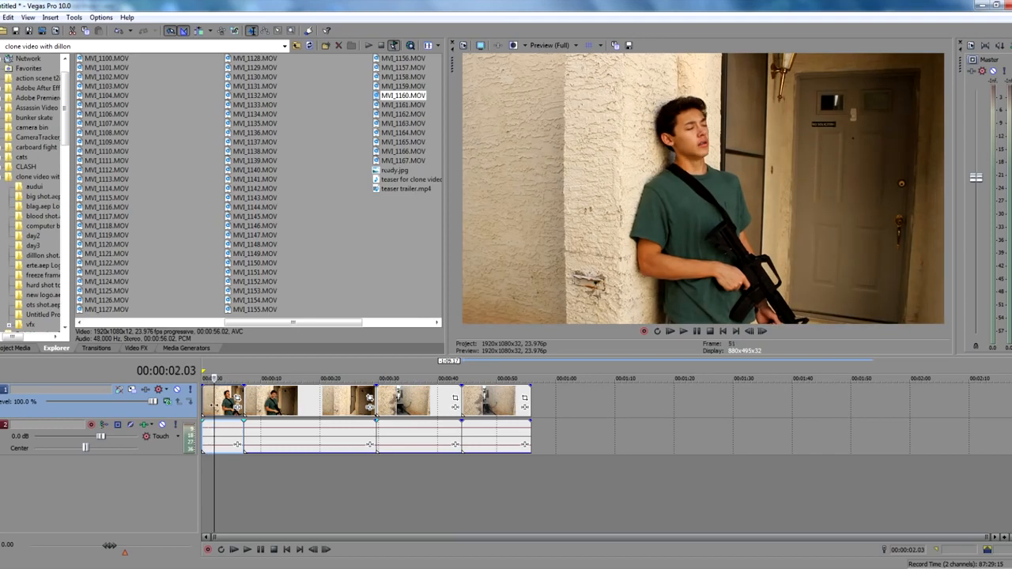
# - Play and scrub the first clip from the start of the timeline to about 4 s to review the actor's takes
pyautogui.moveTo(214, 405); pyautogui.dragTo(201, 402)
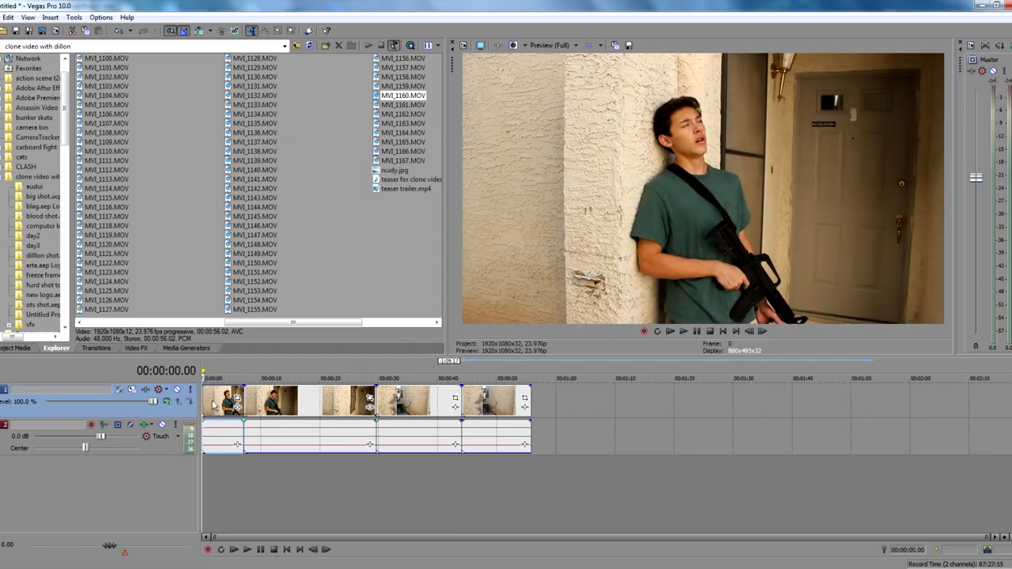
pyautogui.click(462, 404)
pyautogui.press('space')
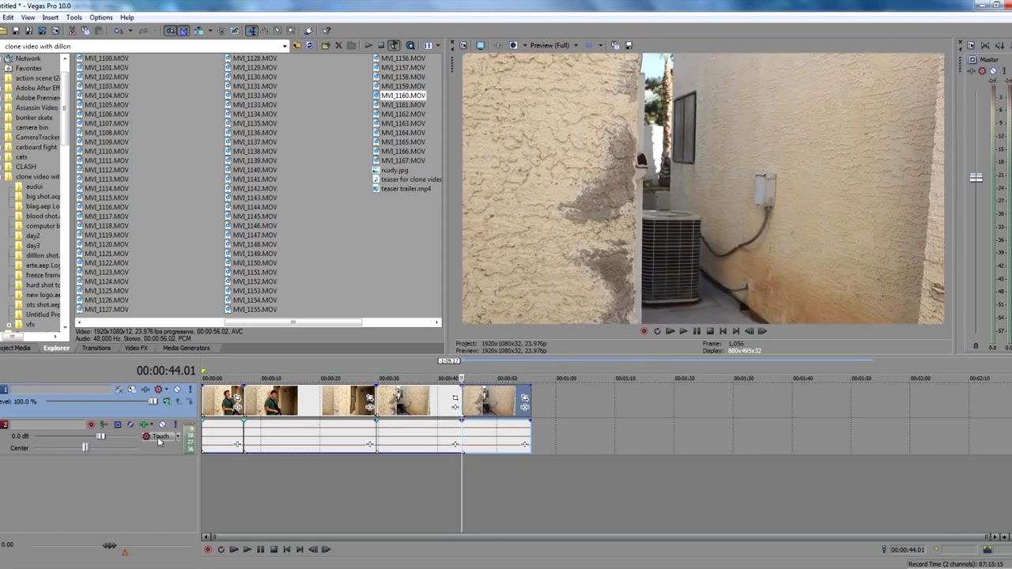
pyautogui.click(204, 405)
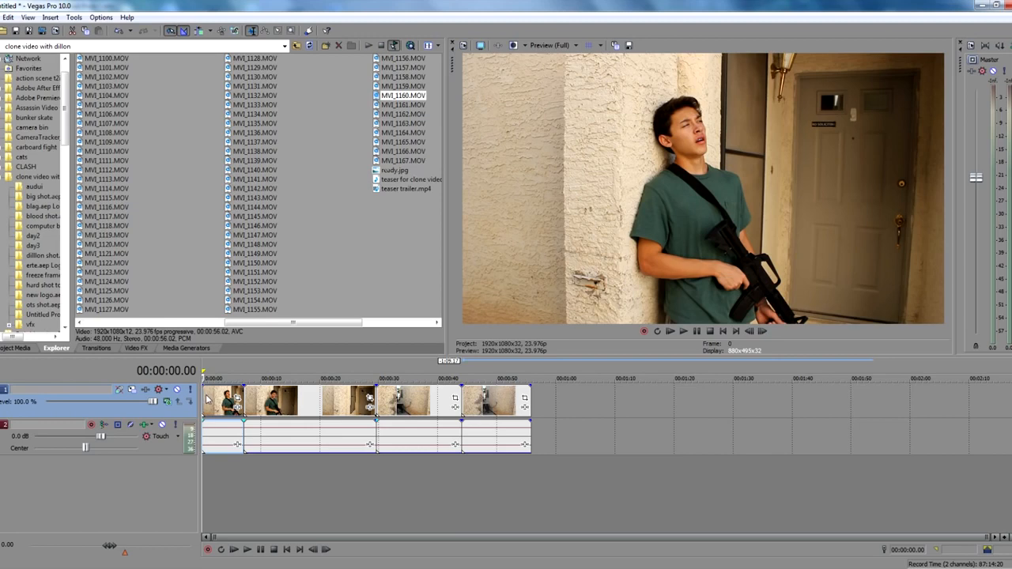
pyautogui.press('space')
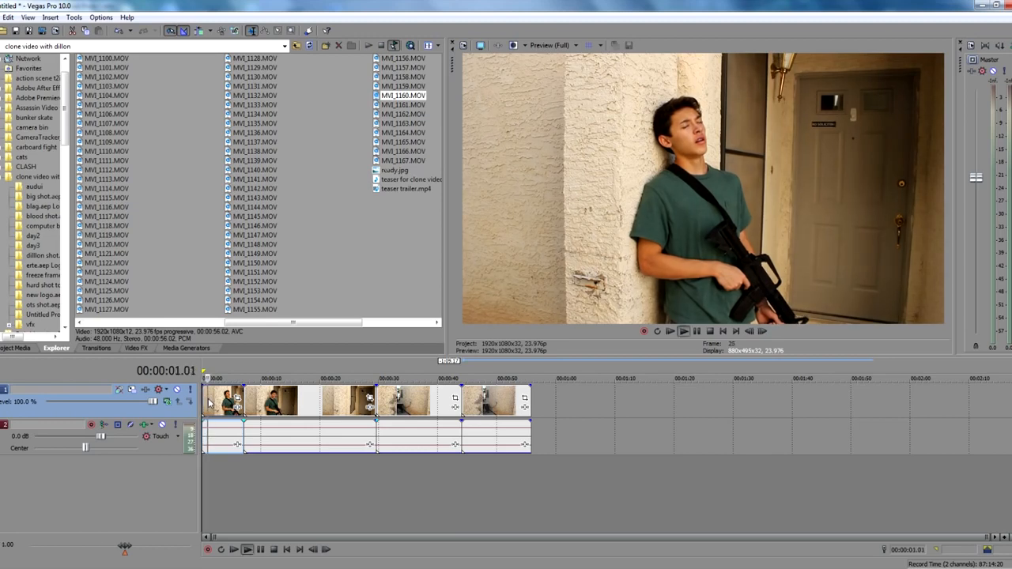
pyautogui.press('space')
pyautogui.press('space')
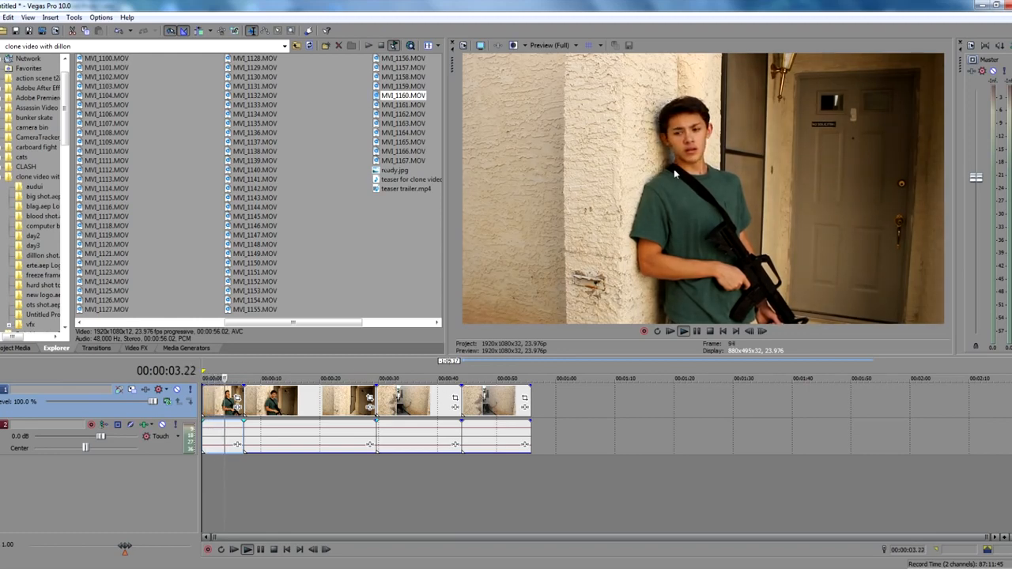
pyautogui.press('space')
pyautogui.click(224, 400)
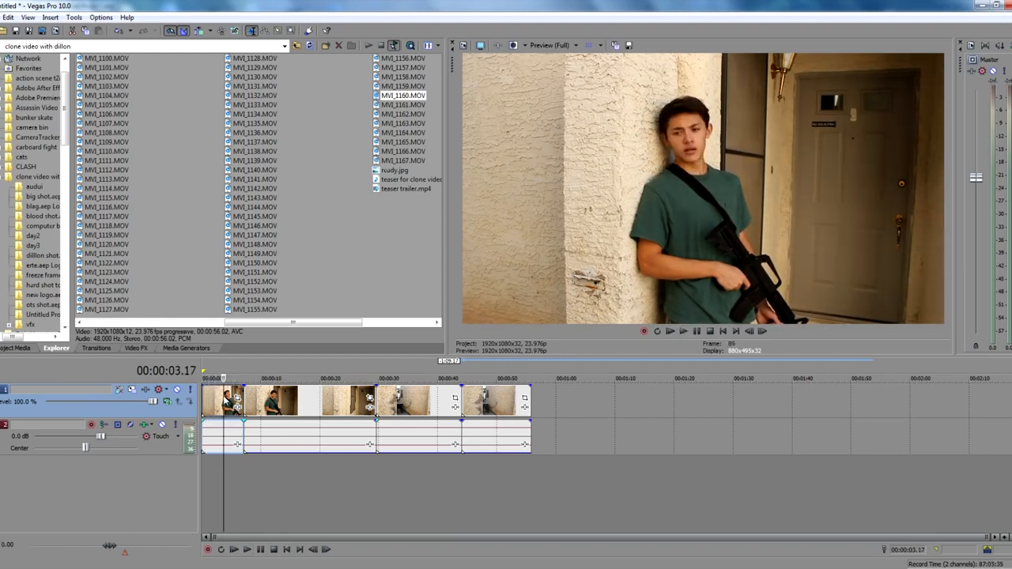
pyautogui.moveTo(223, 395)
pyautogui.mouseDown()
pyautogui.moveTo(240, 396)
pyautogui.moveTo(229, 395)
pyautogui.mouseUp()
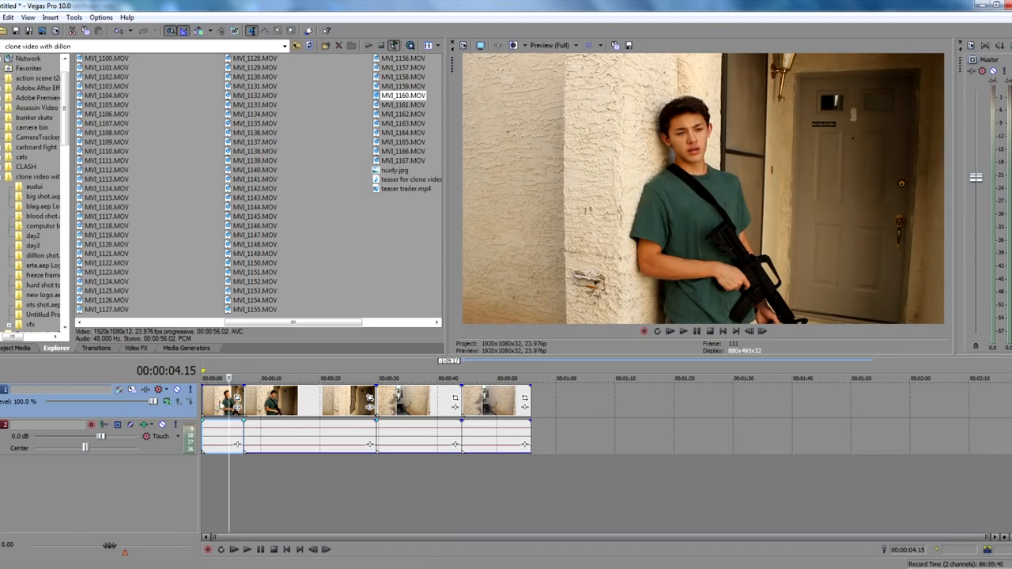
# - Delete the first clip and move the following clip to the start of the timeline
pyautogui.press('Delete')
pyautogui.click(245, 402)
pyautogui.click(261, 403)
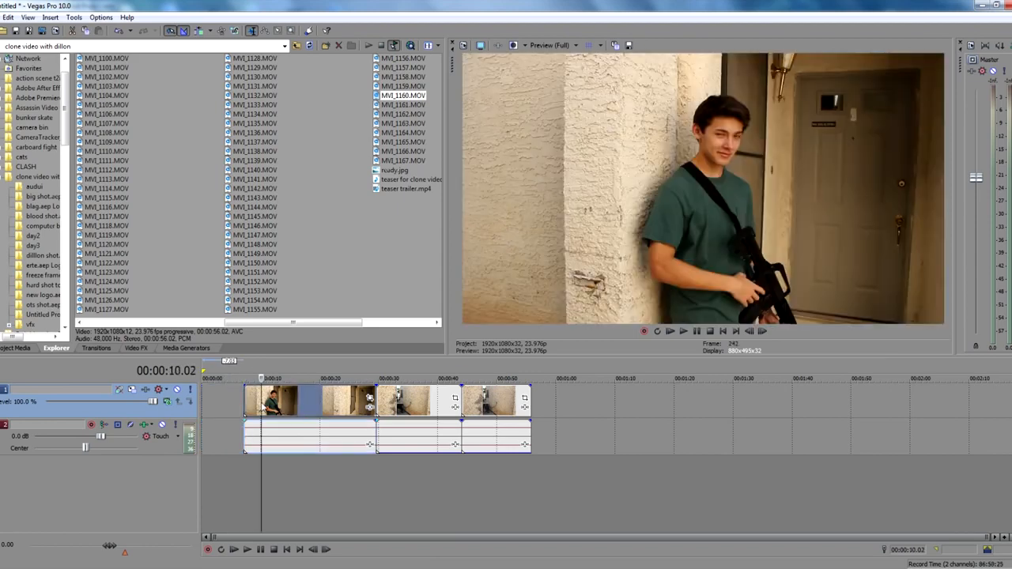
pyautogui.moveTo(261, 402); pyautogui.dragTo(302, 434)
pyautogui.press('space')
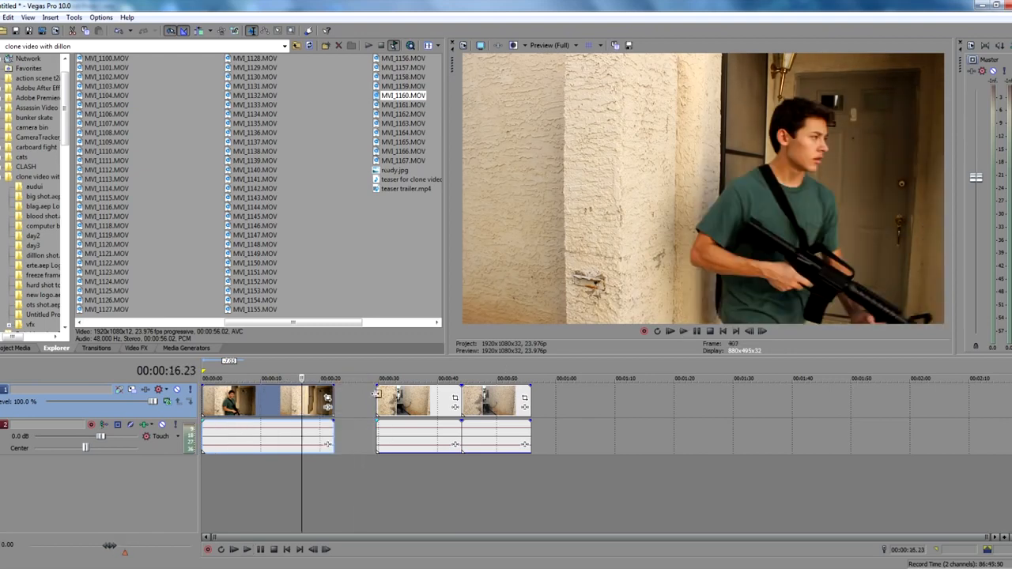
# - Move the next clip against the end of the first one and review its footage
pyautogui.click(378, 394)
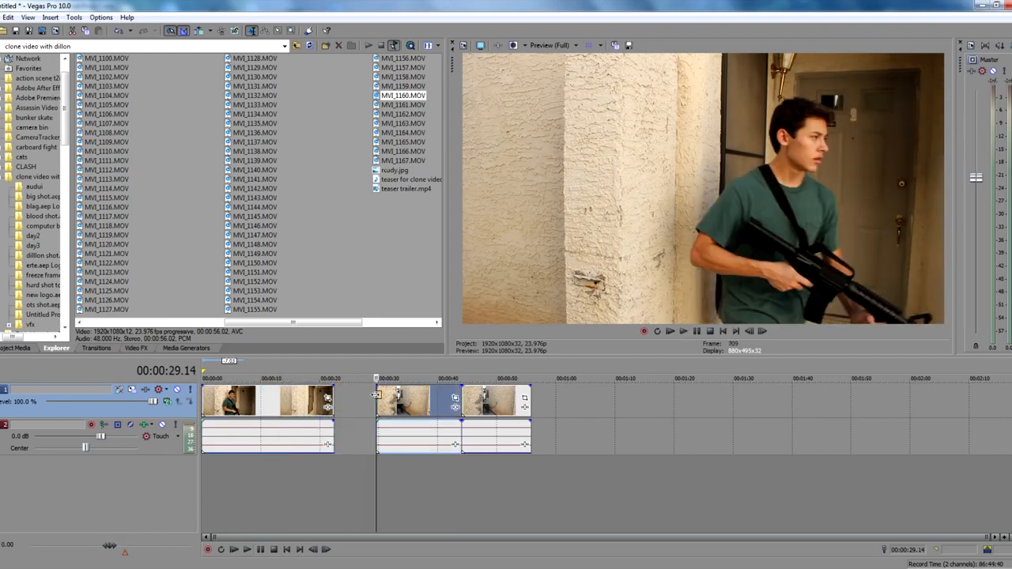
pyautogui.moveTo(378, 393); pyautogui.dragTo(337, 395)
pyautogui.click(336, 403)
pyautogui.press('space')
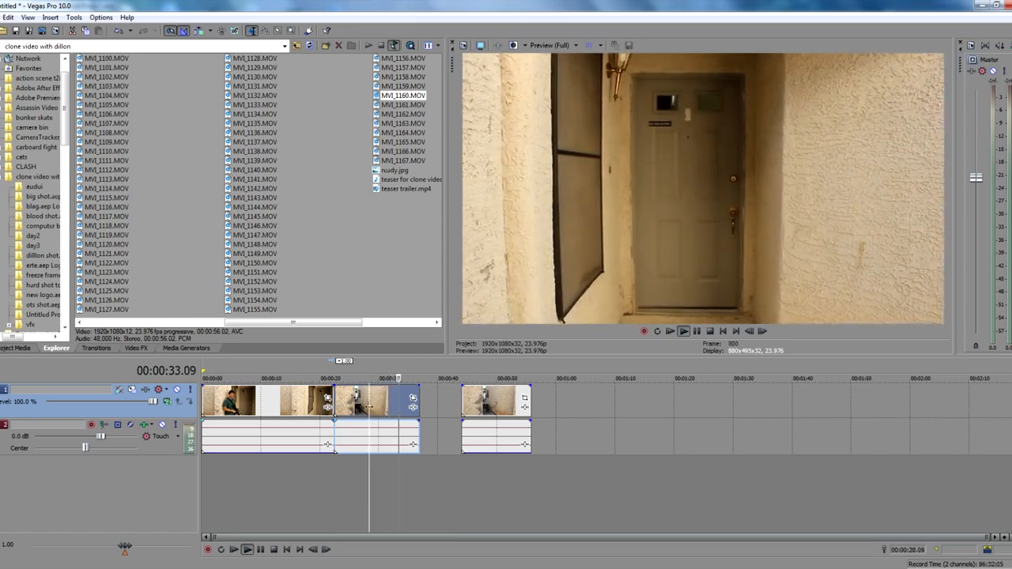
pyautogui.click(368, 409)
pyautogui.moveTo(370, 408); pyautogui.dragTo(380, 404)
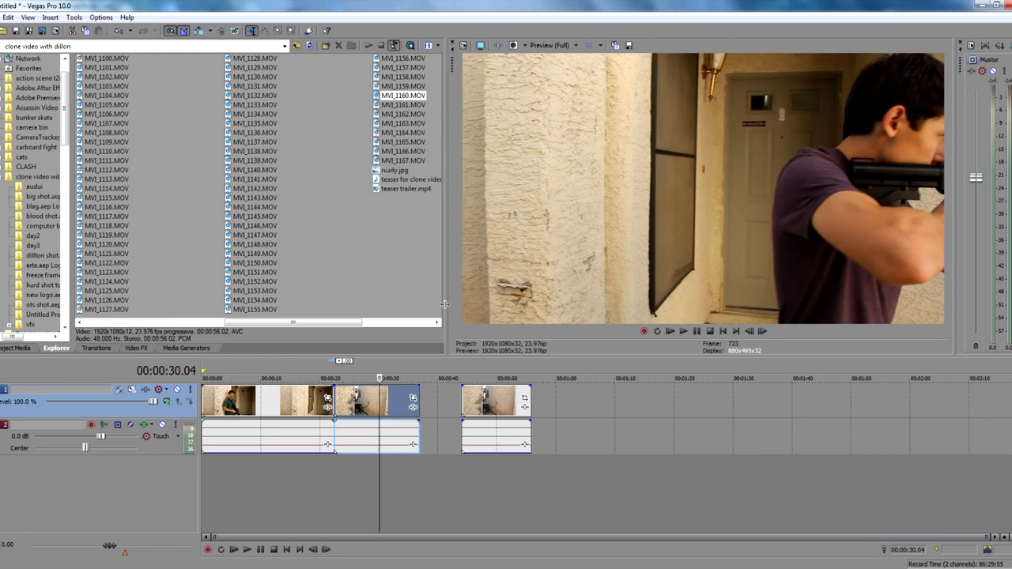
pyautogui.moveTo(378, 393)
pyautogui.mouseDown()
pyautogui.moveTo(349, 393)
pyautogui.moveTo(388, 393)
pyautogui.mouseUp()
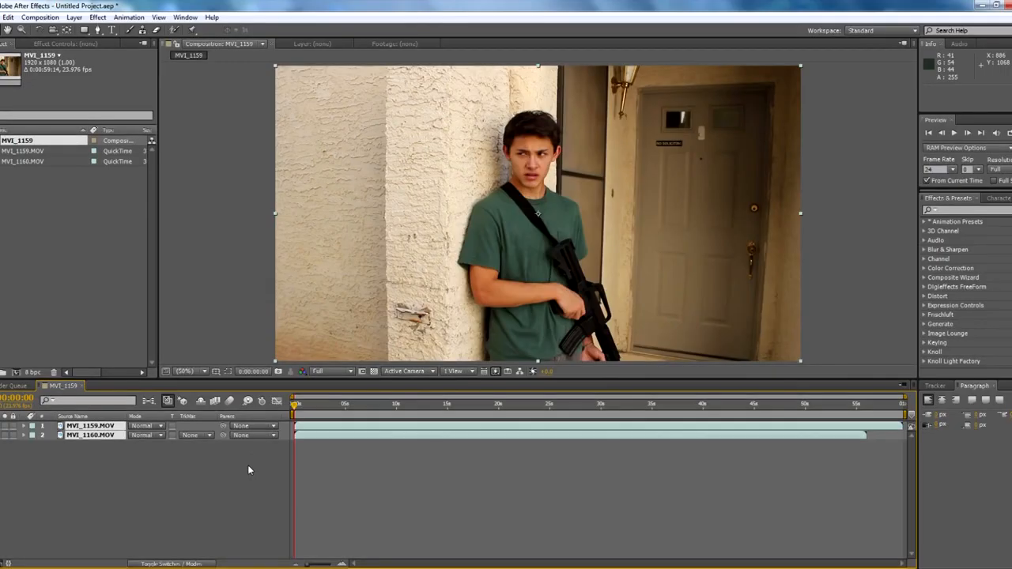
# - Switch to After Effects and place the MVI_1159.MOV layer below MVI_1160.MOV in the MVI_1159 composition
pyautogui.click(248, 470)
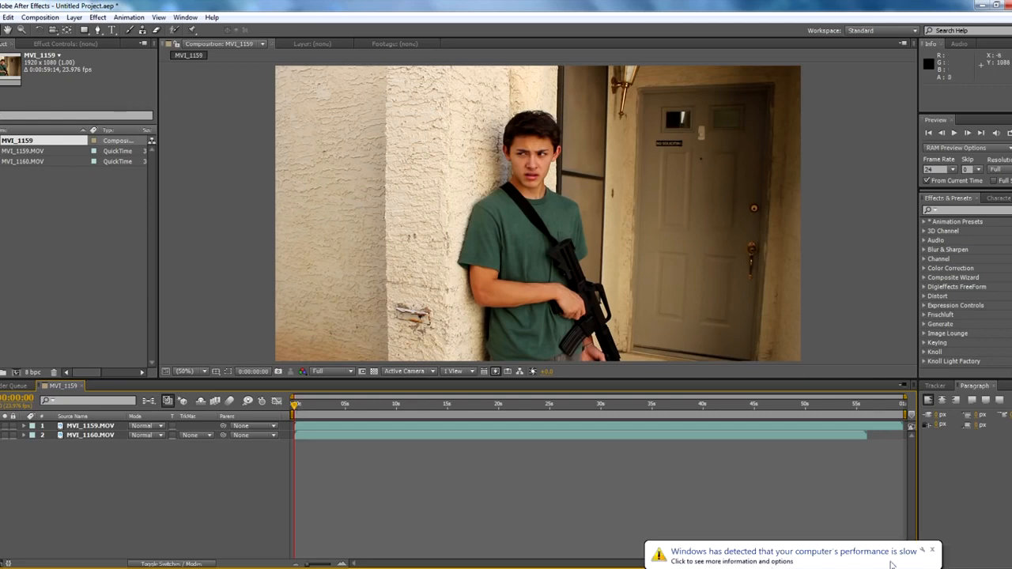
pyautogui.click(933, 550)
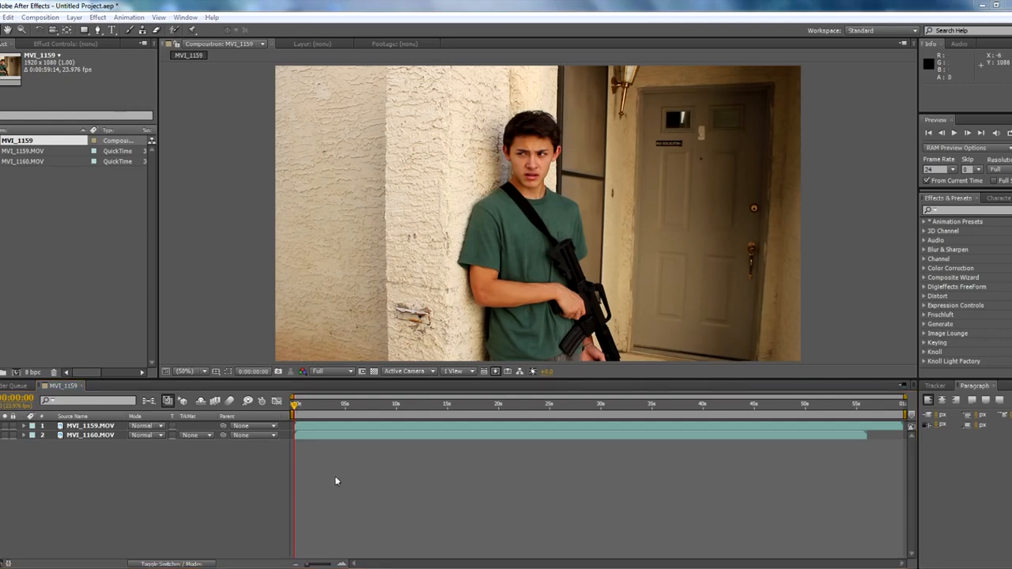
pyautogui.click(298, 426)
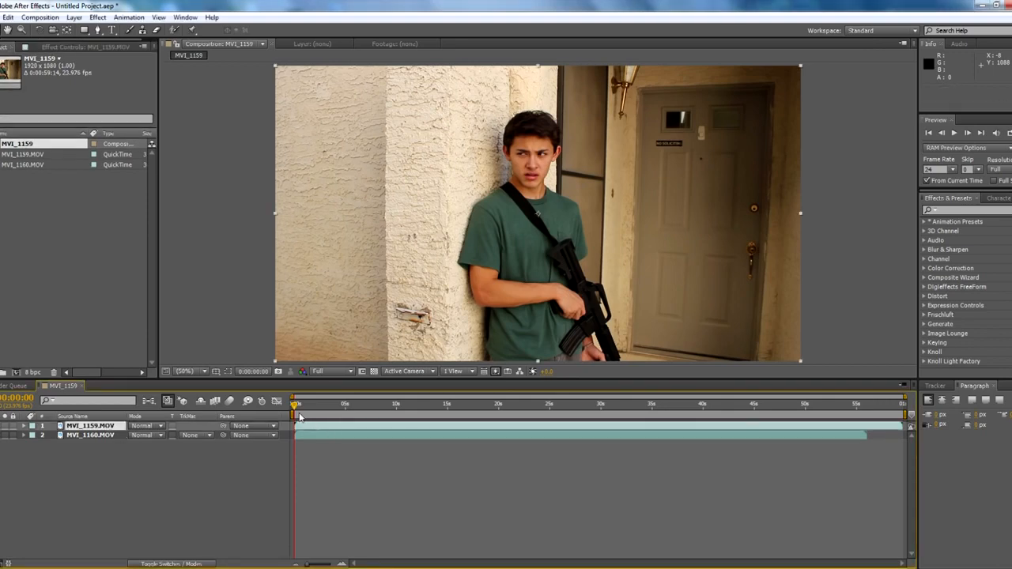
pyautogui.moveTo(344, 403); pyautogui.dragTo(497, 415)
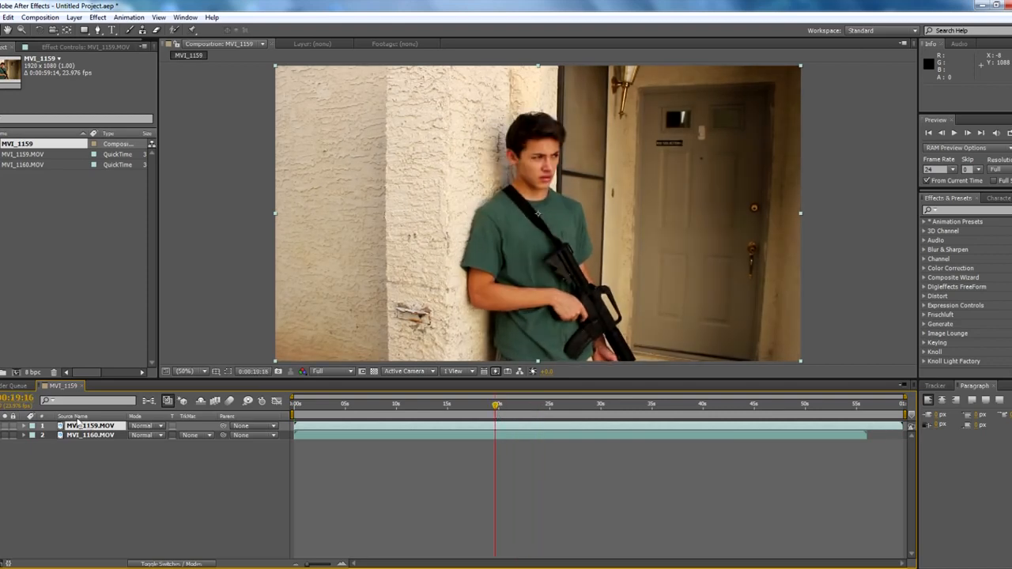
pyautogui.moveTo(89, 428); pyautogui.dragTo(270, 455)
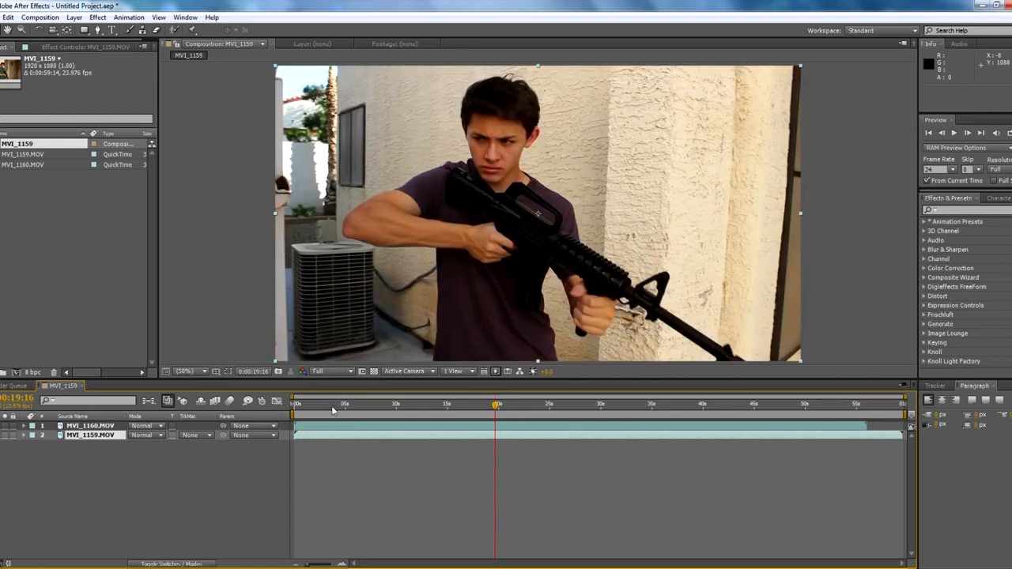
# - Slide the MVI_1160.MOV layer earlier so it ends at about 16 s, using Half preview resolution
pyautogui.moveTo(518, 407); pyautogui.dragTo(136, 399)
pyautogui.moveTo(530, 432); pyautogui.dragTo(455, 433)
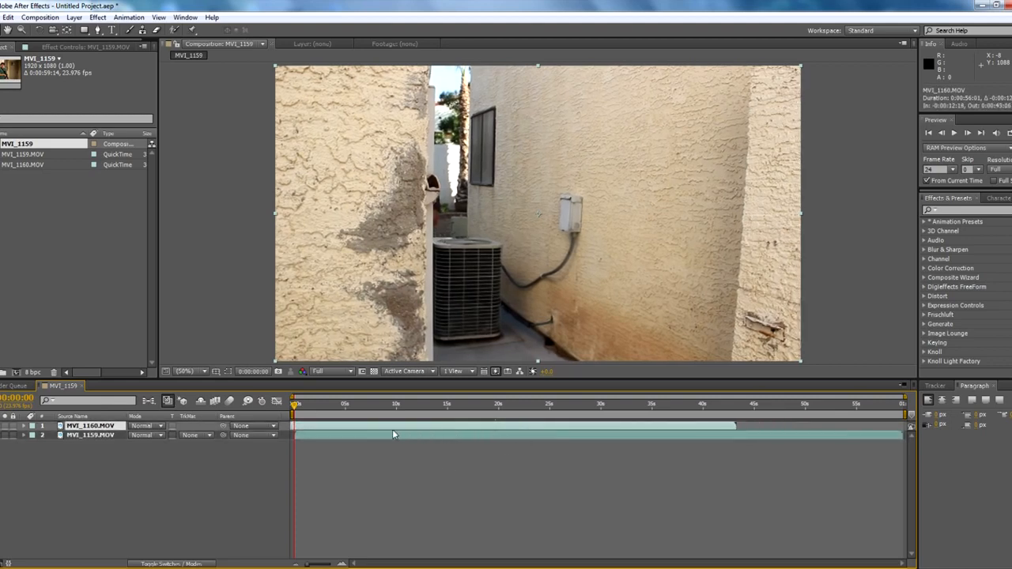
pyautogui.click(332, 371)
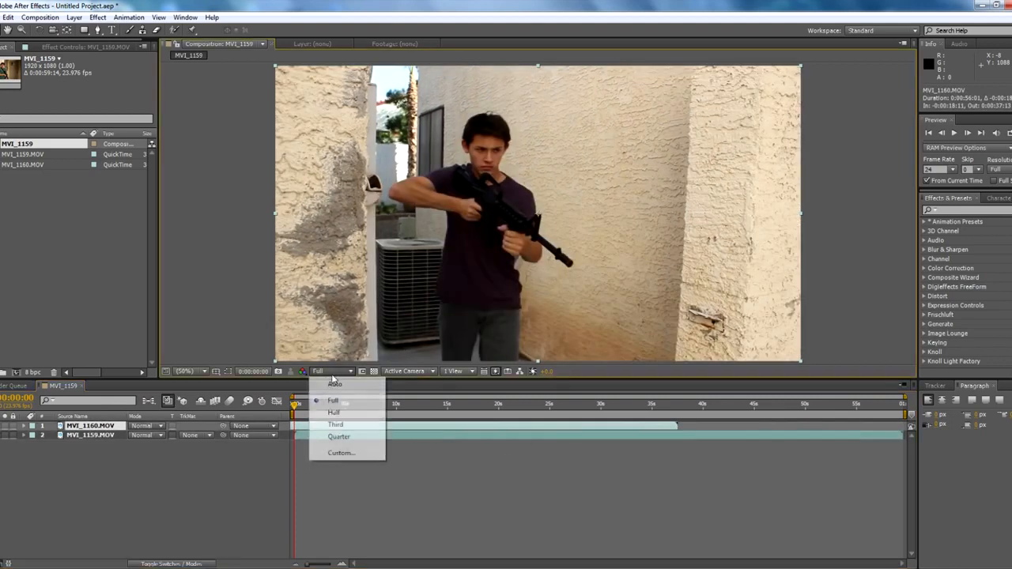
pyautogui.click(340, 406)
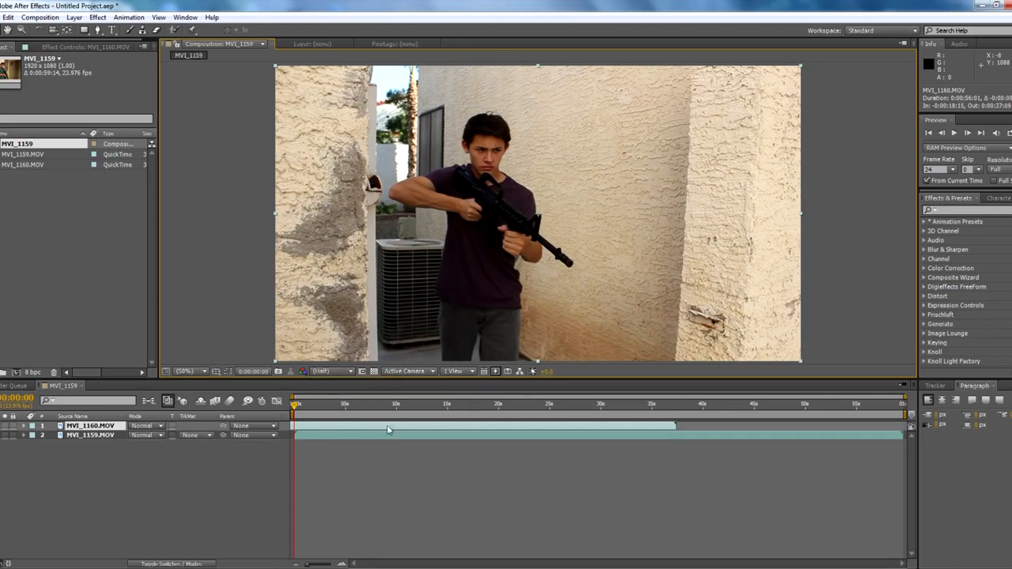
pyautogui.moveTo(387, 430); pyautogui.dragTo(211, 455)
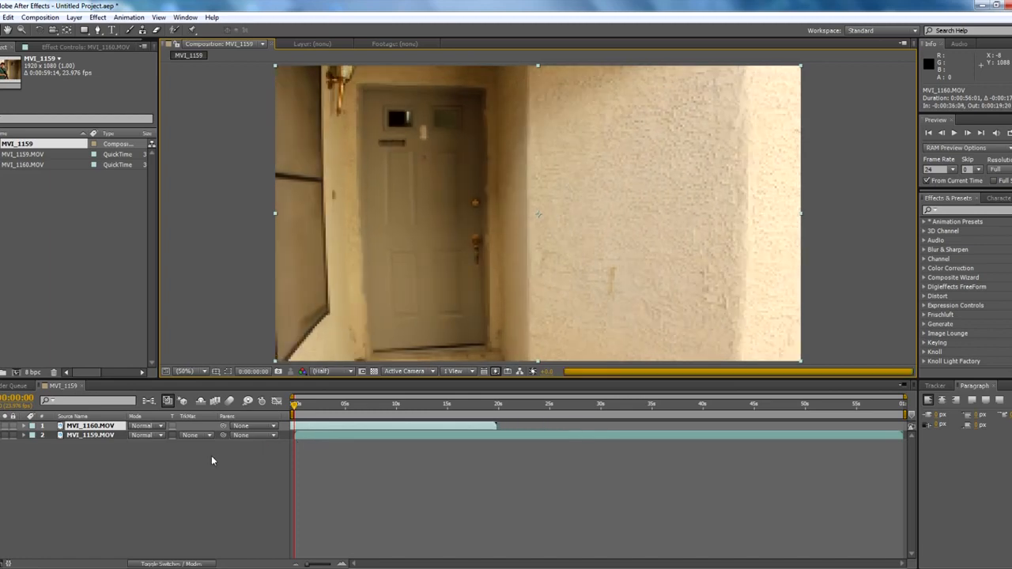
pyautogui.moveTo(388, 426); pyautogui.dragTo(354, 439)
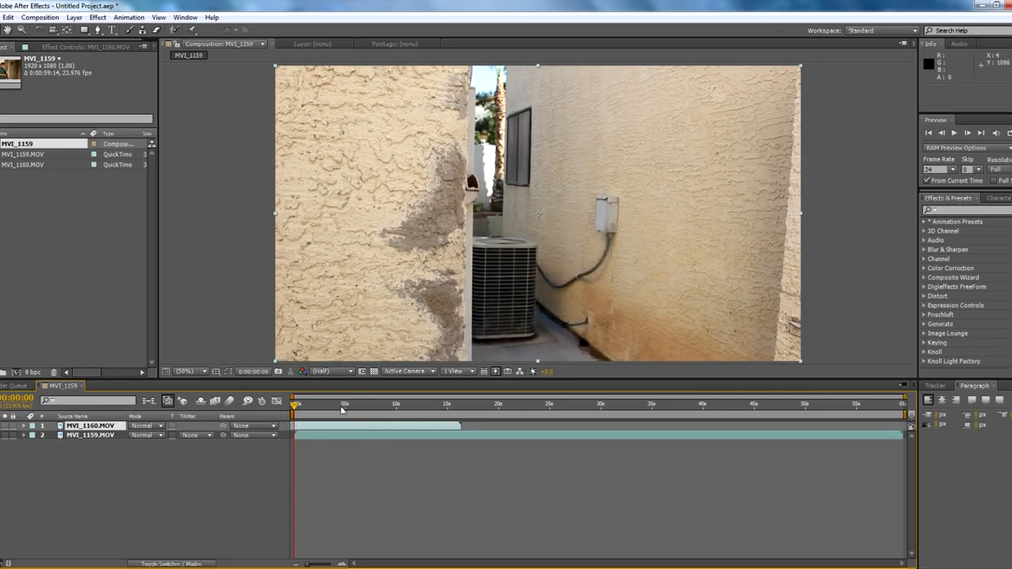
# - Trim the end of MVI_1160.MOV at 0:00:13:03 and move the layer below MVI_1159.MOV
pyautogui.moveTo(342, 408); pyautogui.dragTo(428, 409)
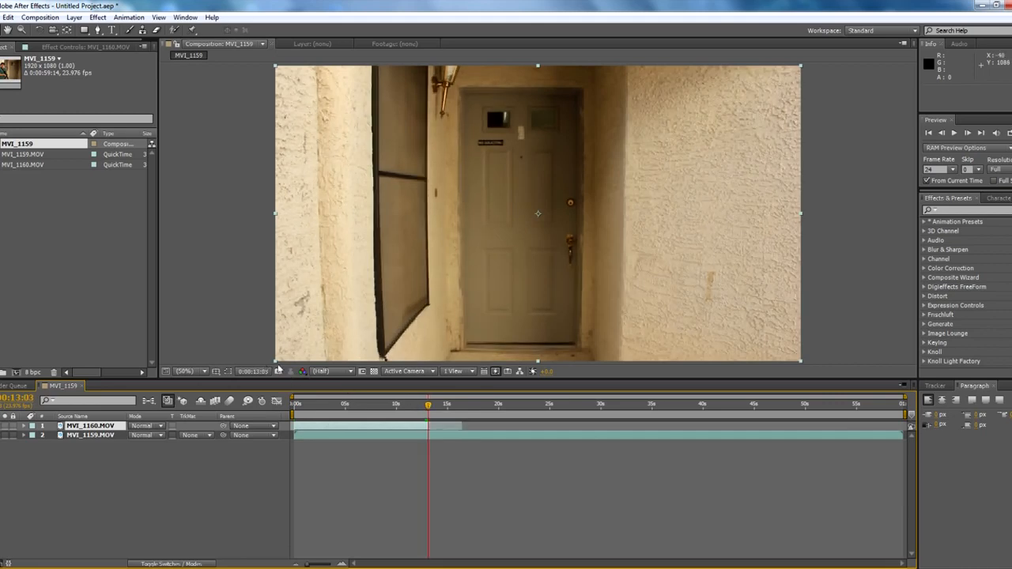
pyautogui.moveTo(107, 429); pyautogui.dragTo(102, 443)
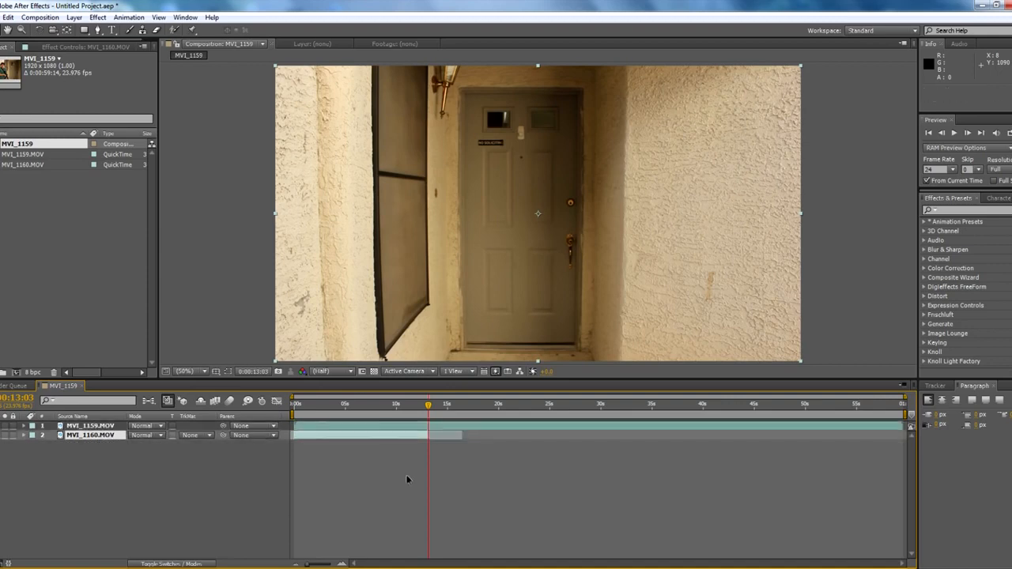
pyautogui.moveTo(328, 409); pyautogui.dragTo(14, 452)
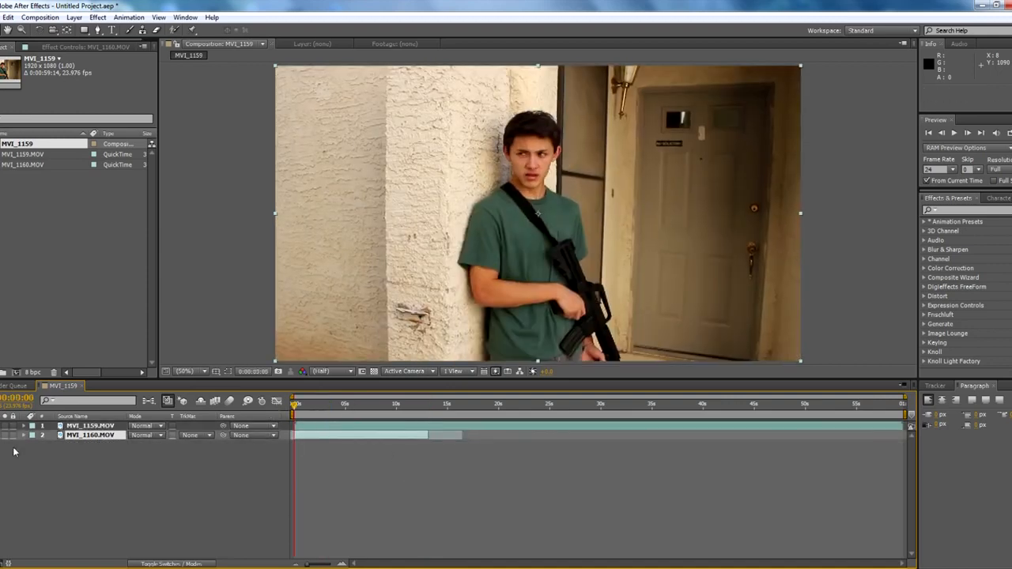
# - Set the opacity of the MVI_1159.MOV layer to 50%
pyautogui.keyDown('shift'); pyautogui.click(87, 426); pyautogui.keyUp('shift')
pyautogui.press('t')
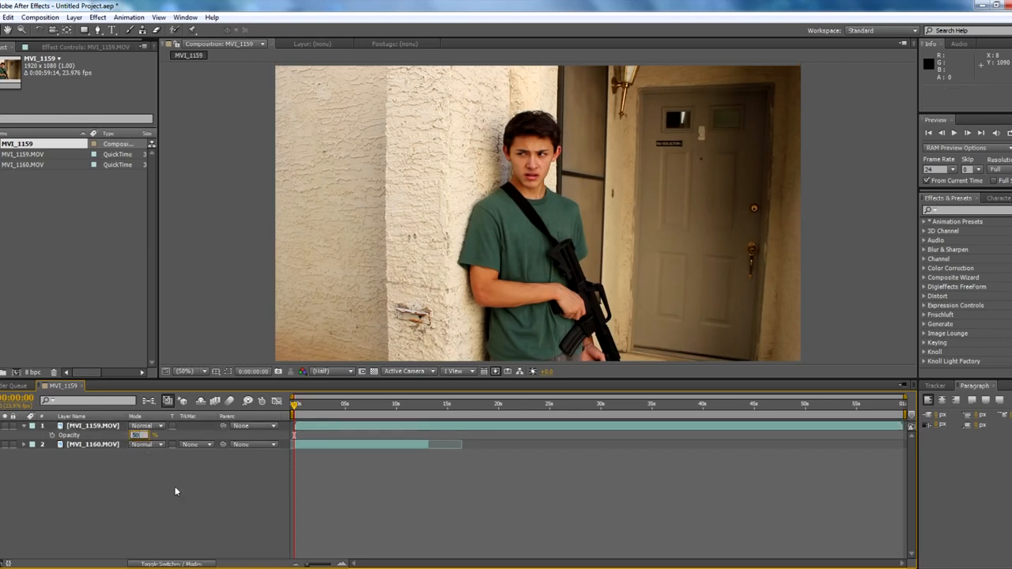
pyautogui.press('Return')
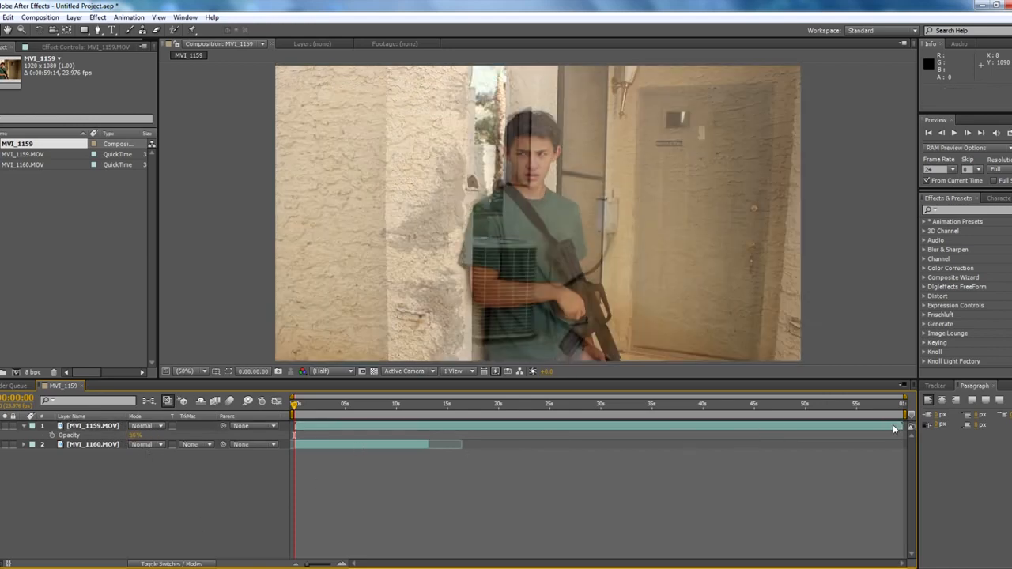
# - Slide MVI_1159.MOV earlier to an out point of 0:00:16:15 and check its alignment with MVI_1160.MOV up to 0:00:10:20
pyautogui.moveTo(894, 428); pyautogui.dragTo(495, 434)
pyautogui.moveTo(306, 408); pyautogui.dragTo(380, 408)
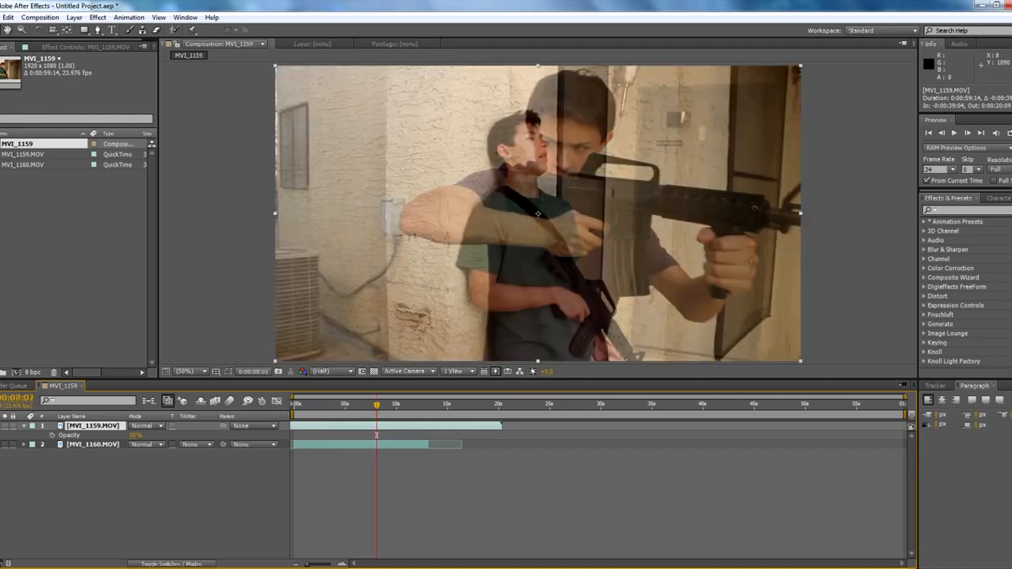
pyautogui.moveTo(404, 427); pyautogui.dragTo(376, 435)
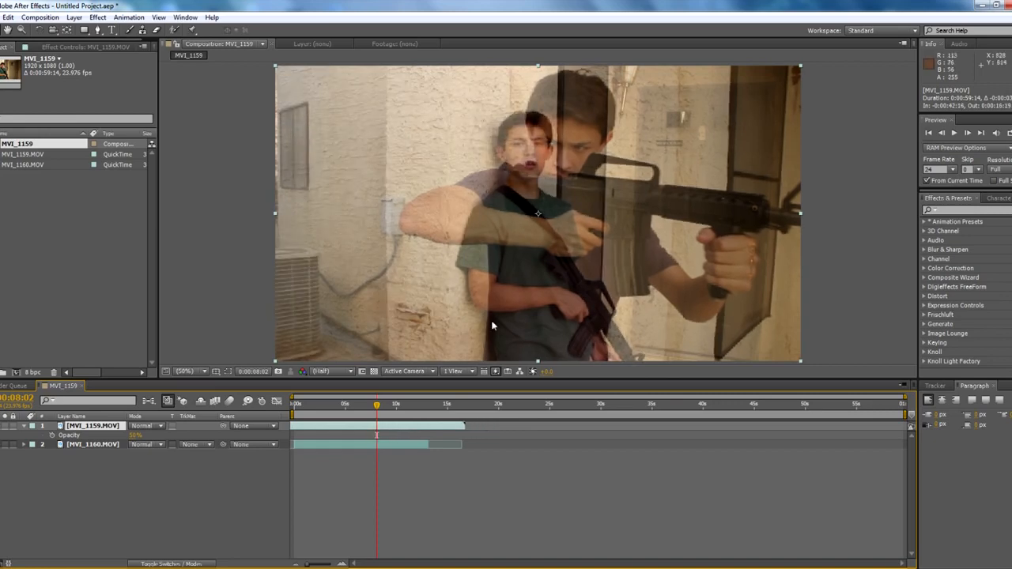
pyautogui.moveTo(441, 426); pyautogui.dragTo(440, 426)
pyautogui.moveTo(377, 406); pyautogui.dragTo(406, 413)
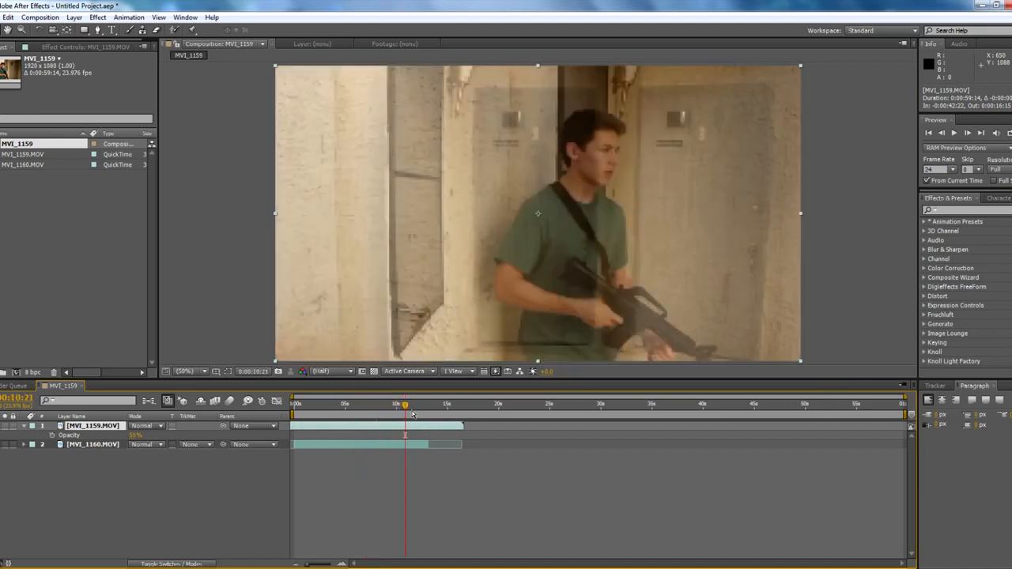
pyautogui.click(406, 399)
pyautogui.click(405, 404)
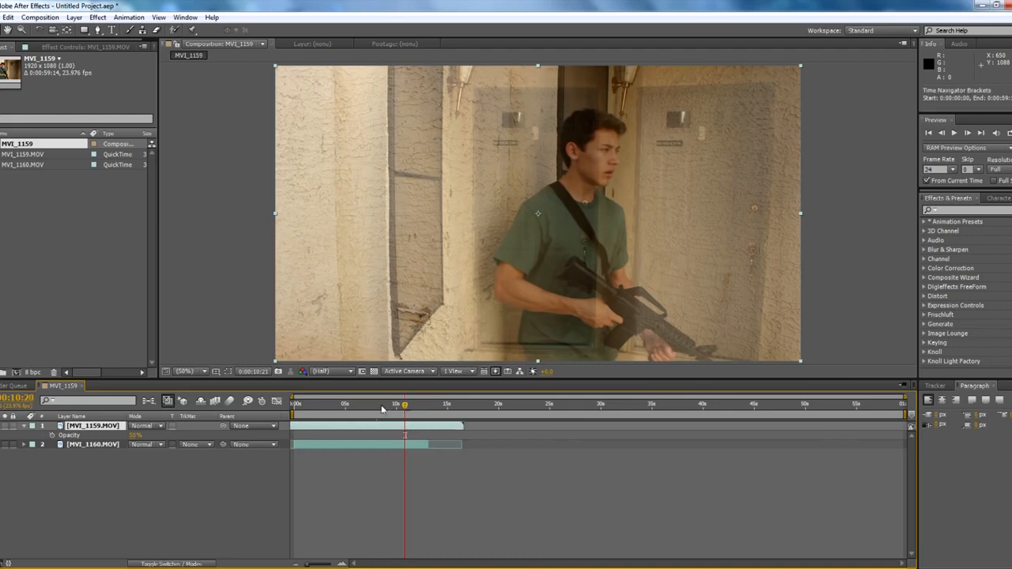
# - At the first frame, draw a closed Pen mask on MVI_1159.MOV around the actor and door, extending beyond the frame's upper and lower edges
pyautogui.press('Home')
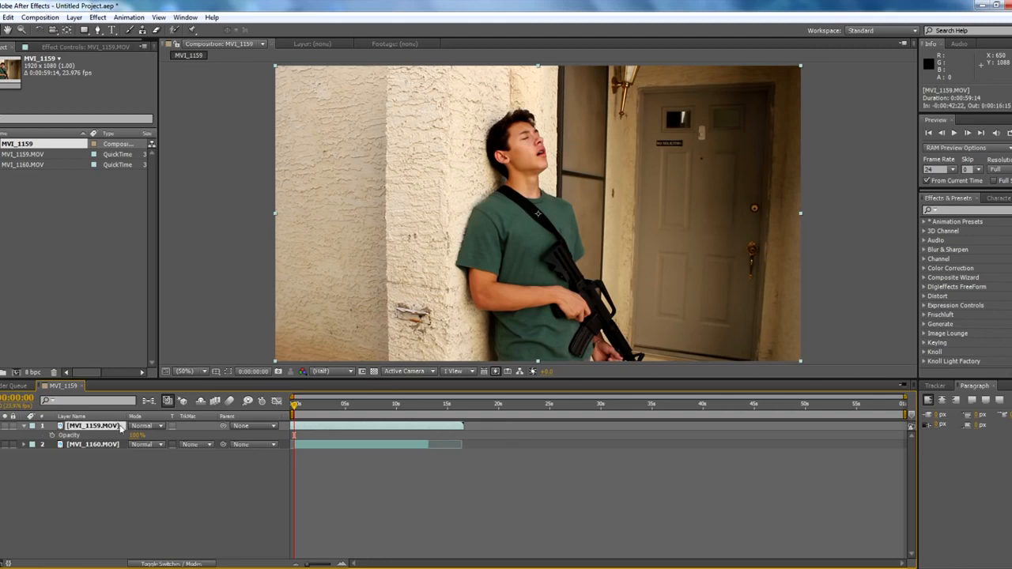
pyautogui.click(98, 30)
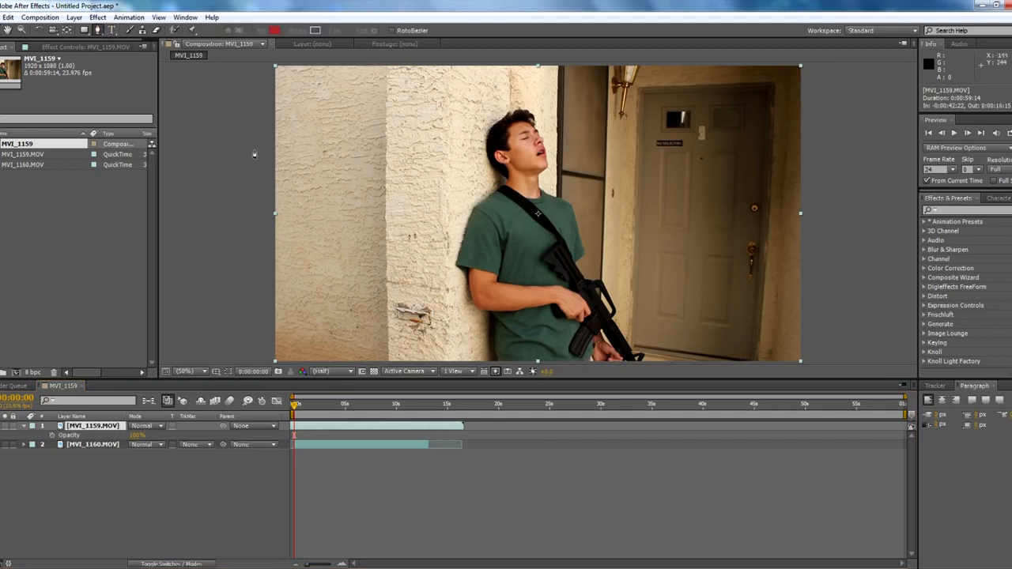
pyautogui.click(446, 364)
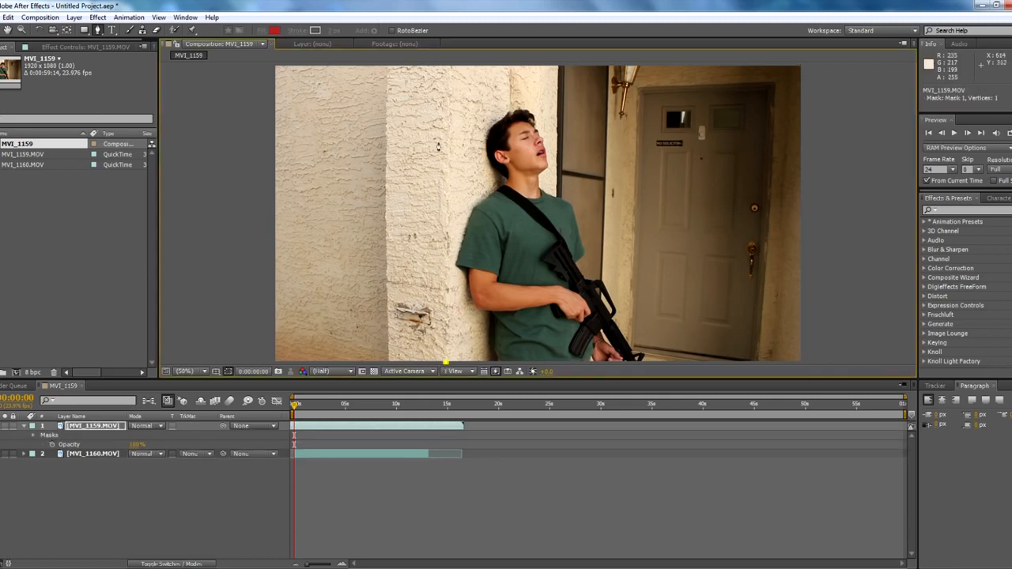
pyautogui.press(',')
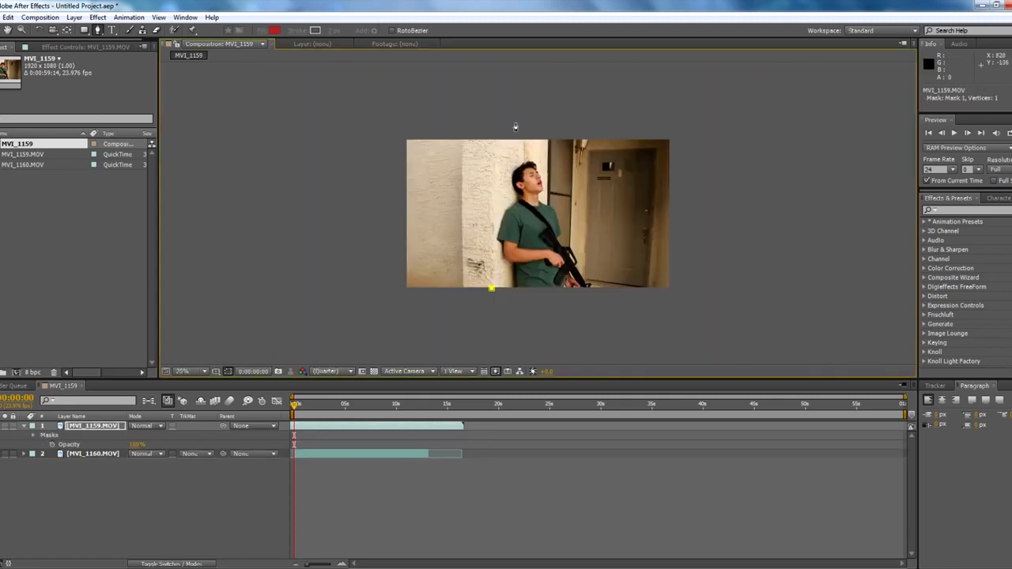
pyautogui.click(496, 121)
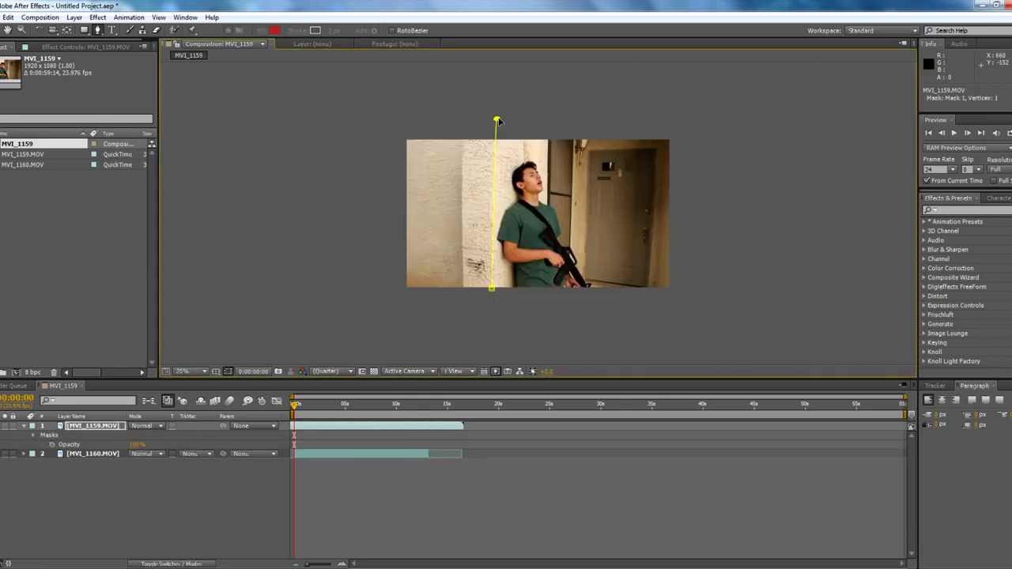
pyautogui.click(558, 128)
pyautogui.click(588, 129)
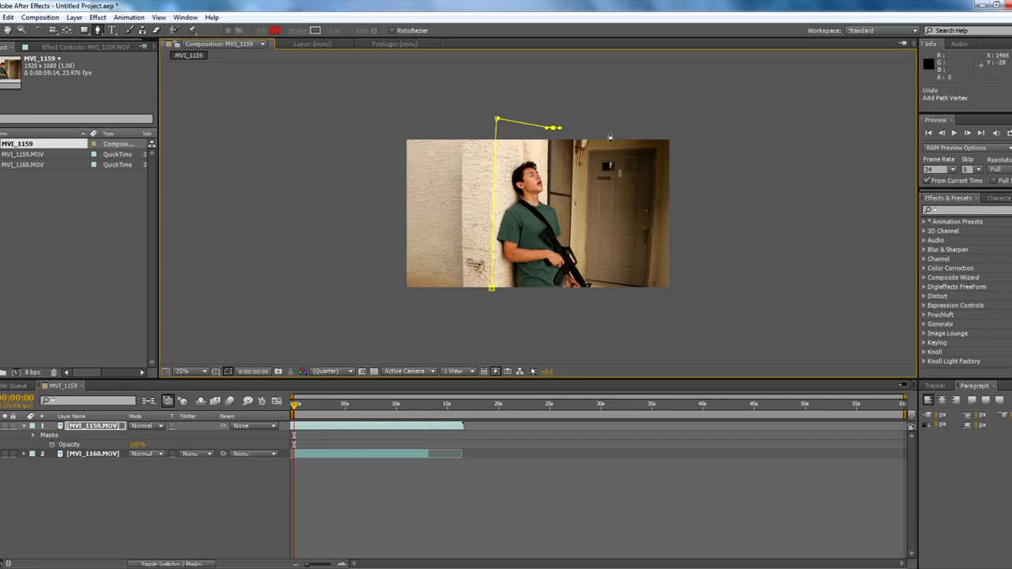
pyautogui.click(659, 124)
pyautogui.click(667, 154)
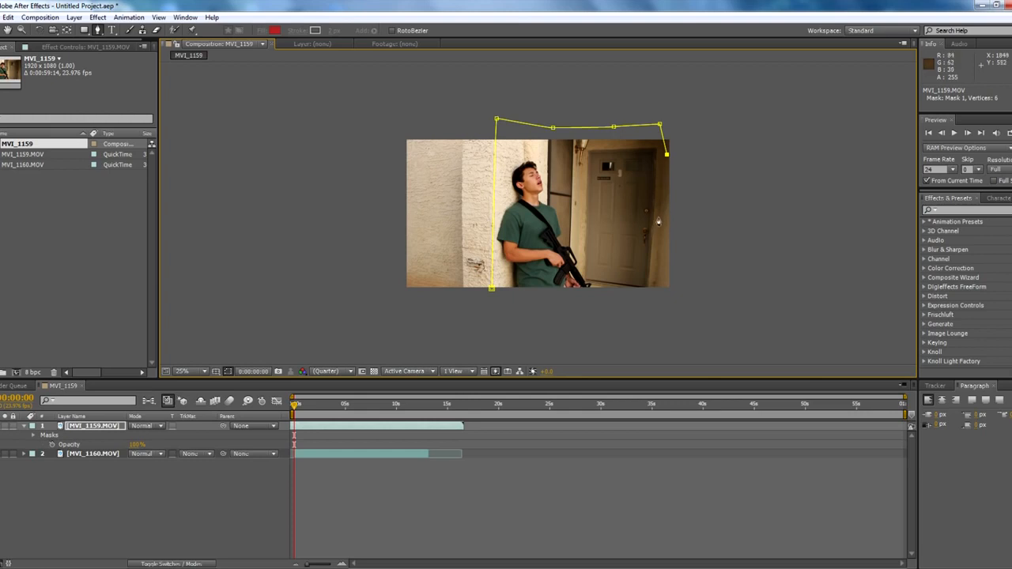
pyautogui.click(656, 224)
pyautogui.click(657, 269)
pyautogui.click(652, 291)
pyautogui.click(624, 312)
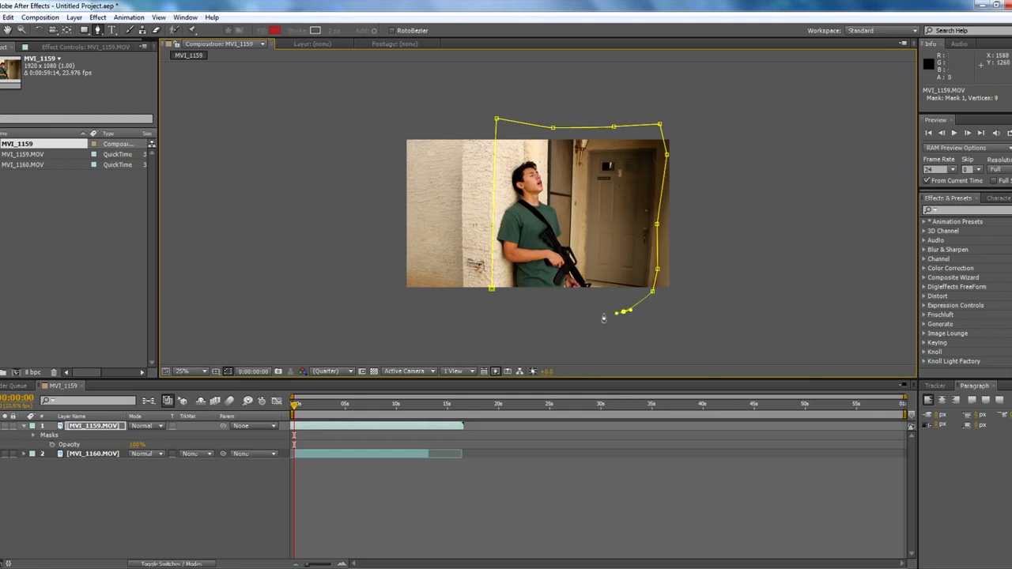
pyautogui.click(554, 315)
pyautogui.click(500, 315)
pyautogui.click(491, 288)
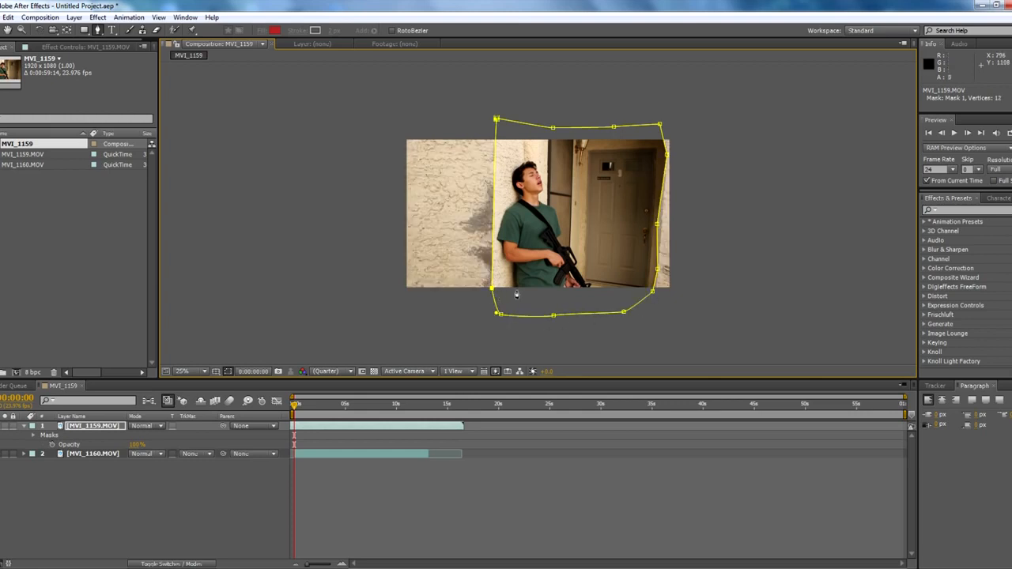
pyautogui.press('.')
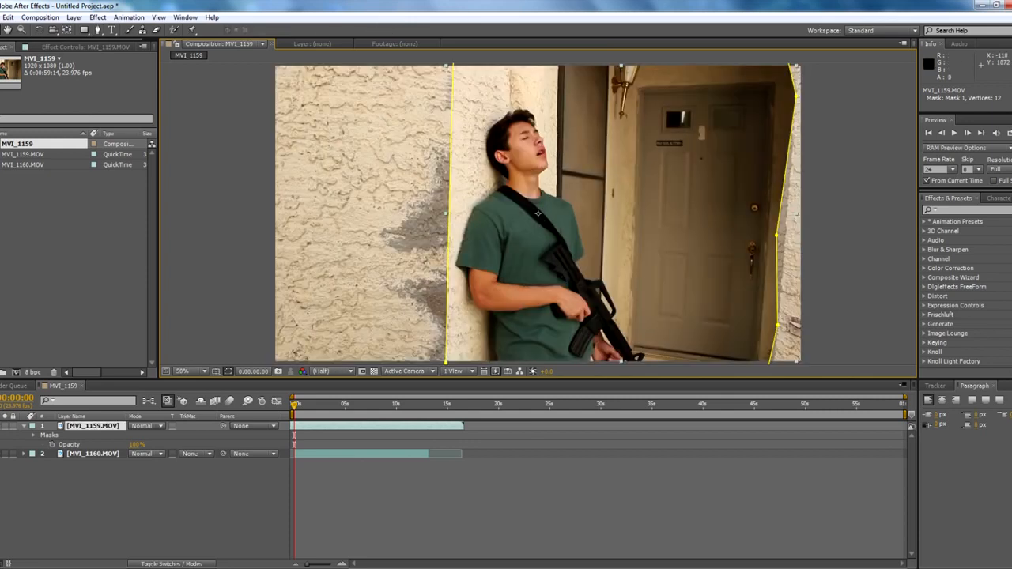
# - Hide the MVI_1159.MOV layer so only MVI_1160.MOV shows, and close the reference video window
pyautogui.click(0, 425)
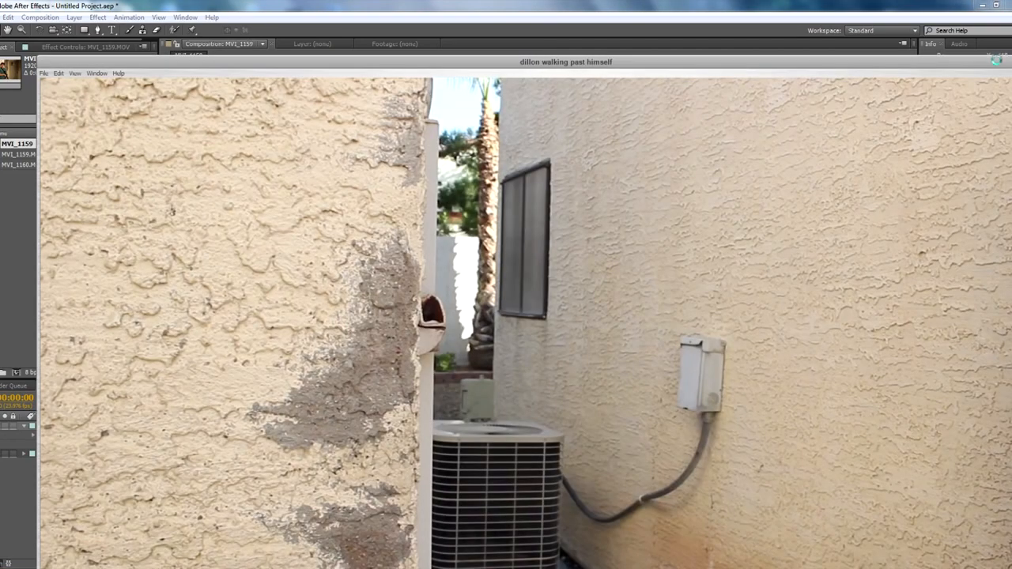
pyautogui.moveTo(931, 66); pyautogui.dragTo(503, 80)
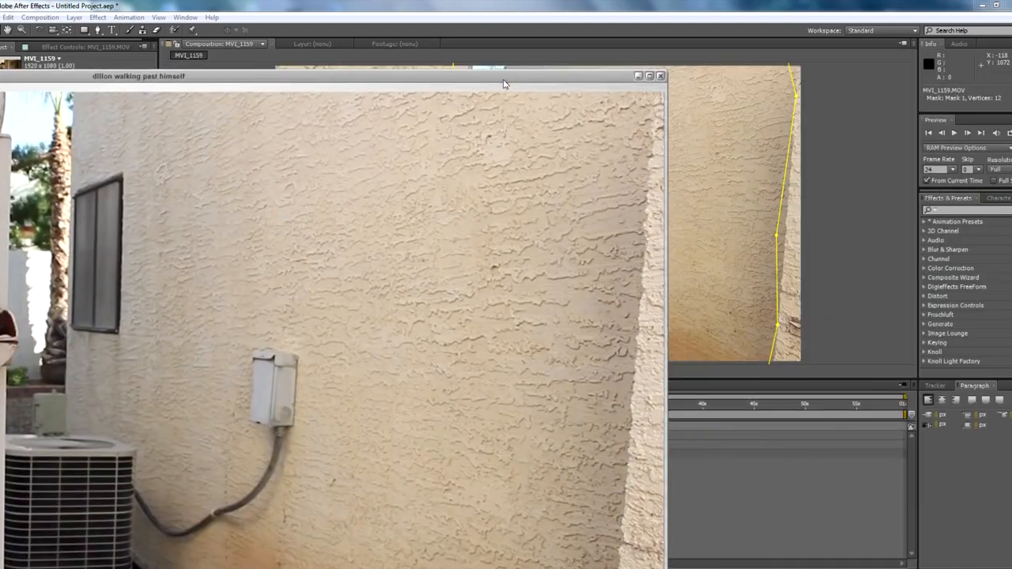
pyautogui.click(664, 78)
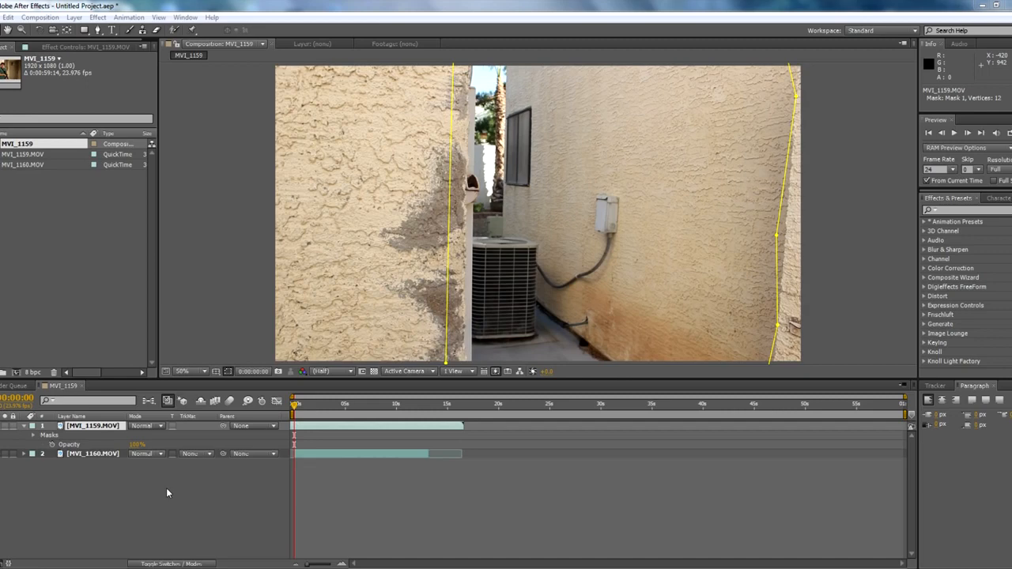
# - End the work area at about 13 s, at the end of MVI_1160.MOV, and trim the composition to it
pyautogui.click(315, 404)
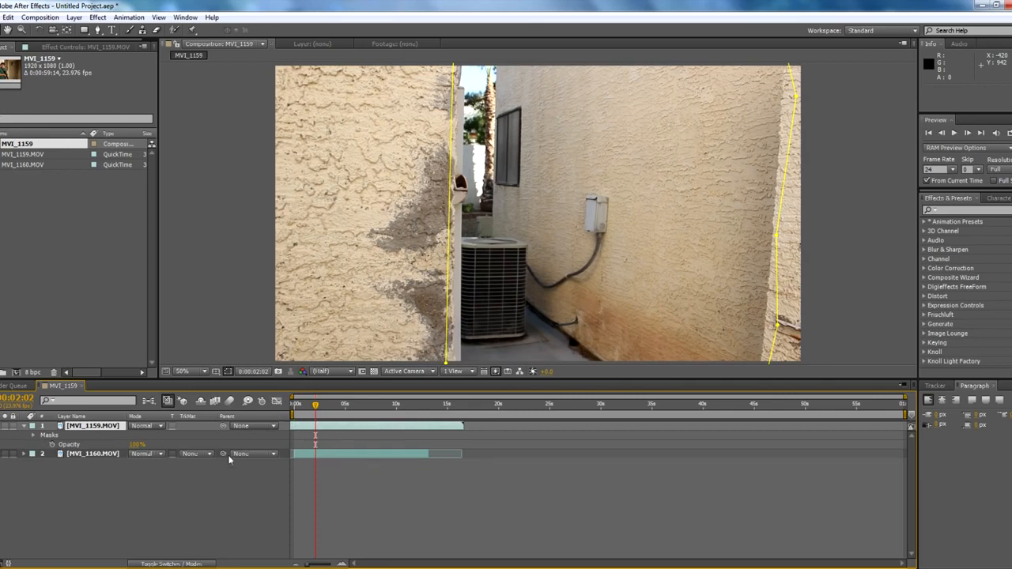
pyautogui.click(23, 426)
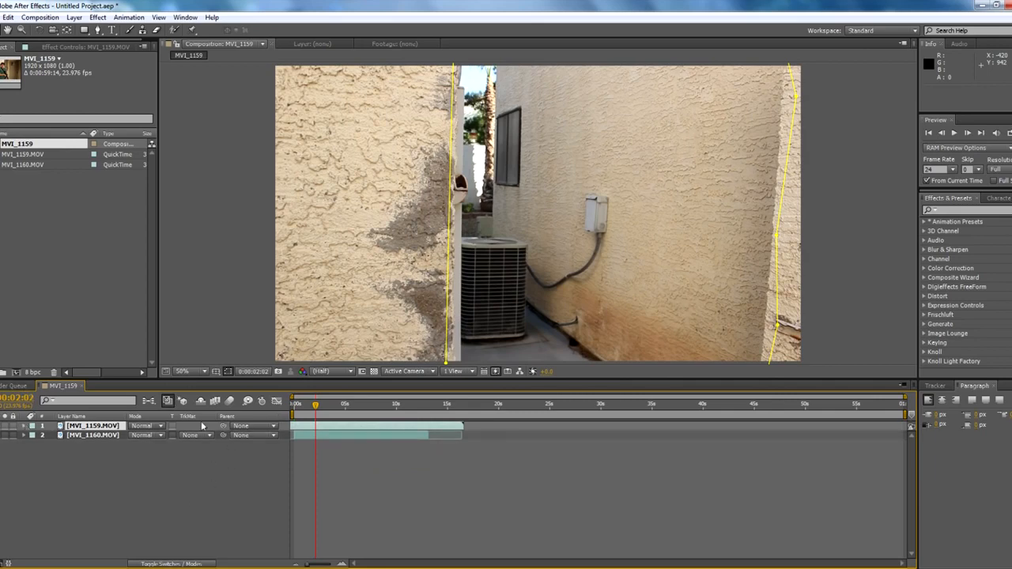
pyautogui.moveTo(311, 413); pyautogui.dragTo(430, 415)
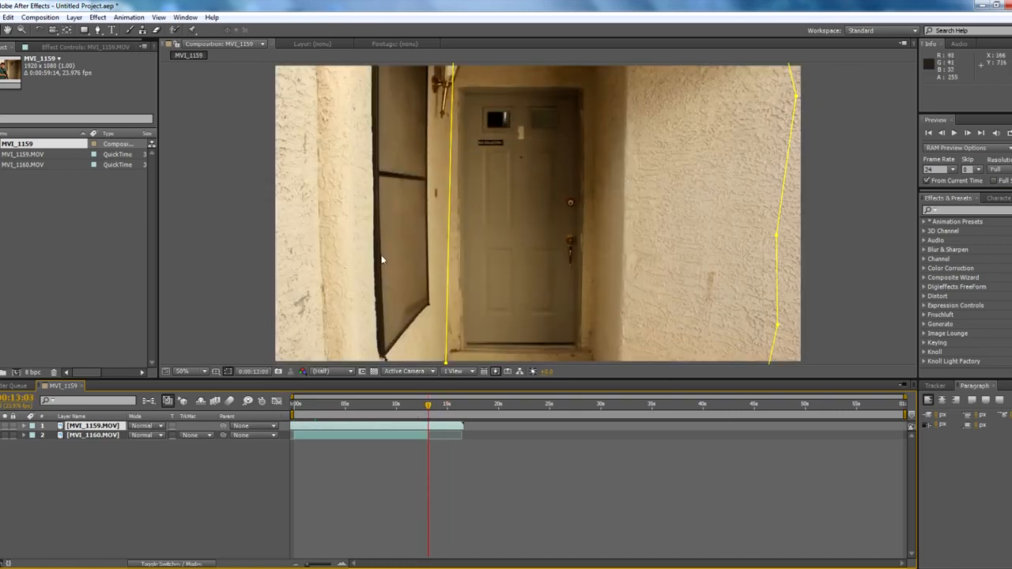
pyautogui.moveTo(907, 414); pyautogui.dragTo(428, 415)
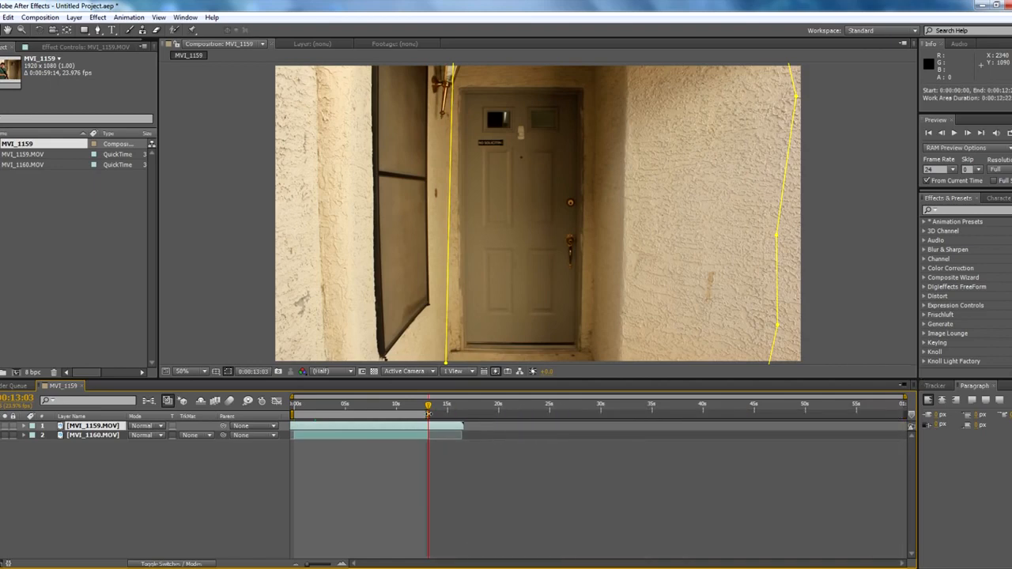
pyautogui.click(40, 17)
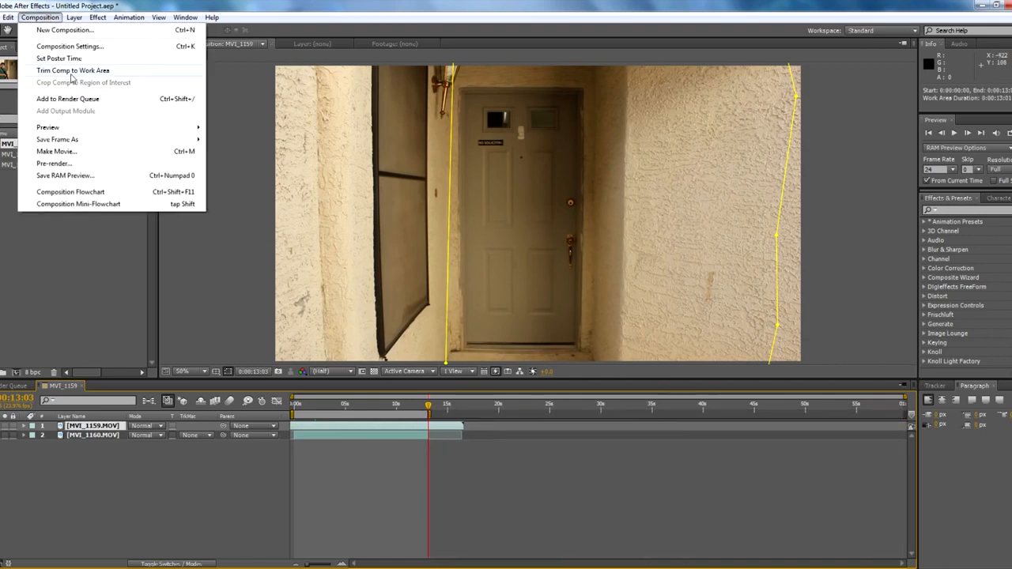
pyautogui.click(71, 70)
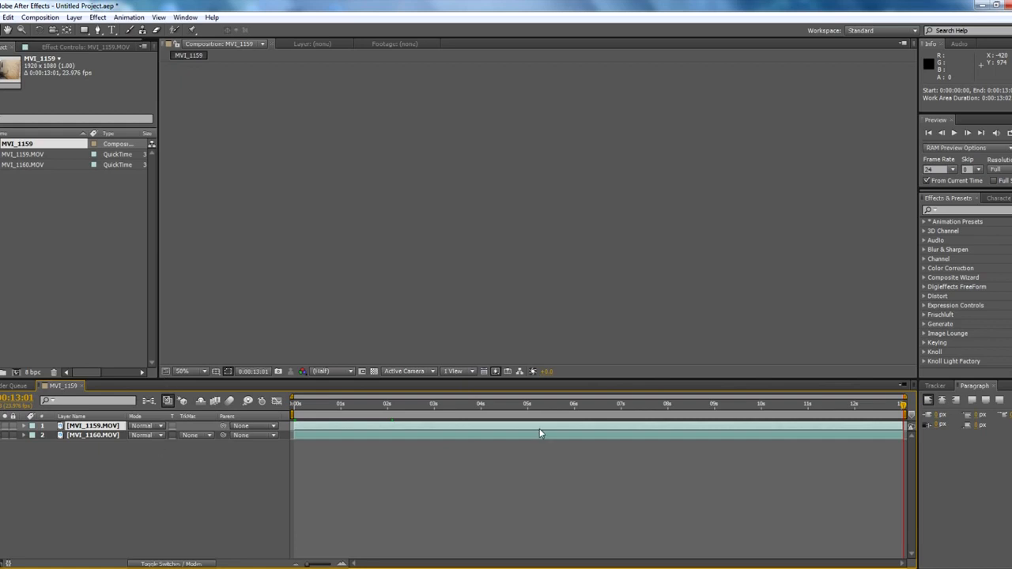
# - Return to the first frame and add the MVI_1159 composition to the render queue
pyautogui.click(540, 408)
pyautogui.moveTo(509, 414); pyautogui.dragTo(463, 413)
pyautogui.press('Home')
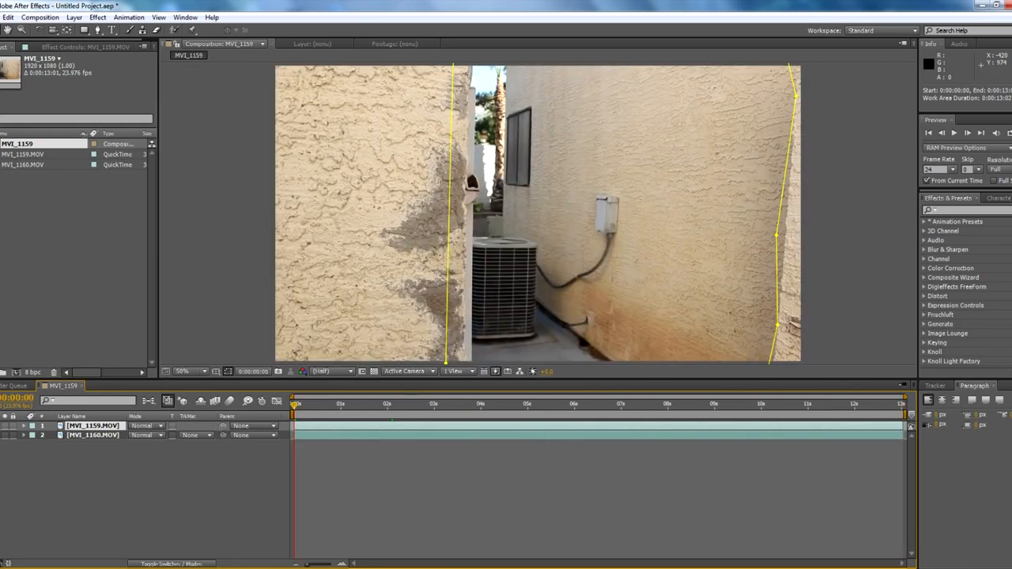
pyautogui.click(49, 18)
pyautogui.click(88, 99)
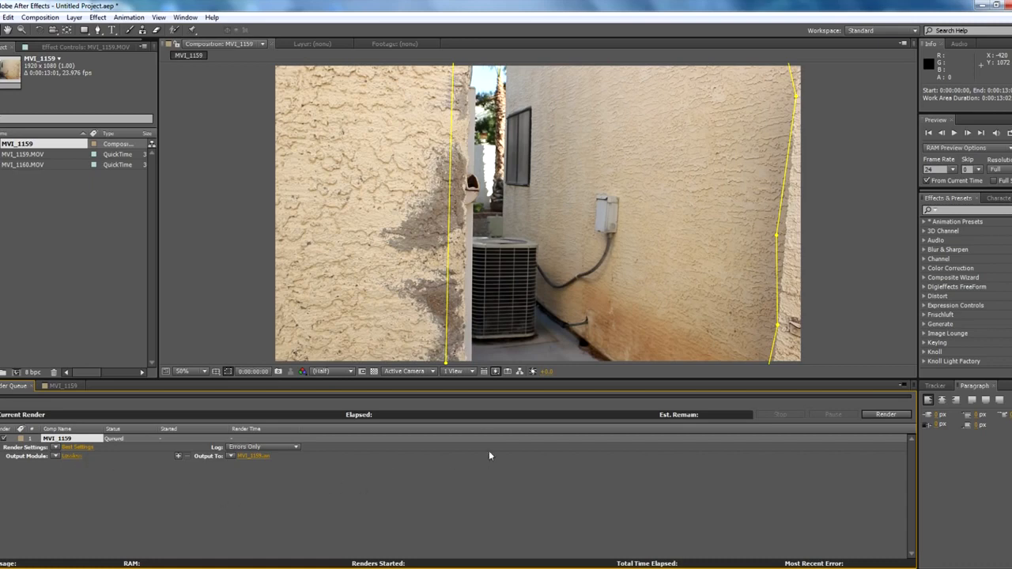
# - Set the output module format of the queued render to JPEG Sequence
pyautogui.click(73, 456)
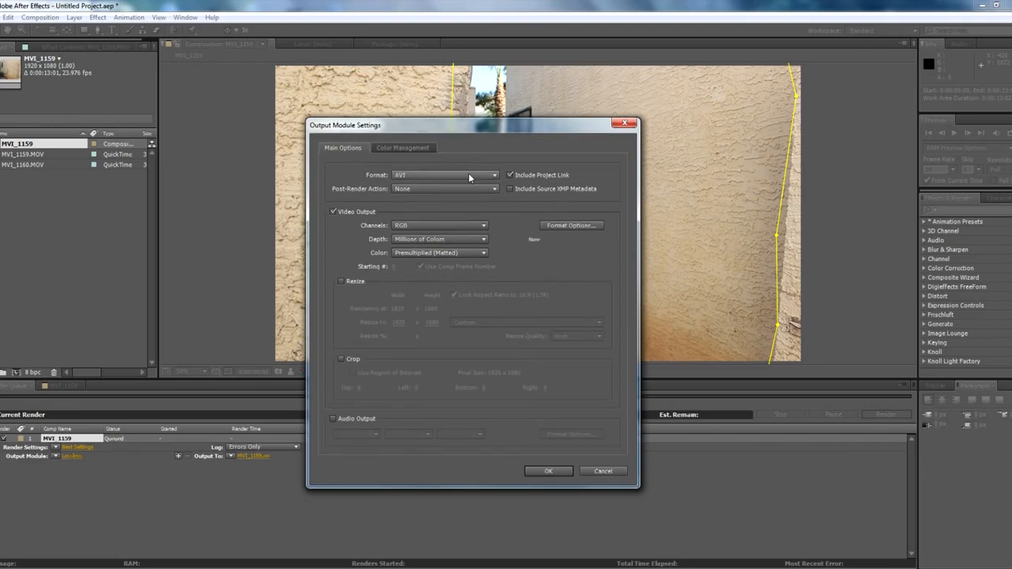
pyautogui.click(468, 177)
pyautogui.click(451, 286)
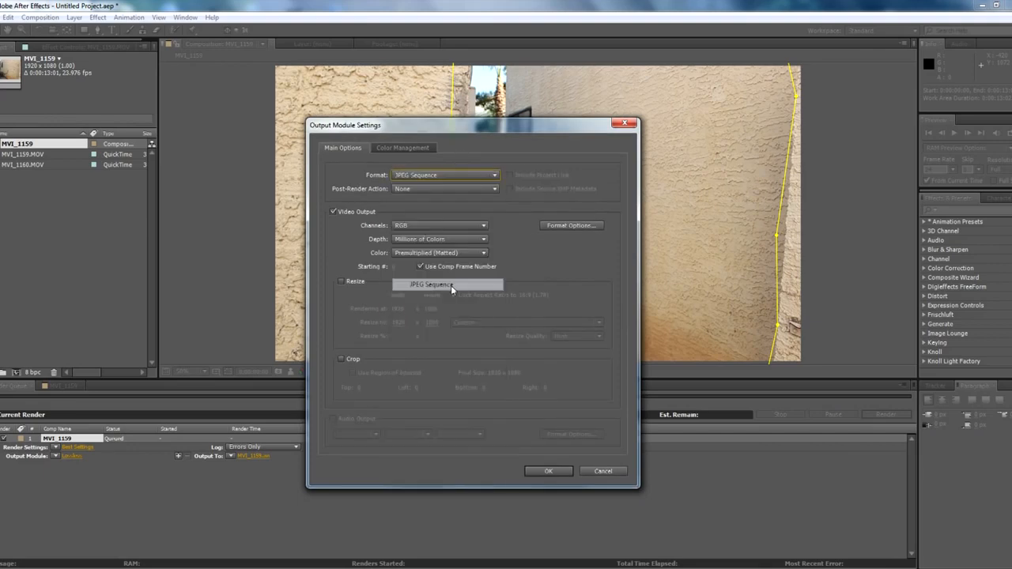
pyautogui.click(550, 471)
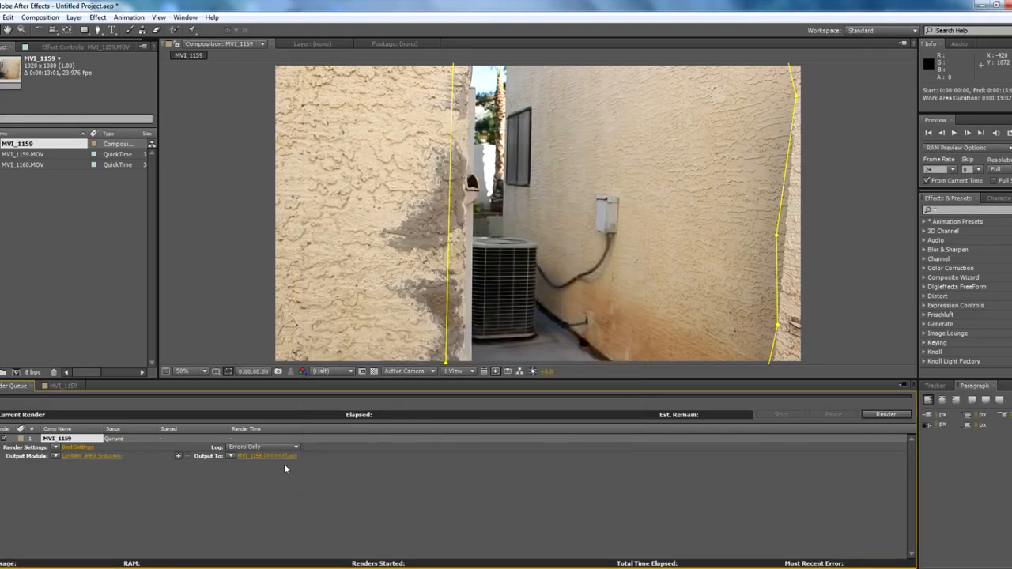
# - For the render's output location, create a folder named Tutorial on the Desktop and open it
pyautogui.click(285, 459)
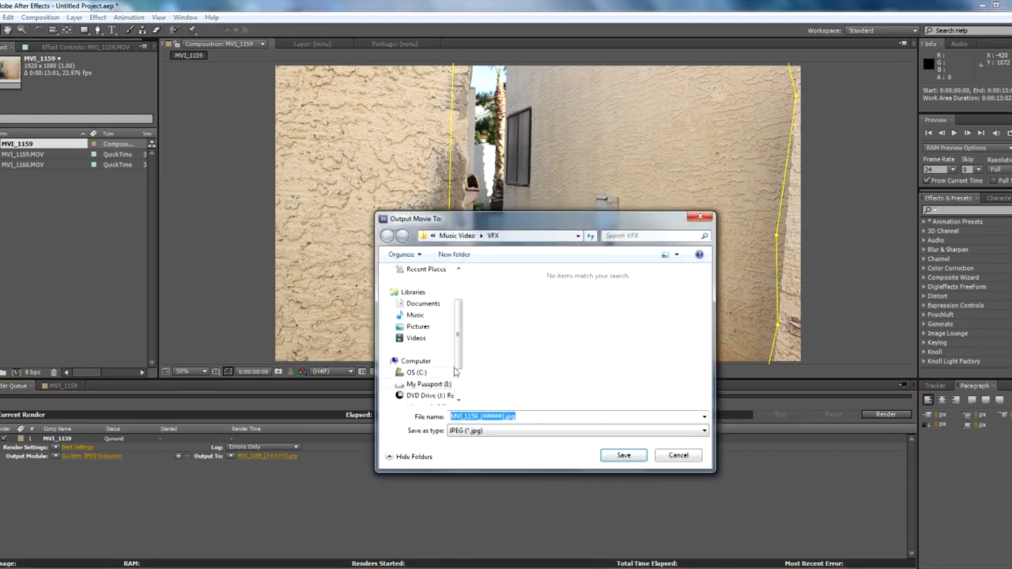
pyautogui.click(434, 289)
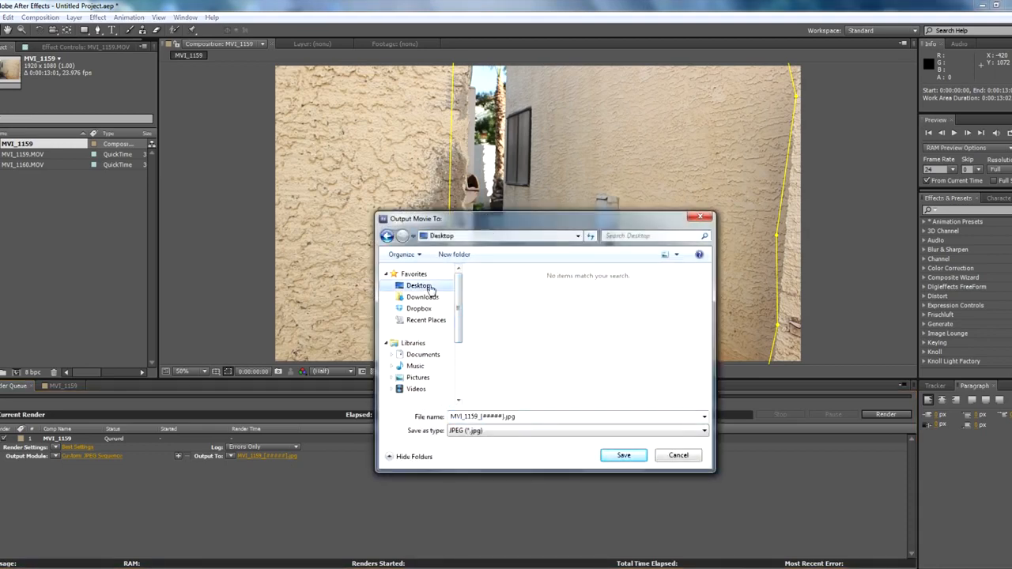
pyautogui.click(466, 257)
pyautogui.write('Tutorial')
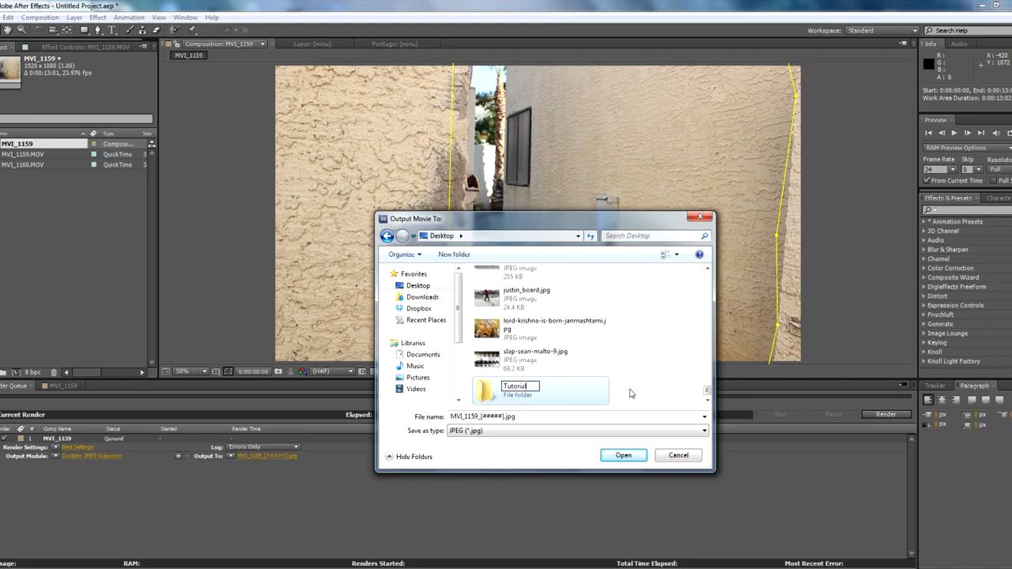
pyautogui.click(669, 393)
pyautogui.doubleClick(530, 389)
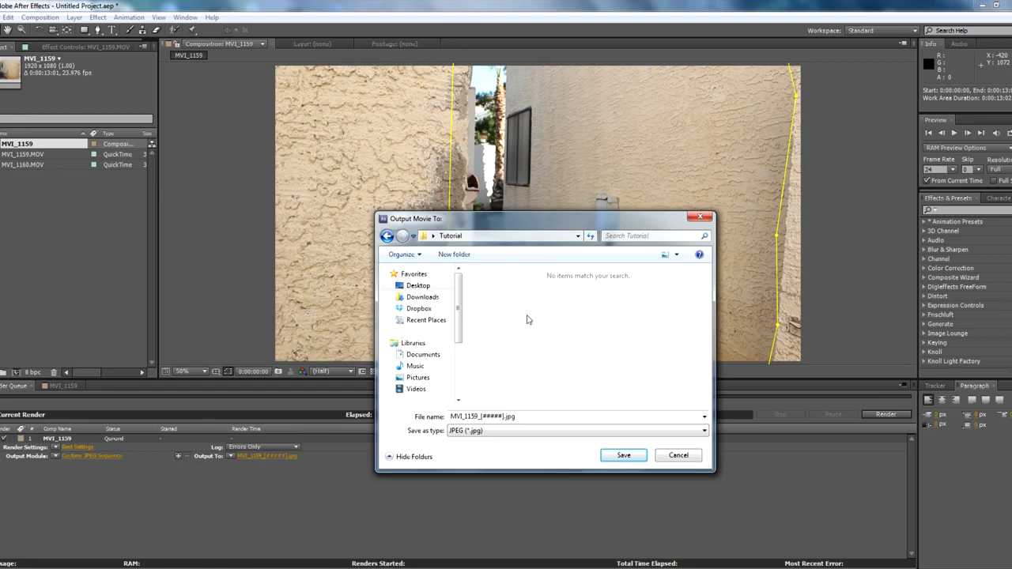
# - Save the render output into a new subfolder named "mocha sequence" and start rendering the queue
pyautogui.click(463, 255)
pyautogui.write('mocha sequence')
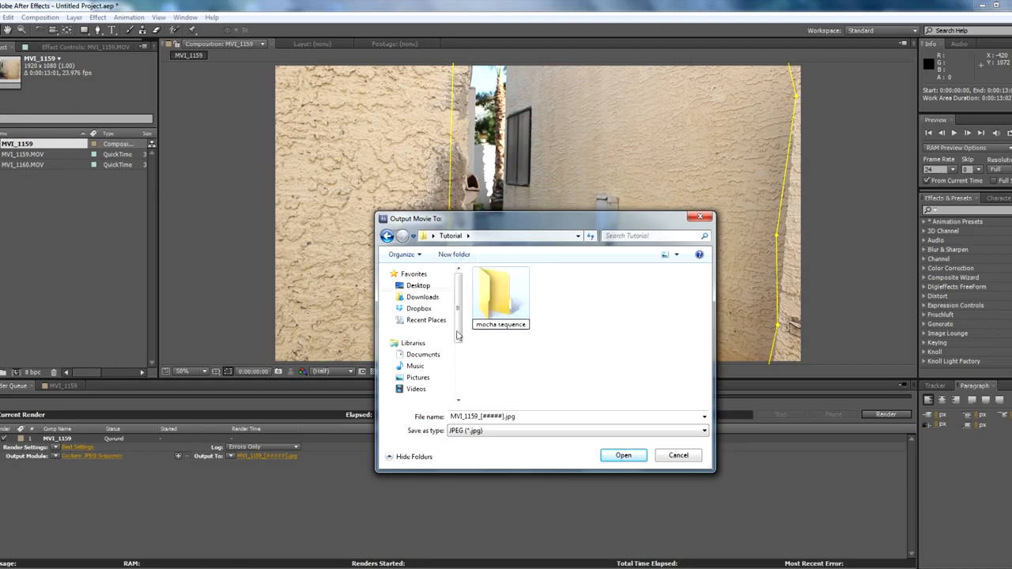
pyautogui.click(578, 383)
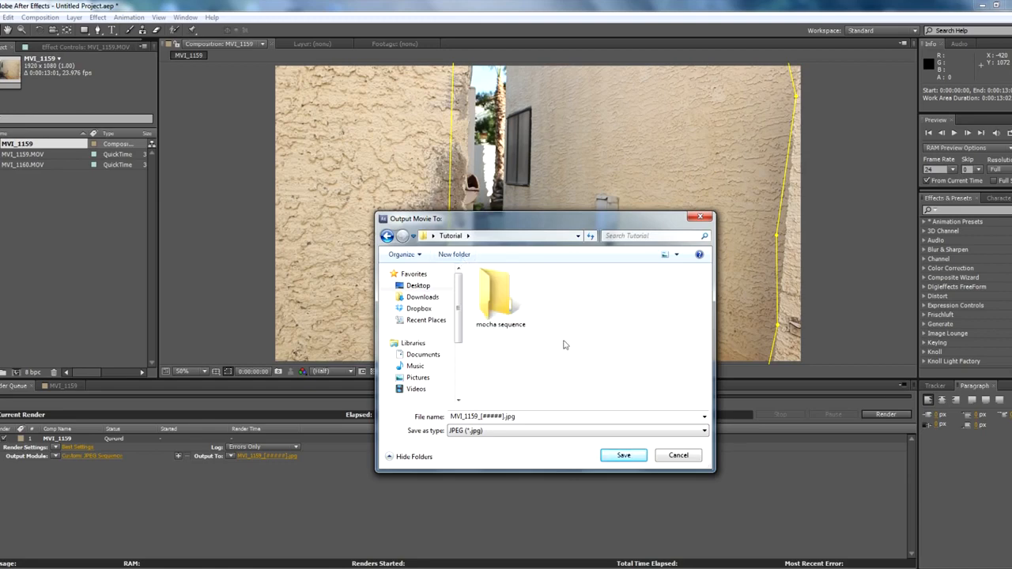
pyautogui.doubleClick(519, 291)
pyautogui.click(624, 456)
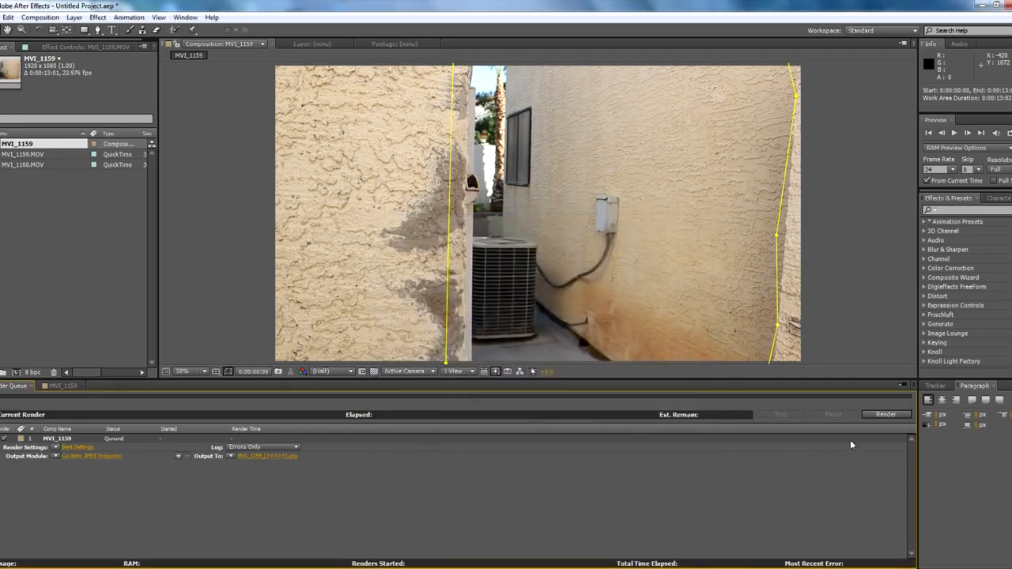
pyautogui.click(878, 415)
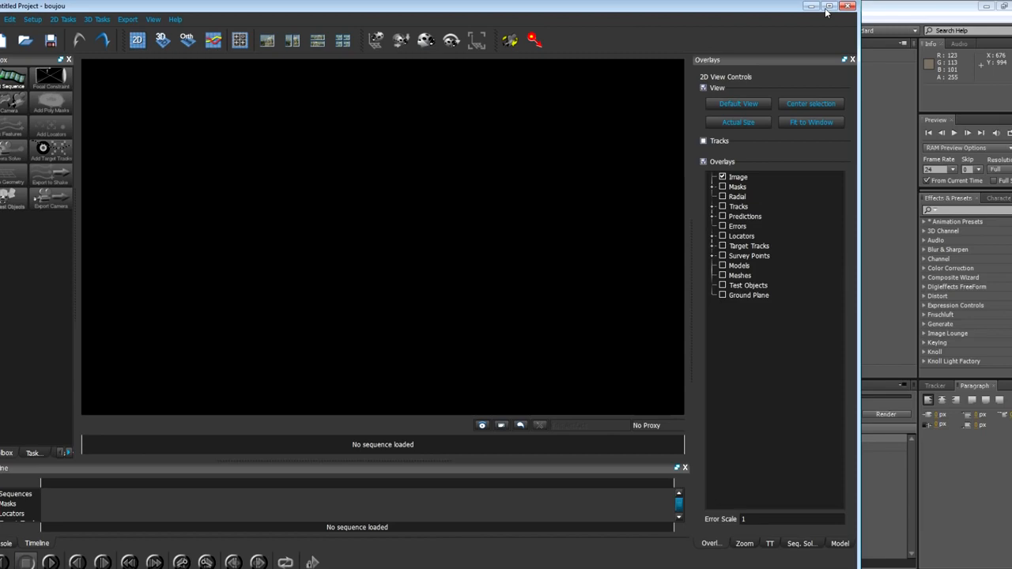
# - Switch to a maximized boujou window, start importing an image sequence and browse to the "mocha sequence" folder inside Tutorial on the Desktop
pyautogui.click(830, 9)
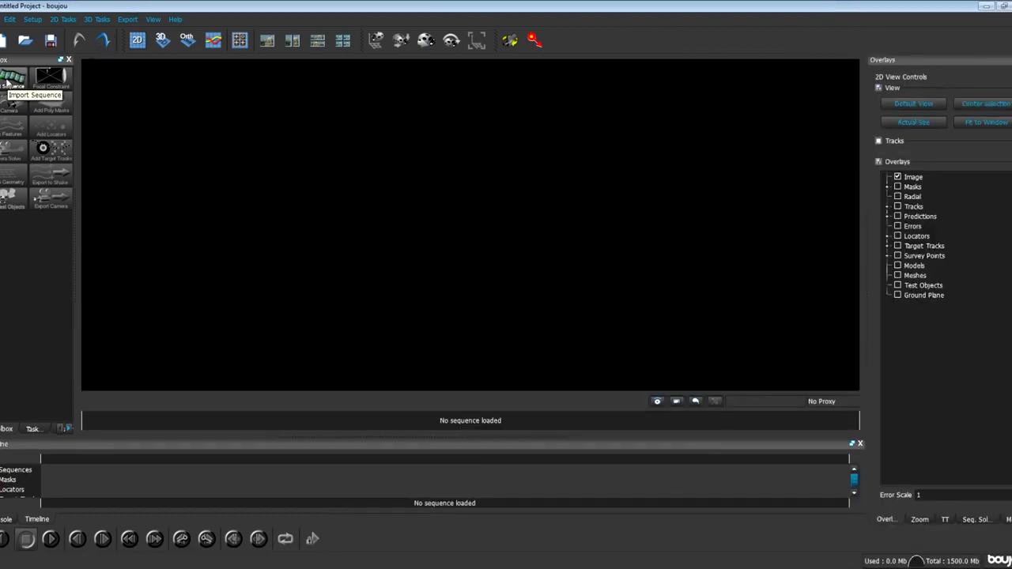
pyautogui.click(6, 83)
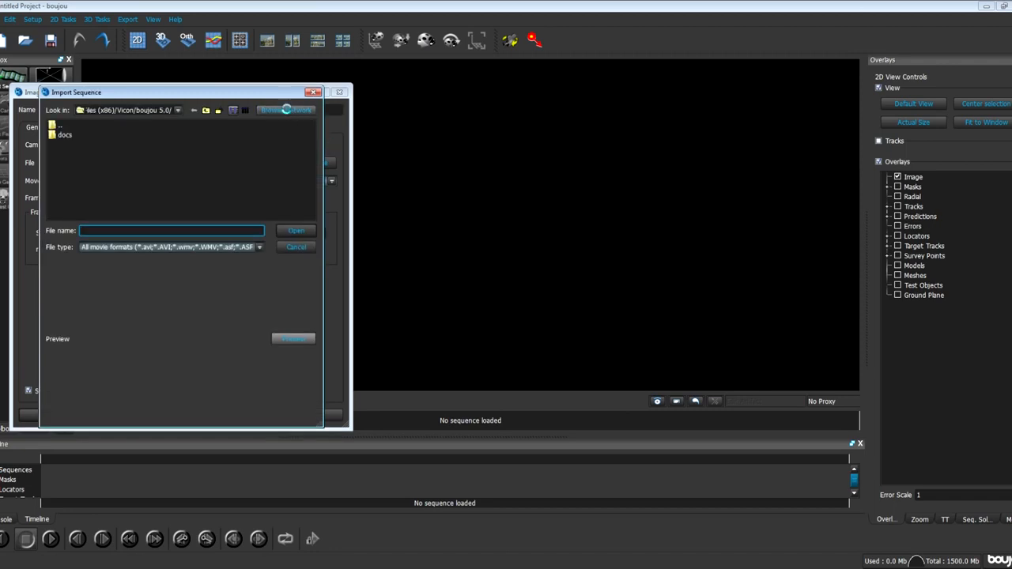
pyautogui.click(287, 110)
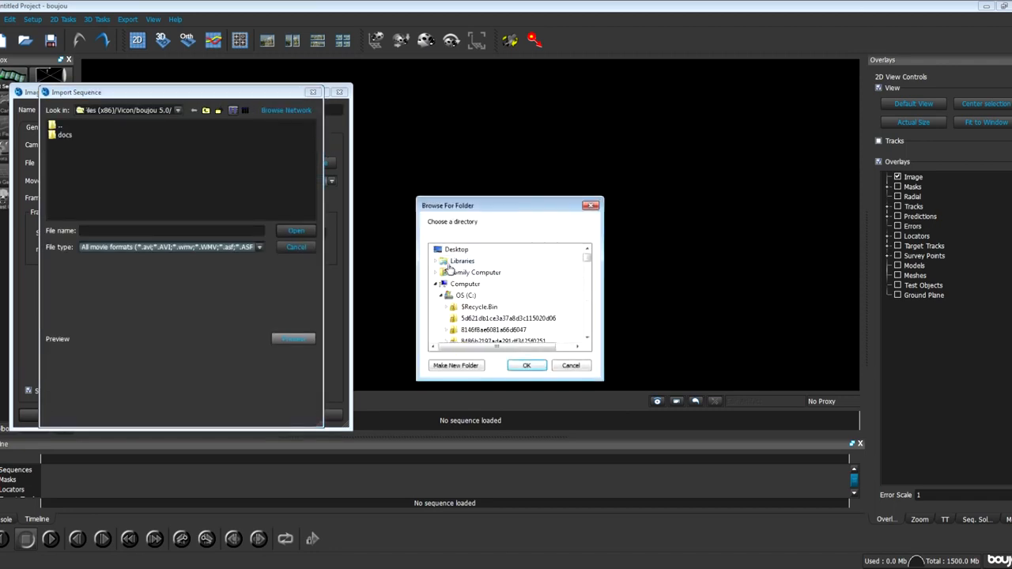
pyautogui.click(435, 283)
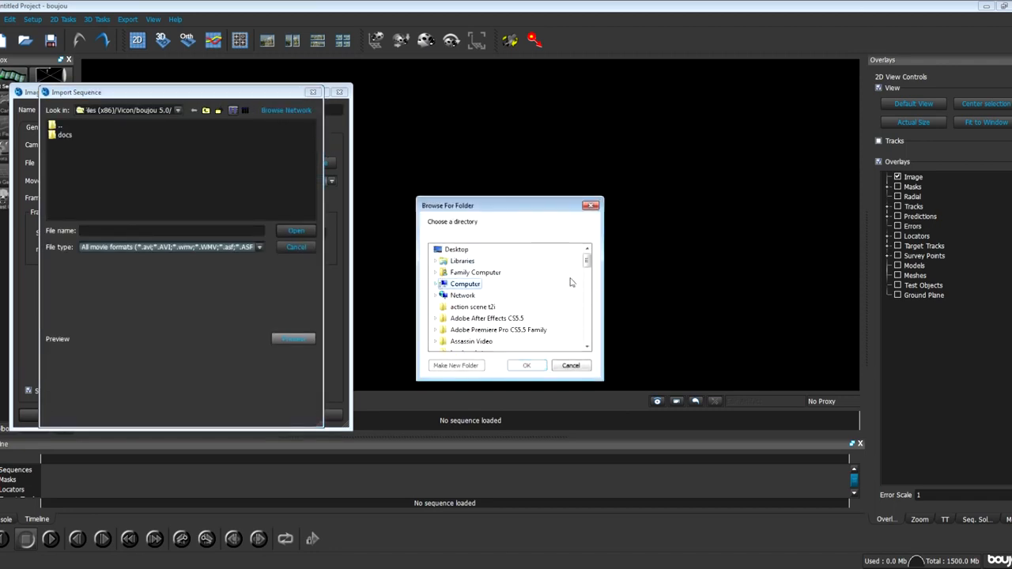
pyautogui.scroll(-5, 571, 282)
pyautogui.scroll(5, 546, 283)
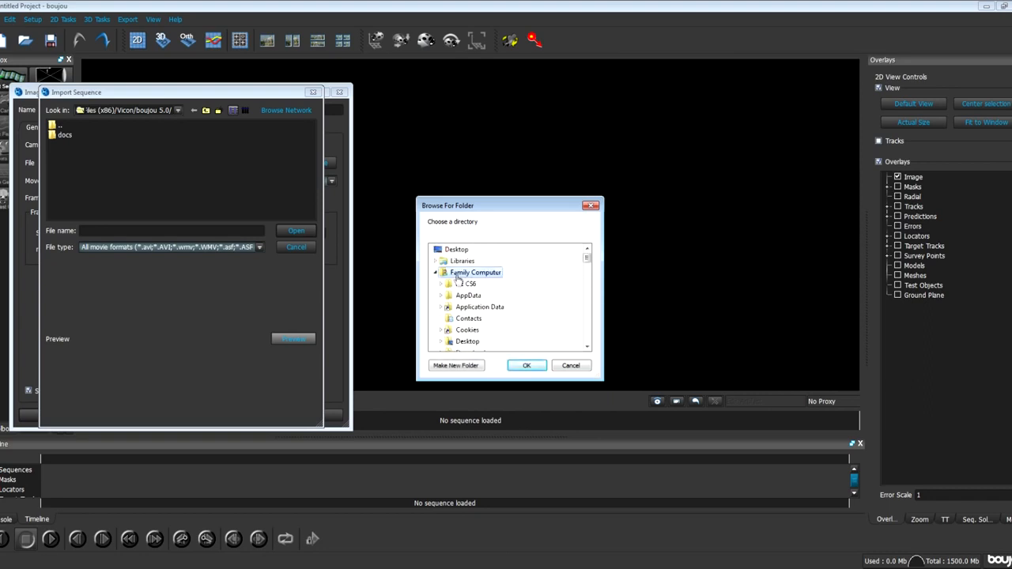
pyautogui.scroll(-6, 475, 296)
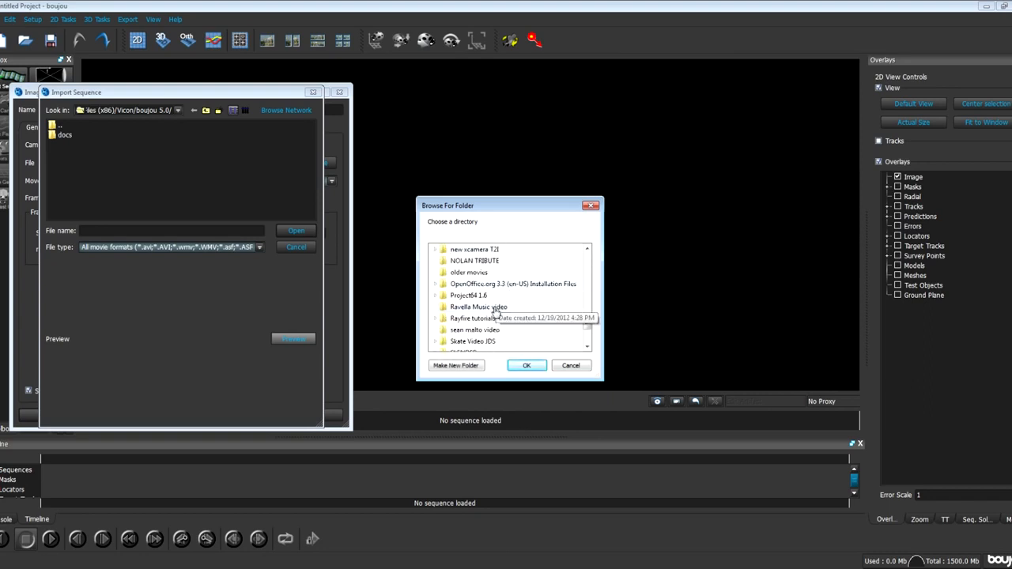
pyautogui.scroll(-2, 495, 313)
pyautogui.scroll(1, 467, 338)
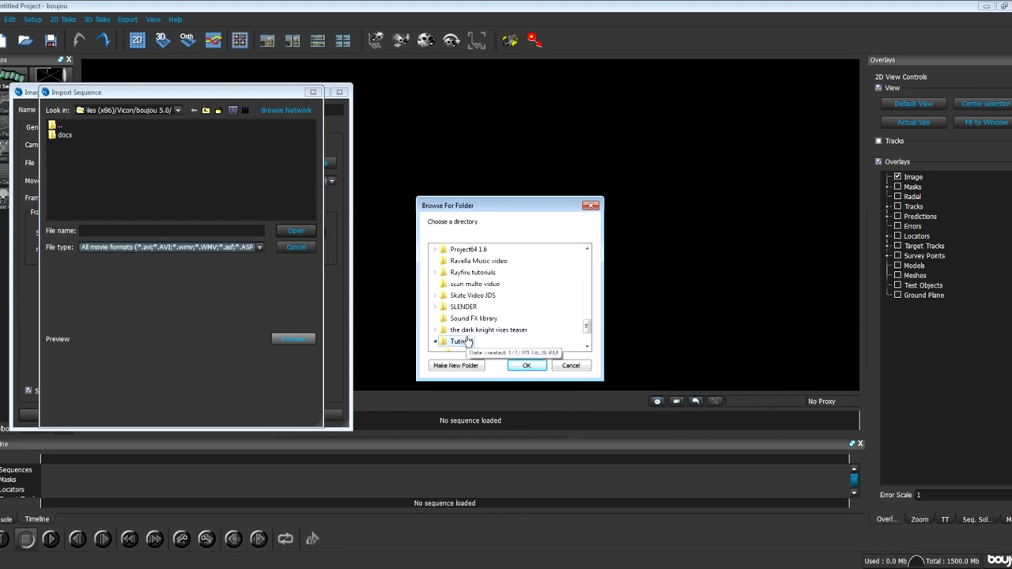
pyautogui.click(462, 341)
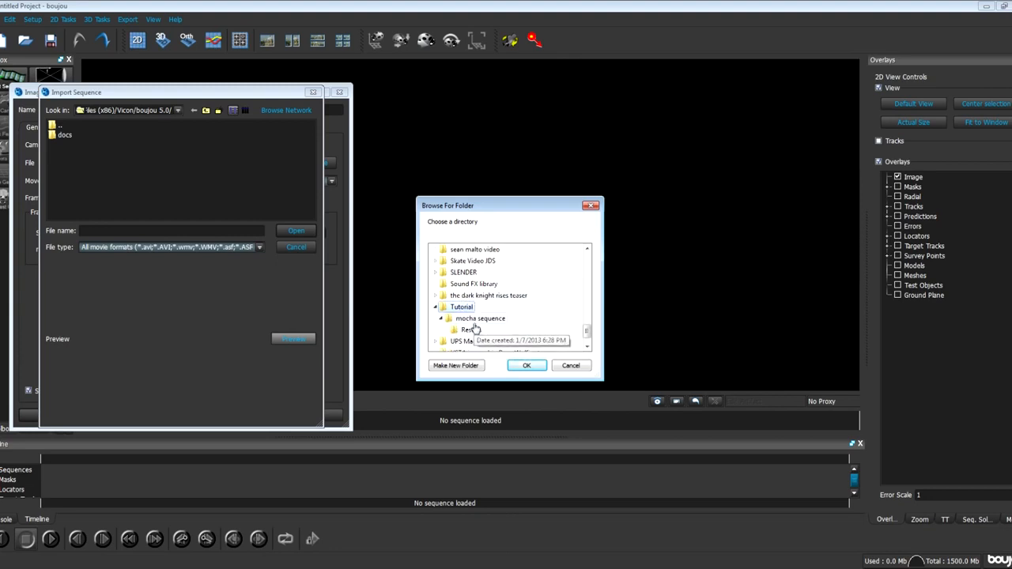
pyautogui.click(478, 318)
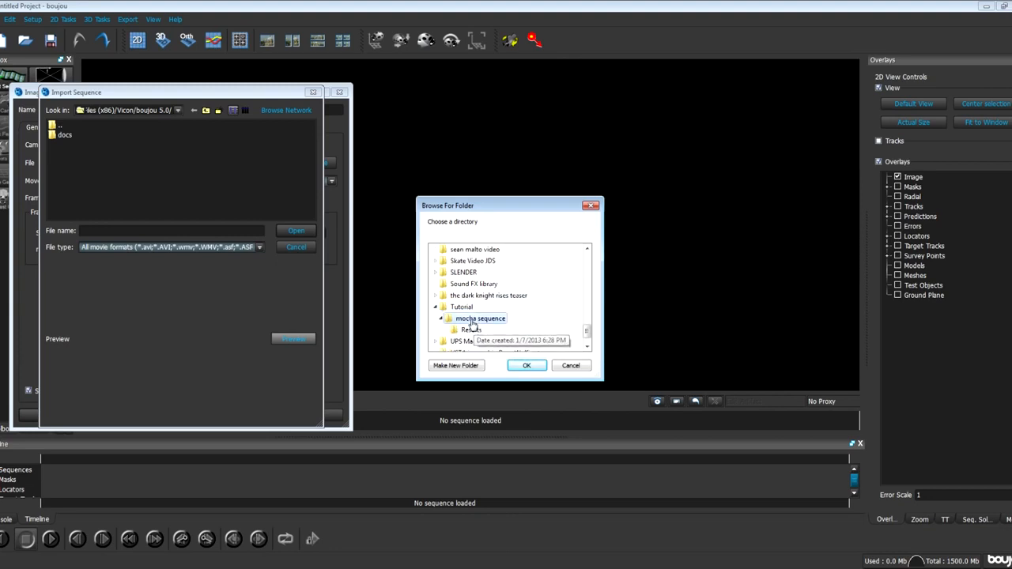
pyautogui.click(526, 366)
# - Import the JPEG sequence starting at MVI_1159_00000.jpg with Free Move as the move type and a frame rate of 24
pyautogui.click(105, 145)
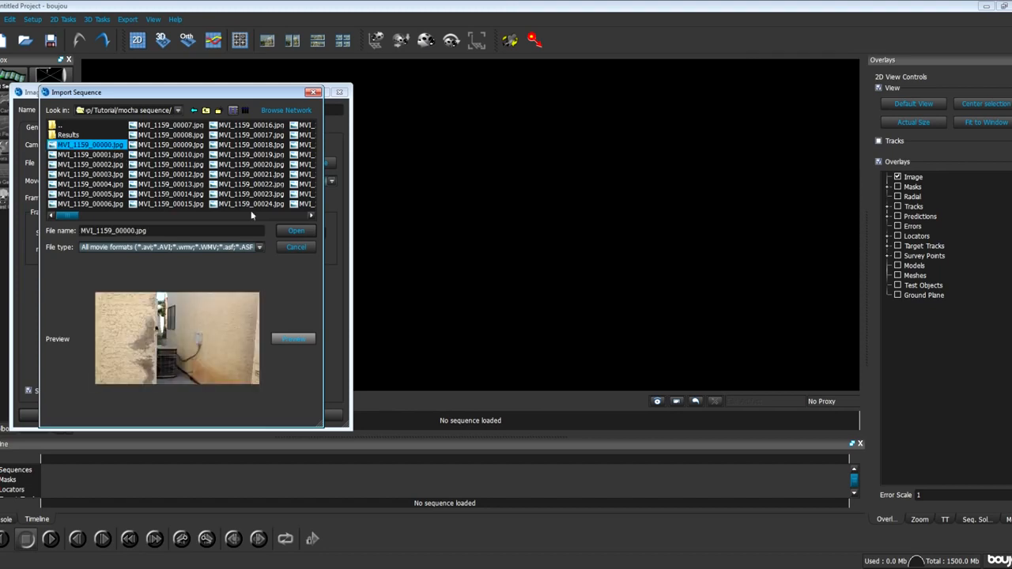
pyautogui.click(296, 230)
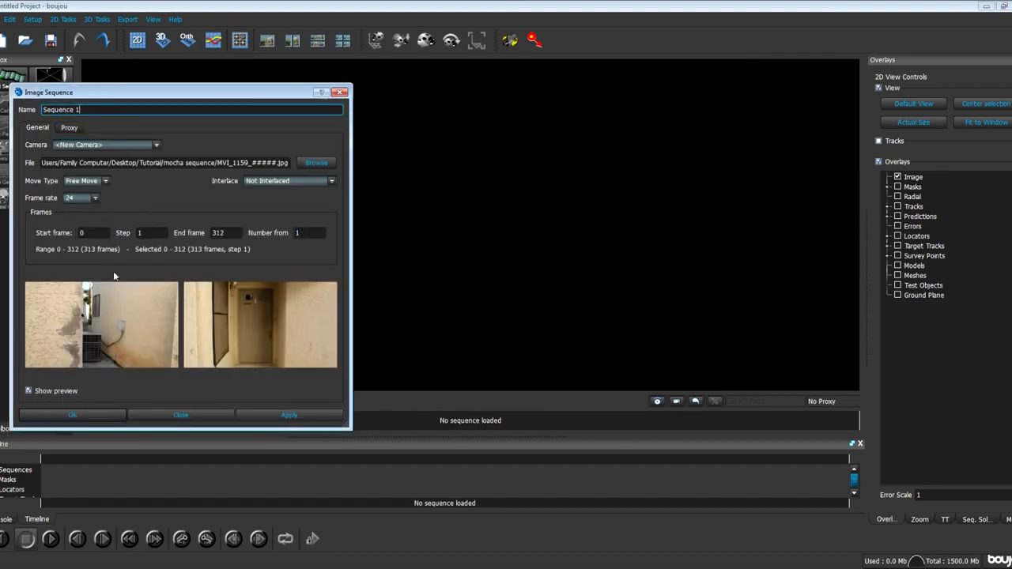
pyautogui.click(95, 197)
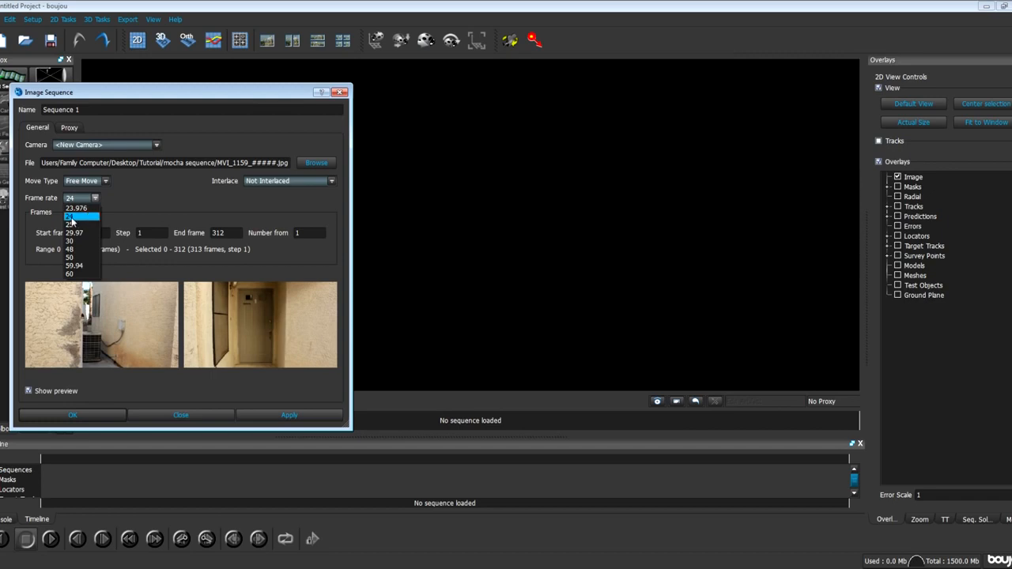
pyautogui.click(71, 218)
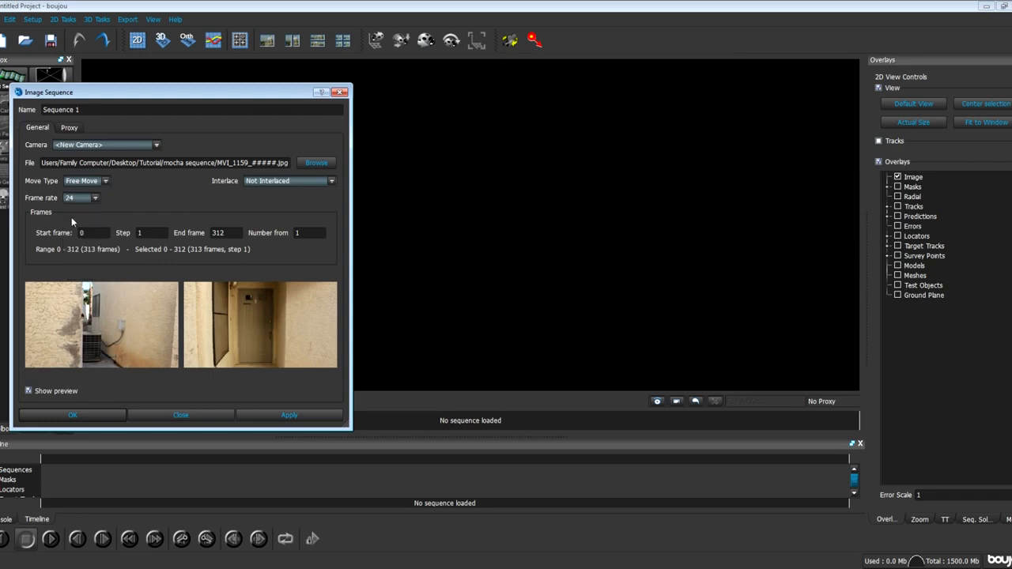
pyautogui.click(287, 416)
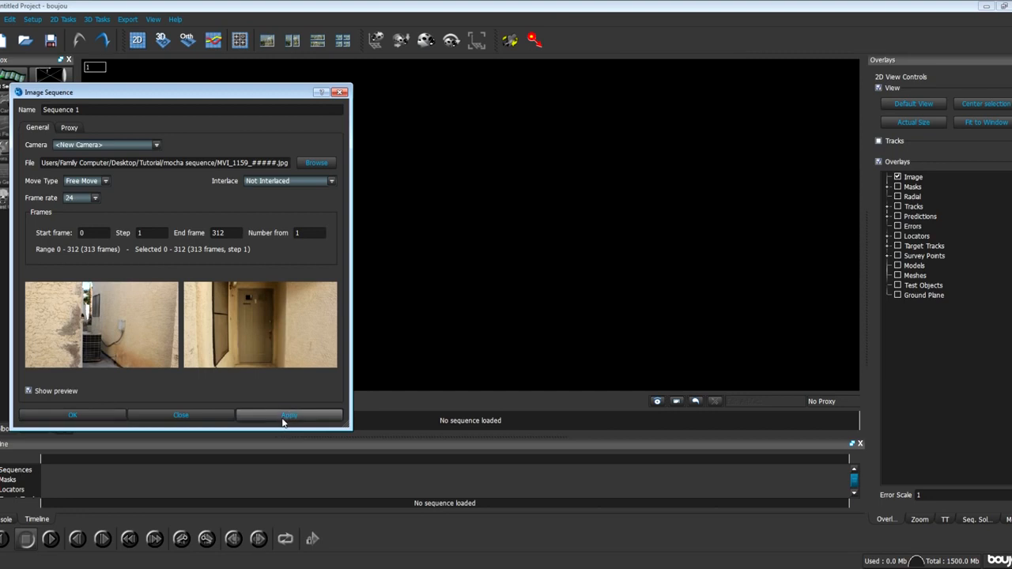
pyautogui.click(181, 415)
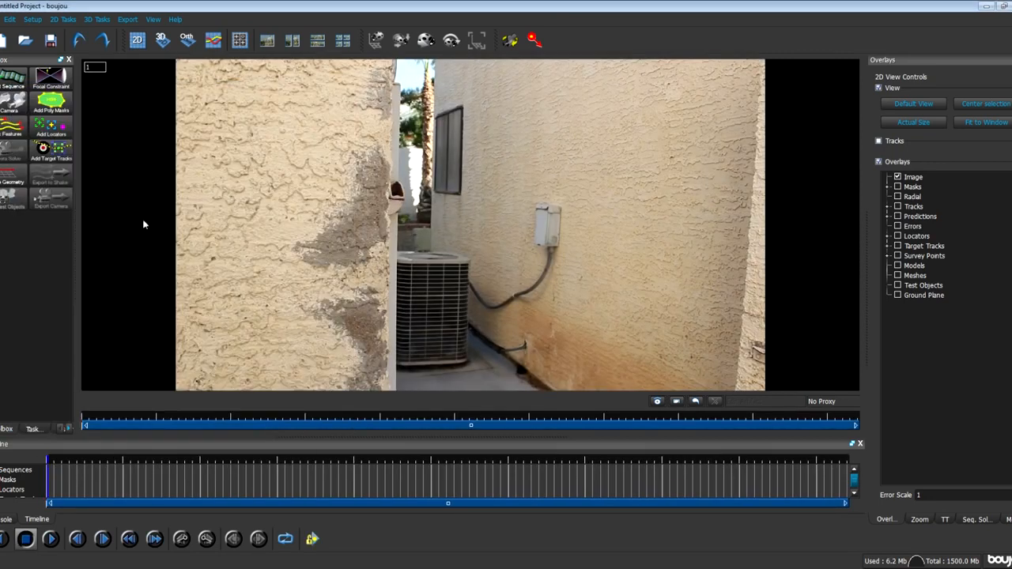
# - Edit the imported Sequence 1 and set its frame rate to 24
pyautogui.click(11, 20)
pyautogui.moveTo(34, 23)
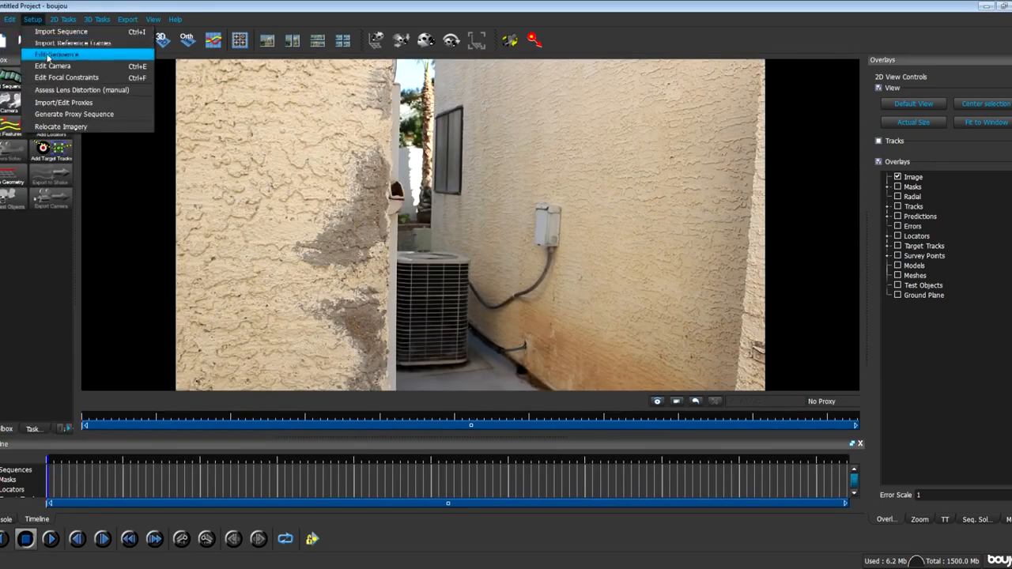
pyautogui.click(51, 56)
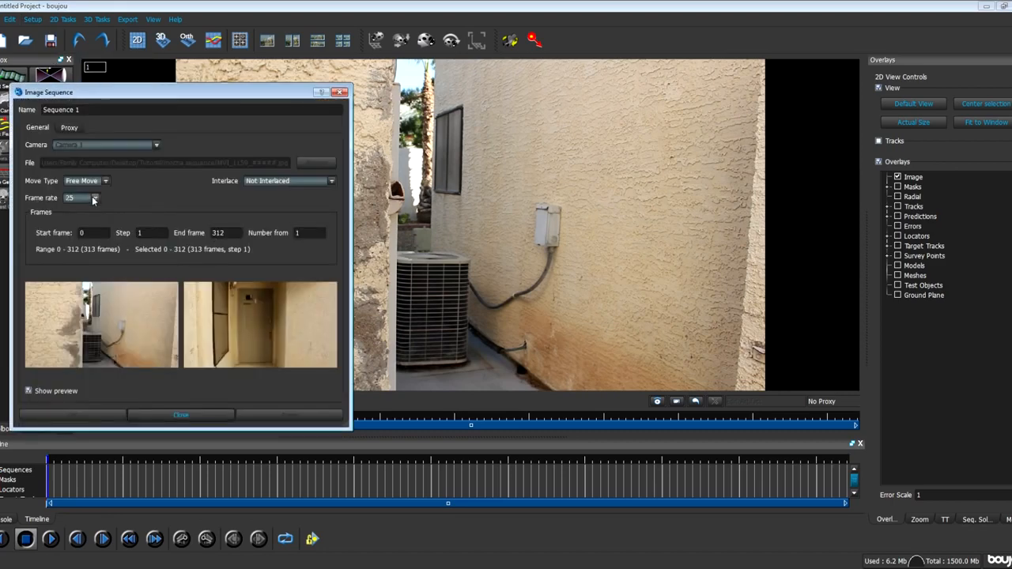
pyautogui.click(92, 200)
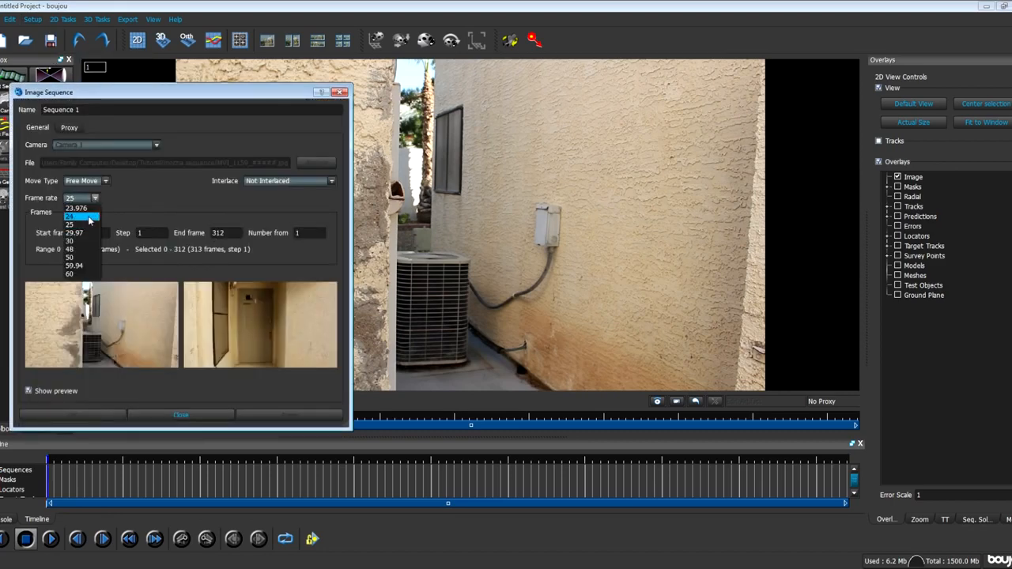
pyautogui.click(90, 218)
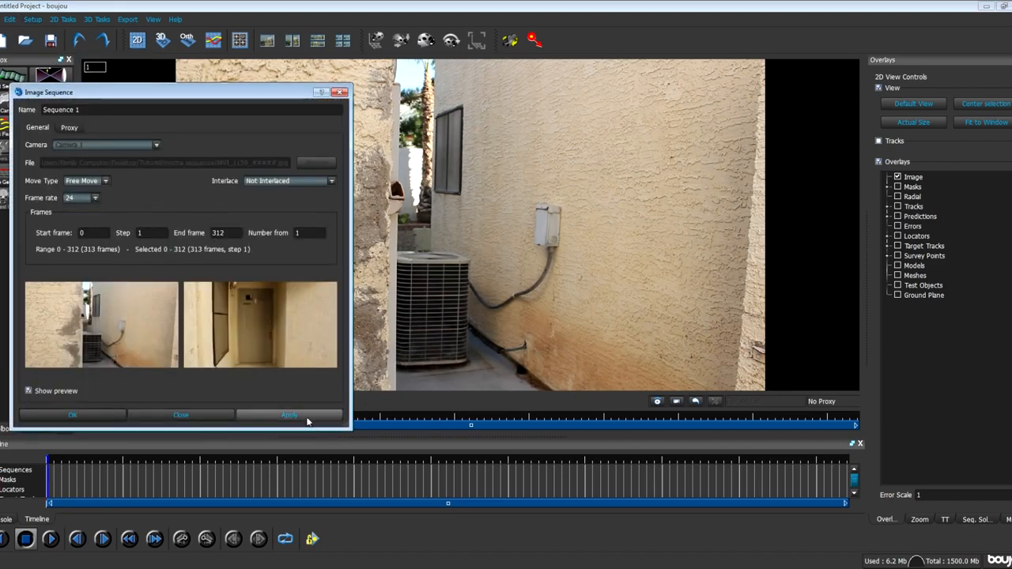
pyautogui.click(181, 415)
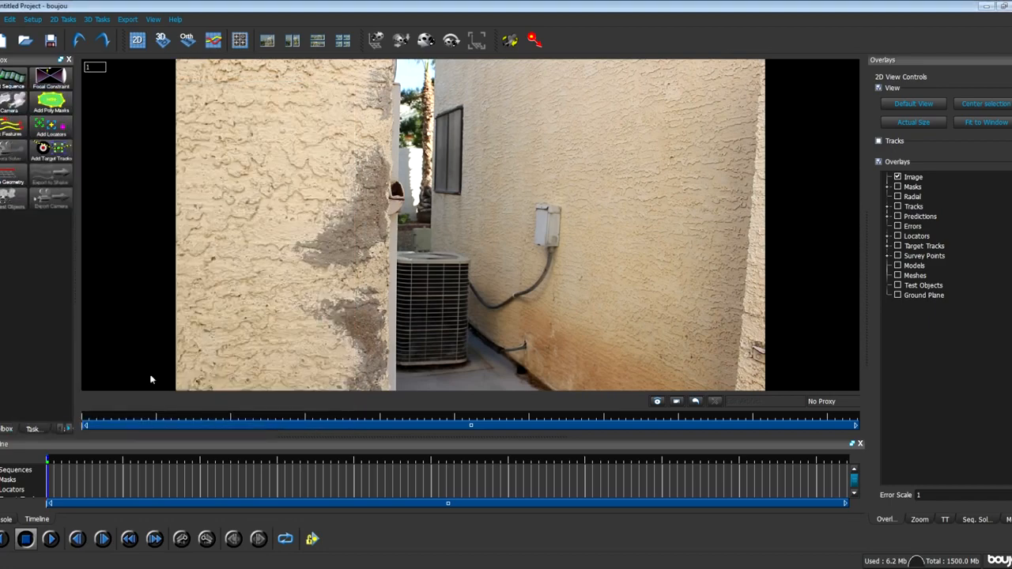
# - At frame 116, draw a closed poly mask around the actor holding the rifle beside the wall
pyautogui.moveTo(127, 422); pyautogui.dragTo(320, 417)
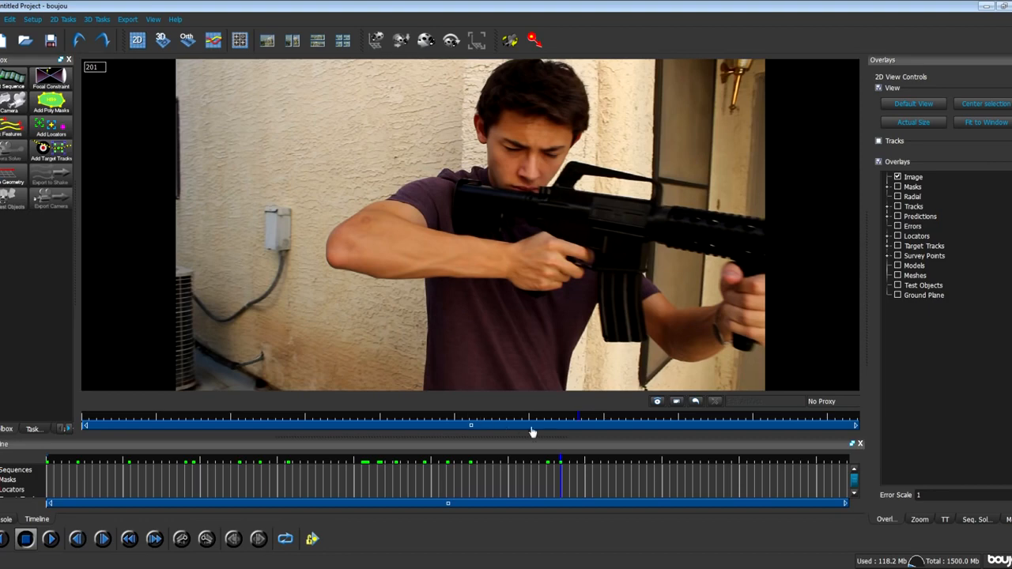
pyautogui.moveTo(593, 422); pyautogui.dragTo(368, 399)
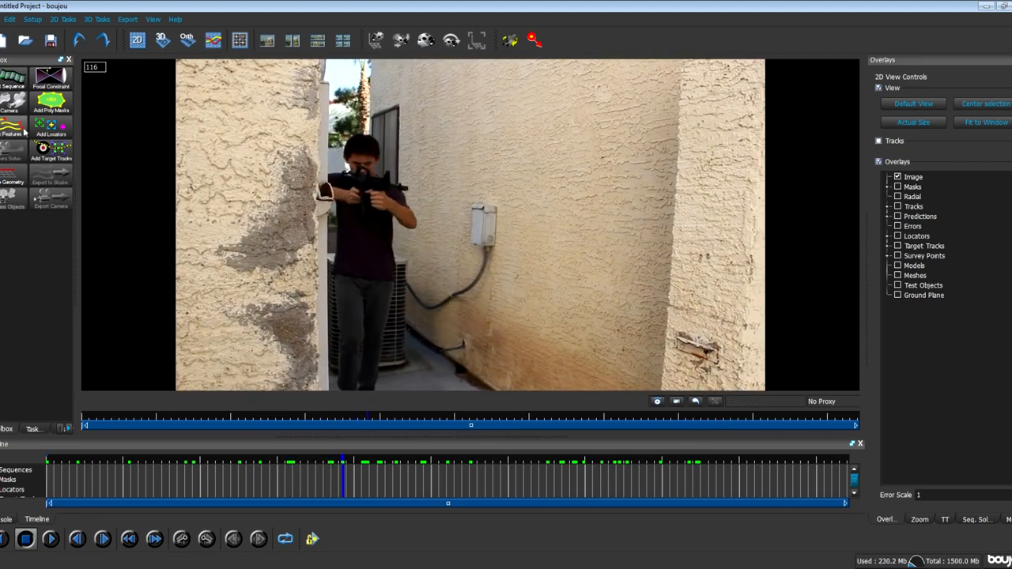
pyautogui.click(55, 111)
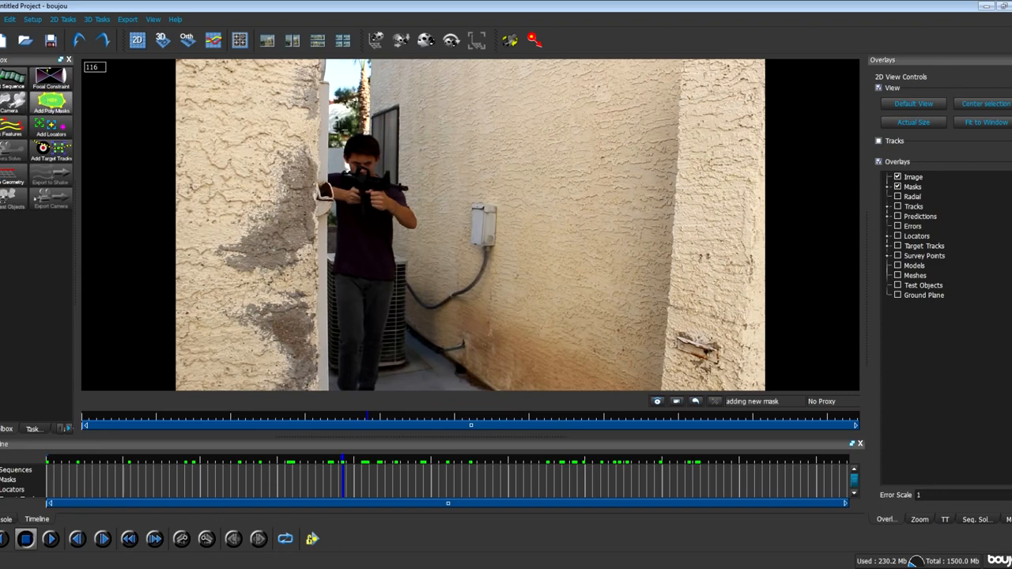
pyautogui.click(403, 174)
pyautogui.click(439, 228)
pyautogui.click(406, 389)
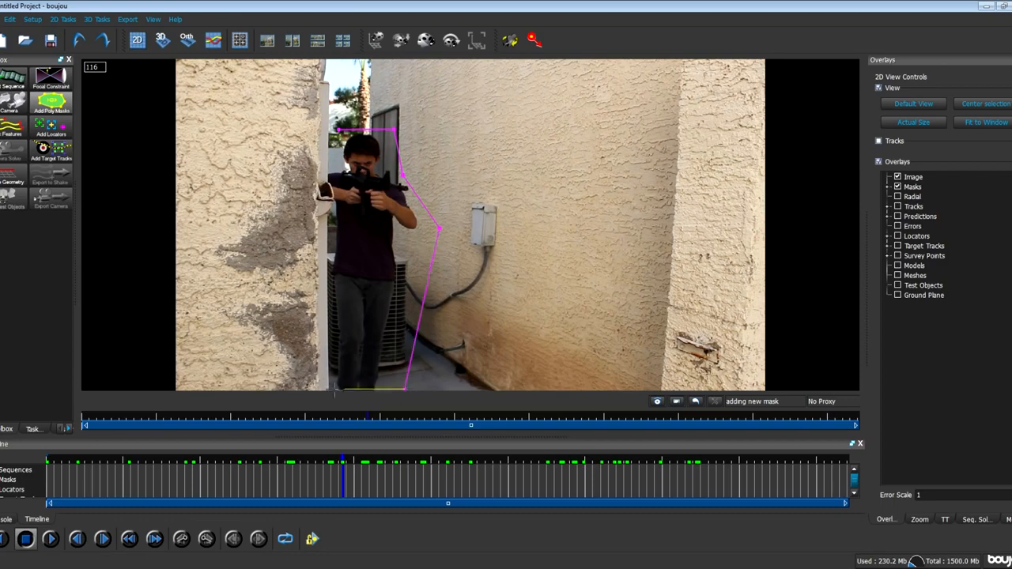
pyautogui.click(322, 389)
pyautogui.click(331, 231)
pyautogui.click(313, 192)
pyautogui.click(340, 131)
# - Working backward from frame 101, shift the whole mask along with the actor and move it completely off the image at frame 82
pyautogui.moveTo(359, 417); pyautogui.dragTo(332, 417)
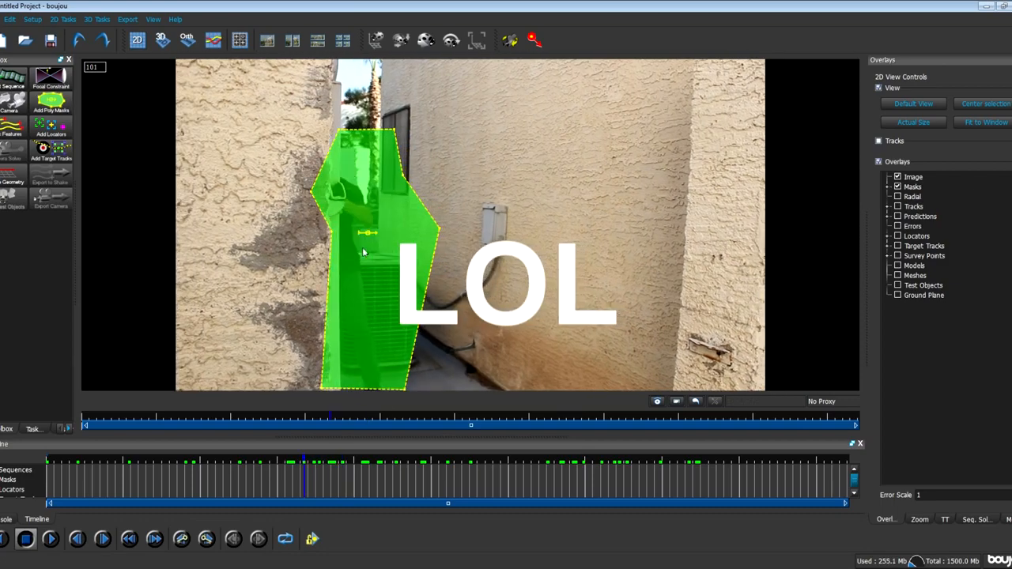
pyautogui.moveTo(366, 233); pyautogui.dragTo(327, 238)
pyautogui.moveTo(305, 419); pyautogui.dragTo(288, 419)
pyautogui.moveTo(329, 238); pyautogui.dragTo(283, 241)
pyautogui.moveTo(288, 419); pyautogui.dragTo(282, 419)
pyautogui.moveTo(280, 239); pyautogui.dragTo(75, 243)
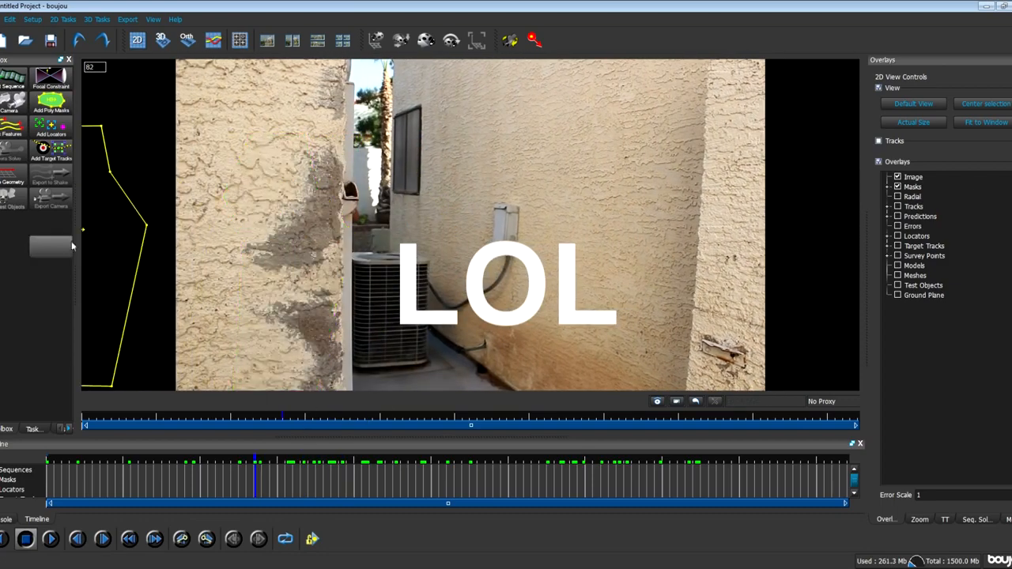
# - At frame 143, widen the mask outward at the actor's elbow, waist and rifle side
pyautogui.moveTo(256, 419); pyautogui.dragTo(436, 422)
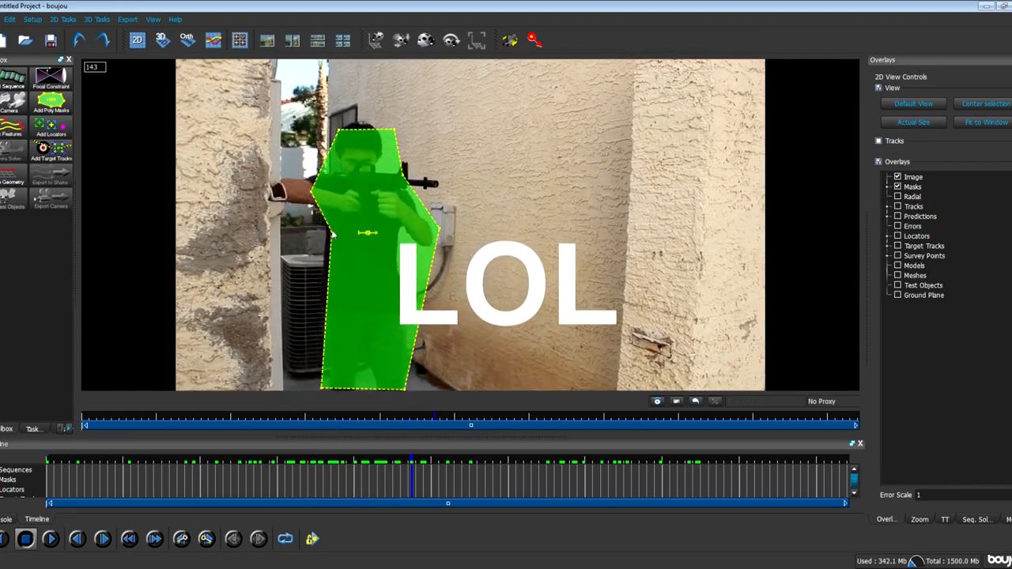
pyautogui.moveTo(311, 190); pyautogui.dragTo(252, 191)
pyautogui.moveTo(332, 230); pyautogui.dragTo(320, 231)
pyautogui.moveTo(403, 174); pyautogui.dragTo(439, 174)
# - At frame 175, reshape the mask's existing points around the actor's head, rear elbow and forward hand
pyautogui.moveTo(436, 419); pyautogui.dragTo(514, 418)
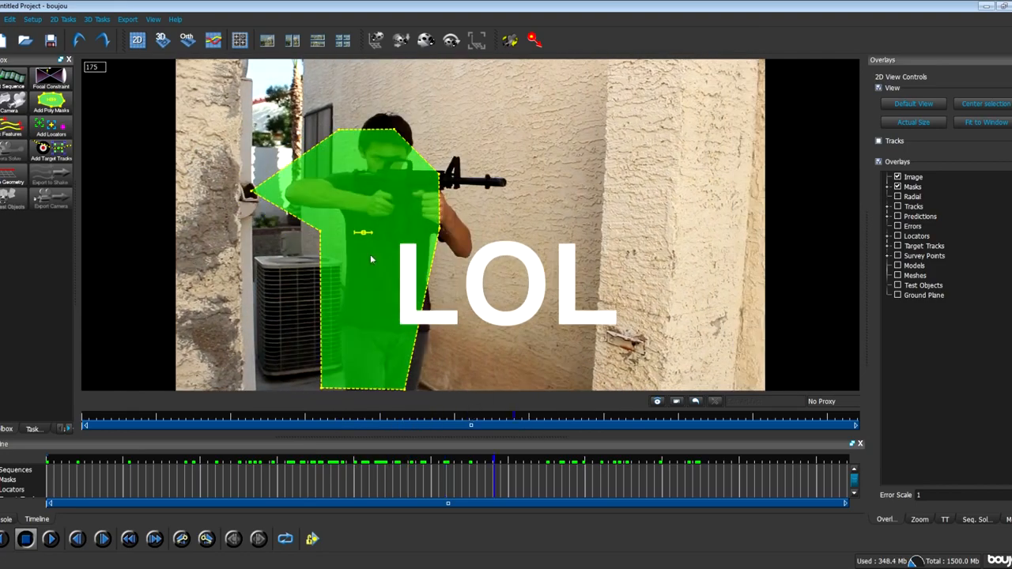
pyautogui.moveTo(252, 191); pyautogui.dragTo(247, 216)
pyautogui.moveTo(320, 230); pyautogui.dragTo(307, 239)
pyautogui.moveTo(395, 129); pyautogui.dragTo(445, 94)
pyautogui.moveTo(339, 129); pyautogui.dragTo(376, 90)
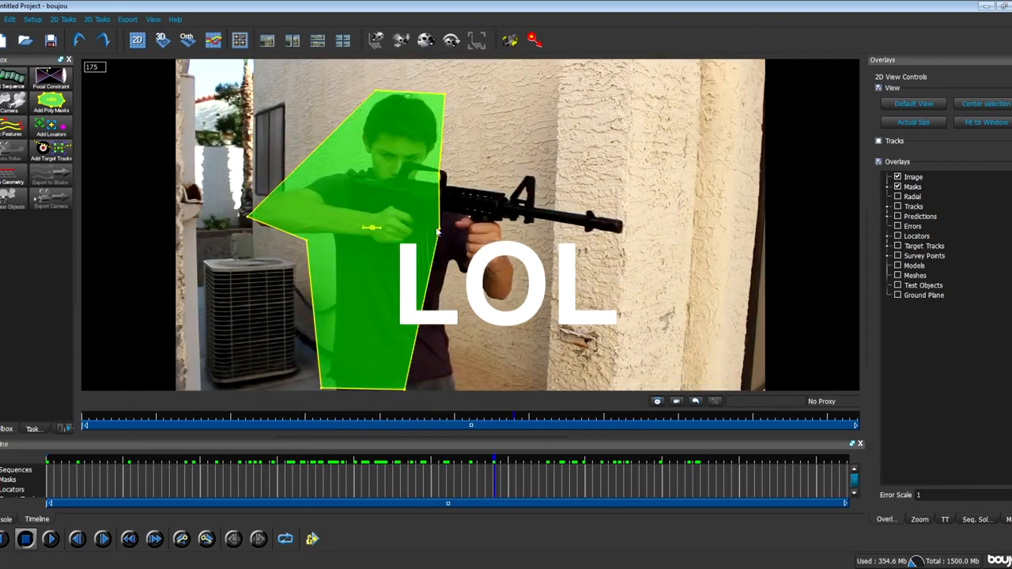
pyautogui.moveTo(440, 228); pyautogui.dragTo(501, 219)
pyautogui.moveTo(439, 173); pyautogui.dragTo(466, 187)
pyautogui.moveTo(501, 220); pyautogui.dragTo(506, 208)
# - At frame 175, add points along the mask's rifle-side edge and position them around the actor's waist and forward arm
pyautogui.rightClick(453, 301)
pyautogui.click(469, 319)
pyautogui.moveTo(453, 302); pyautogui.dragTo(458, 389)
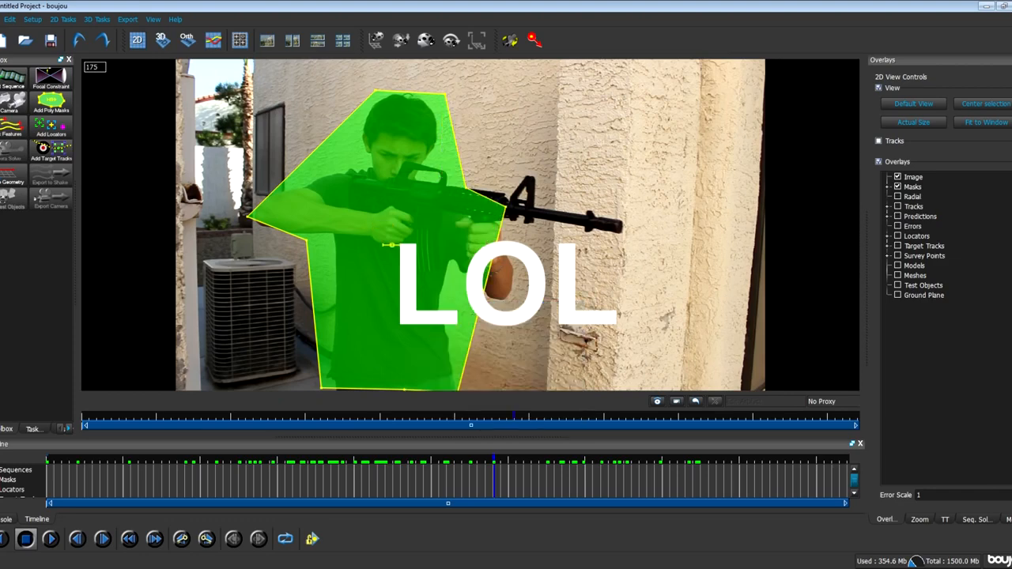
pyautogui.rightClick(479, 306)
pyautogui.click(495, 323)
pyautogui.rightClick(473, 267)
pyautogui.moveTo(479, 306); pyautogui.dragTo(514, 306)
pyautogui.click(489, 284)
pyautogui.rightClick(509, 257)
pyautogui.click(524, 272)
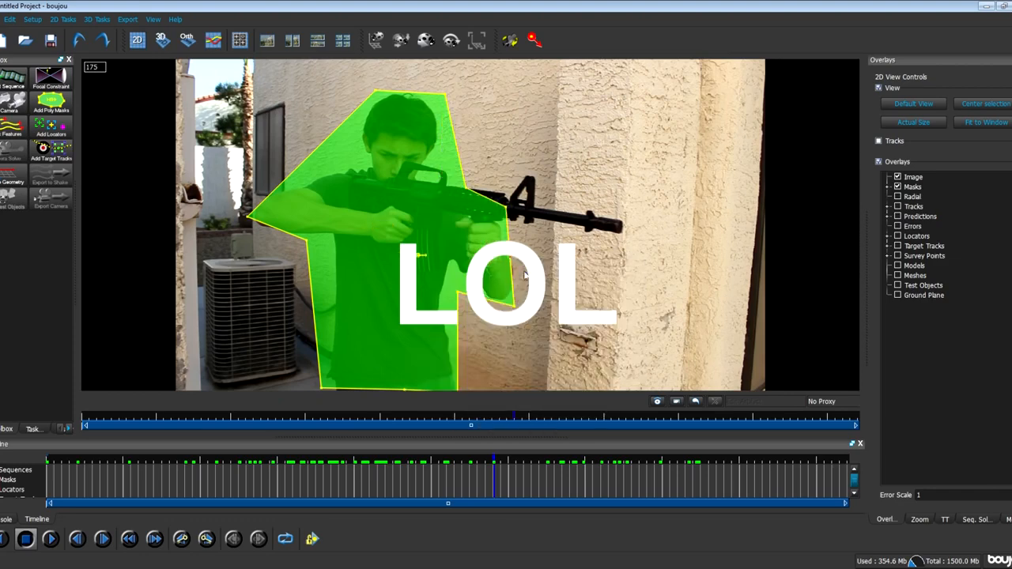
pyautogui.moveTo(509, 257); pyautogui.dragTo(514, 209)
pyautogui.moveTo(506, 207); pyautogui.dragTo(506, 193)
# - At frame 186, shift the whole mask onto the actor and refit its points around his head, forward arm and waist
pyautogui.moveTo(528, 418); pyautogui.dragTo(542, 417)
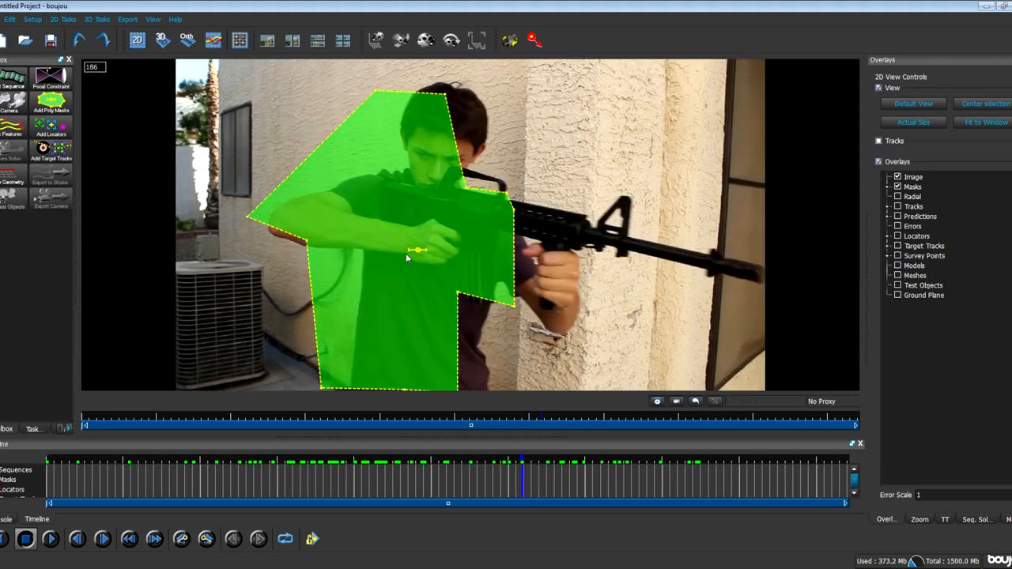
pyautogui.moveTo(420, 253); pyautogui.dragTo(427, 264)
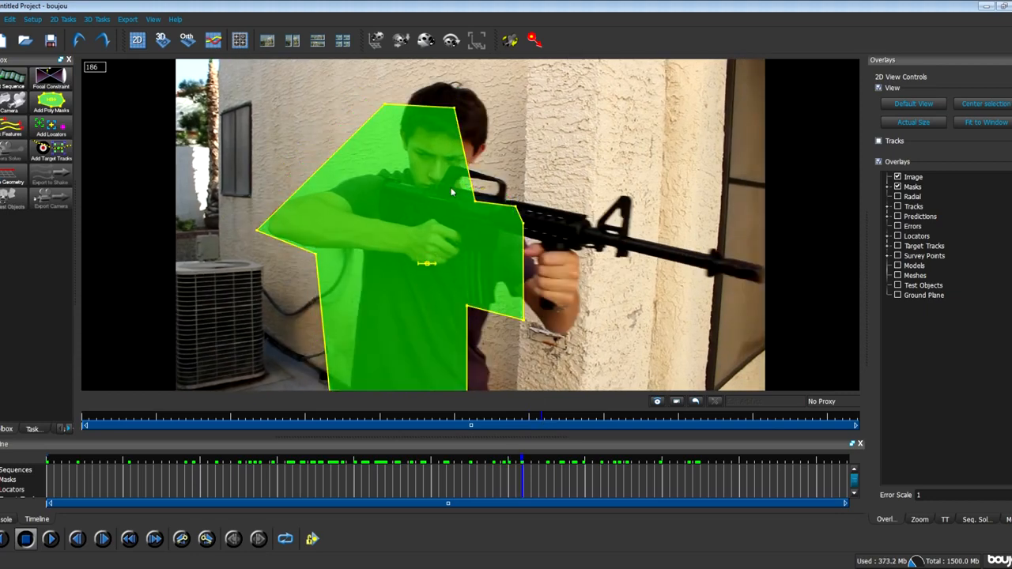
pyautogui.moveTo(456, 108); pyautogui.dragTo(487, 95)
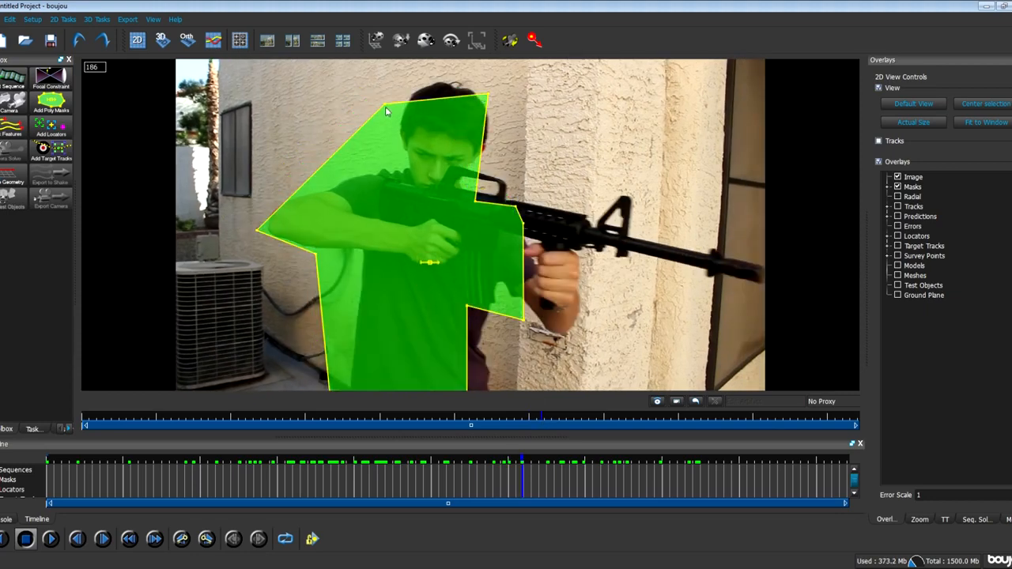
pyautogui.moveTo(387, 112); pyautogui.dragTo(420, 83)
pyautogui.moveTo(486, 204); pyautogui.dragTo(571, 231)
pyautogui.moveTo(467, 306); pyautogui.dragTo(503, 296)
pyautogui.scroll(-1, 485, 381)
pyautogui.moveTo(467, 385); pyautogui.dragTo(488, 383)
pyautogui.moveTo(499, 287); pyautogui.dragTo(498, 281)
pyautogui.moveTo(518, 310); pyautogui.dragTo(532, 313)
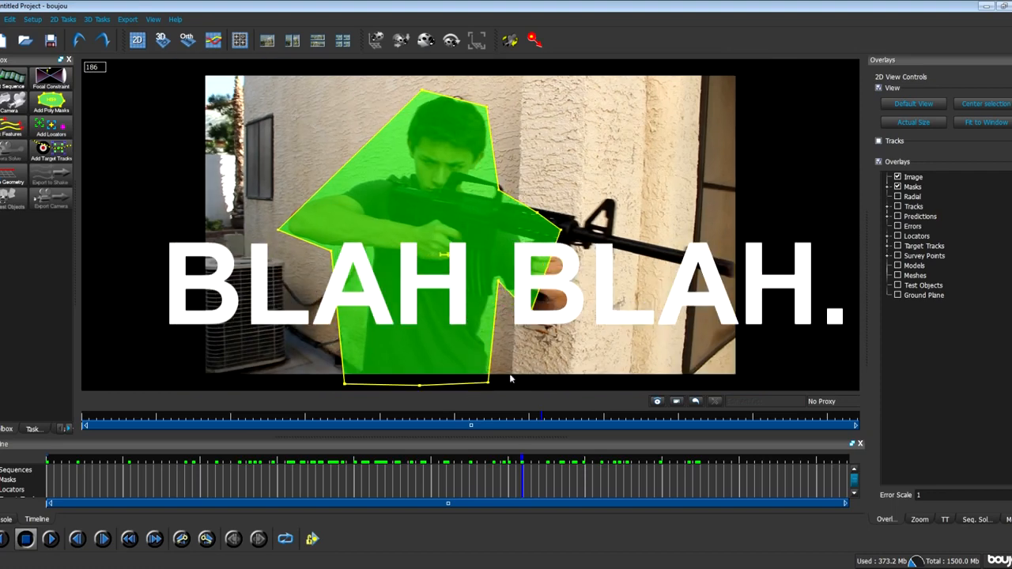
# - At frame 199, shift the whole mask onto the actor and refit its rear elbow and head points
pyautogui.moveTo(542, 416); pyautogui.dragTo(574, 415)
pyautogui.moveTo(467, 305); pyautogui.dragTo(544, 306)
pyautogui.moveTo(354, 231); pyautogui.dragTo(333, 245)
pyautogui.moveTo(499, 90); pyautogui.dragTo(500, 64)
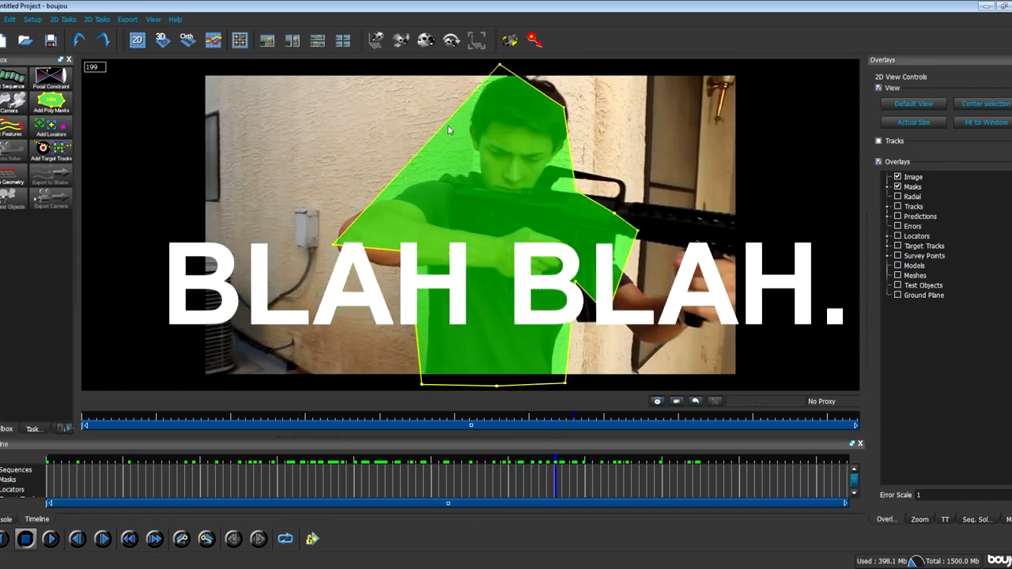
# - At frame 199, add a mask point behind the actor's head, raise the face-side corner, and extend the forward corner along the rifle
pyautogui.rightClick(444, 124)
pyautogui.click(466, 132)
pyautogui.moveTo(444, 125); pyautogui.dragTo(457, 147)
pyautogui.moveTo(563, 107); pyautogui.dragTo(575, 77)
pyautogui.moveTo(638, 231); pyautogui.dragTo(796, 236)
# - At frame 213, shift the whole mask onto the actor and refit its points around his rear arm, face and rifle
pyautogui.click(609, 416)
pyautogui.moveTo(534, 251); pyautogui.dragTo(591, 251)
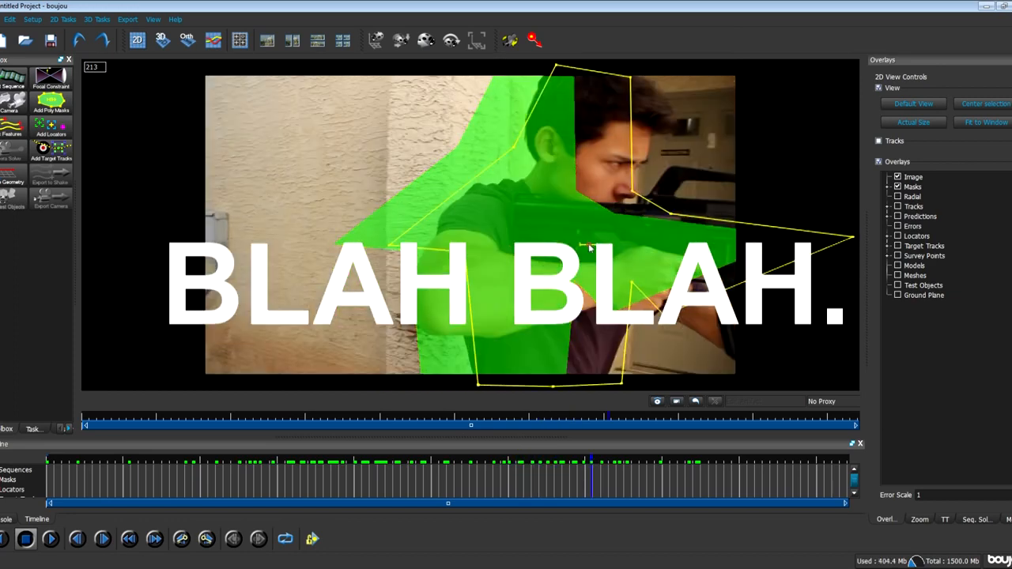
pyautogui.moveTo(465, 251); pyautogui.dragTo(434, 337)
pyautogui.moveTo(389, 245); pyautogui.dragTo(403, 247)
pyautogui.moveTo(631, 77); pyautogui.dragTo(674, 85)
pyautogui.moveTo(632, 190); pyautogui.dragTo(729, 171)
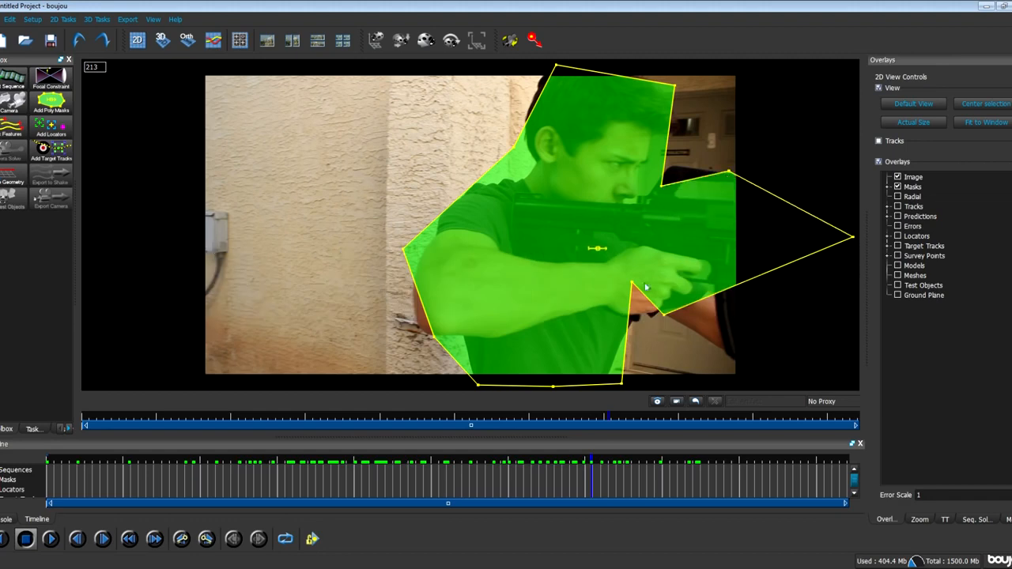
# - Reposition the whole mask over the exiting actor at frame 237, and move it beyond the image edge at frame 255
pyautogui.moveTo(618, 416); pyautogui.dragTo(669, 416)
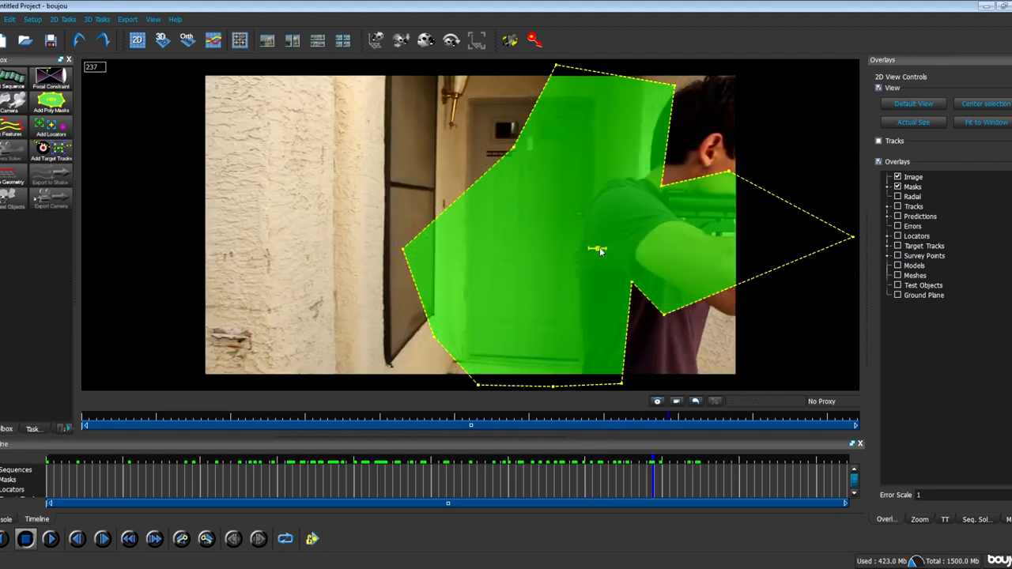
pyautogui.moveTo(599, 251); pyautogui.dragTo(748, 247)
pyautogui.moveTo(661, 415); pyautogui.dragTo(714, 416)
pyautogui.moveTo(748, 248); pyautogui.dragTo(930, 285)
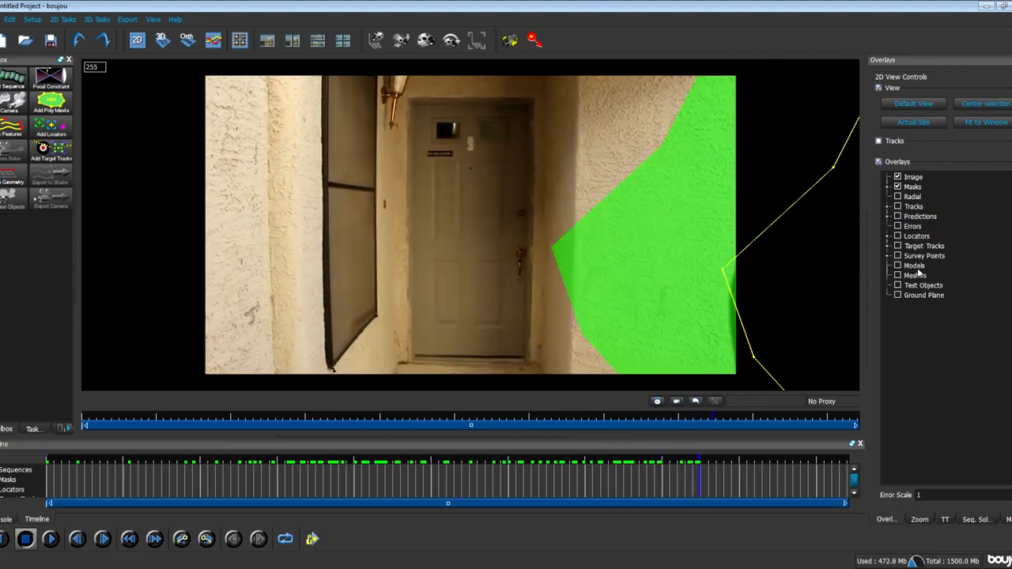
# - Return to frame 1 and run feature tracking on all frames of Sequence 1 with the sensitivity raised slightly
pyautogui.moveTo(735, 423); pyautogui.dragTo(16, 428)
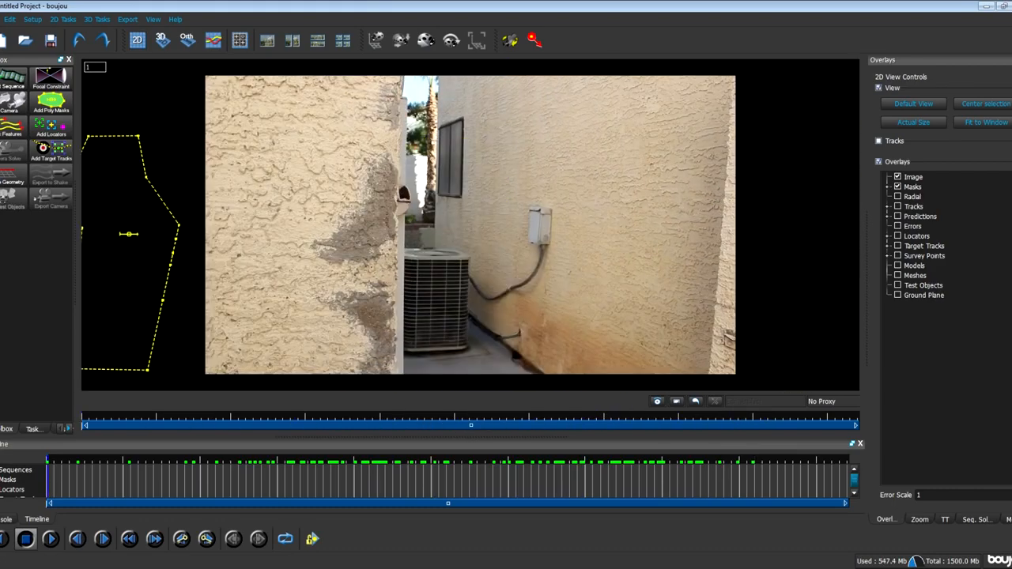
pyautogui.click(6, 129)
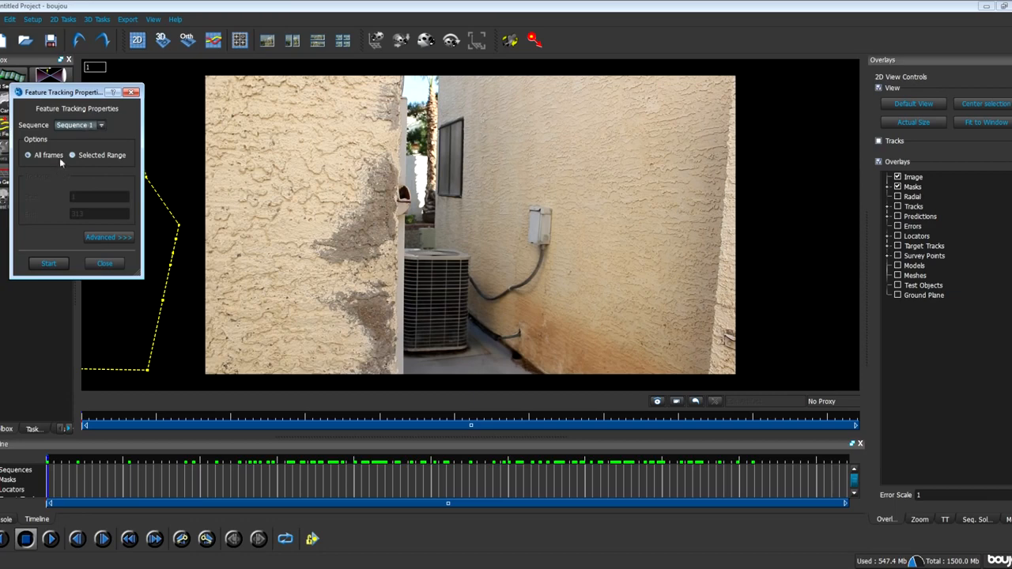
pyautogui.click(119, 237)
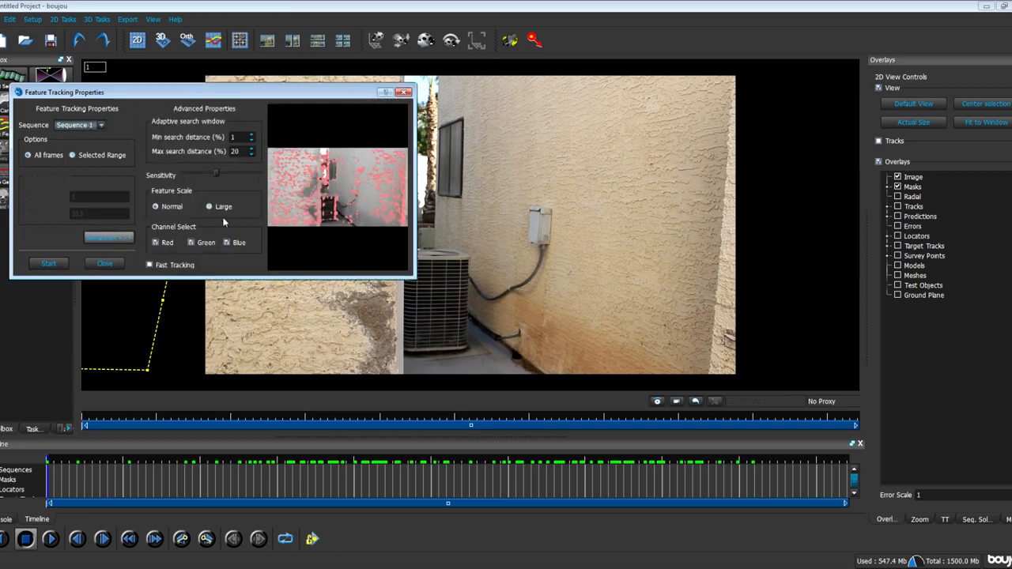
pyautogui.moveTo(230, 174); pyautogui.dragTo(242, 172)
pyautogui.click(48, 264)
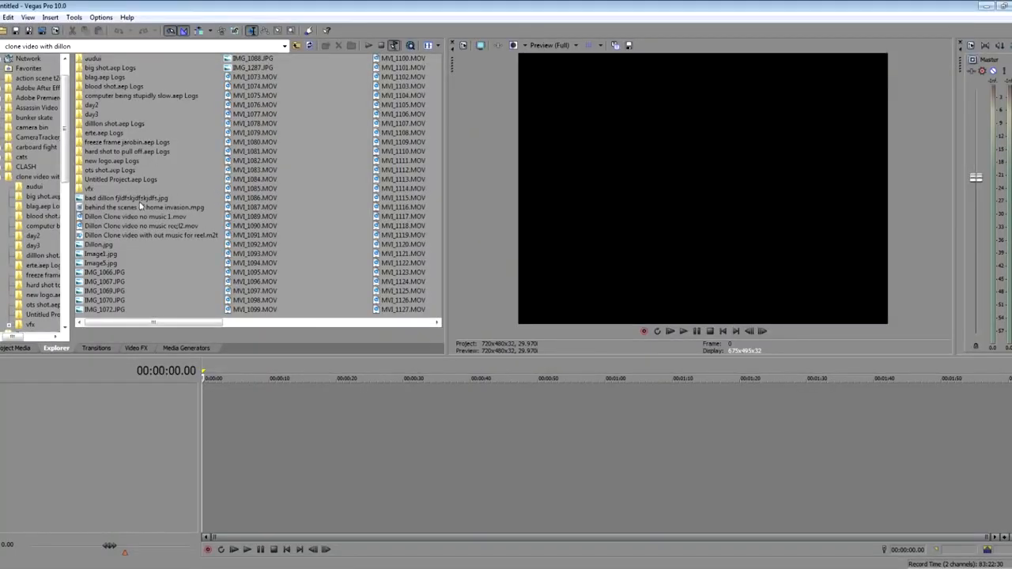
# - In Vegas Pro, find "five clones jumping over wall.mov" in the vfx folder and place it at the start of the timeline
pyautogui.doubleClick(92, 189)
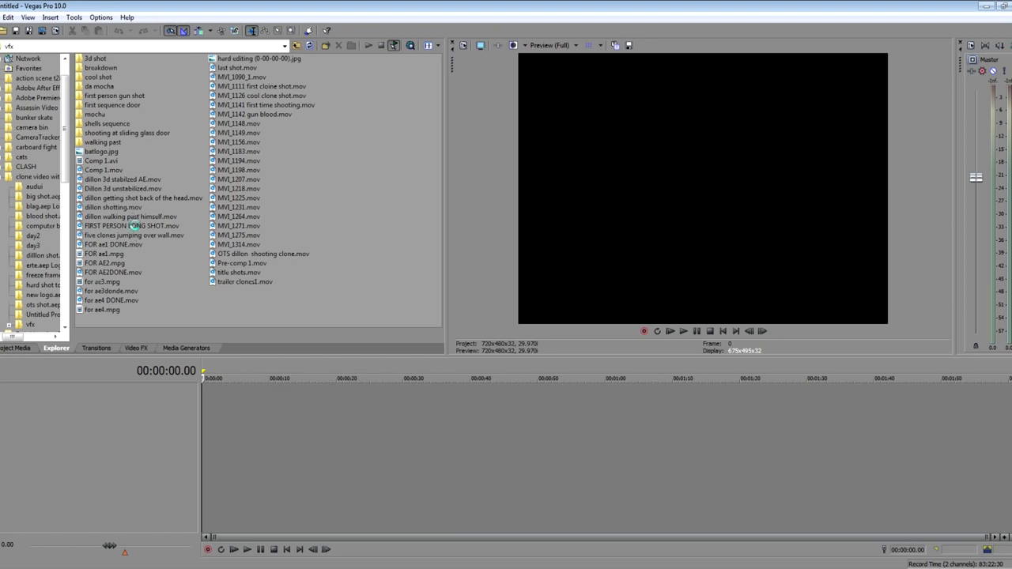
pyautogui.click(135, 226)
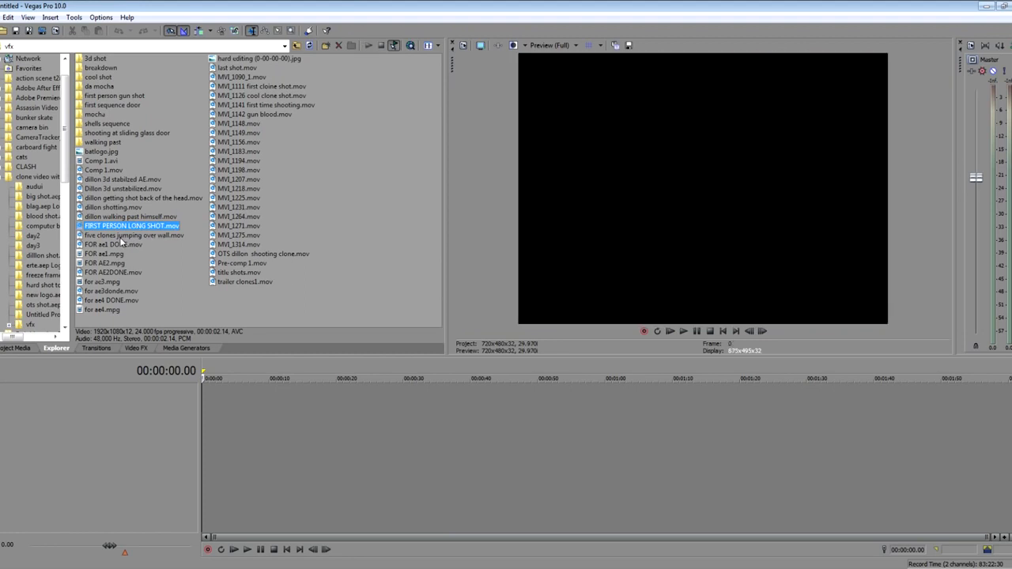
pyautogui.click(119, 235)
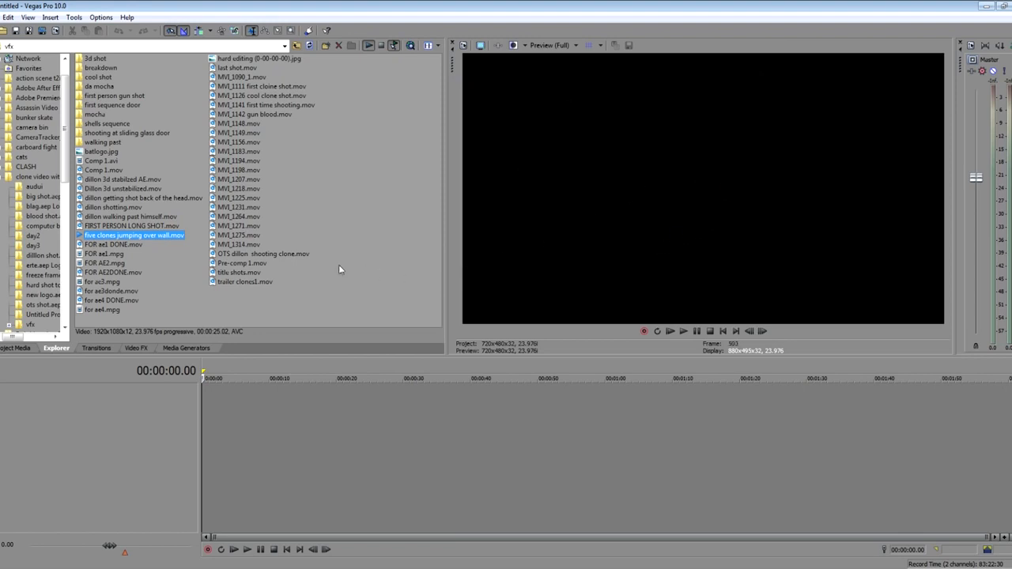
pyautogui.moveTo(130, 235); pyautogui.dragTo(278, 405)
pyautogui.click(279, 399)
# - Set the project's video template to HD 1080-24p (1920x1080, 23.976 fps) and apply it
pyautogui.click(463, 45)
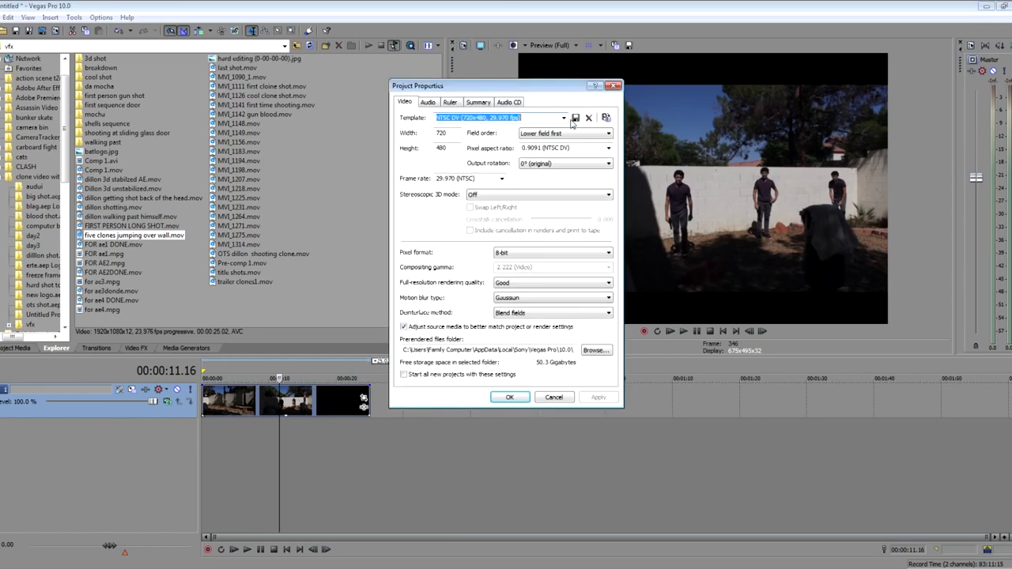
pyautogui.click(566, 120)
pyautogui.click(506, 324)
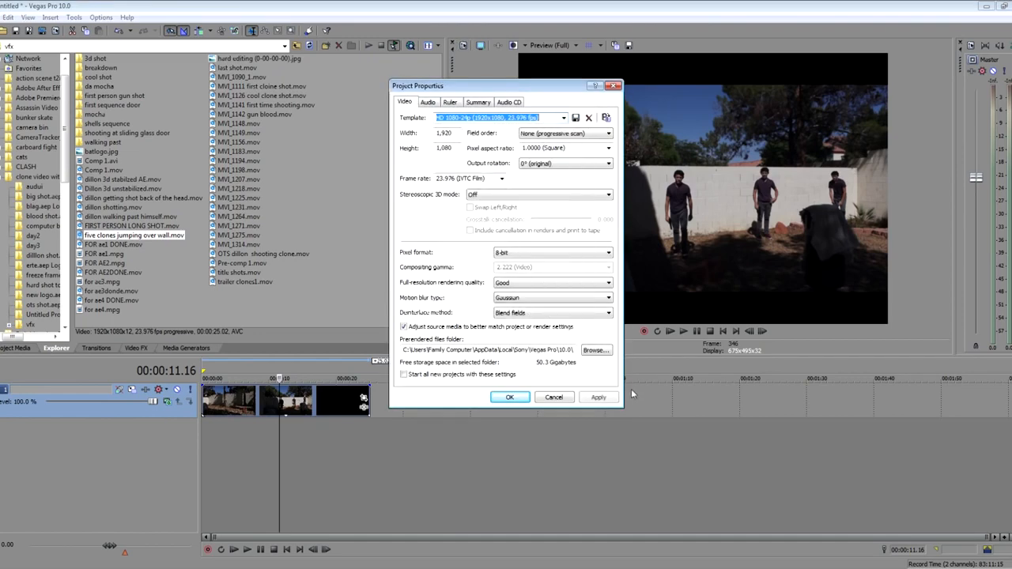
pyautogui.click(599, 397)
pyautogui.click(509, 397)
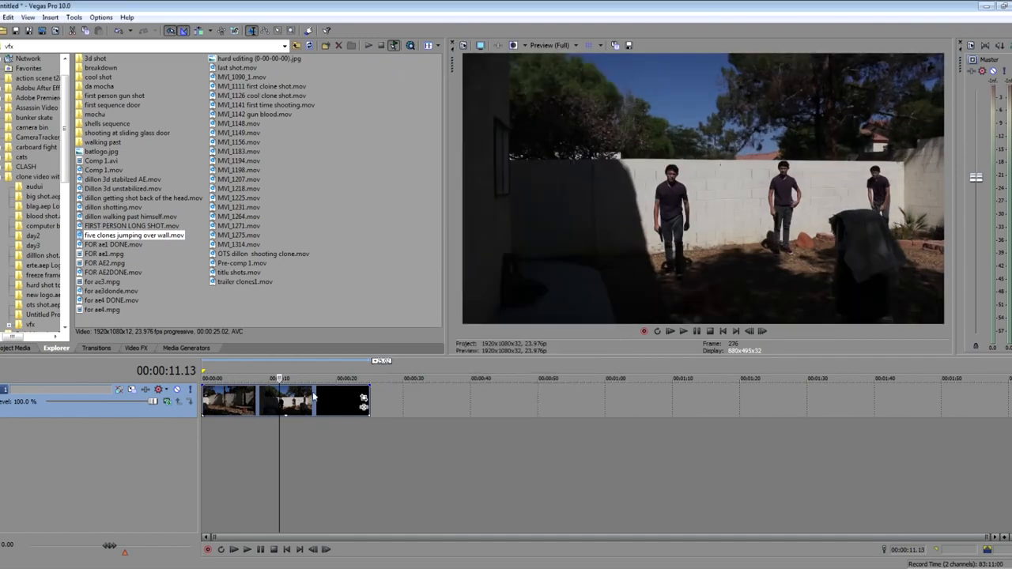
# - Examine the clone clip at several moments, from the actors climbing over the wall to them standing in the yard
pyautogui.click(262, 401)
pyautogui.click(256, 402)
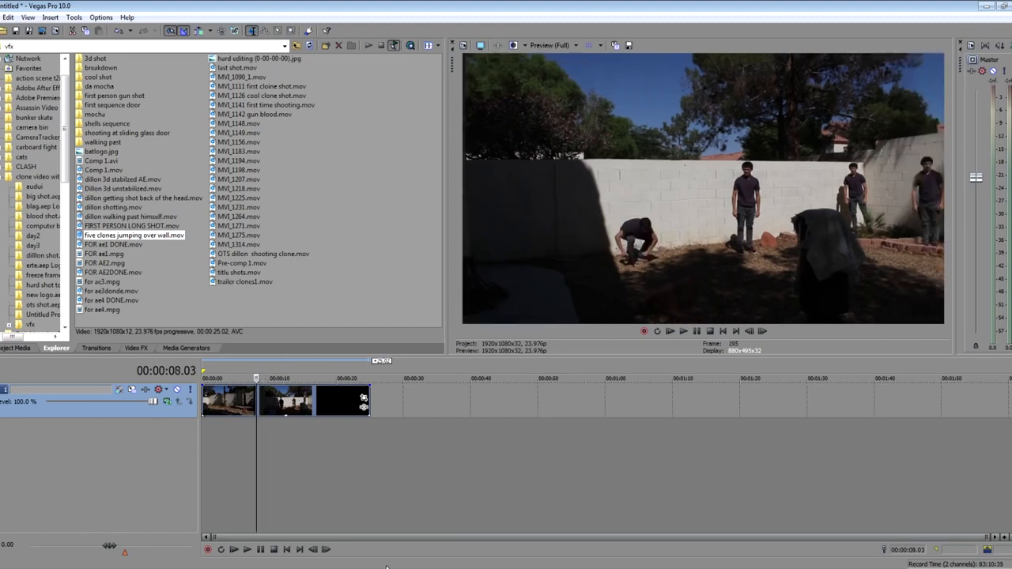
pyautogui.click(240, 401)
pyautogui.moveTo(239, 403); pyautogui.dragTo(217, 400)
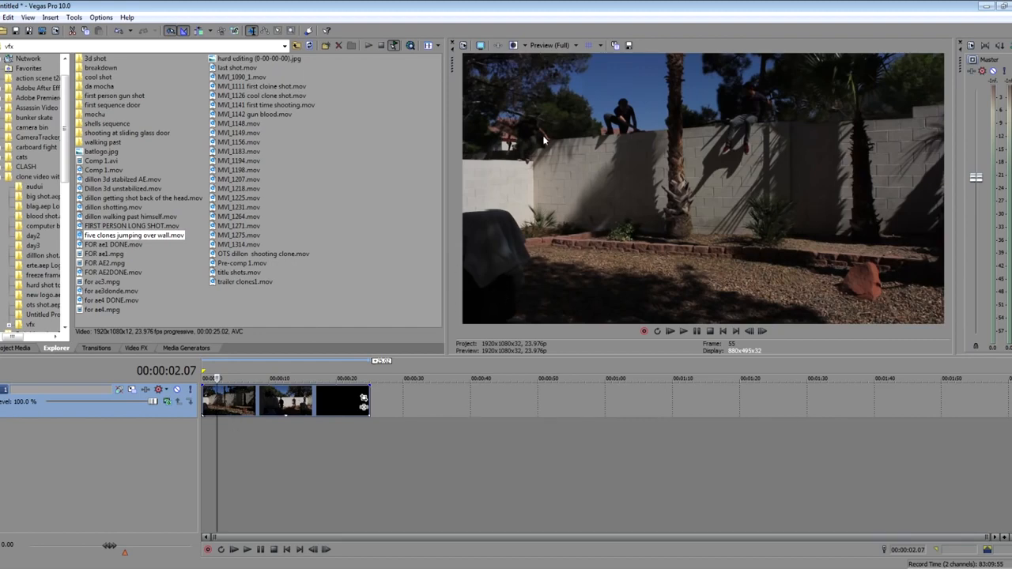
pyautogui.moveTo(218, 399)
pyautogui.mouseDown()
pyautogui.moveTo(251, 399)
pyautogui.moveTo(225, 399)
pyautogui.mouseUp()
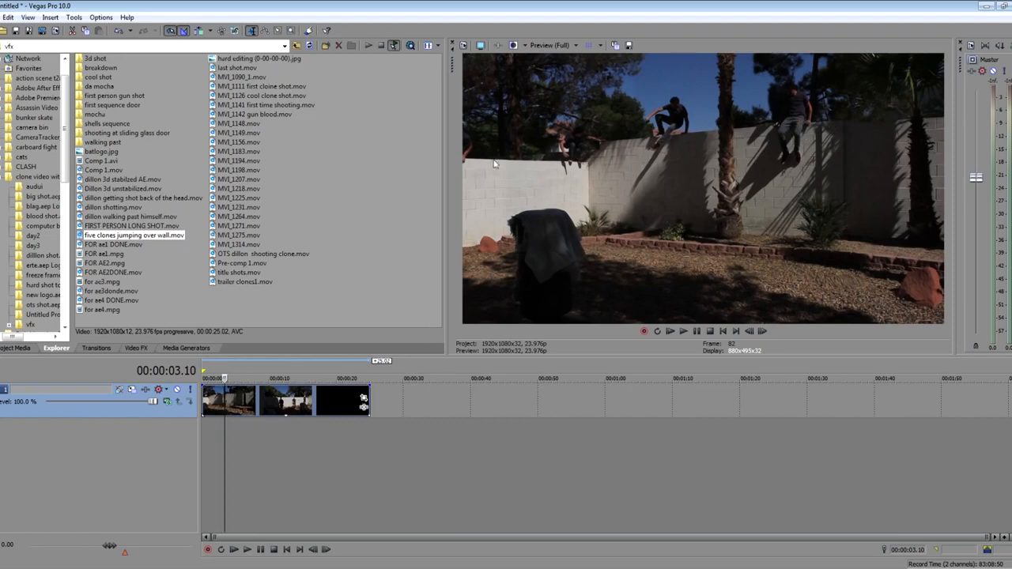
pyautogui.click(254, 395)
pyautogui.moveTo(254, 379); pyautogui.dragTo(220, 378)
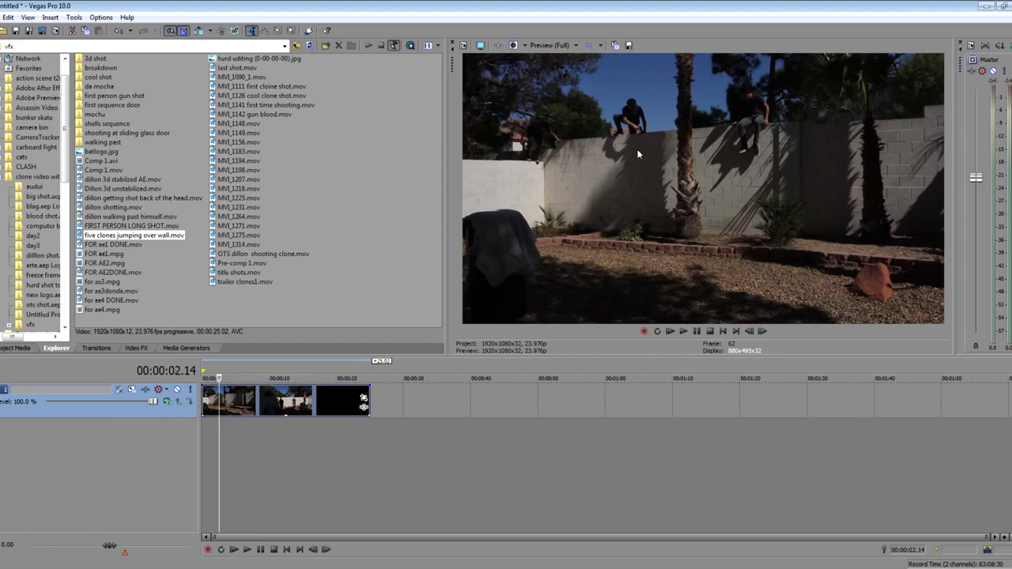
pyautogui.click(236, 403)
pyautogui.click(239, 404)
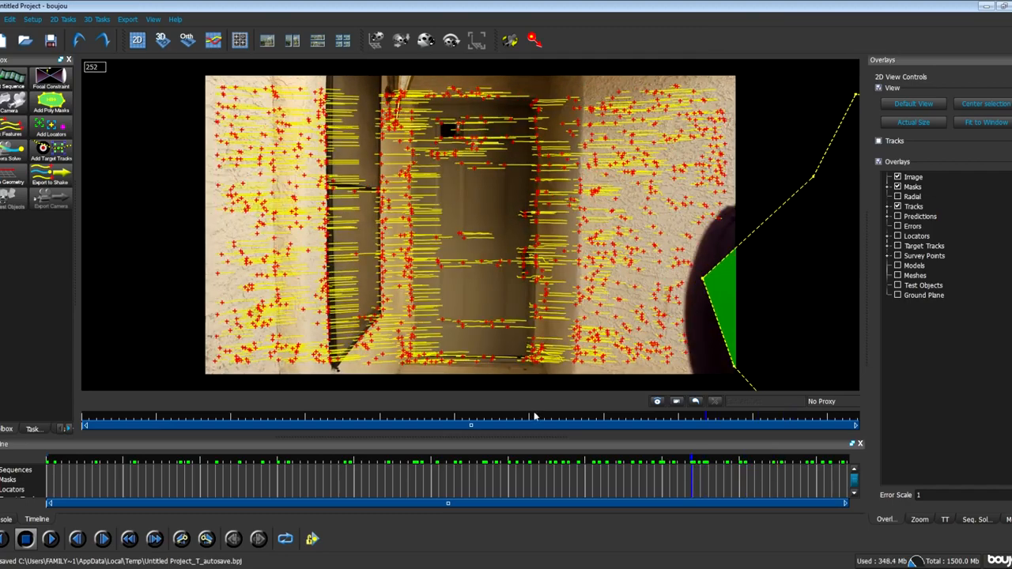
# - Back in boujou, review the feature tracks back to frame 1 and run the camera solve on all frames
pyautogui.moveTo(686, 424); pyautogui.dragTo(100, 386)
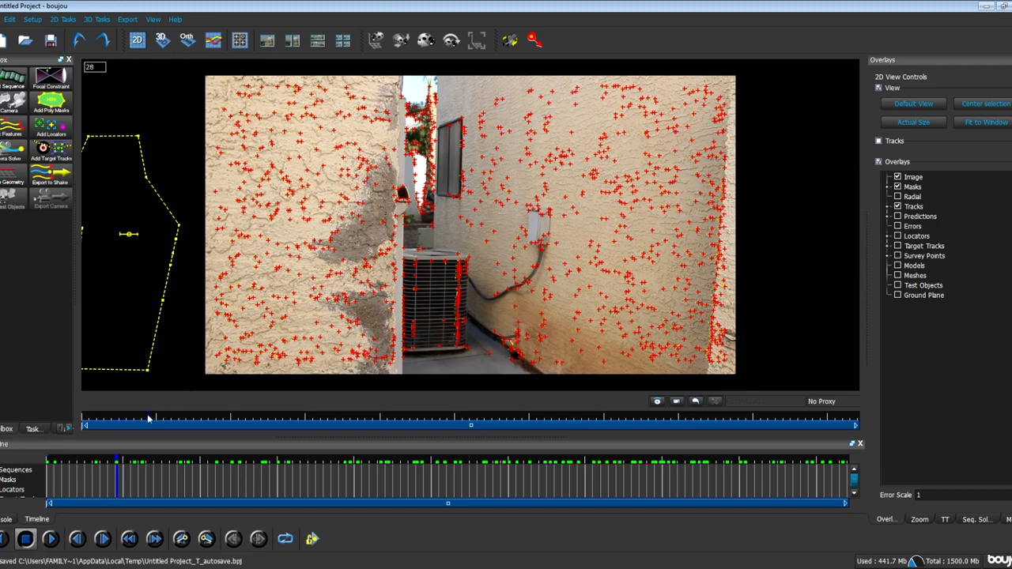
pyautogui.moveTo(148, 419); pyautogui.dragTo(84, 419)
pyautogui.click(11, 150)
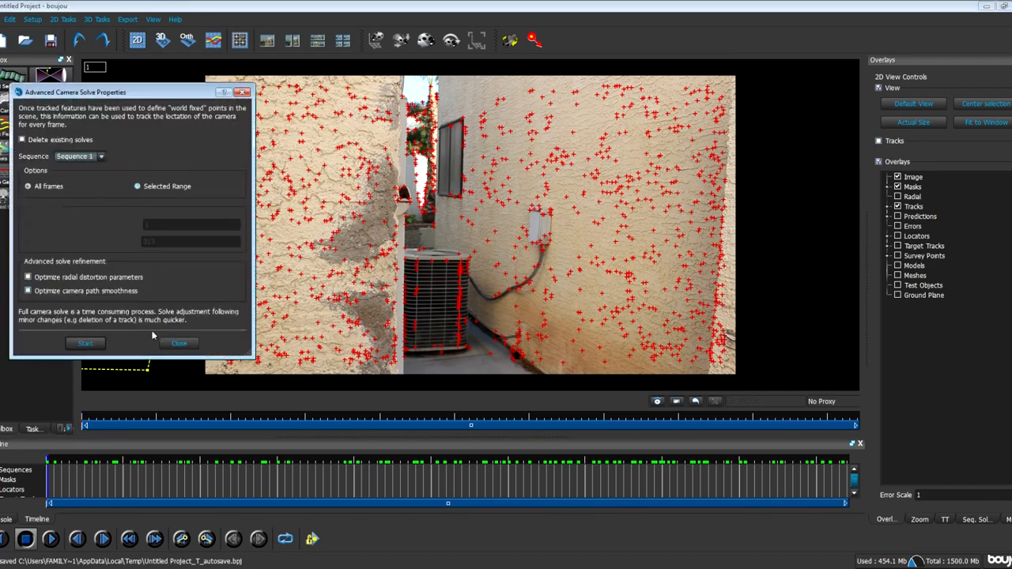
pyautogui.click(84, 343)
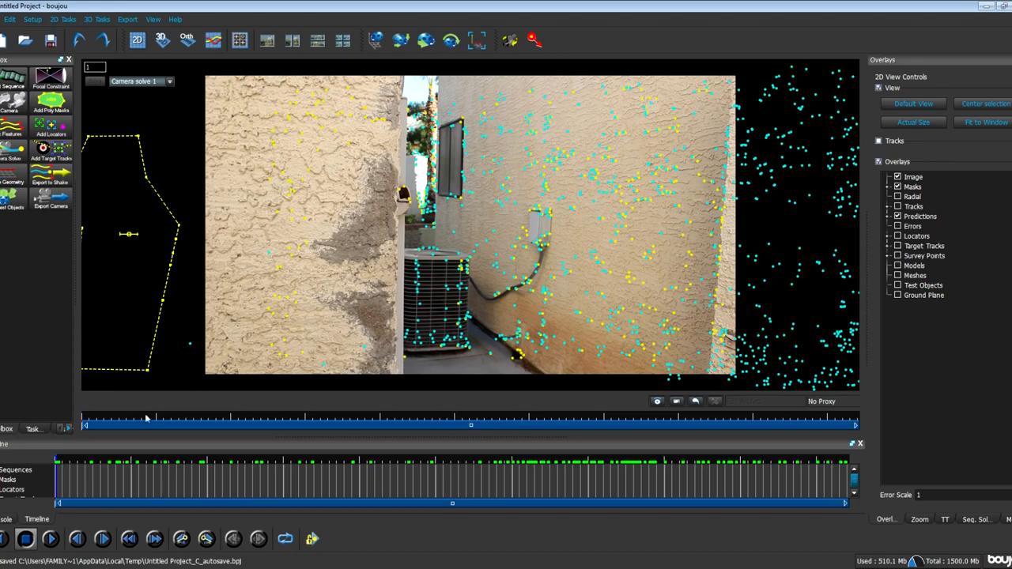
# - Examine how the solved prediction points stick to the walls and door throughout the footage
pyautogui.moveTo(93, 421)
pyautogui.mouseDown()
pyautogui.moveTo(379, 416)
pyautogui.moveTo(431, 372)
pyautogui.moveTo(660, 383)
pyautogui.mouseUp()
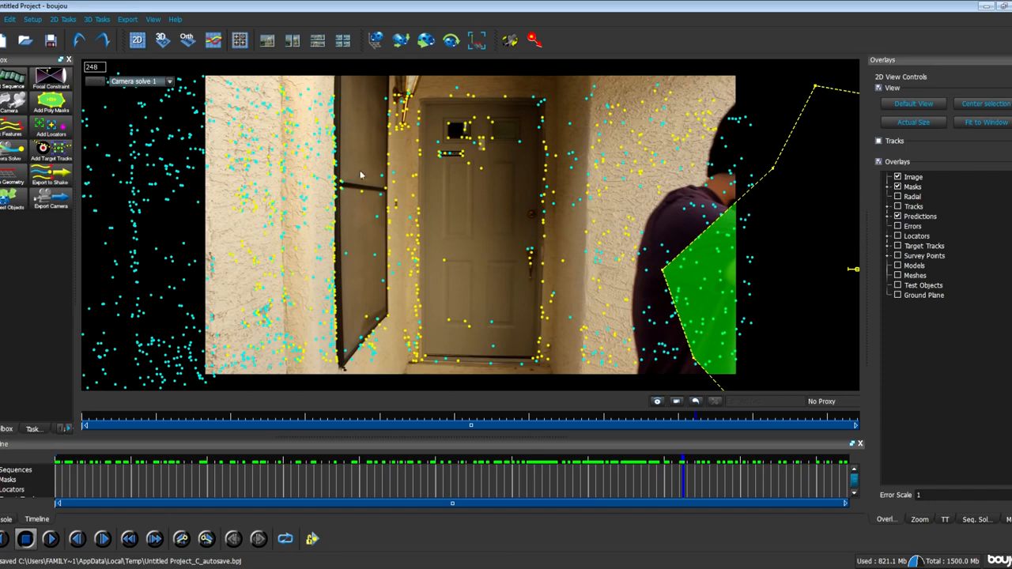
pyautogui.moveTo(650, 447); pyautogui.dragTo(210, 411)
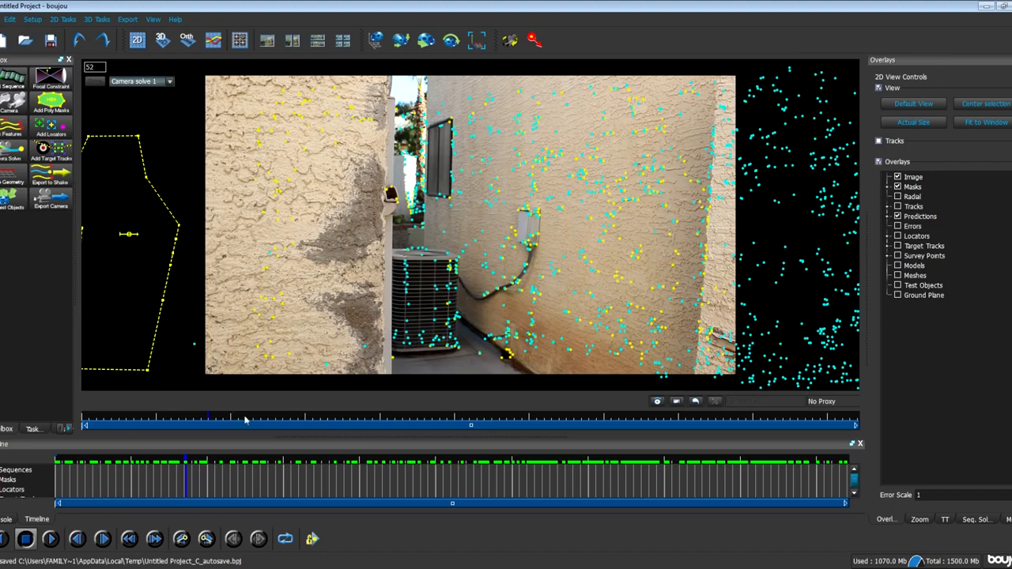
pyautogui.moveTo(221, 419); pyautogui.dragTo(607, 419)
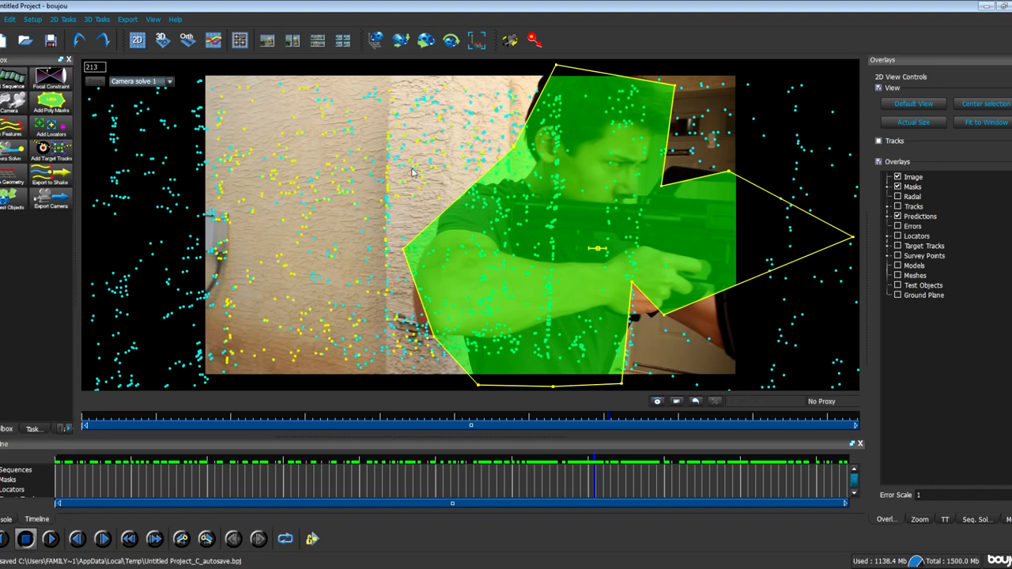
# - Inspect the point cloud and solved camera path in the 3D view from several angles and across the whole frame range
pyautogui.click(162, 40)
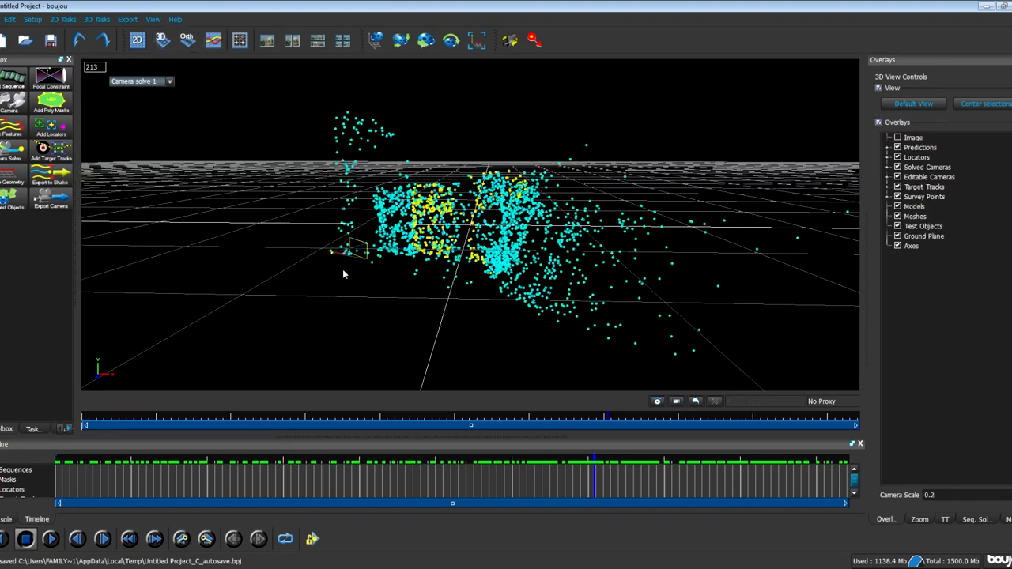
pyautogui.rightClick(357, 289)
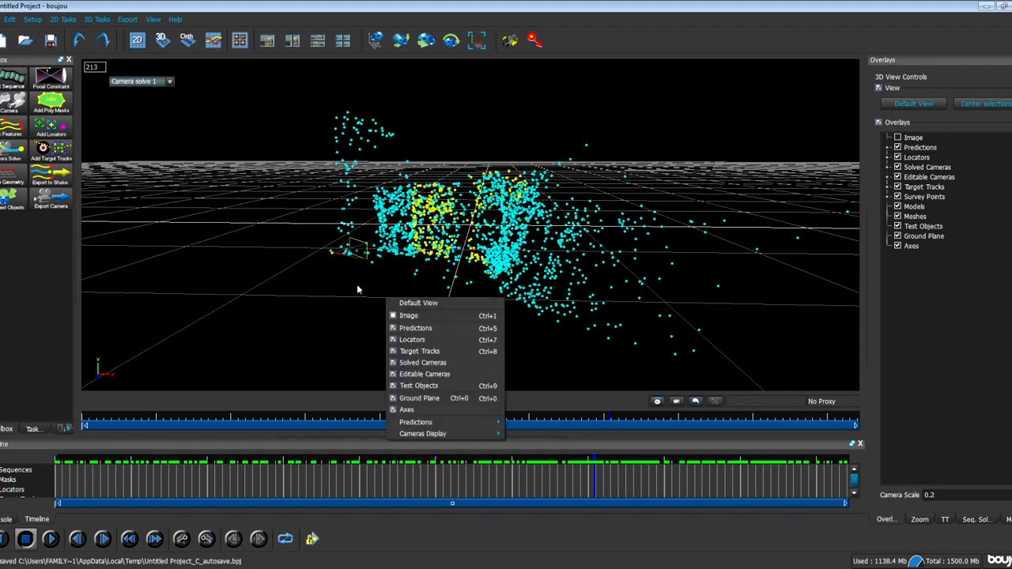
pyautogui.click(343, 282)
pyautogui.moveTo(339, 282); pyautogui.dragTo(397, 308)
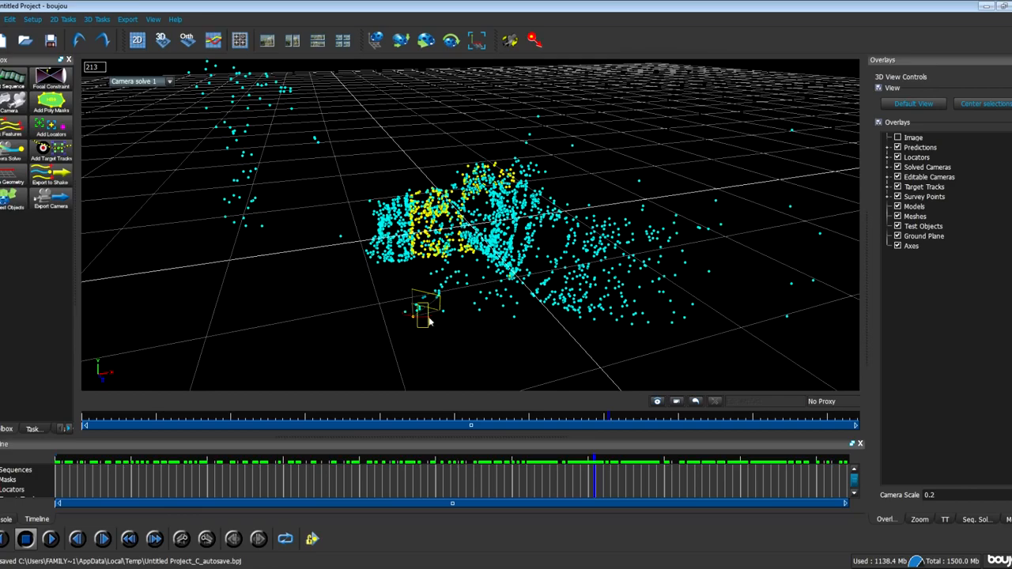
pyautogui.rightClick(416, 303)
pyautogui.click(399, 347)
pyautogui.moveTo(420, 340); pyautogui.dragTo(451, 323)
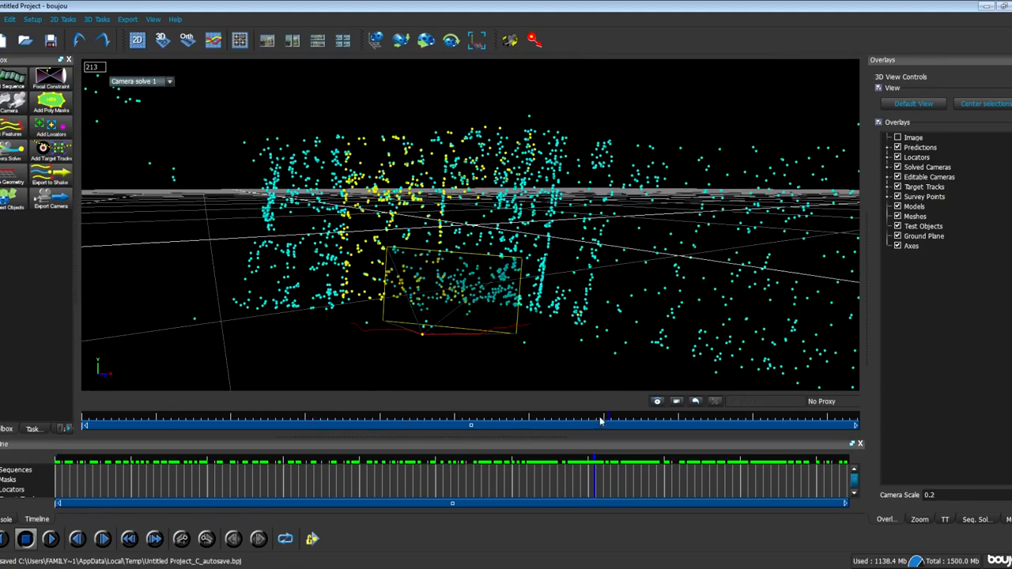
pyautogui.moveTo(599, 422); pyautogui.dragTo(18, 464)
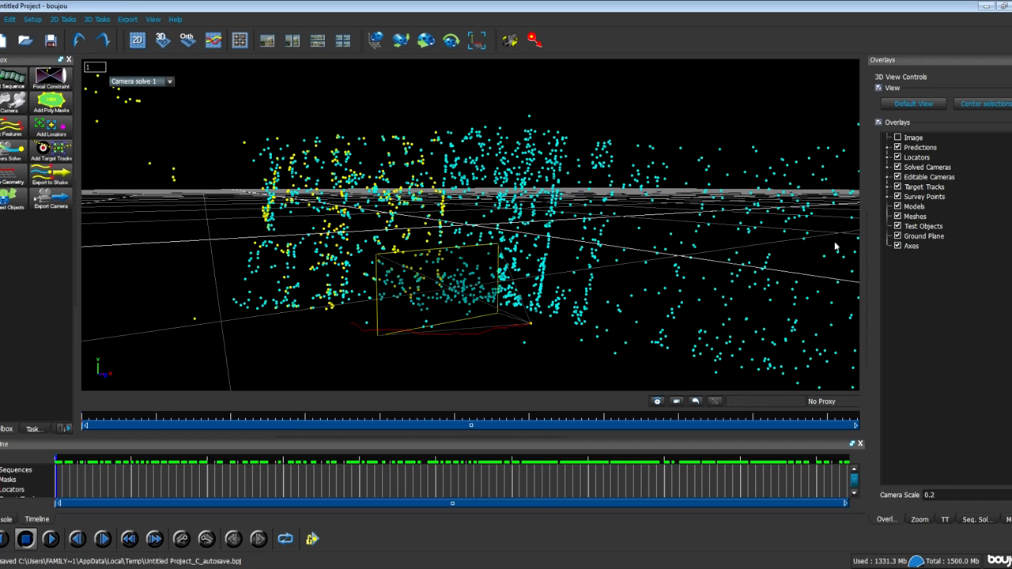
pyautogui.moveTo(95, 419); pyautogui.dragTo(857, 365)
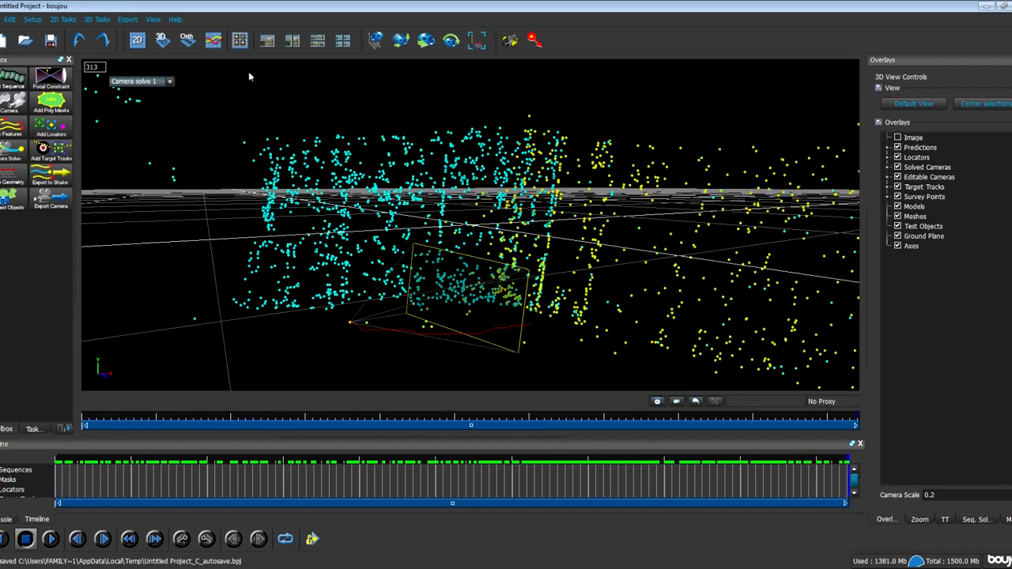
# - Show the 2D view at frame 245, try selecting prediction points beside the dark window frame and clear the selection
pyautogui.click(137, 40)
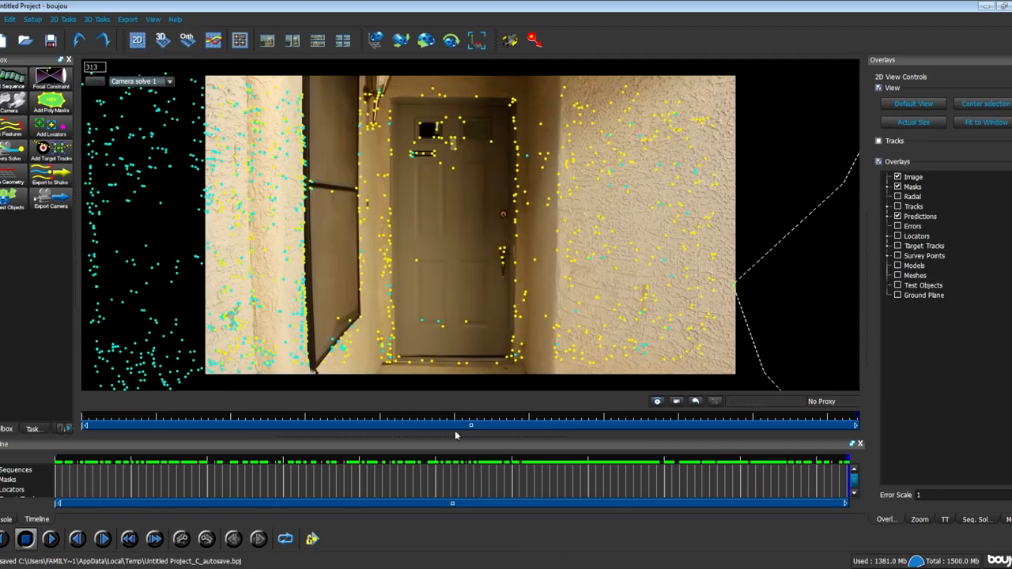
pyautogui.moveTo(859, 421); pyautogui.dragTo(691, 396)
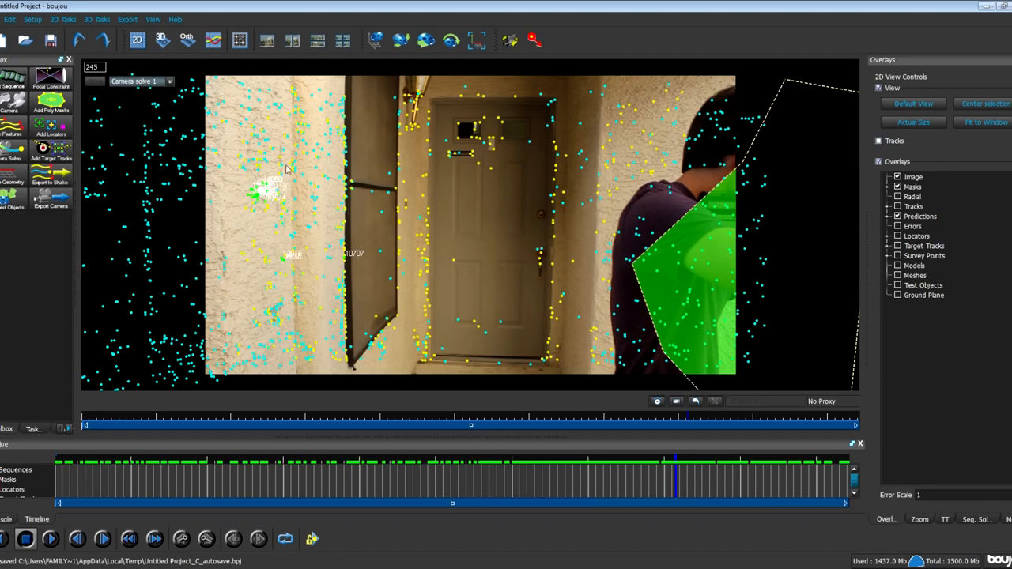
pyautogui.moveTo(307, 141); pyautogui.dragTo(346, 169)
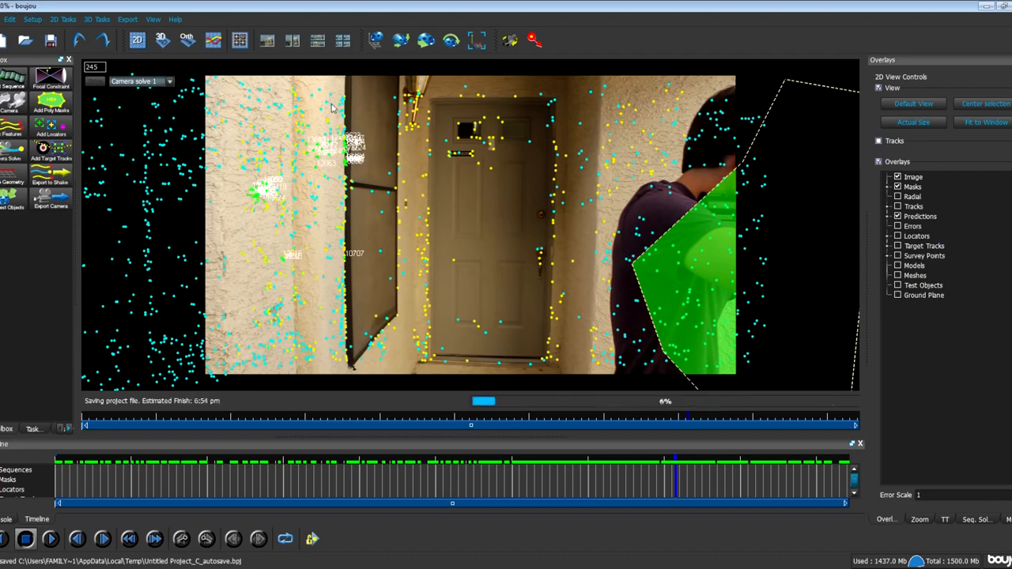
pyautogui.press('Delete')
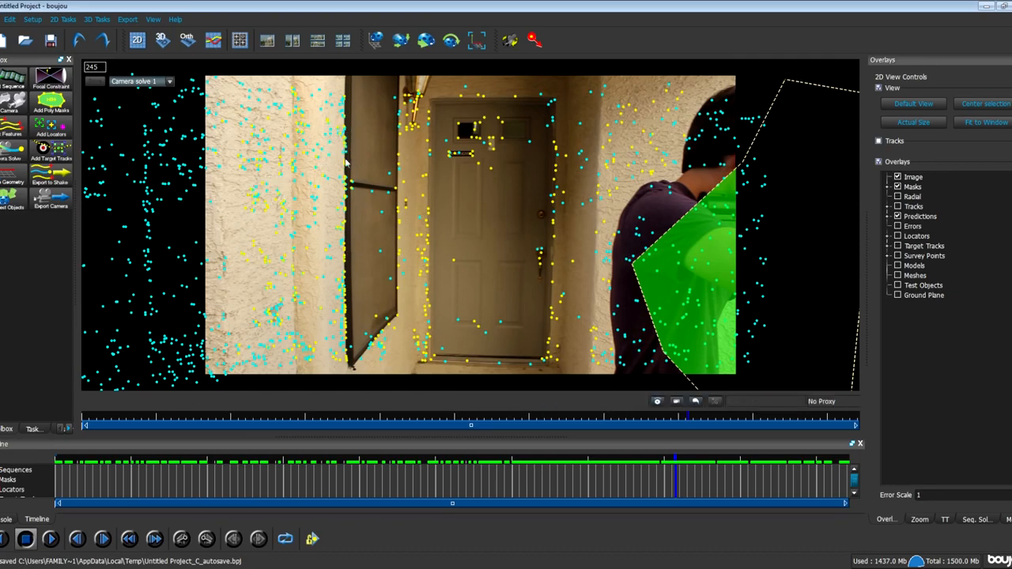
# - Select several clusters of prediction points across the stucco wall and along the dark window frame's edge, and flag their tracks
pyautogui.click(341, 159)
pyautogui.keyDown('shift'); pyautogui.click(342, 224); pyautogui.keyUp('shift')
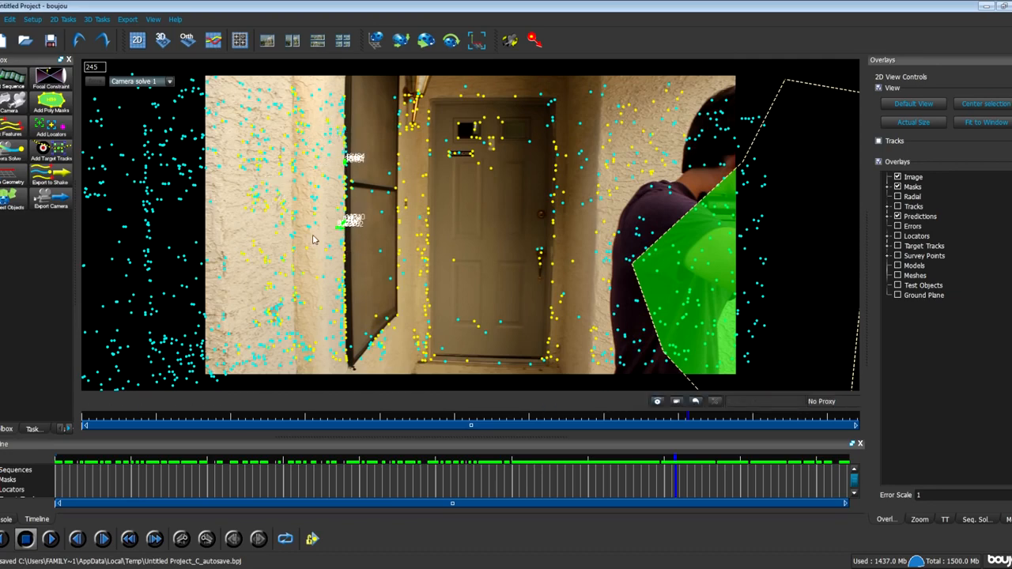
pyautogui.keyDown('shift'); pyautogui.click(245, 252); pyautogui.keyUp('shift')
pyautogui.moveTo(212, 269); pyautogui.dragTo(215, 272)
pyautogui.moveTo(235, 148); pyautogui.dragTo(256, 173)
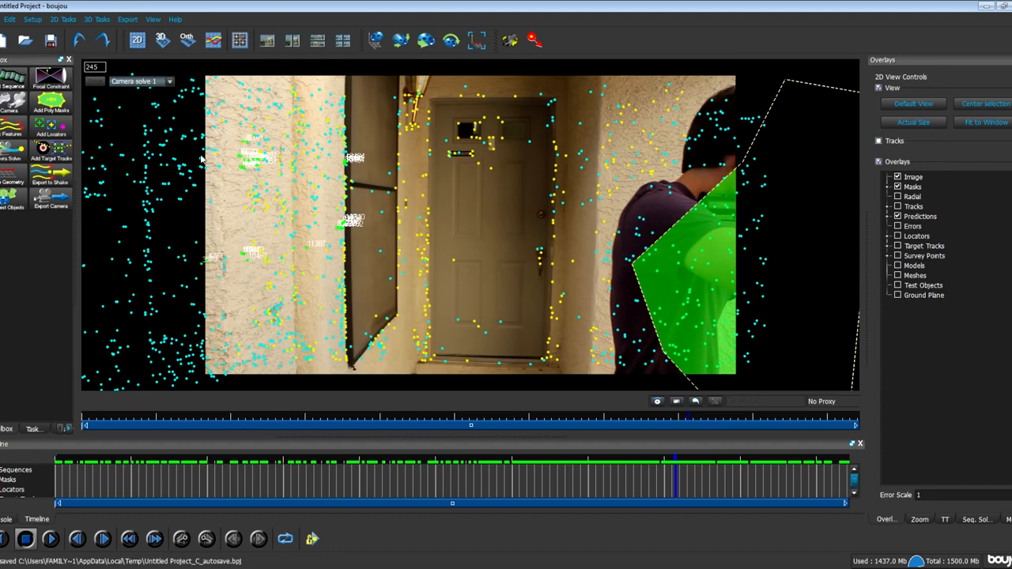
pyautogui.moveTo(200, 155); pyautogui.dragTo(213, 173)
pyautogui.moveTo(339, 318); pyautogui.dragTo(350, 334)
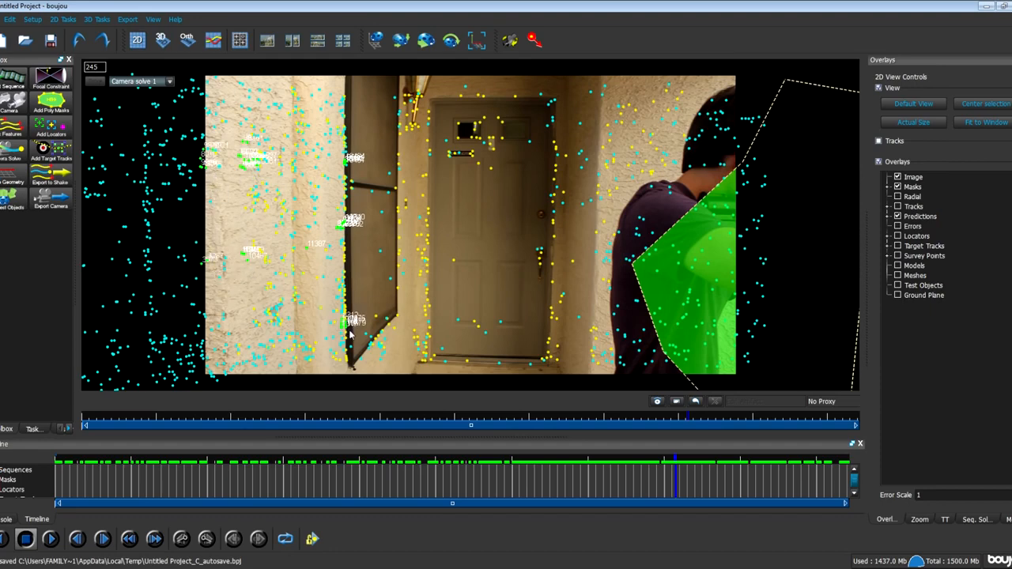
pyautogui.rightClick(343, 319)
pyautogui.click(377, 361)
# - Start a camera export in After Effects (Maya) format and choose the Tutorial folder on the Desktop as its destination
pyautogui.click(57, 208)
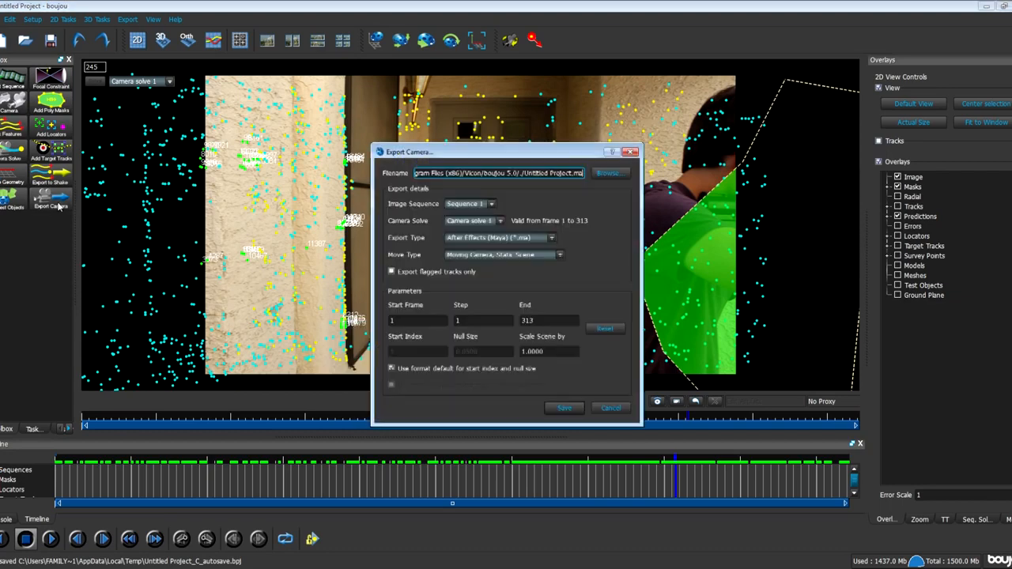
pyautogui.click(611, 181)
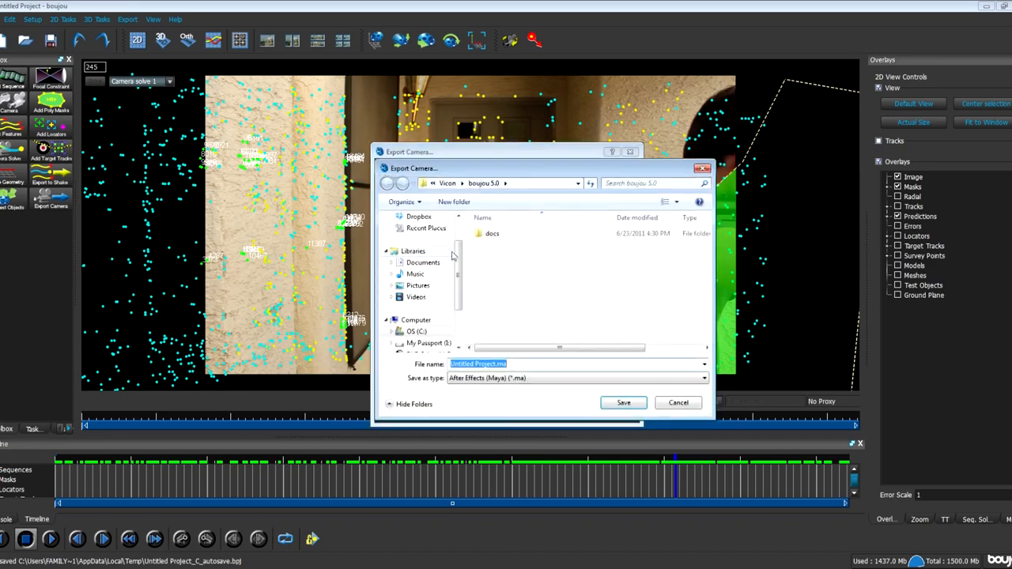
pyautogui.moveTo(459, 258); pyautogui.dragTo(459, 236)
pyautogui.click(420, 236)
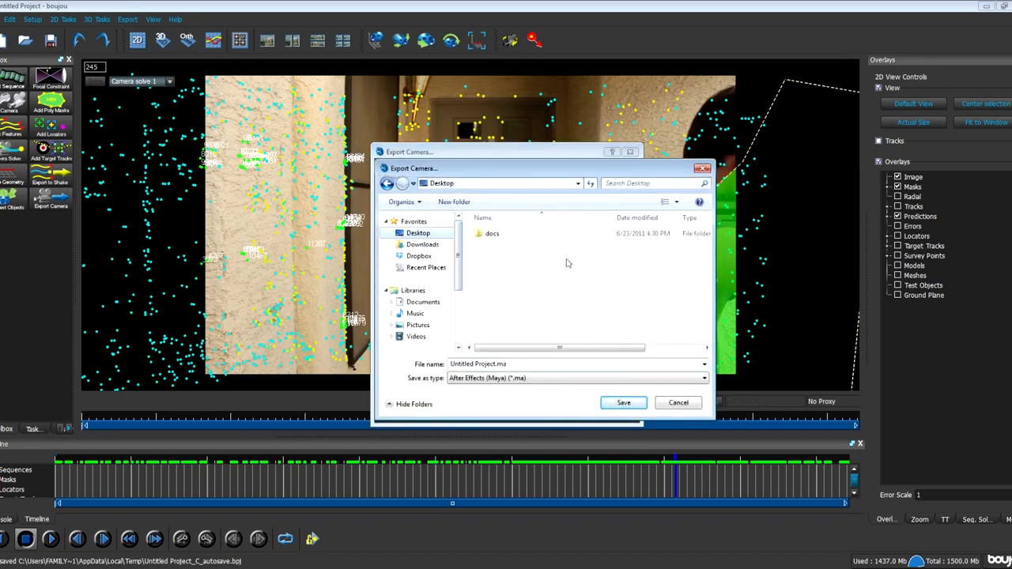
pyautogui.doubleClick(502, 365)
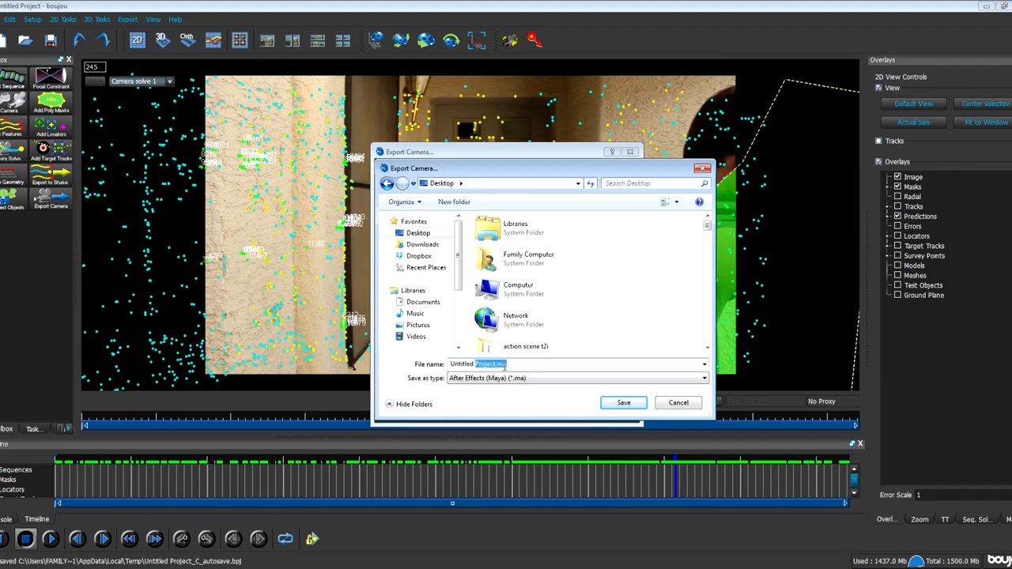
pyautogui.moveTo(530, 366); pyautogui.dragTo(267, 363)
pyautogui.write('tut')
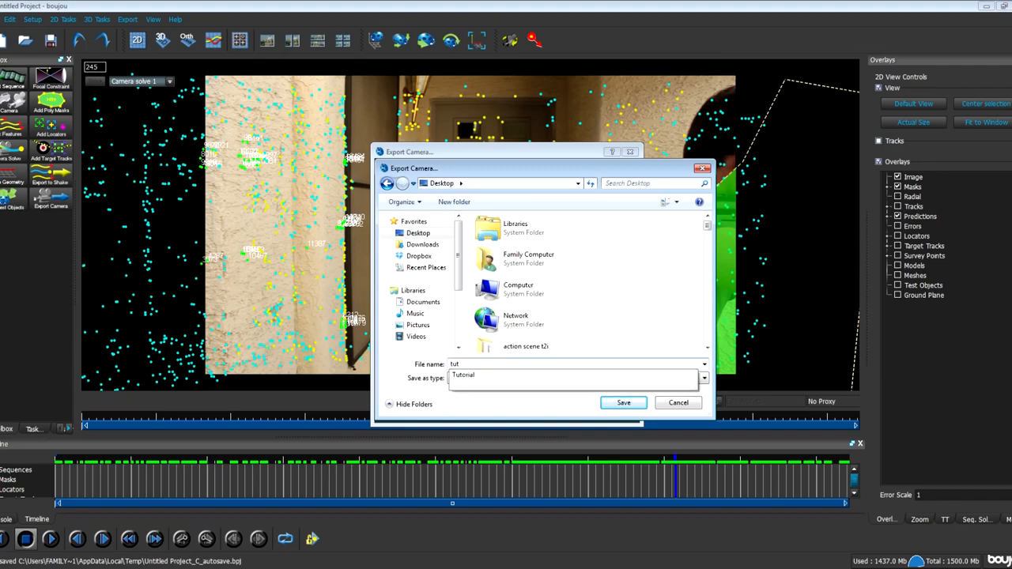
pyautogui.click(463, 374)
pyautogui.press('Return')
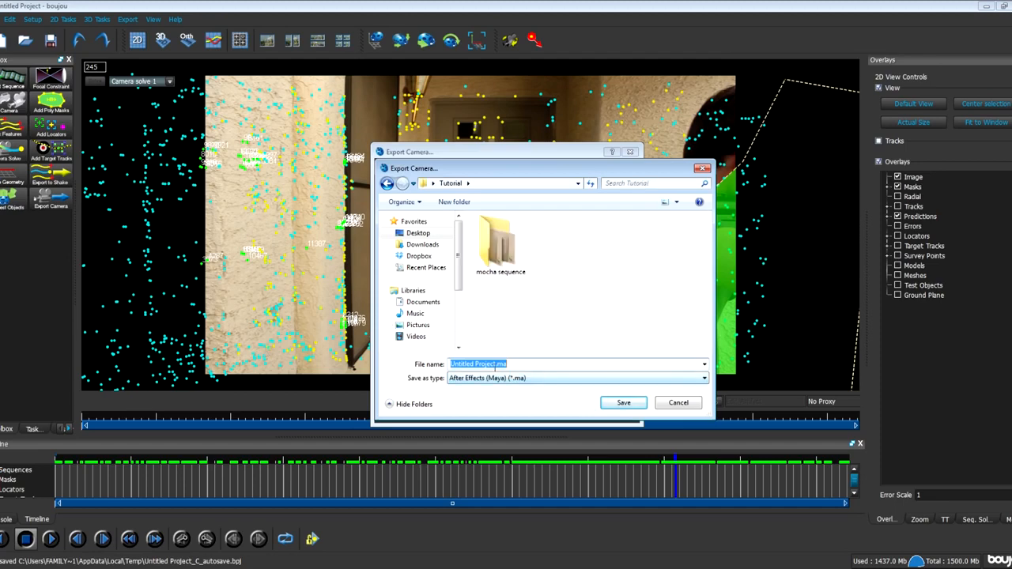
# - Name the camera export file bruce waybe.ma in the Tutorial folder
pyautogui.moveTo(496, 366); pyautogui.dragTo(376, 349)
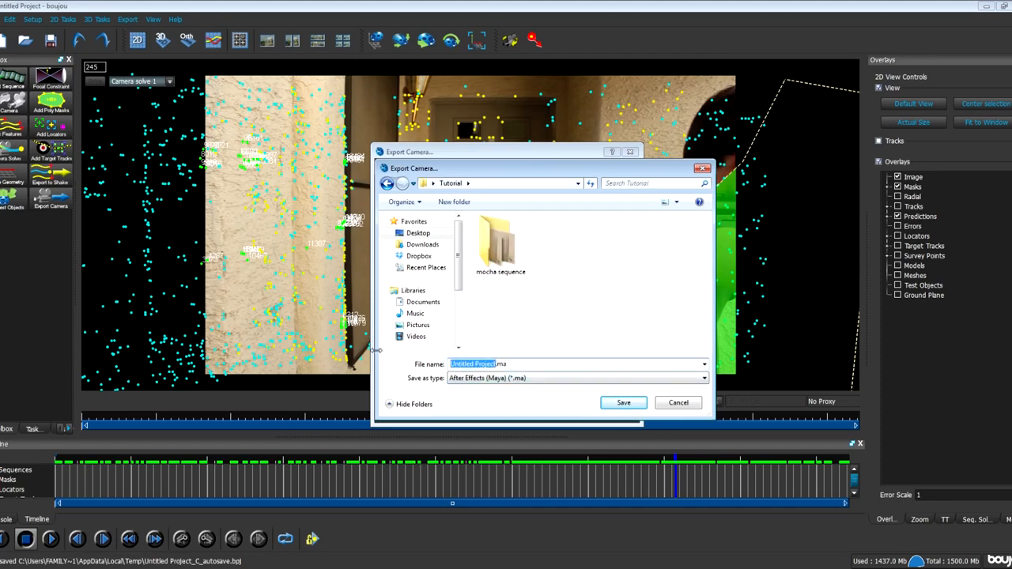
pyautogui.write('bruce wwa')
pyautogui.write('ayb')
pyautogui.write('e')
pyautogui.click(613, 404)
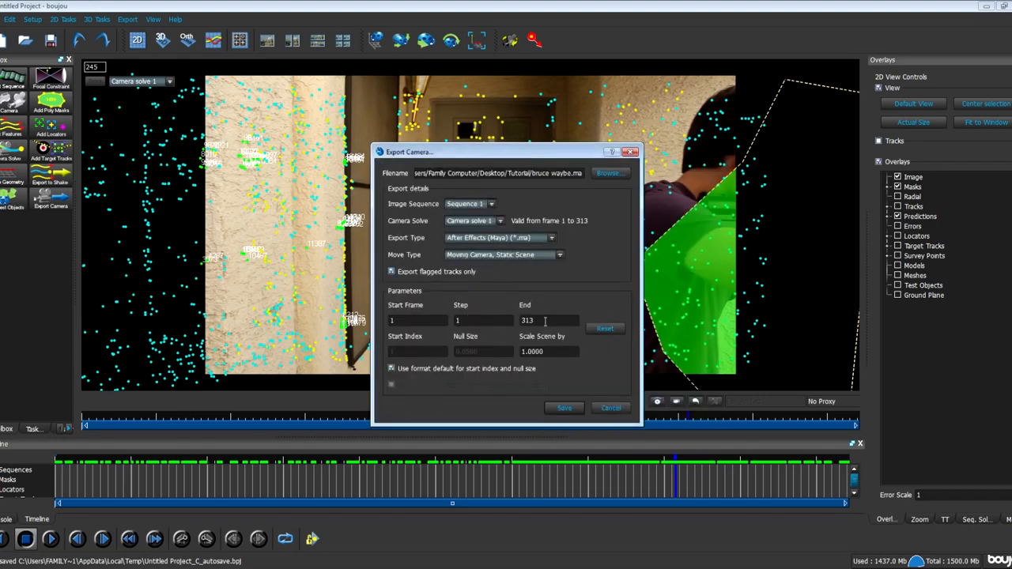
# - Export the camera with flagged tracks only and the scene scaled by 100
pyautogui.doubleClick(565, 353)
pyautogui.write('100')
pyautogui.click(583, 408)
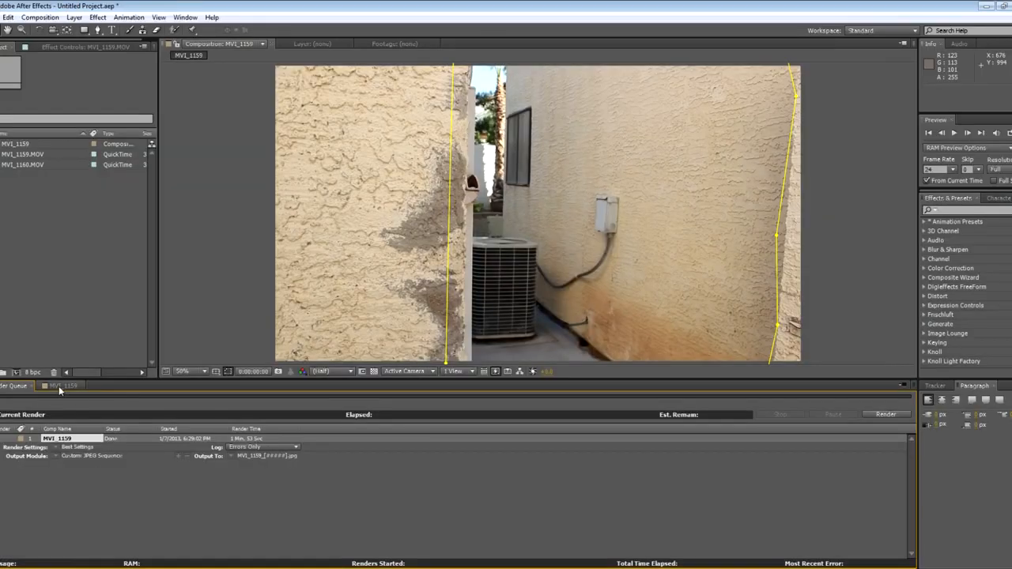
# - Switch to After Effects and import bruce waybe.ma from the Tutorial folder on the Desktop
pyautogui.click(56, 386)
pyautogui.click(53, 287)
pyautogui.click(0, 16)
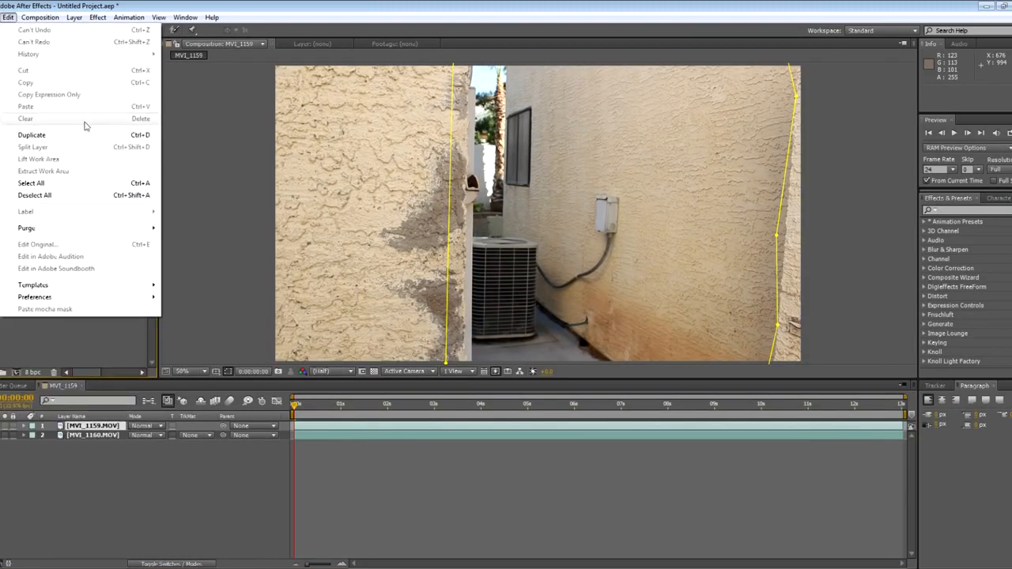
pyautogui.moveTo(139, 176)
pyautogui.click(188, 172)
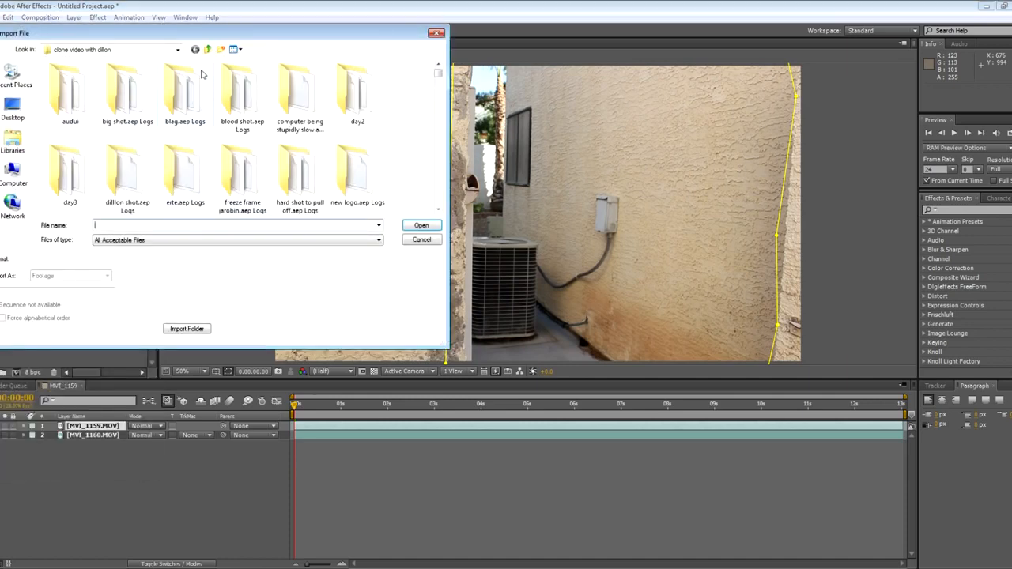
pyautogui.click(13, 110)
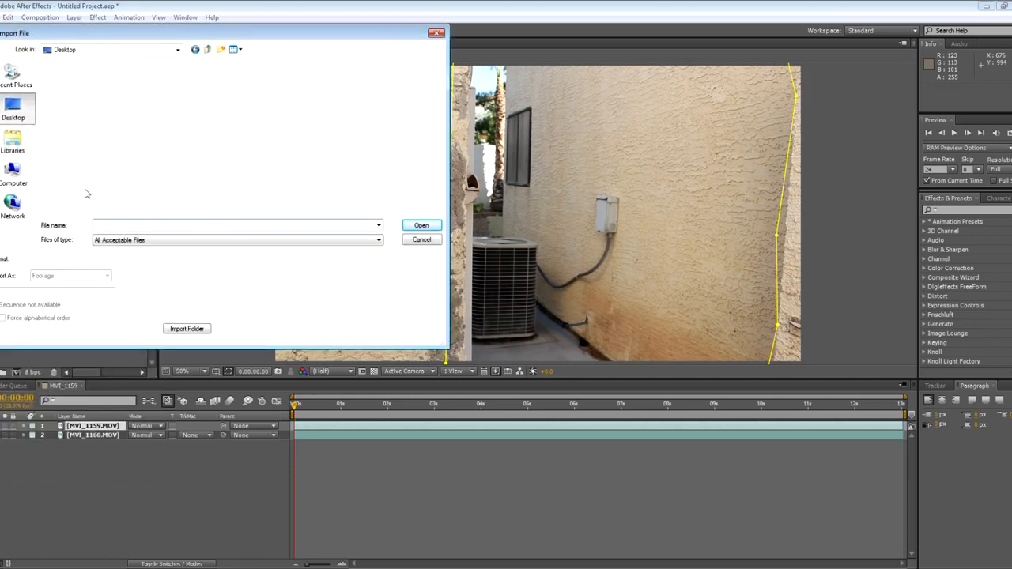
pyautogui.write('tut')
pyautogui.click(121, 236)
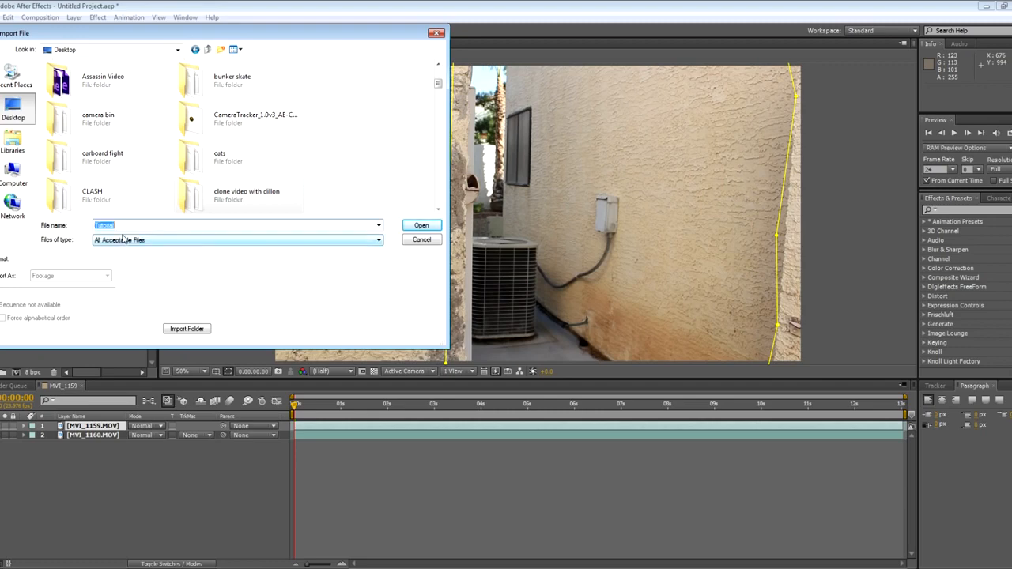
pyautogui.press('Return')
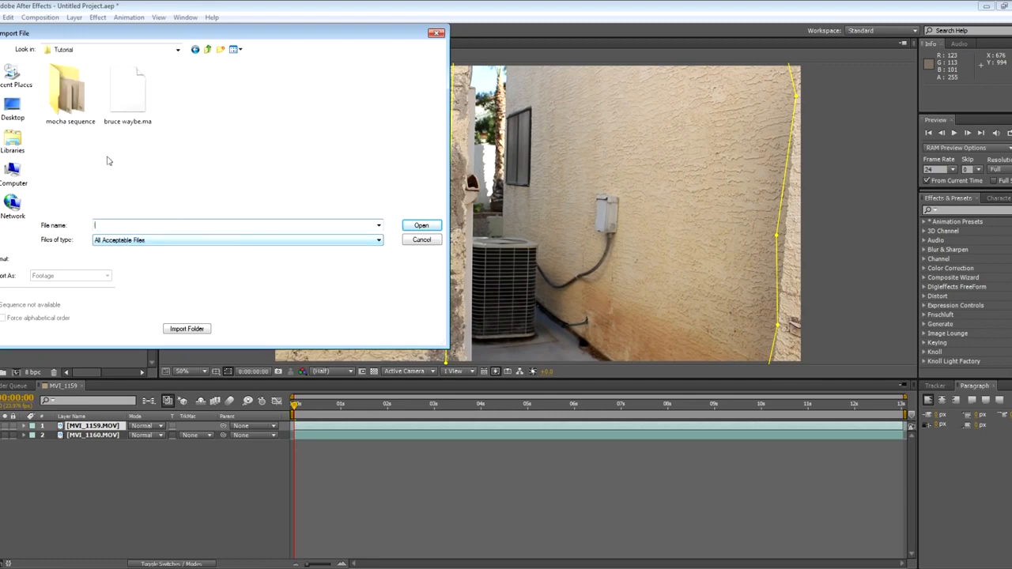
pyautogui.click(130, 115)
pyautogui.click(417, 225)
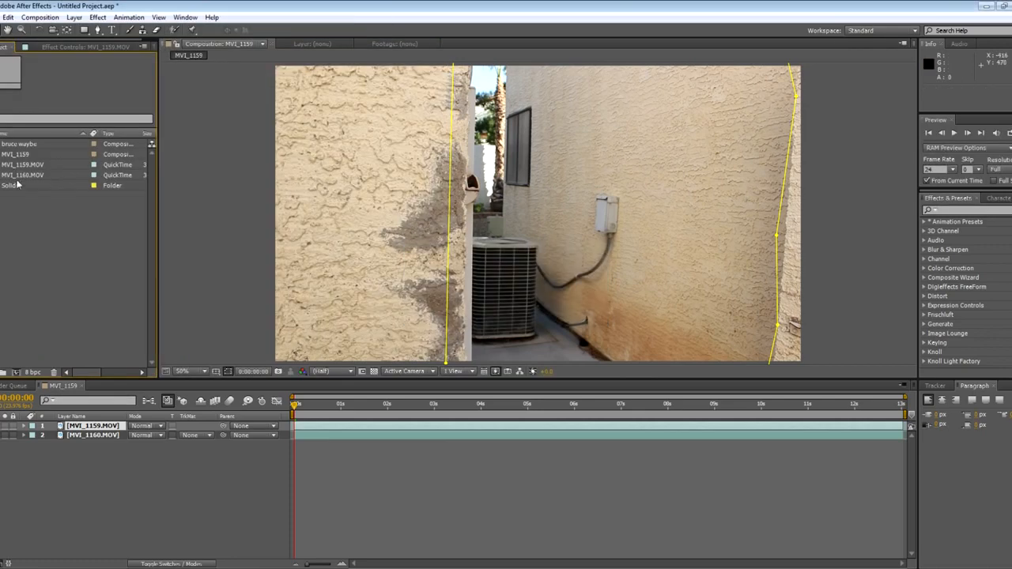
# - Copy both video layers from the MVI_1159 composition into the bruce waybe composition and place them above all the nulls
pyautogui.doubleClick(20, 144)
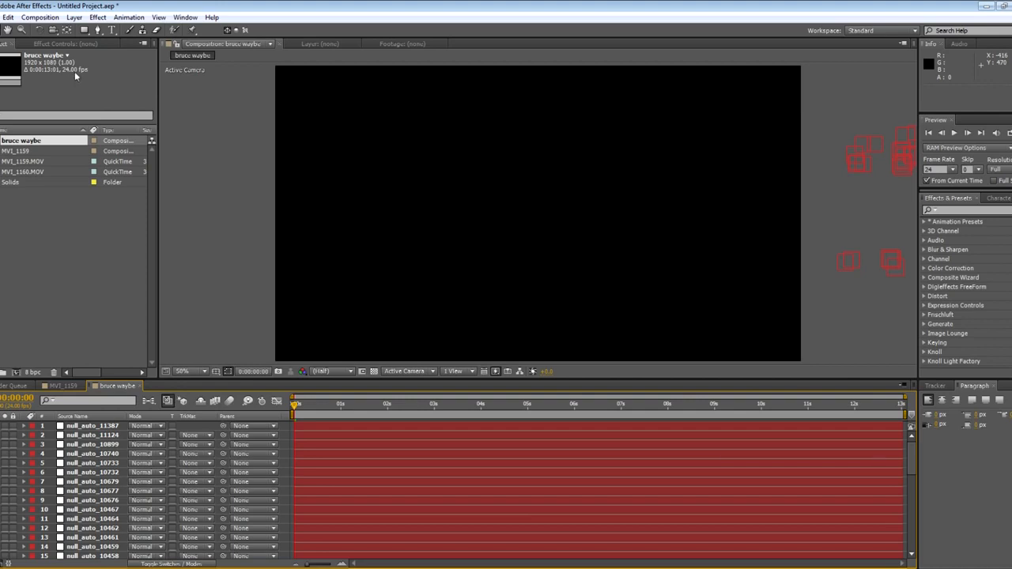
pyautogui.click(48, 172)
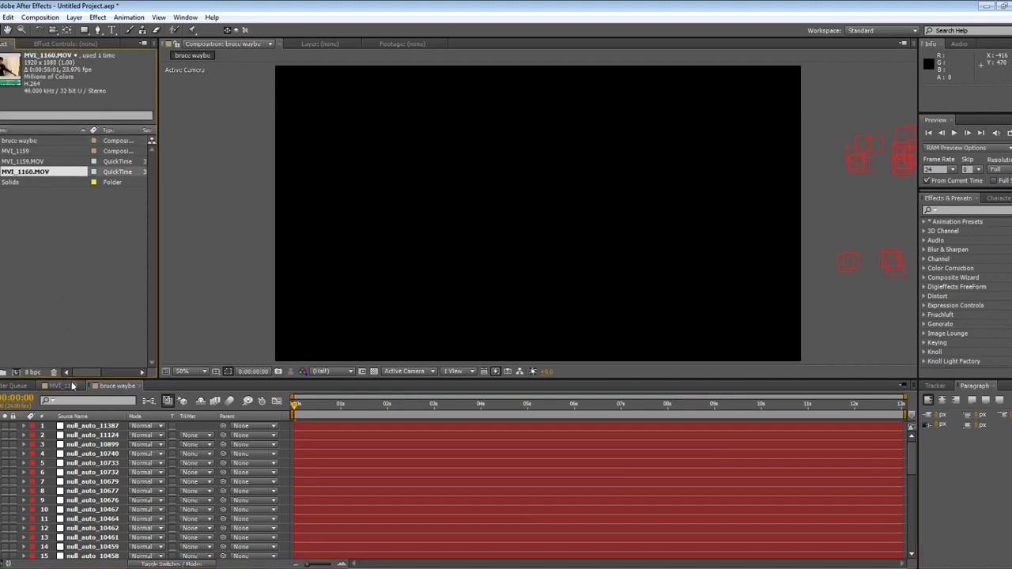
pyautogui.click(64, 386)
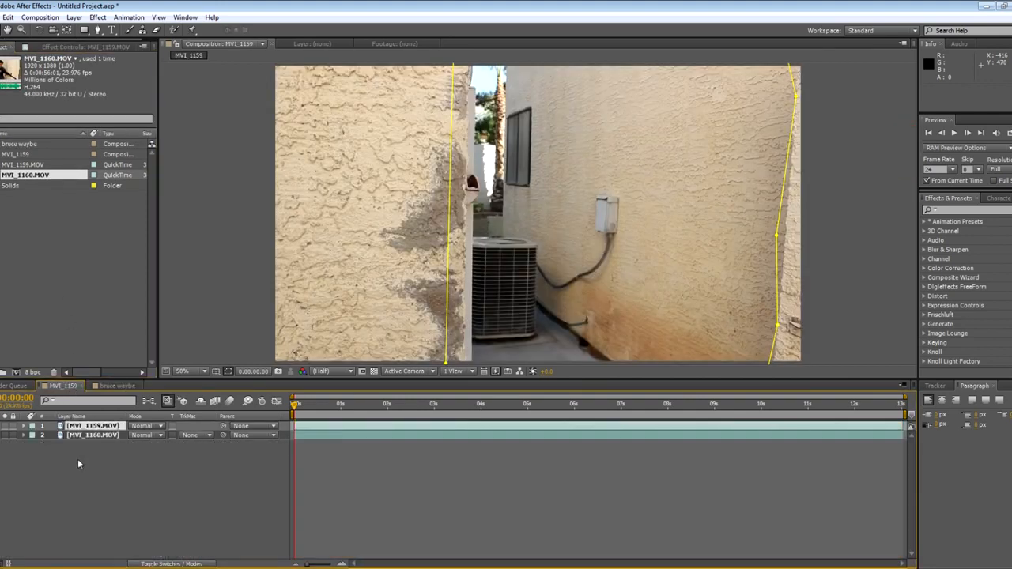
pyautogui.moveTo(79, 461); pyautogui.dragTo(63, 428)
pyautogui.hotkey('ctrl', 'c')
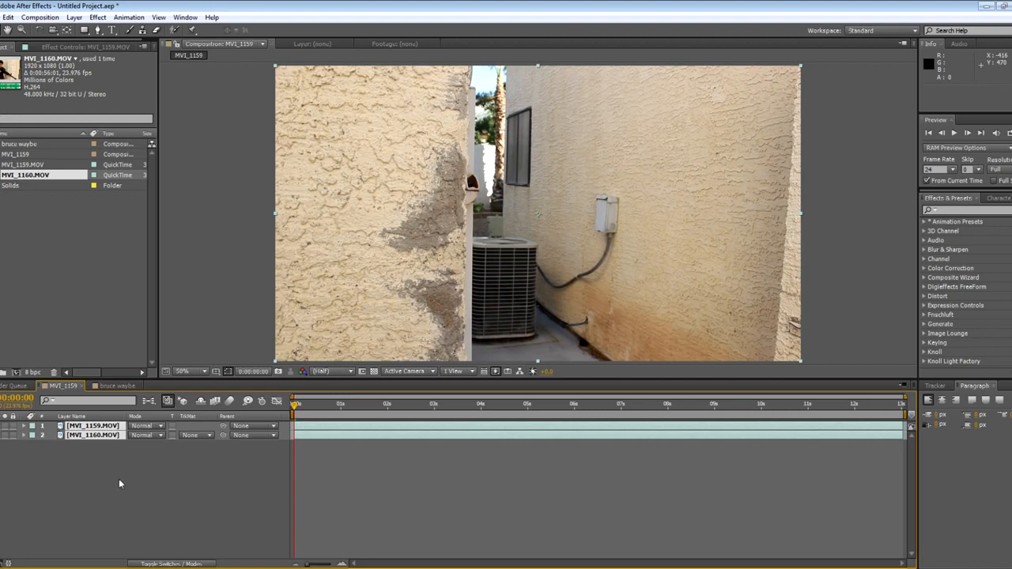
pyautogui.click(111, 387)
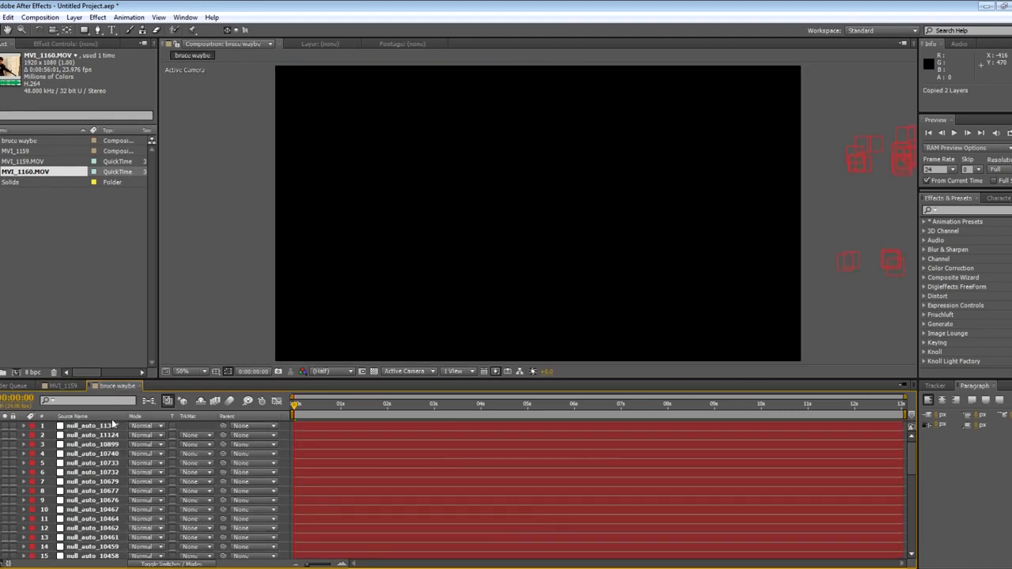
pyautogui.click(92, 445)
pyautogui.hotkey('ctrl', 'v')
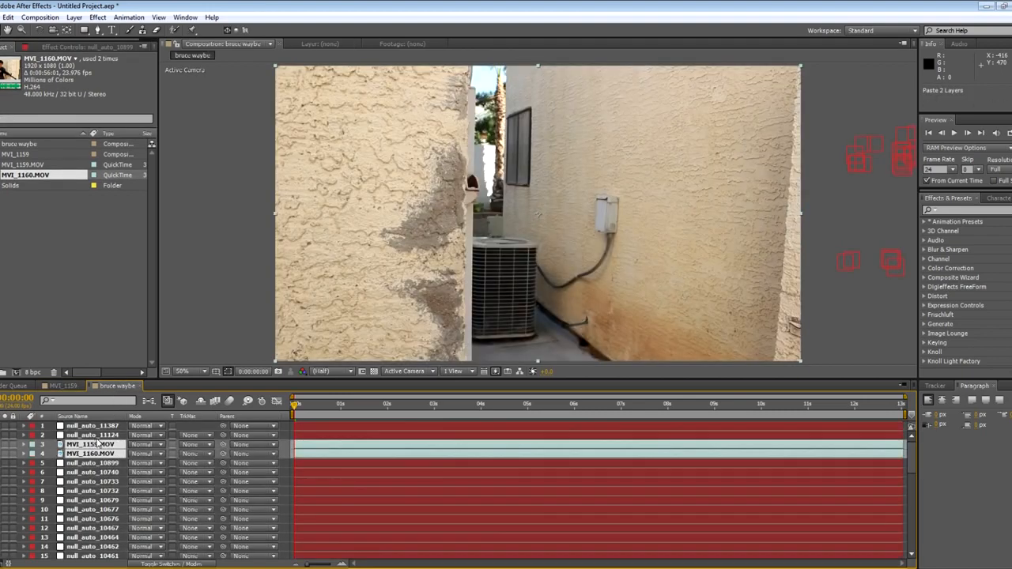
pyautogui.moveTo(92, 445); pyautogui.dragTo(103, 426)
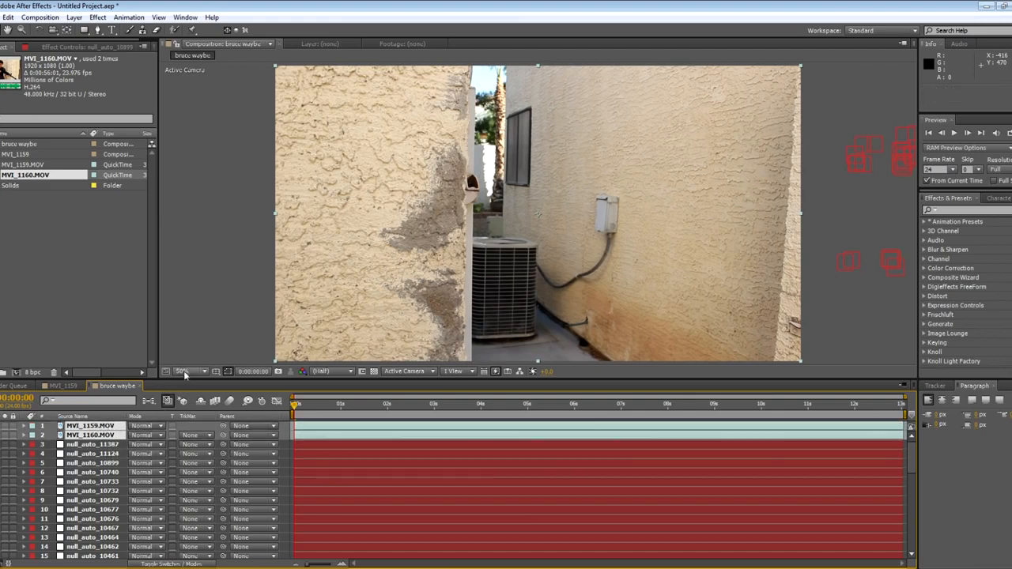
# - Conform the MVI_1160.MOV footage to 24 frames per second
pyautogui.rightClick(30, 176)
pyautogui.moveTo(140, 218)
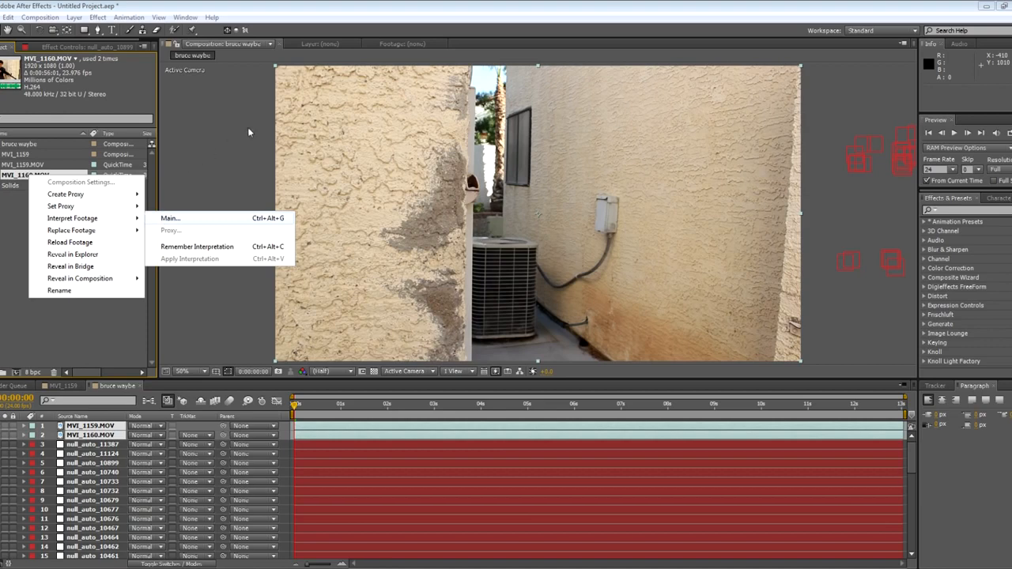
pyautogui.click(170, 219)
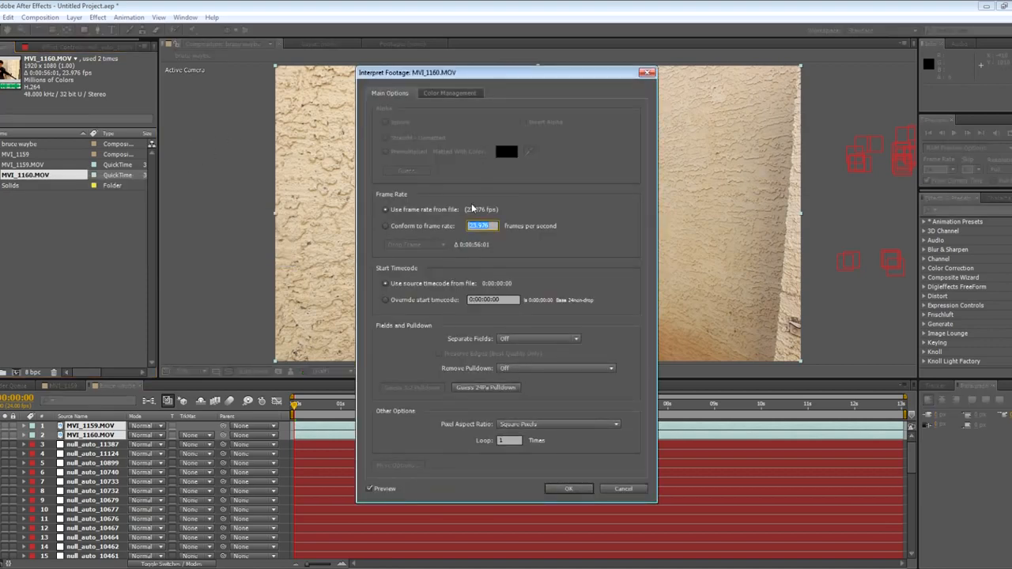
pyautogui.write('24')
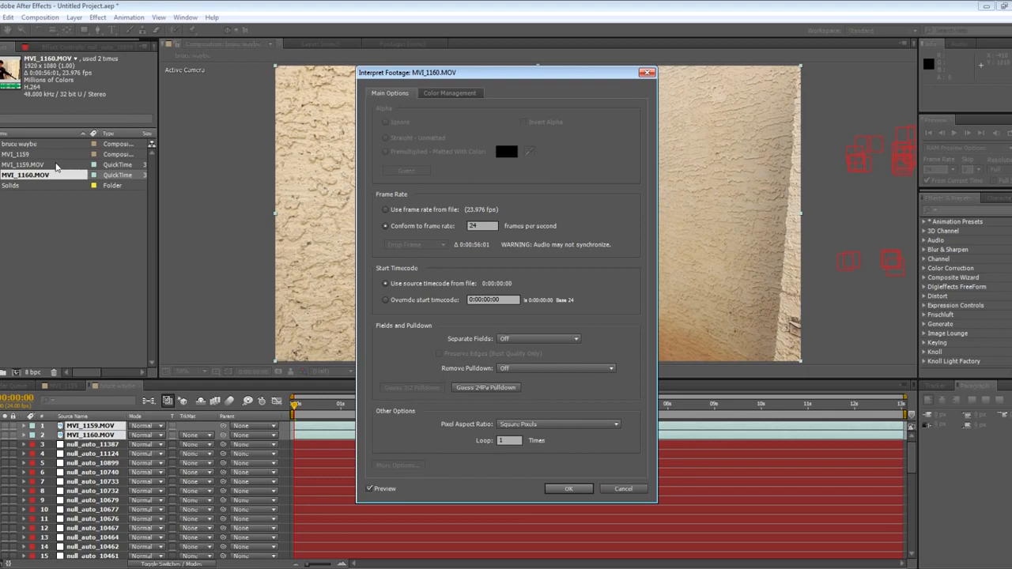
pyautogui.press('Return')
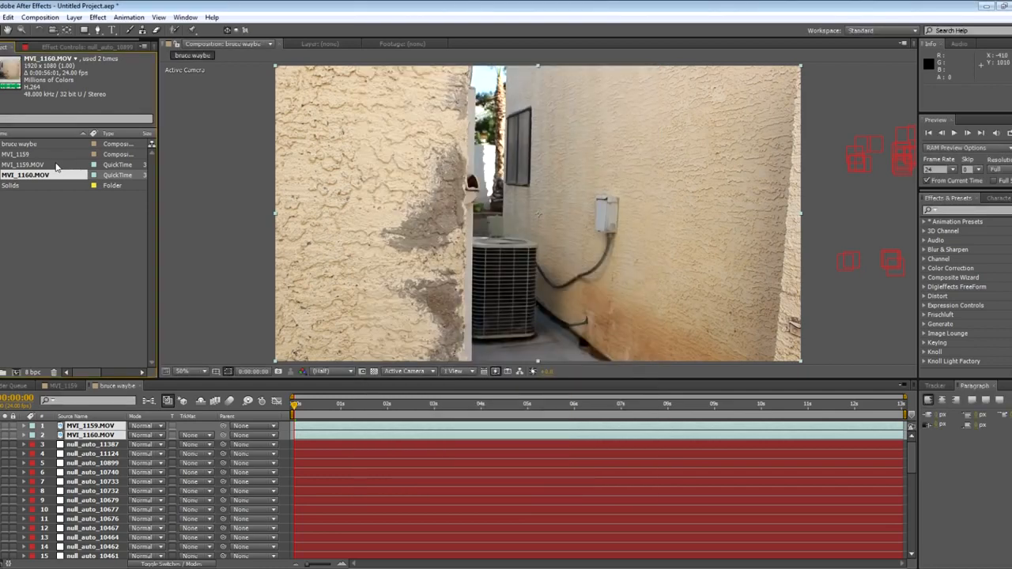
# - Conform the MVI_1159.MOV footage to 24 frames per second
pyautogui.rightClick(56, 164)
pyautogui.moveTo(153, 208)
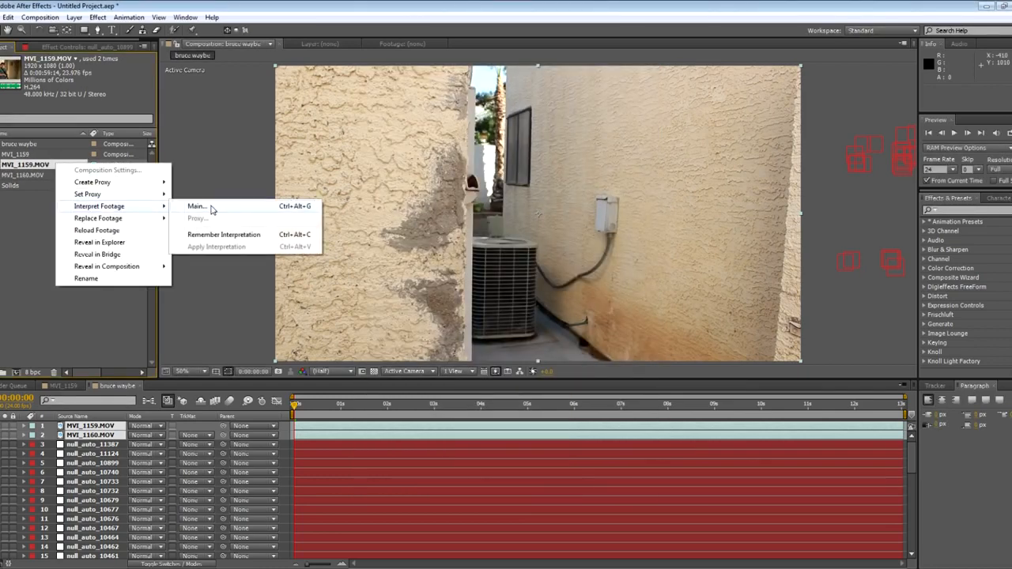
pyautogui.click(211, 208)
pyautogui.write('24')
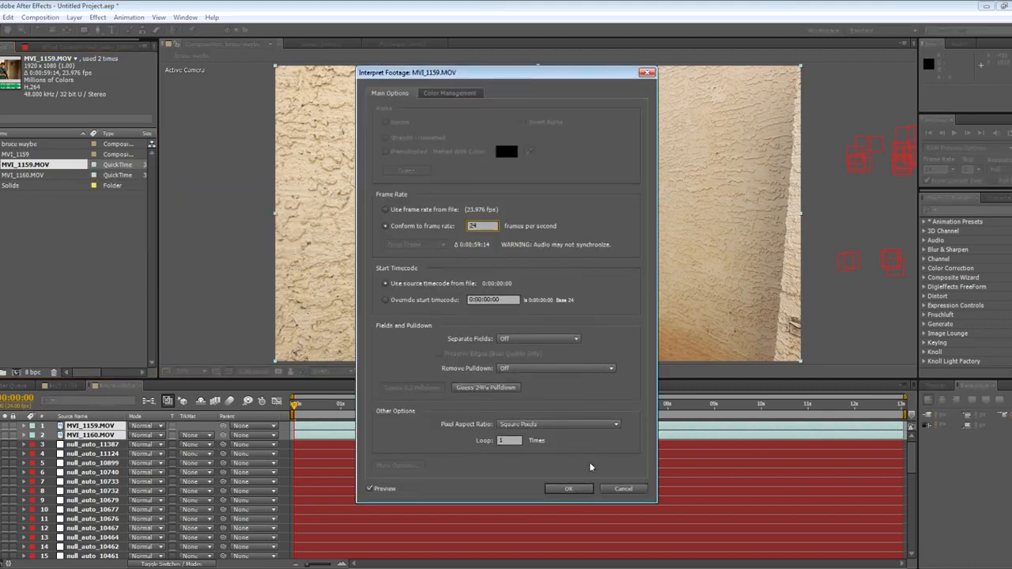
pyautogui.click(568, 488)
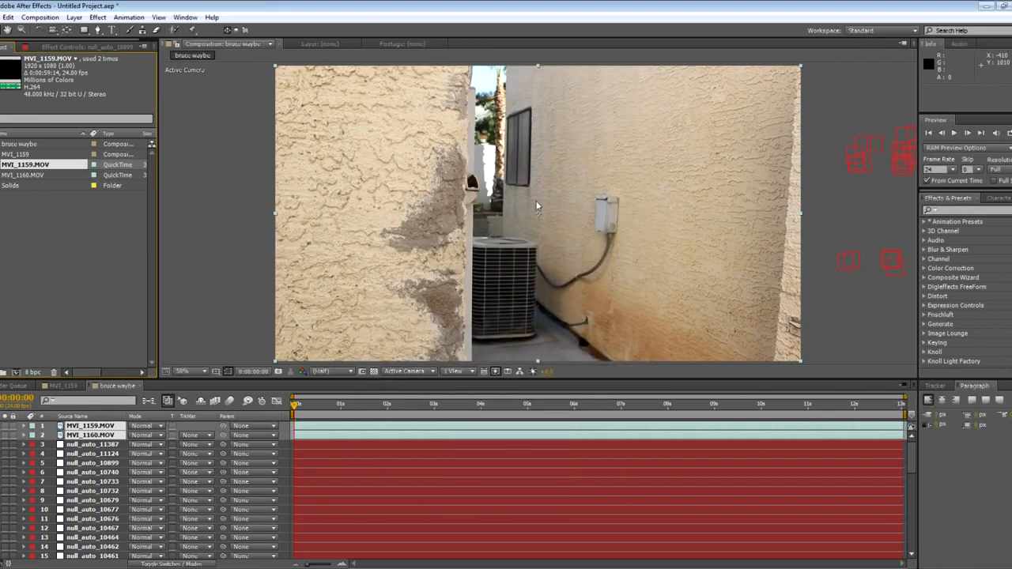
# - Save the project as Untitled Project.aep in the Tutorial folder on the Desktop
pyautogui.hotkey('ctrl', 's')
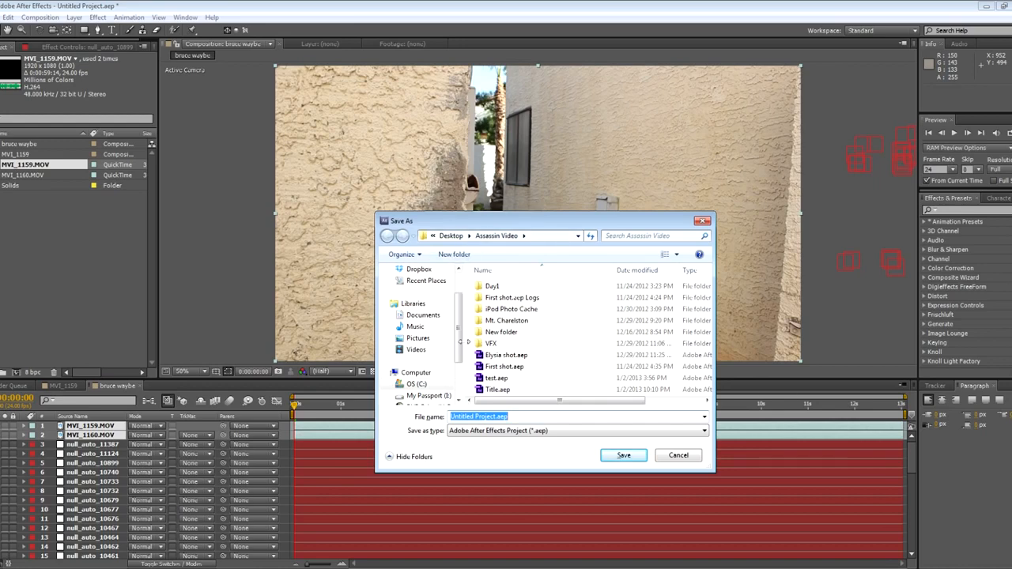
pyautogui.scroll(1, 450, 307)
pyautogui.click(418, 285)
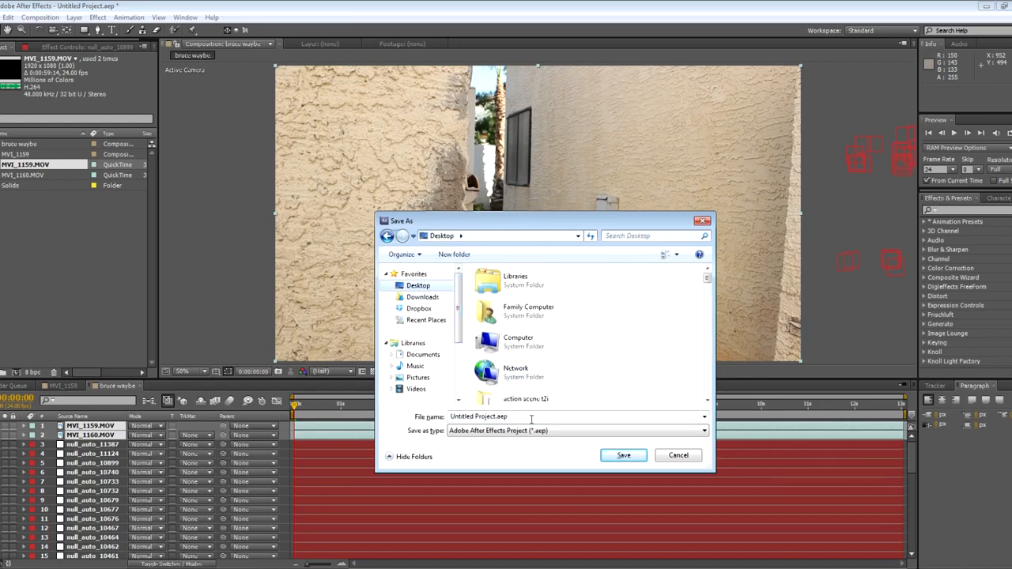
pyautogui.click(531, 419)
pyautogui.click(531, 419)
pyautogui.moveTo(532, 419); pyautogui.dragTo(436, 409)
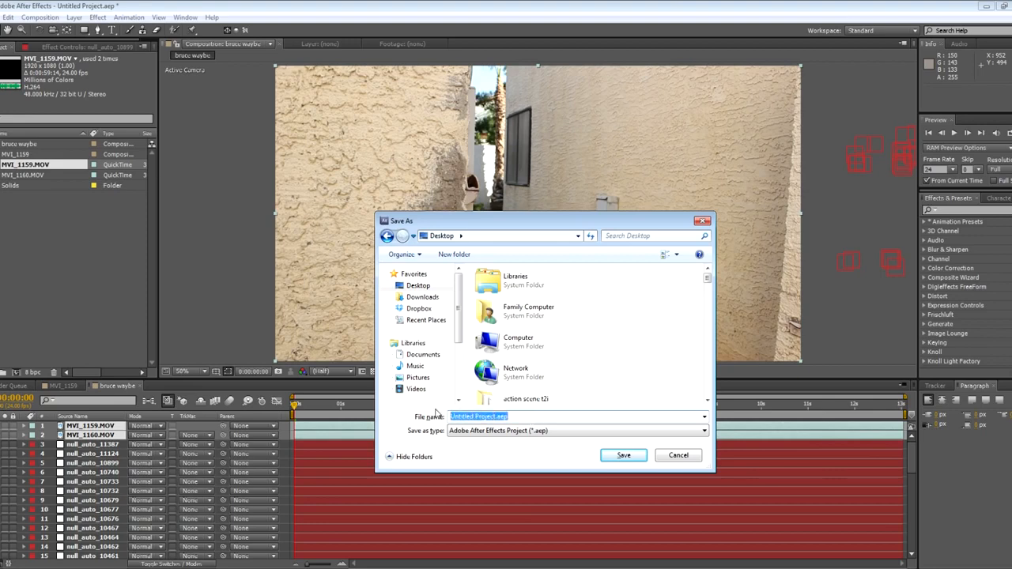
pyautogui.write('tut')
pyautogui.click(479, 429)
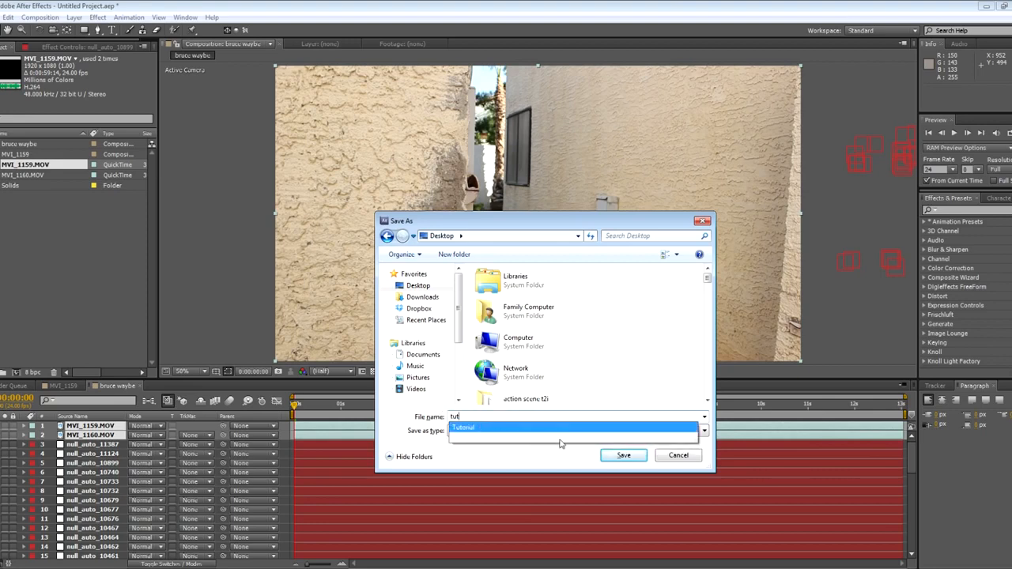
pyautogui.press('Return')
pyautogui.click(605, 453)
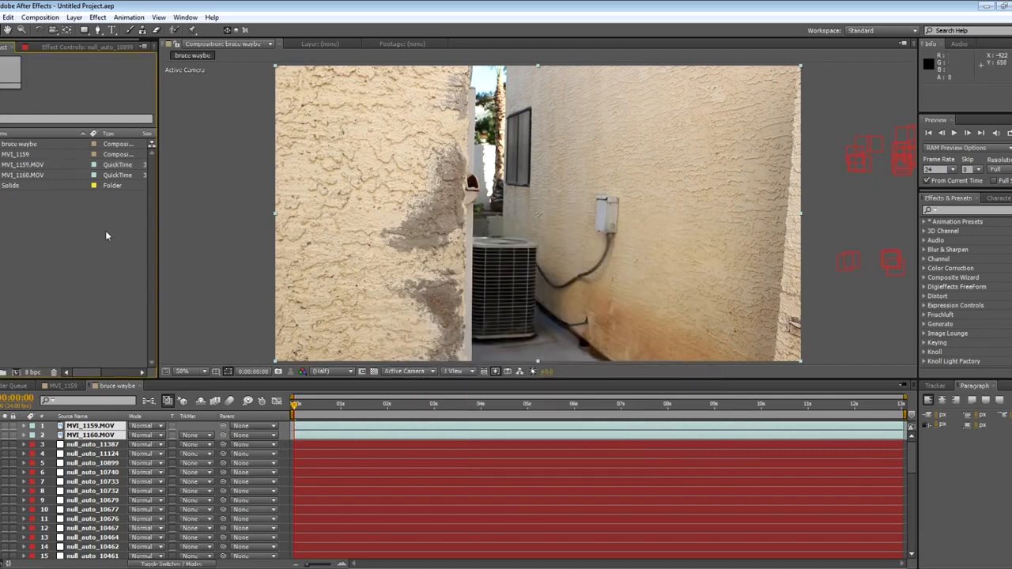
# - Scrub through the bruce waybe composition to check how the tracked nulls follow the wall and window frame
pyautogui.click(93, 481)
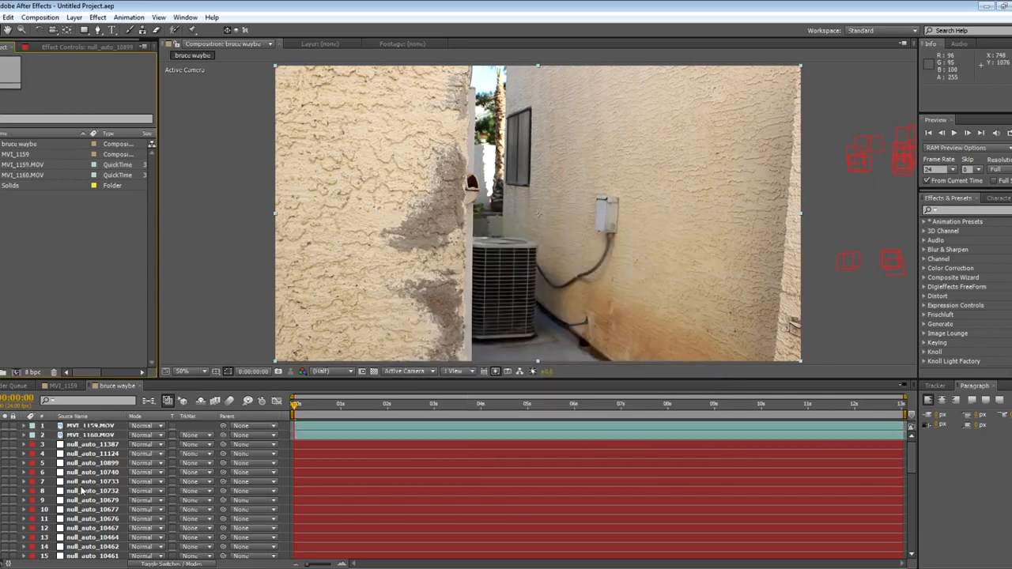
pyautogui.moveTo(425, 409); pyautogui.dragTo(720, 354)
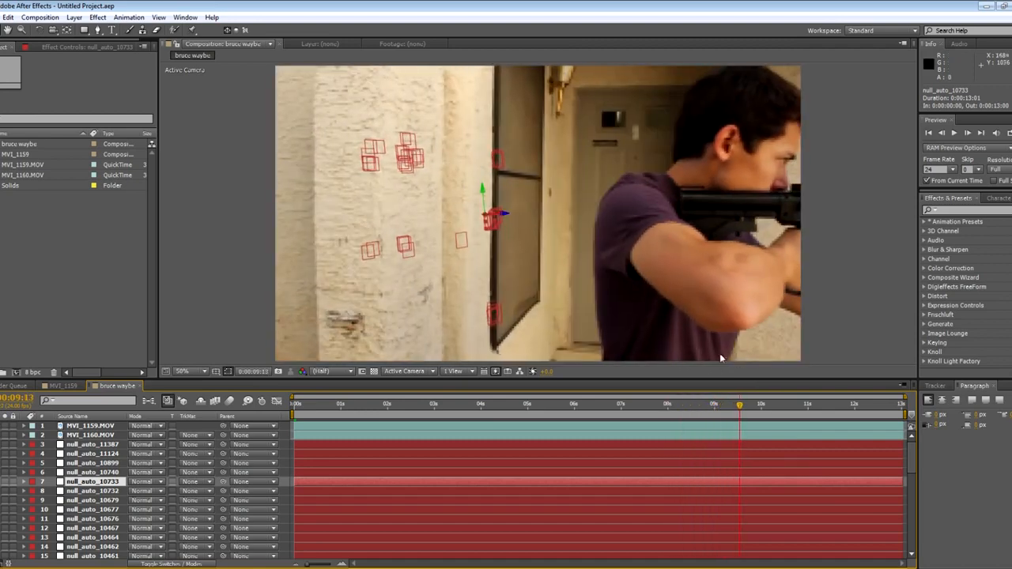
pyautogui.click(459, 210)
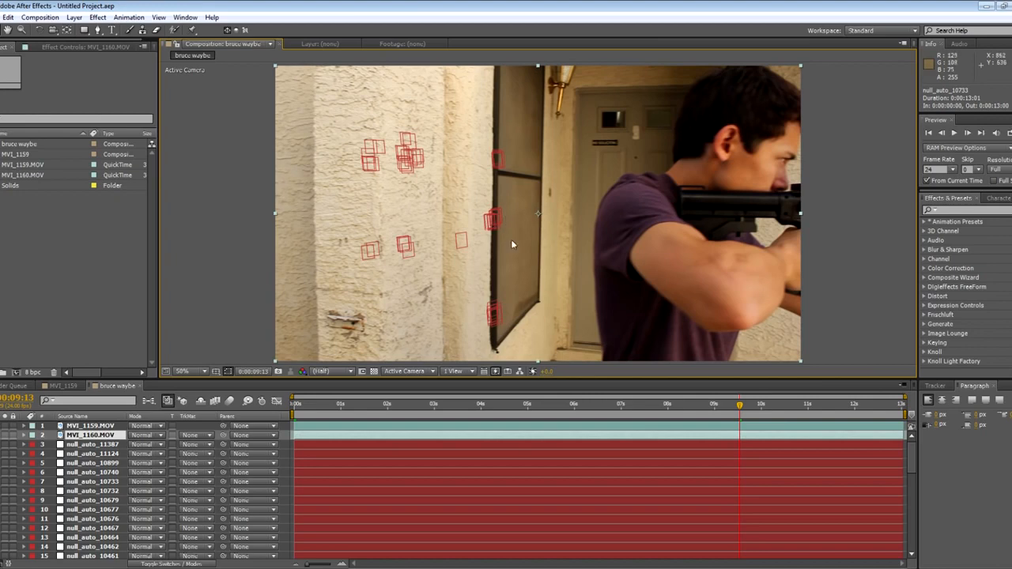
pyautogui.moveTo(751, 409); pyautogui.dragTo(580, 392)
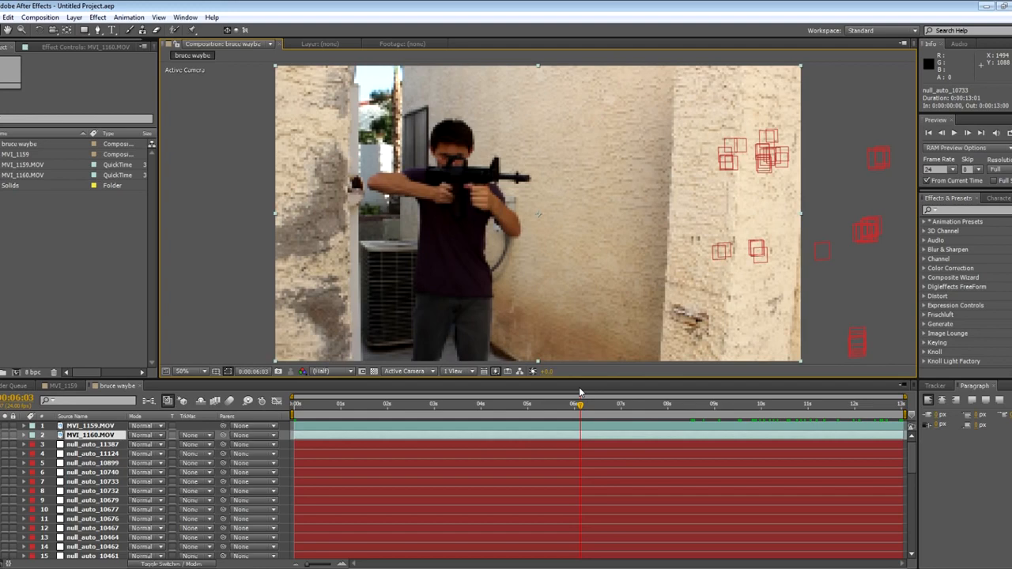
pyautogui.moveTo(587, 395); pyautogui.dragTo(597, 399)
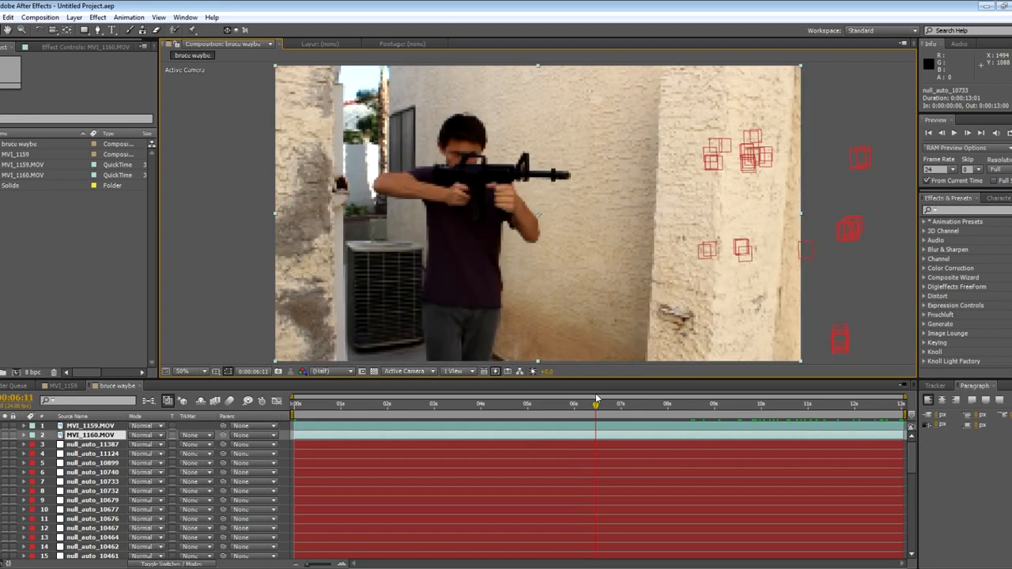
# - Check the motion blur Shutter Angle in the bruce waybe composition's advanced settings
pyautogui.click(40, 17)
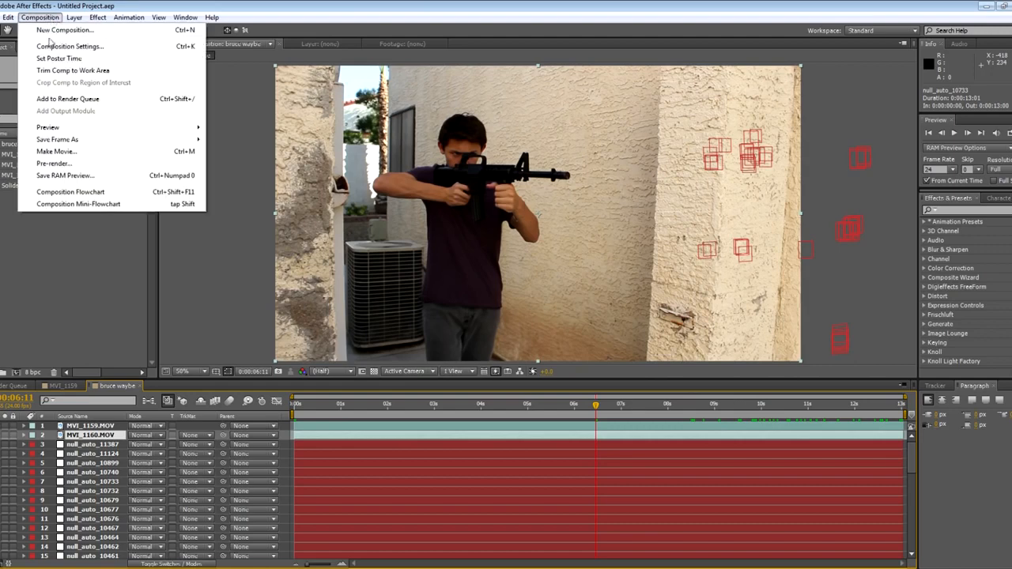
pyautogui.click(63, 46)
pyautogui.click(398, 215)
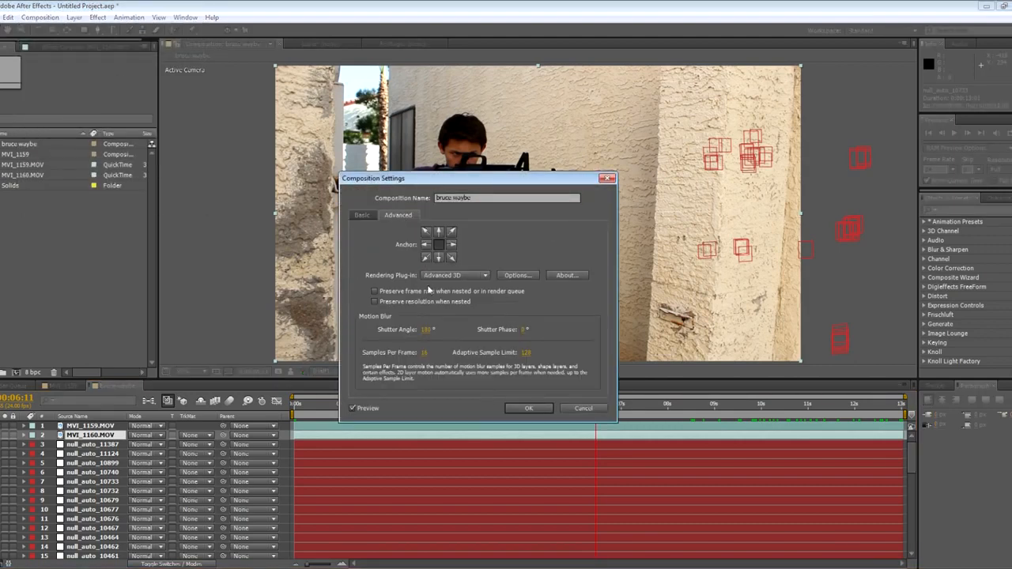
pyautogui.click(427, 329)
pyautogui.click(531, 409)
pyautogui.click(68, 271)
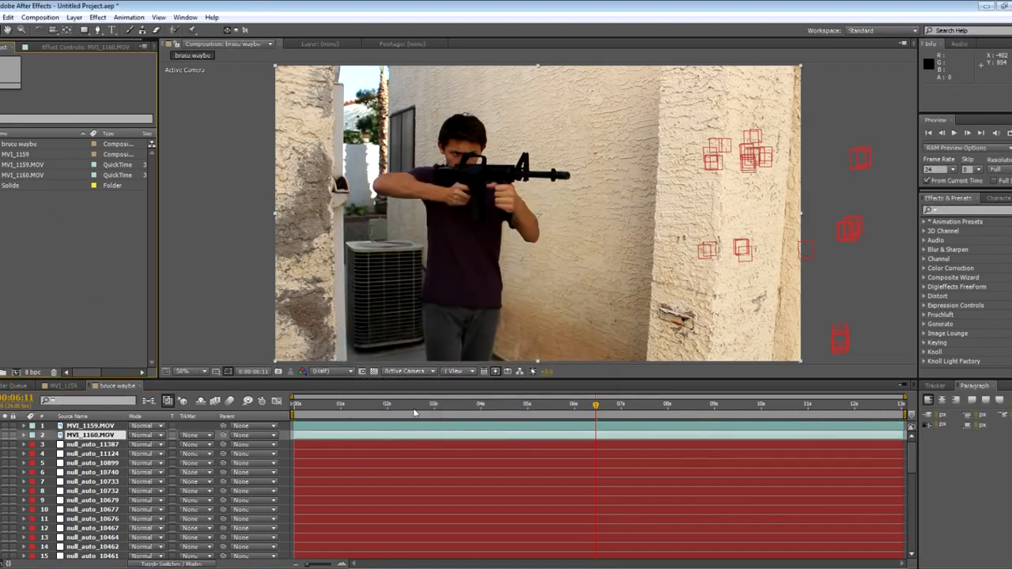
# - At 0:00:09:14, show the MVI_1159.MOV layer and shift it left to about position 568, 536
pyautogui.moveTo(596, 406); pyautogui.dragTo(742, 406)
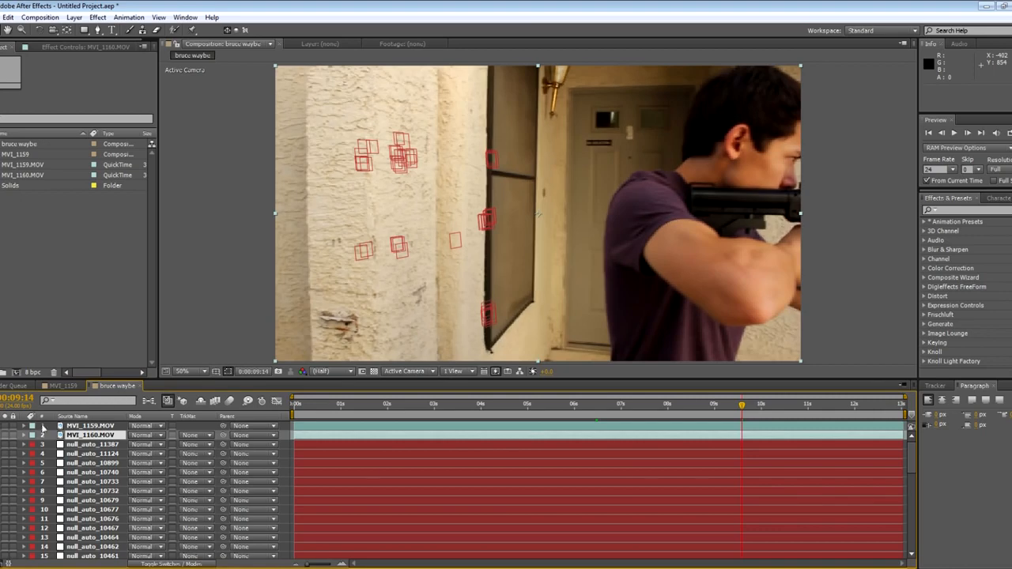
pyautogui.hotkey('ctrl', 'shift', 'a')
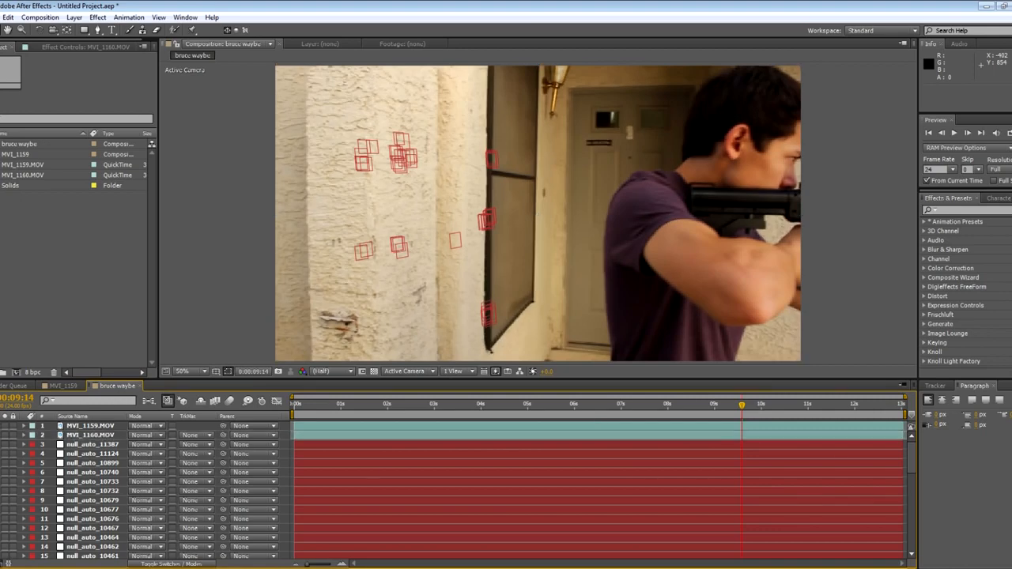
pyautogui.click(0, 425)
pyautogui.click(489, 251)
pyautogui.moveTo(570, 252); pyautogui.dragTo(473, 255)
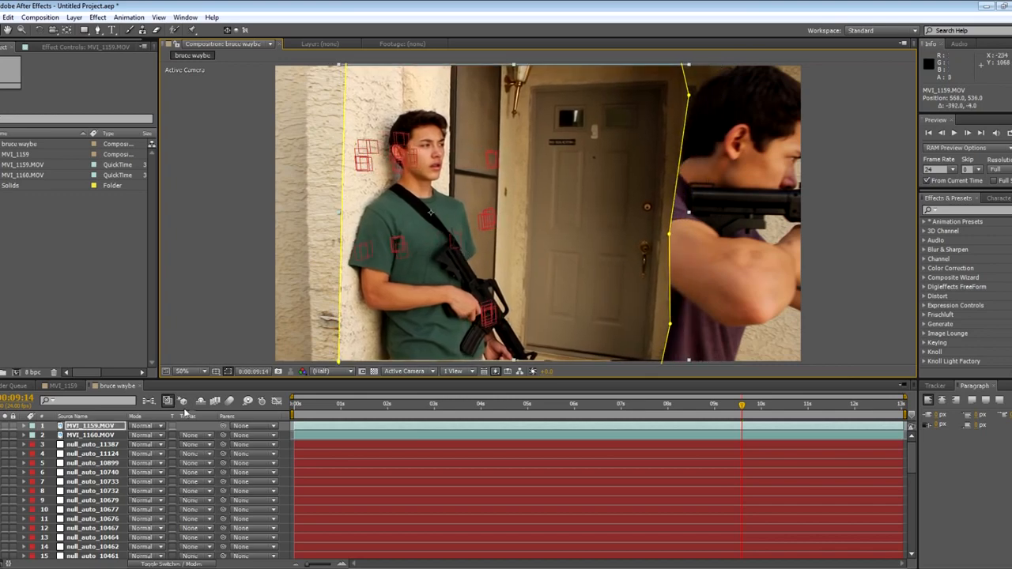
# - Set the MVI_1159.MOV layer's opacity to 50% and align its doorway with the take below at about position 706, 542
pyautogui.press('t')
pyautogui.click(135, 435)
pyautogui.click(135, 435)
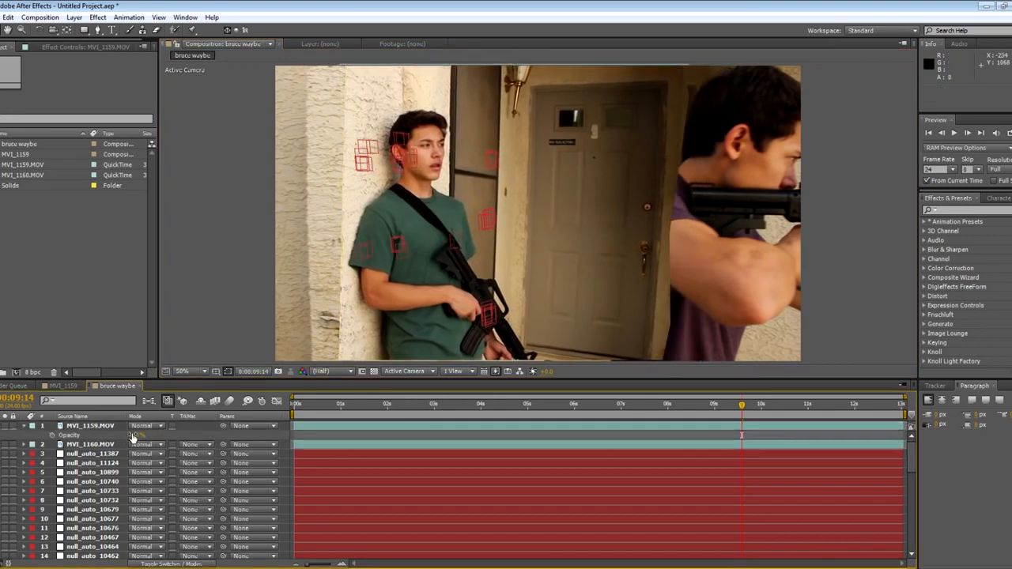
pyautogui.write('50')
pyautogui.press('Return')
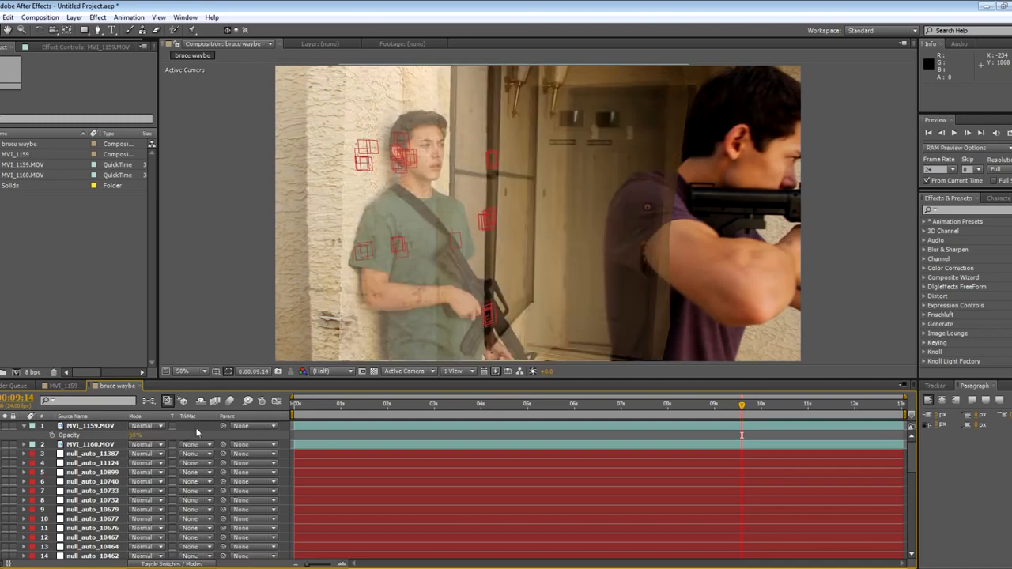
pyautogui.moveTo(393, 300); pyautogui.dragTo(471, 294)
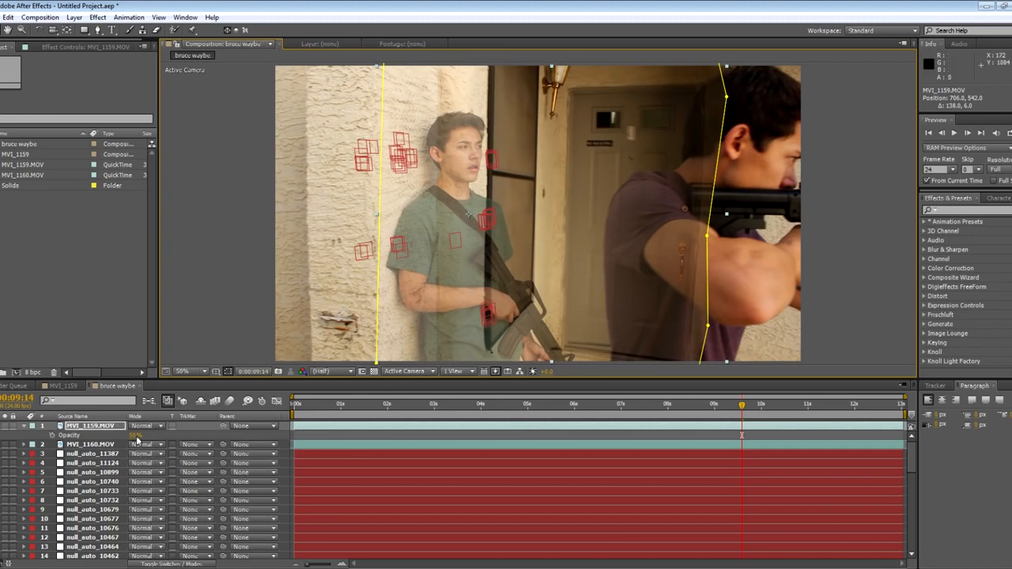
# - Restore the MVI_1159.MOV layer's opacity to 100% and feather its mask by 50 pixels
pyautogui.moveTo(136, 437); pyautogui.dragTo(281, 447)
pyautogui.press('f')
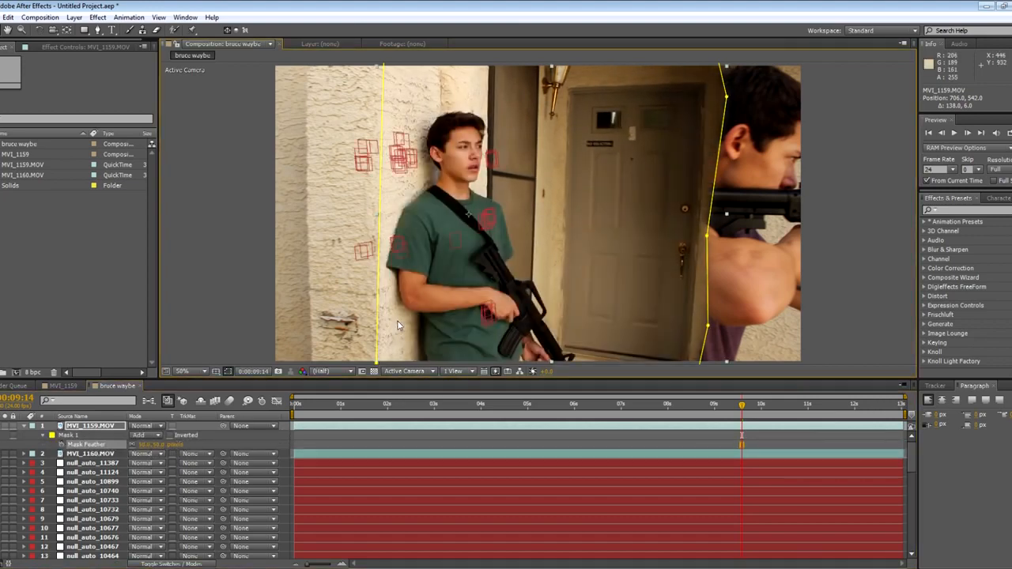
pyautogui.click(232, 316)
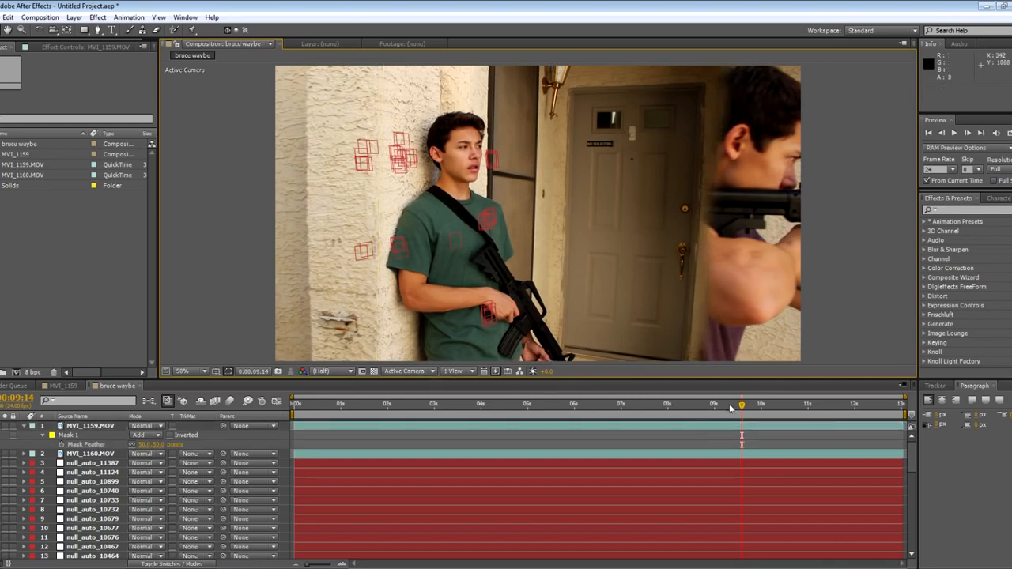
# - Undo the mask feather on the MVI_1159.MOV layer and hide that layer at 0:00:09:14
pyautogui.moveTo(741, 410); pyautogui.dragTo(685, 412)
pyautogui.hotkey('ctrl', 'z')
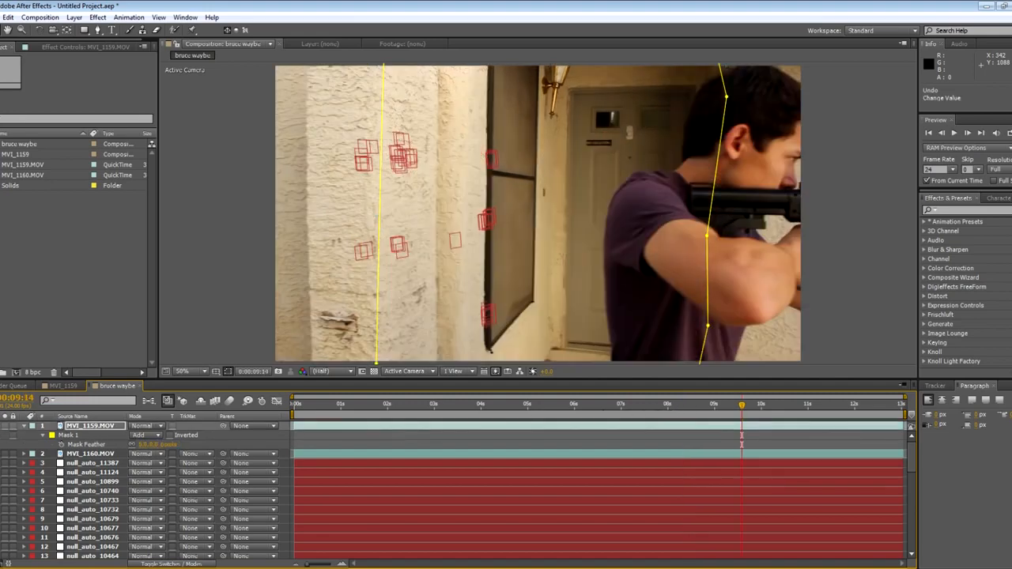
# - Select the tracked nulls one after another to examine which point on the wall or window frame each one marks
pyautogui.click(101, 464)
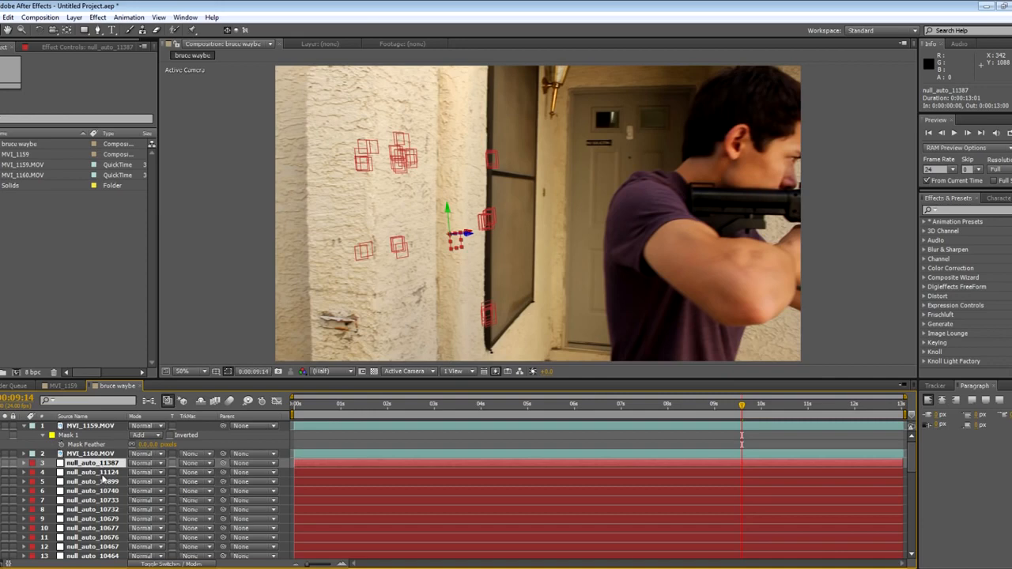
pyautogui.click(102, 473)
pyautogui.click(103, 482)
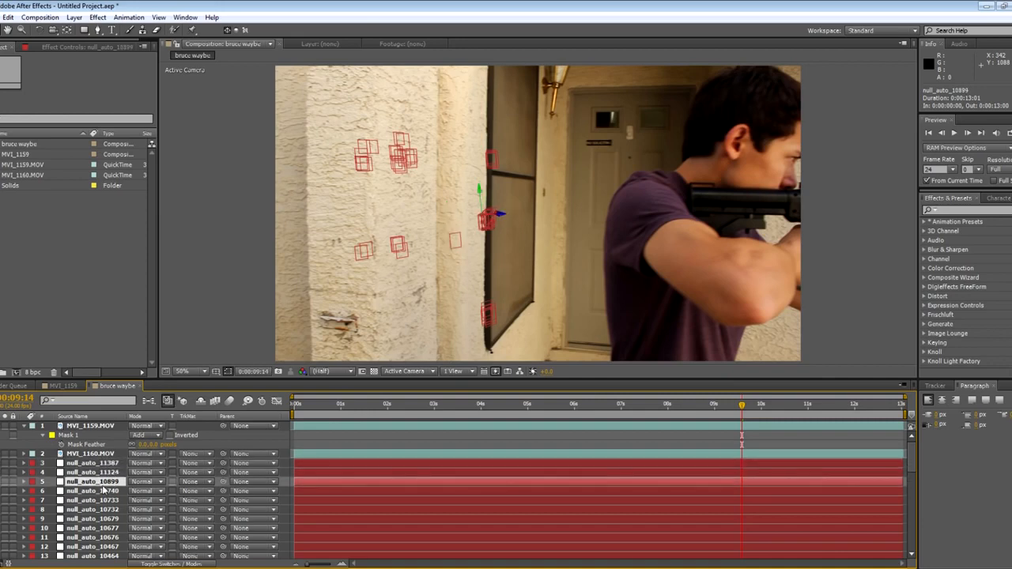
pyautogui.click(1, 426)
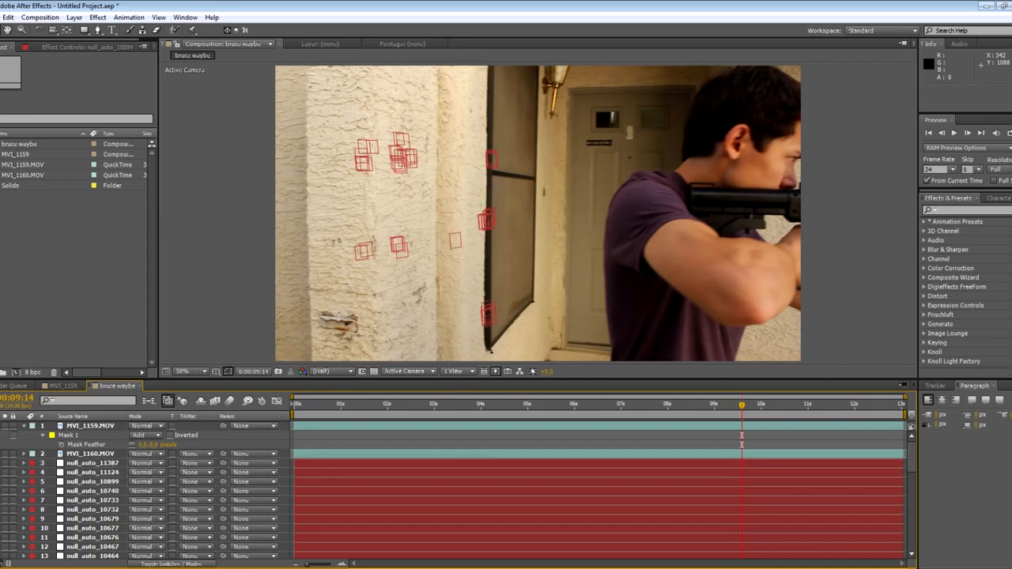
pyautogui.click(1, 426)
pyautogui.click(450, 237)
pyautogui.click(103, 500)
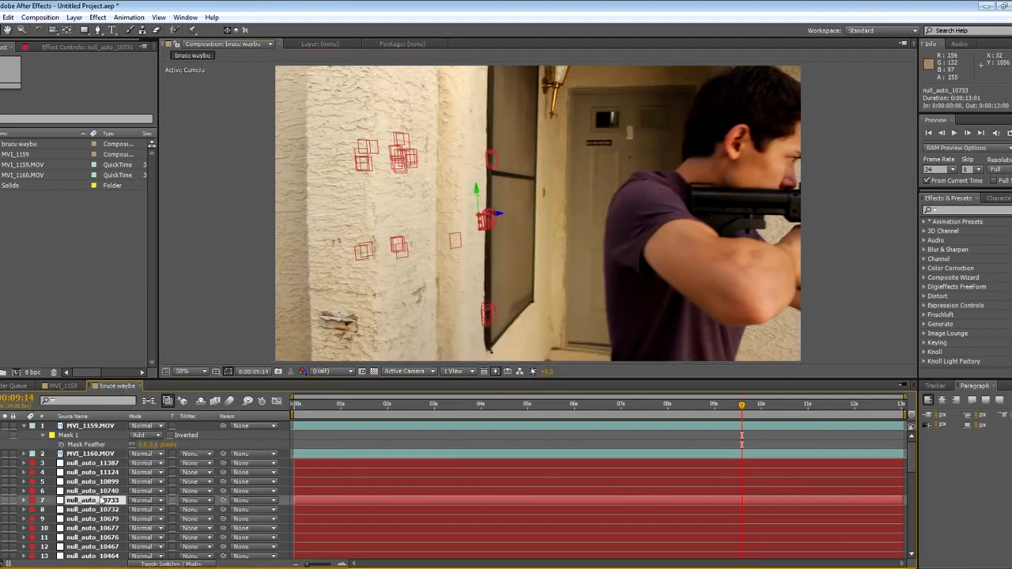
pyautogui.click(102, 482)
pyautogui.click(104, 499)
pyautogui.click(108, 510)
pyautogui.scroll(-1, 108, 514)
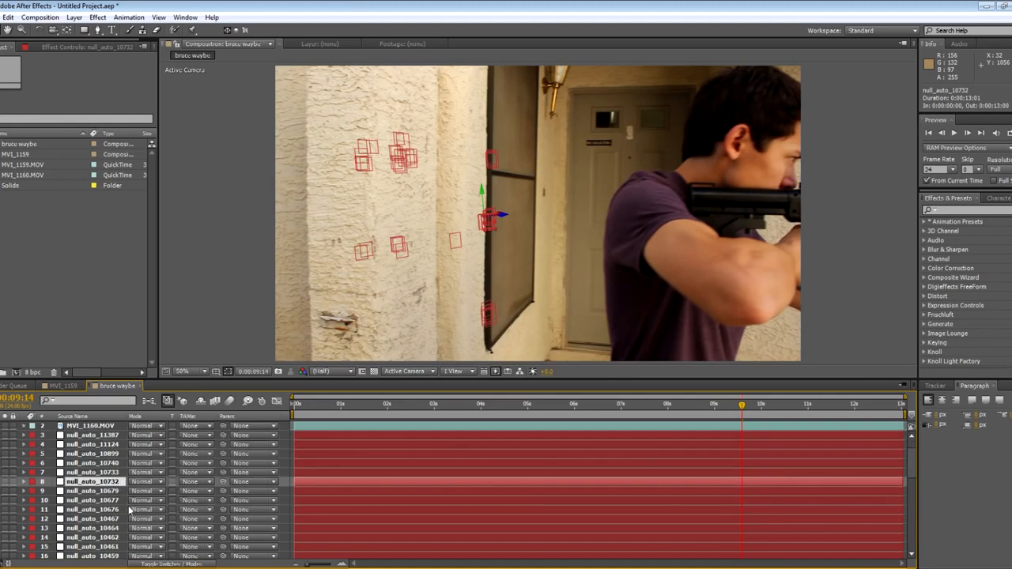
pyautogui.click(111, 491)
pyautogui.click(111, 510)
pyautogui.click(112, 529)
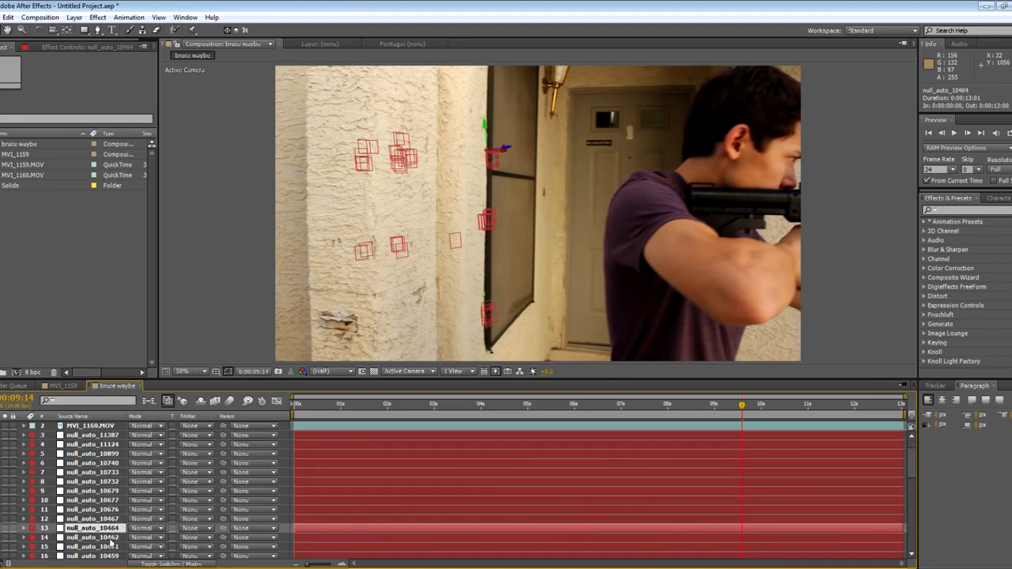
pyautogui.click(113, 538)
pyautogui.scroll(1, 114, 541)
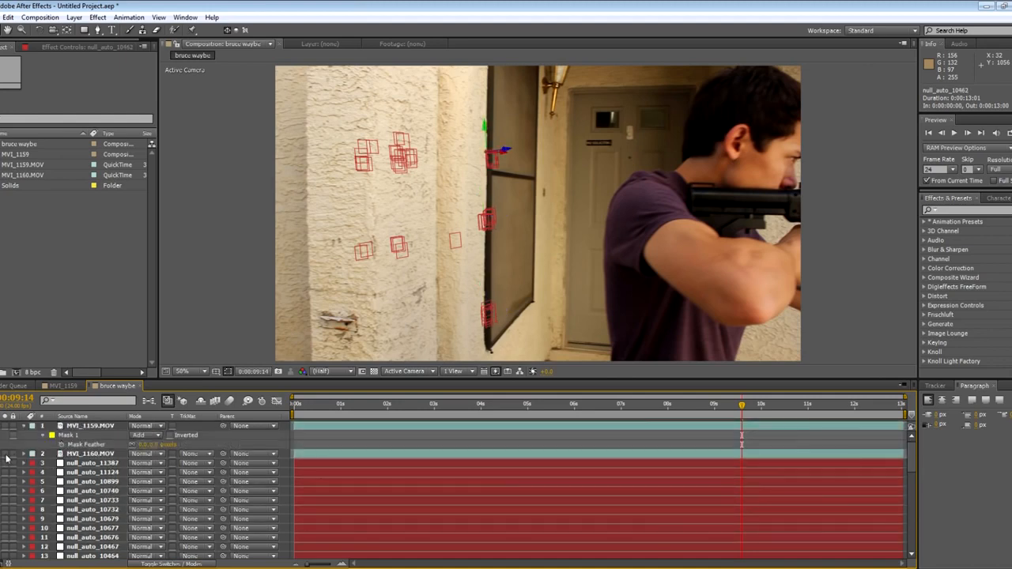
# - Temporarily hide the MVI_1160.MOV layer, select the lone null on the wall left of the window frame, and show the layer again
pyautogui.click(0, 454)
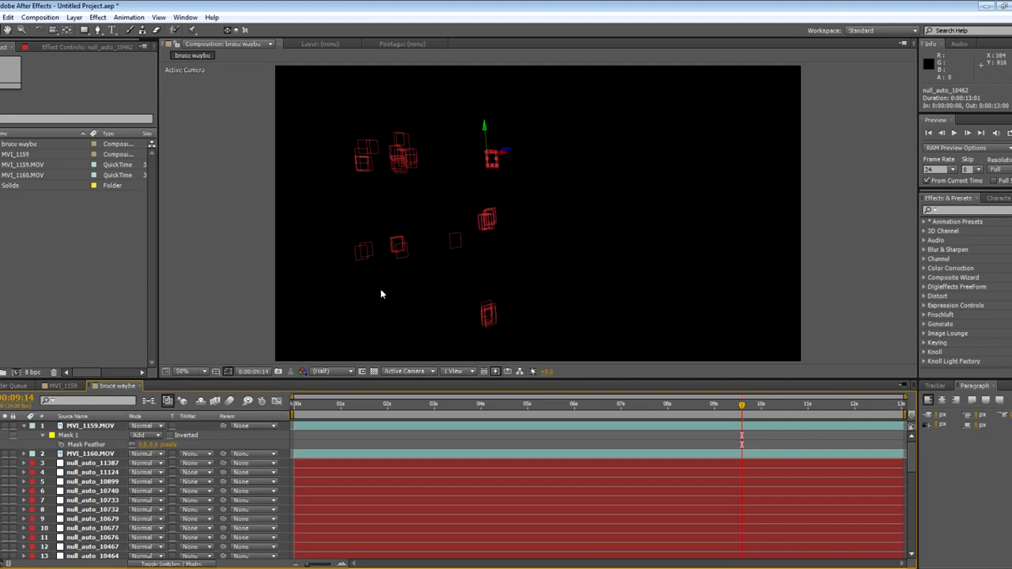
pyautogui.click(453, 237)
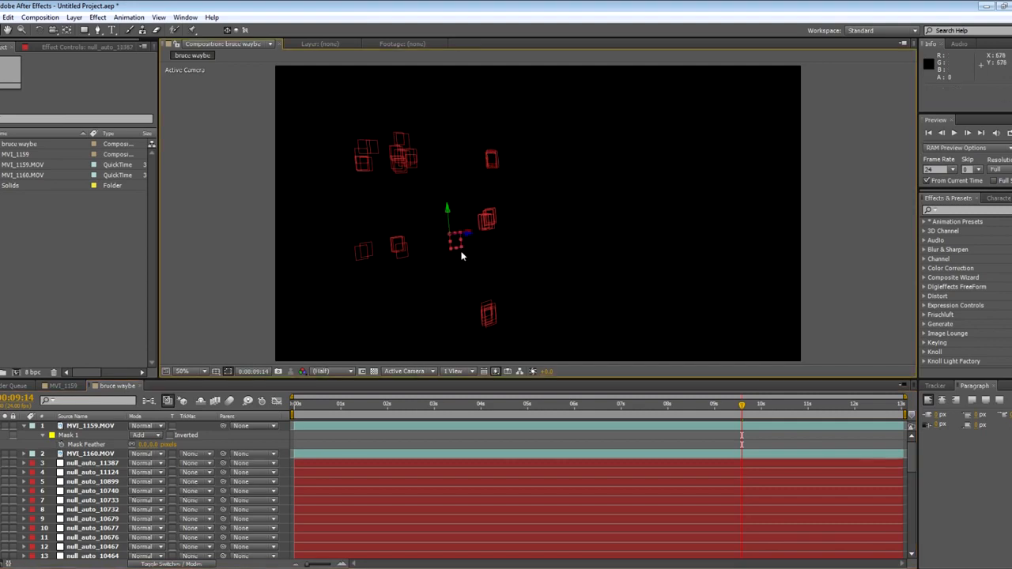
pyautogui.click(1, 454)
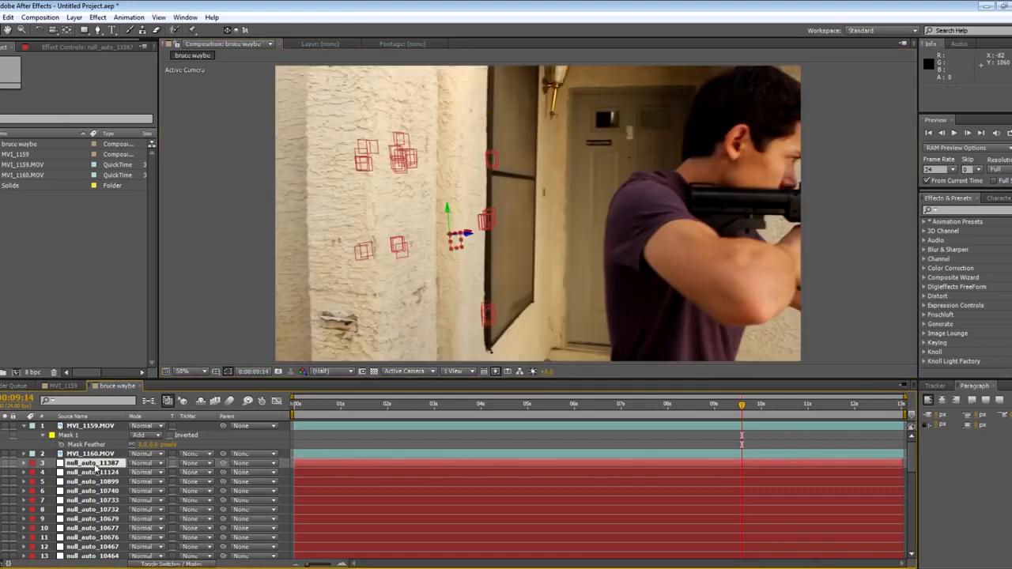
# - Copy the position of null_auto_11387 onto the MVI_1159.MOV layer and make that layer visible again
pyautogui.press('p')
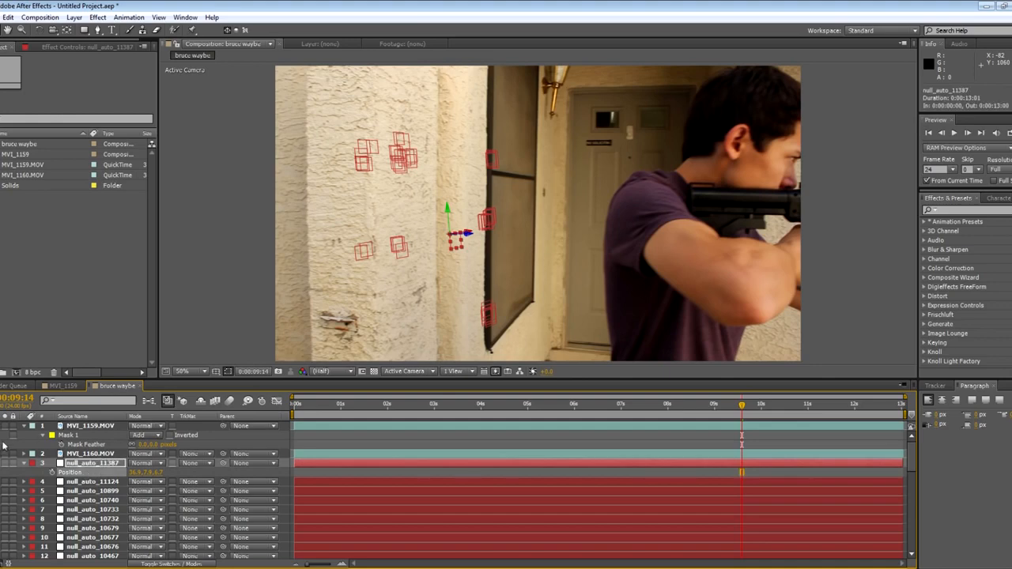
pyautogui.click(87, 425)
pyautogui.press('p')
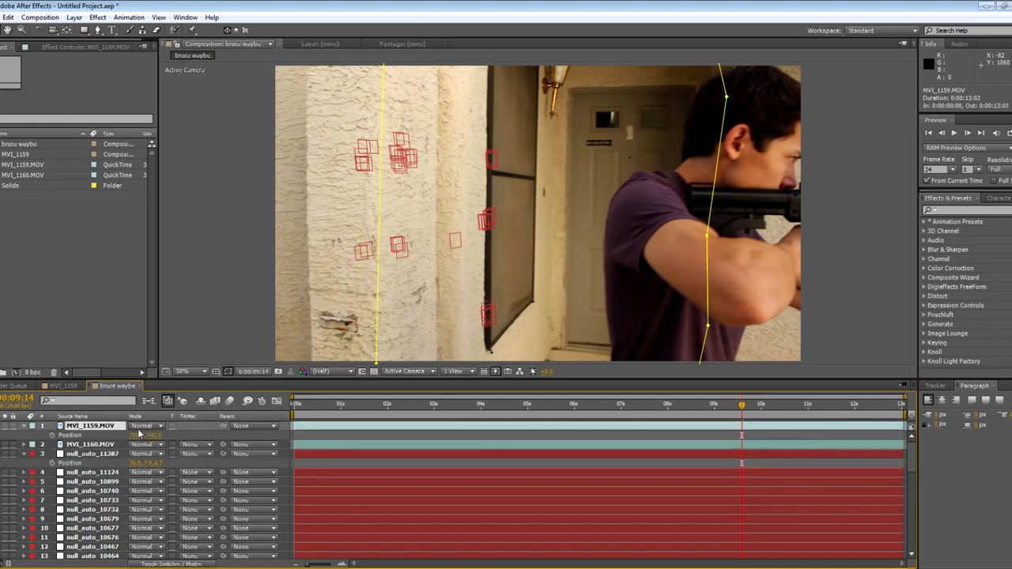
pyautogui.hotkey('ctrl', 'v')
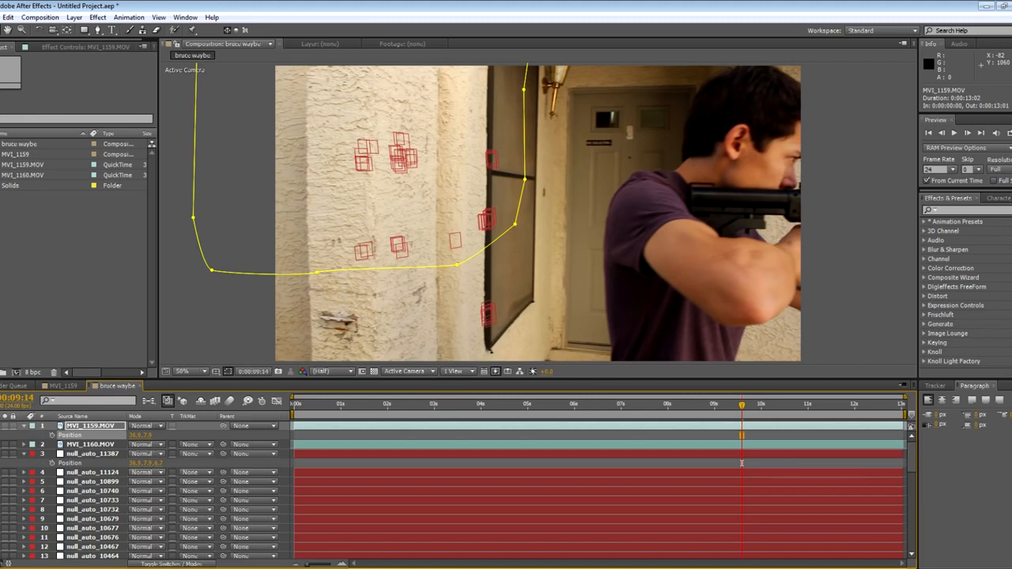
pyautogui.press('F2')
pyautogui.click(279, 239)
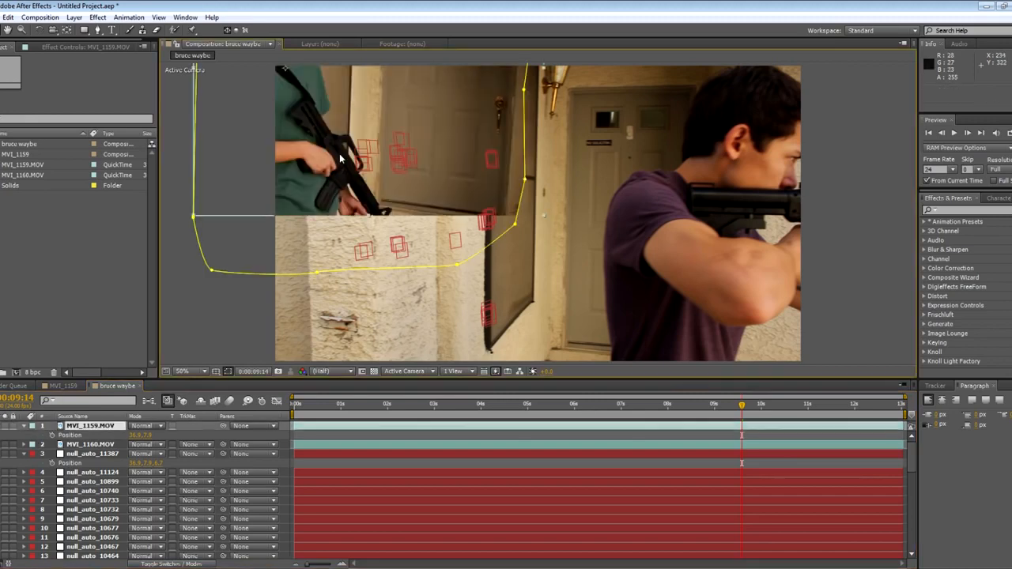
# - Turn the MVI_1159.MOV layer into a 3D layer and scale it to 10%
pyautogui.press(',')
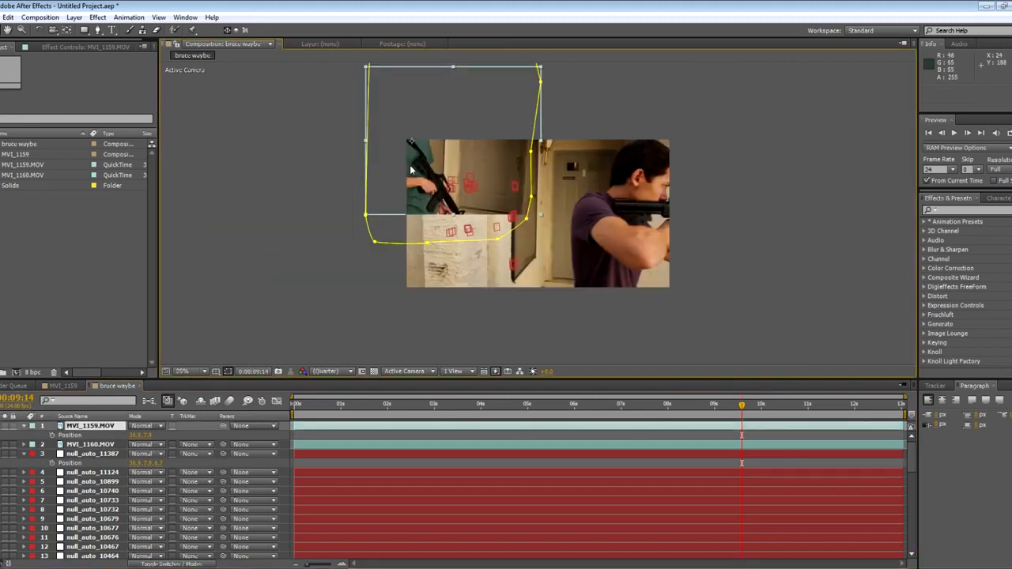
pyautogui.press('F4')
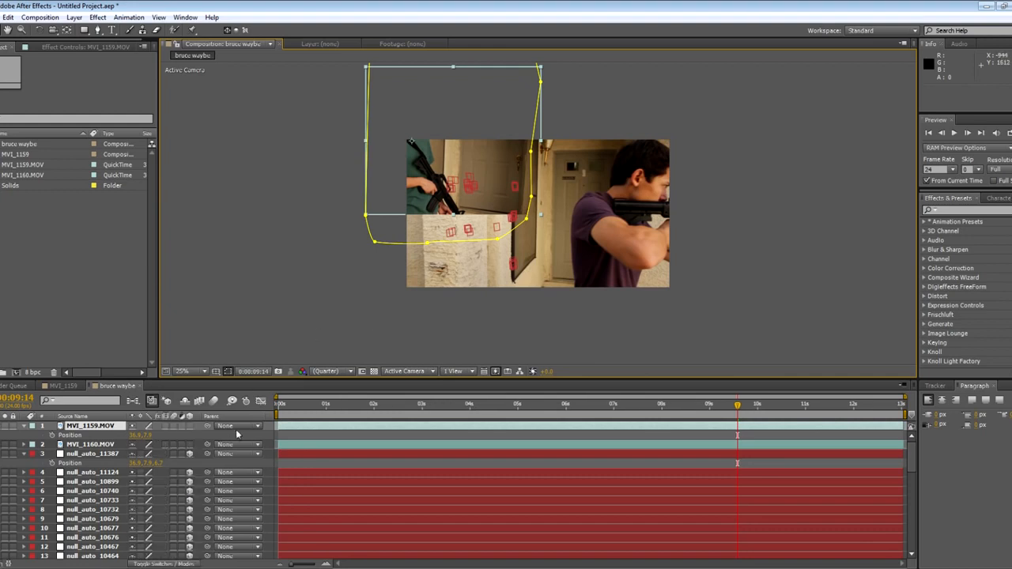
pyautogui.click(191, 425)
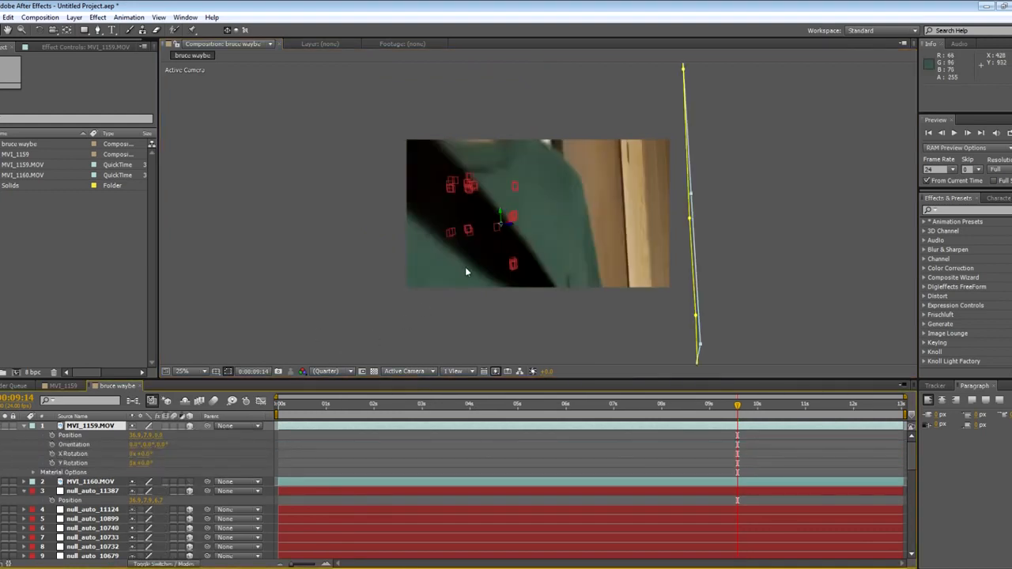
pyautogui.press('s')
pyautogui.moveTo(180, 437); pyautogui.dragTo(131, 440)
pyautogui.press('.')
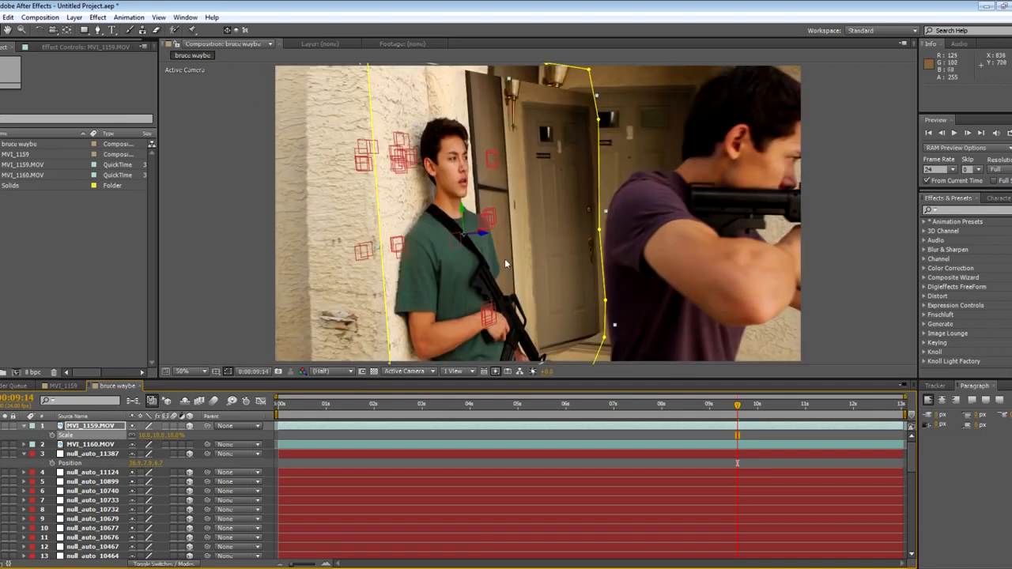
# - Rotate the MVI_1159.MOV layer to a Y orientation of about 47.4° and reveal its rotation values
pyautogui.press('w')
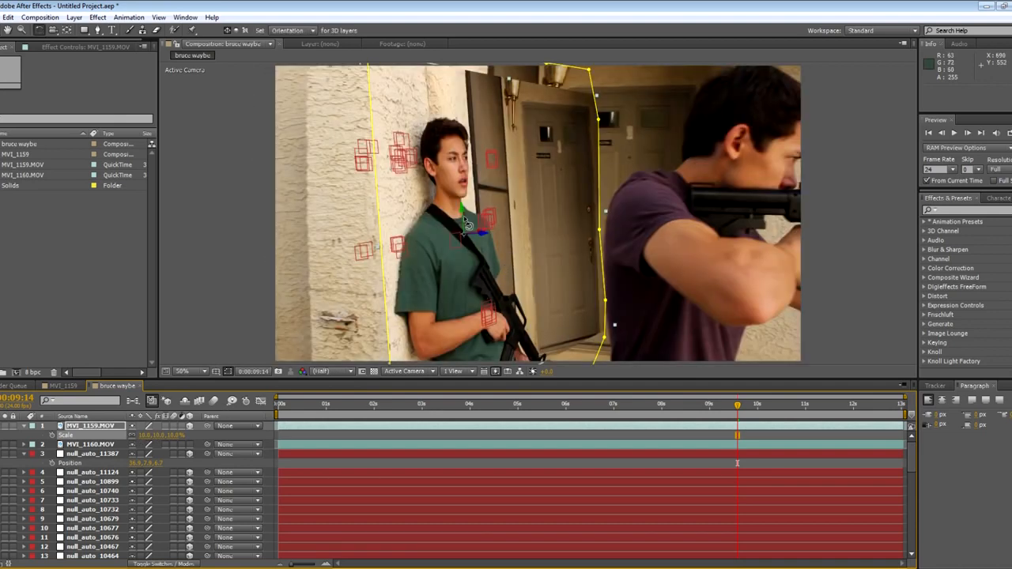
pyautogui.moveTo(455, 222)
pyautogui.mouseDown()
pyautogui.moveTo(487, 237)
pyautogui.moveTo(436, 238)
pyautogui.moveTo(464, 236)
pyautogui.mouseUp()
pyautogui.press('r')
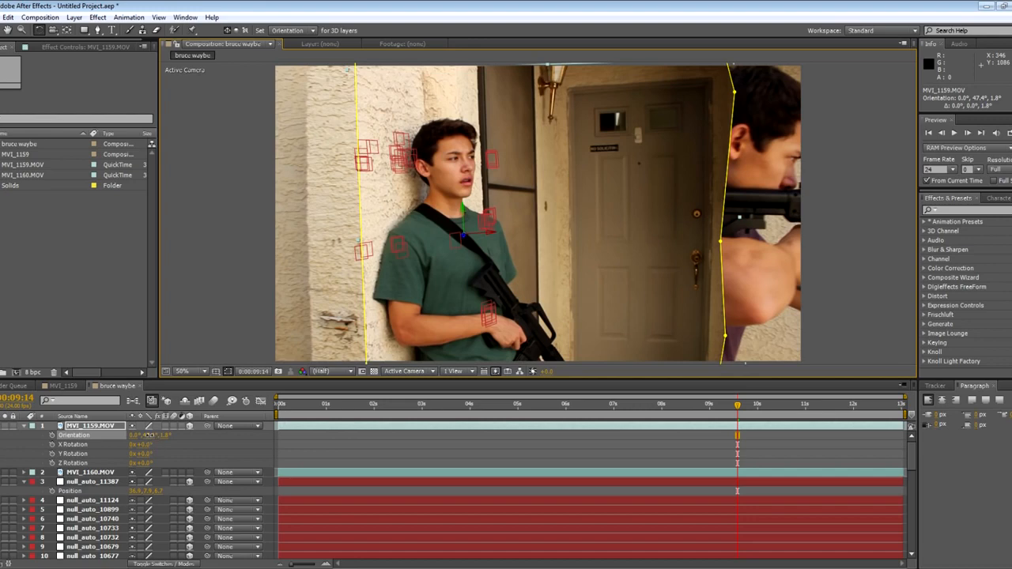
pyautogui.click(155, 435)
pyautogui.write('0')
pyautogui.click(238, 430)
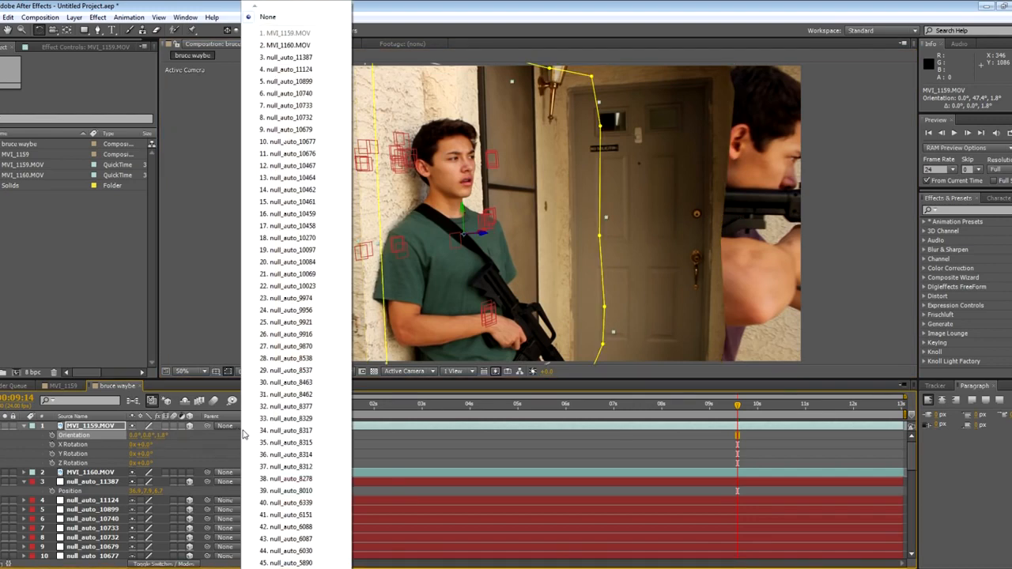
pyautogui.click(200, 434)
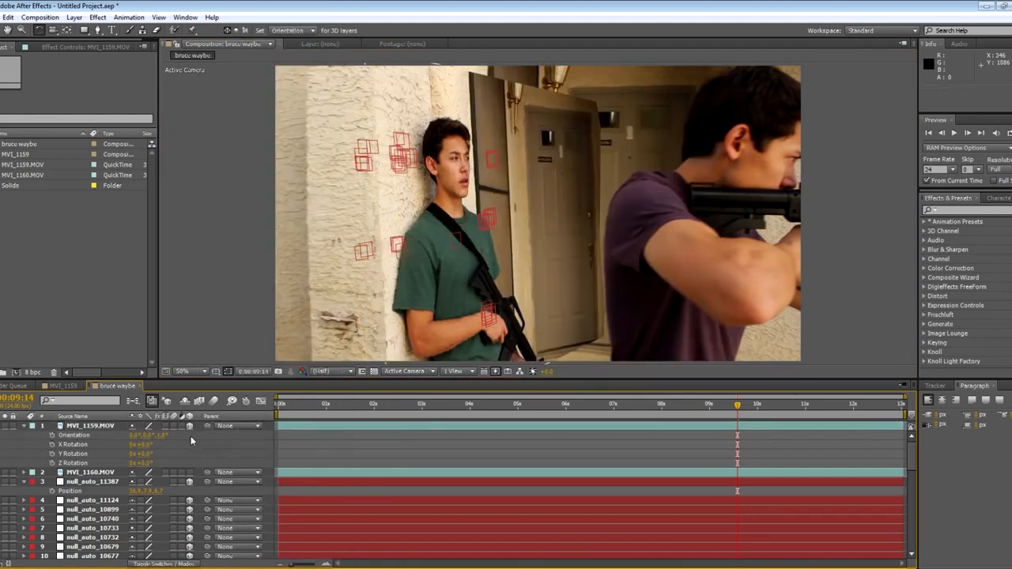
pyautogui.hotkey('ctrl', 'z')
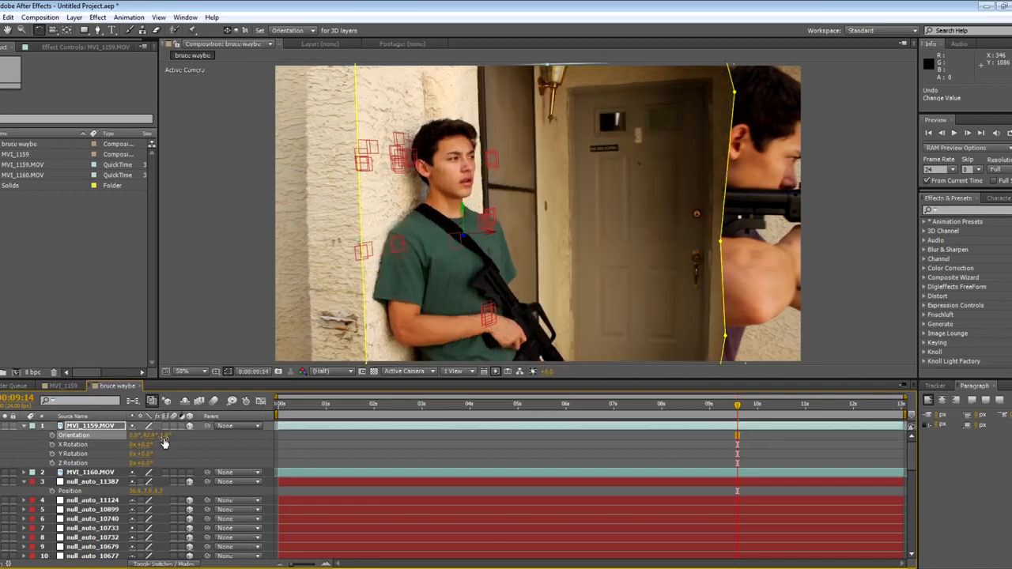
# - Set the Z orientation of the MVI_1159.MOV layer to 0°
pyautogui.click(165, 436)
pyautogui.write('0')
pyautogui.click(189, 449)
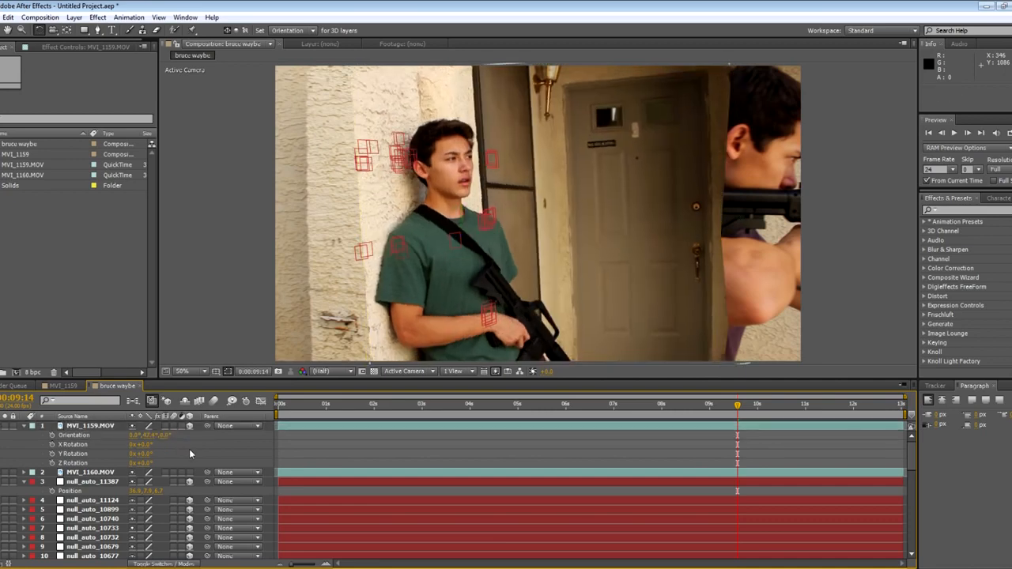
# - Lower the MVI_1159.MOV layer's opacity to 46% and tilt the layer to a Z orientation of about 3.8°
pyautogui.click(112, 428)
pyautogui.press('t')
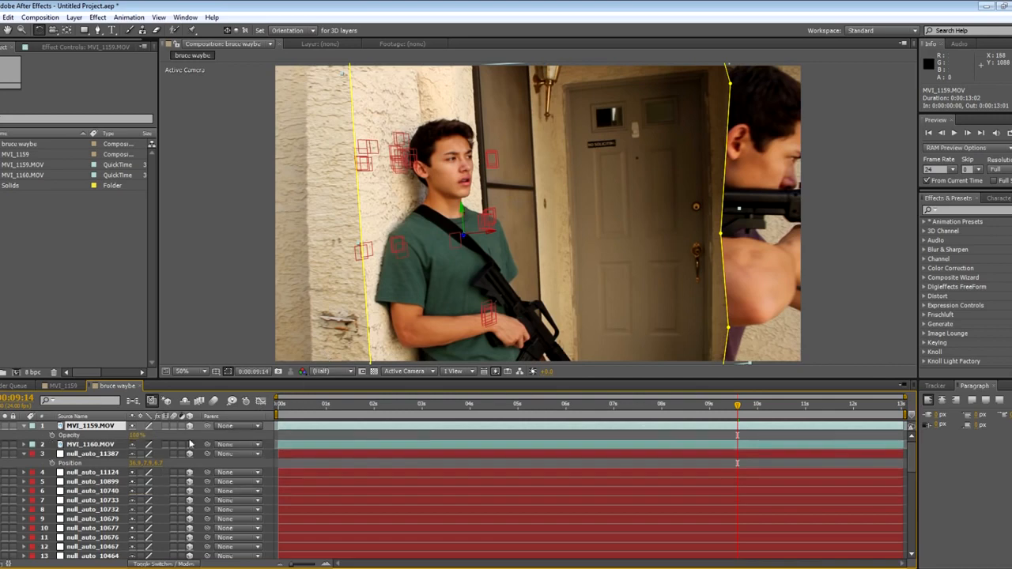
pyautogui.moveTo(136, 435); pyautogui.dragTo(106, 442)
pyautogui.click(90, 427)
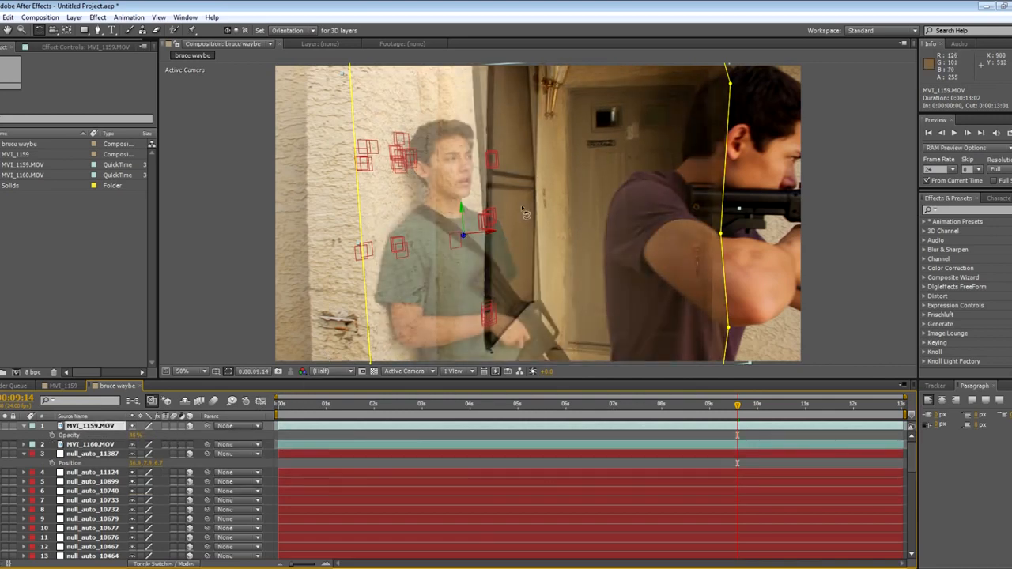
pyautogui.moveTo(464, 236); pyautogui.dragTo(468, 233)
# - Move the semi-transparent MVI_1159.MOV layer up to position 37.1, 2.0, -0.3 against the background take
pyautogui.press('v')
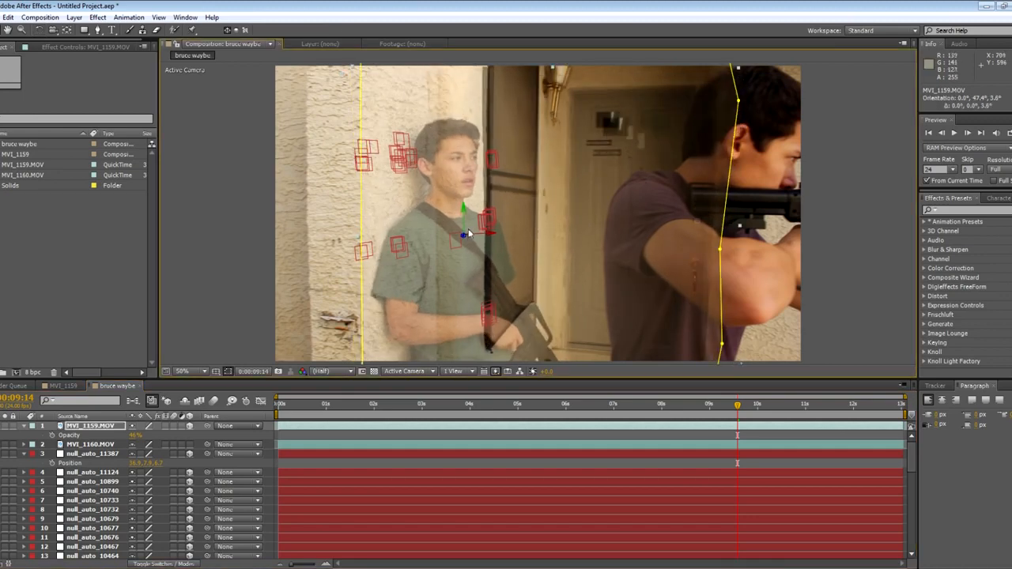
pyautogui.moveTo(464, 219); pyautogui.dragTo(467, 223)
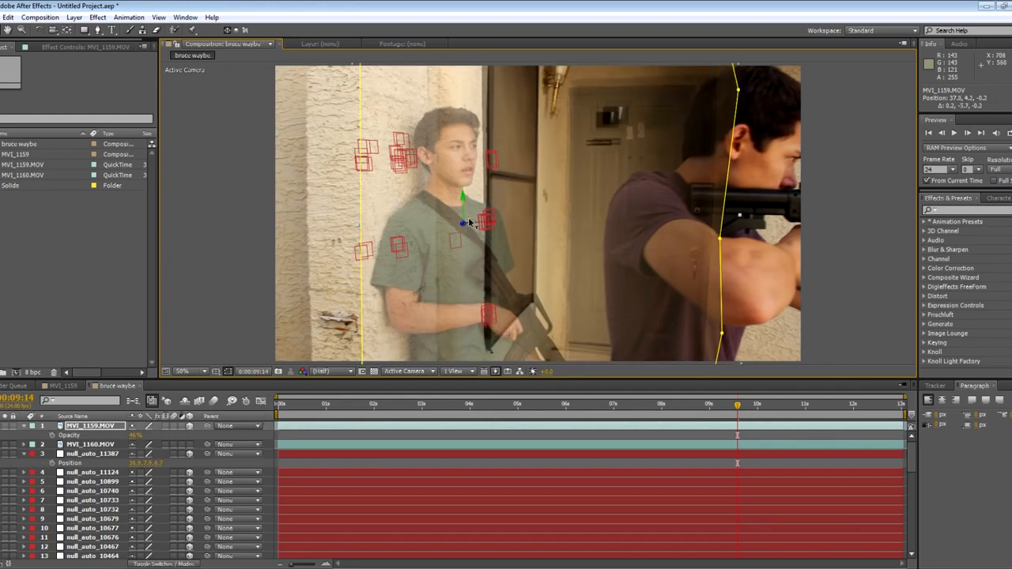
pyautogui.moveTo(467, 219); pyautogui.dragTo(466, 216)
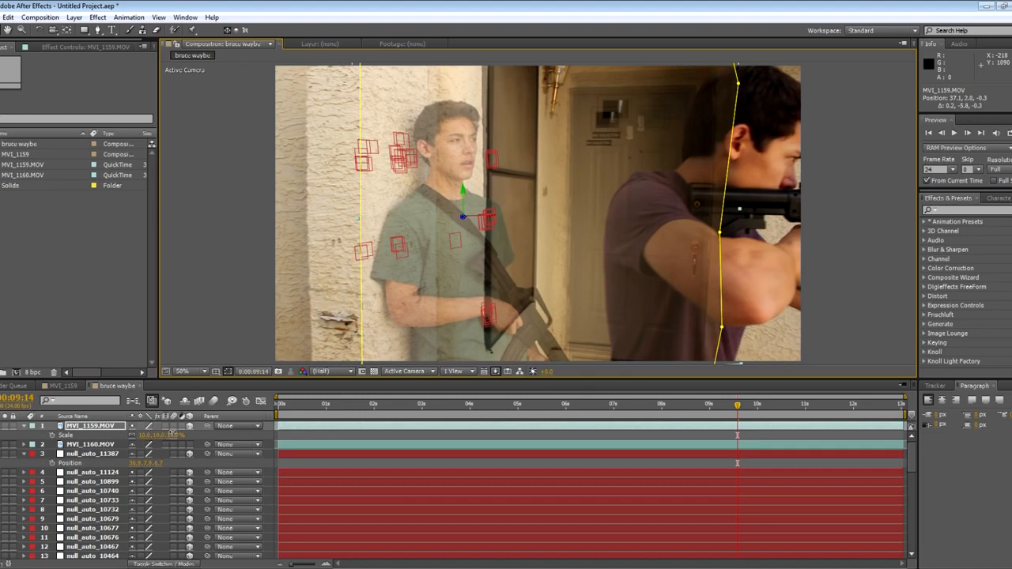
# - Scale the MVI_1159.MOV layer to 9% and shift it sideways to position 38.3, 2.2, -1.9
pyautogui.click(172, 434)
pyautogui.click(224, 436)
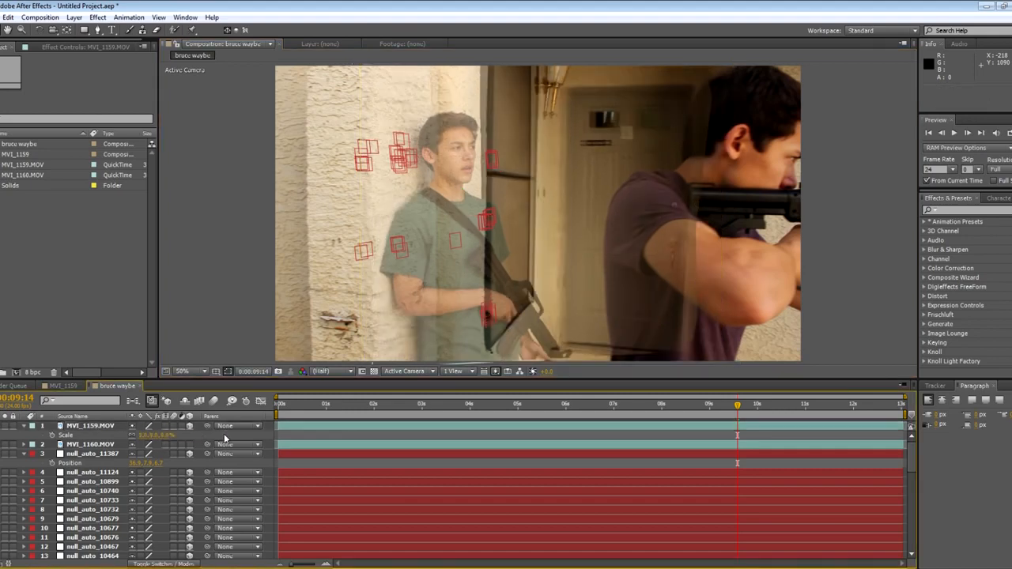
pyautogui.click(76, 427)
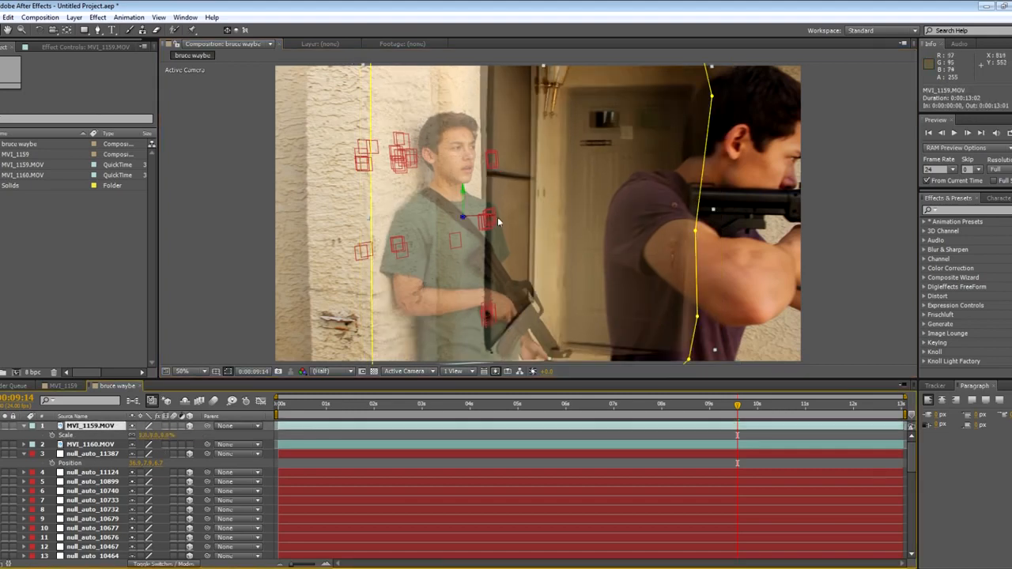
pyautogui.moveTo(516, 226); pyautogui.dragTo(518, 229)
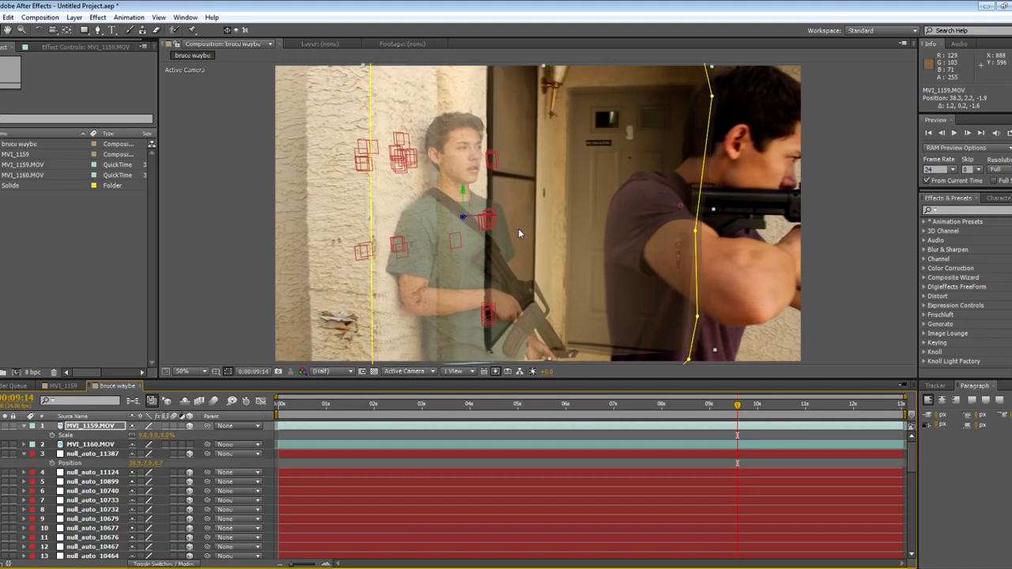
# - Restore the aligned MVI_1159.MOV layer's opacity to 100%
pyautogui.click(105, 427)
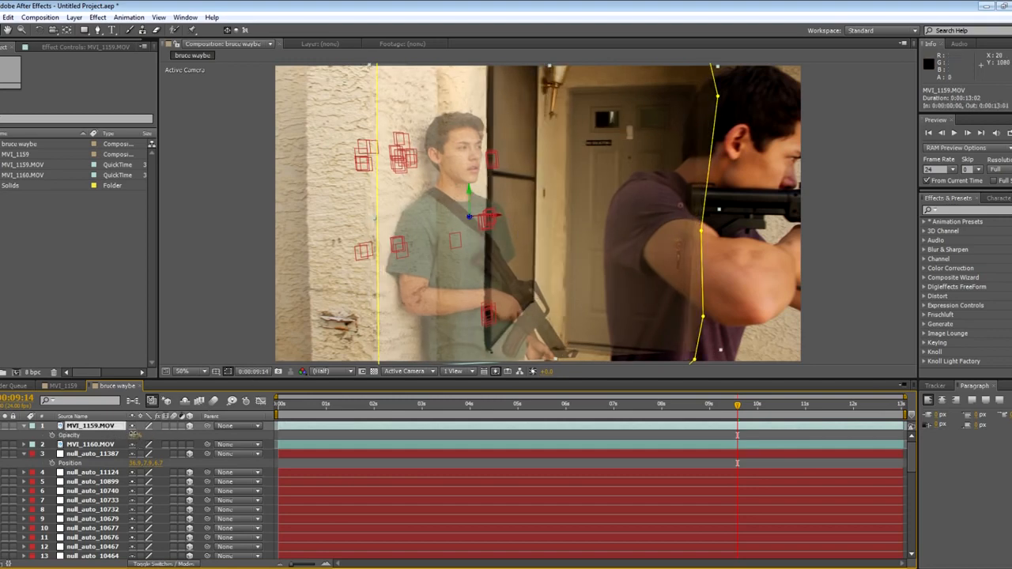
pyautogui.moveTo(133, 435); pyautogui.dragTo(236, 443)
pyautogui.click(241, 435)
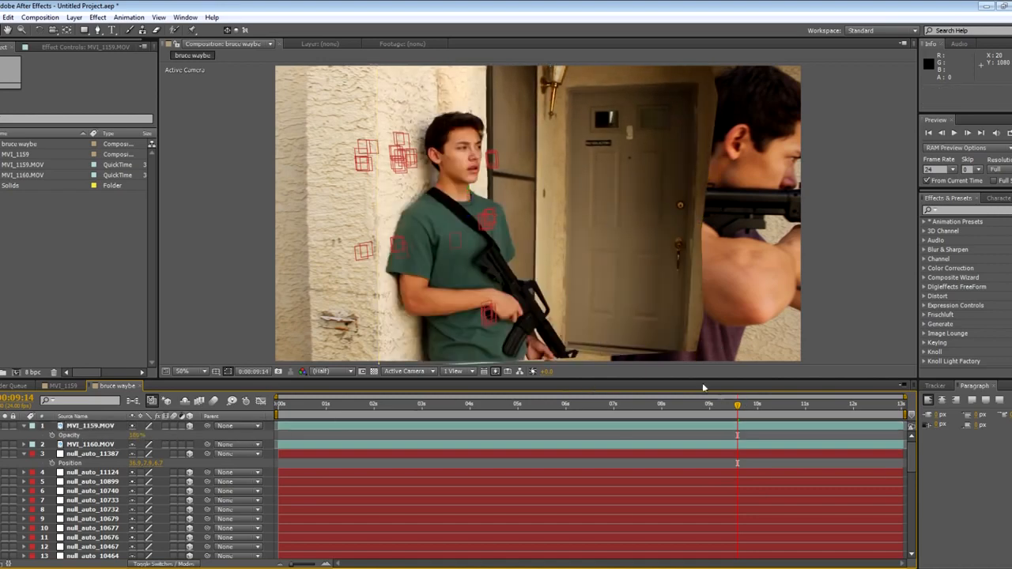
# - Feather the MVI_1159.MOV layer's mask by 107 pixels
pyautogui.click(90, 426)
pyautogui.press('f')
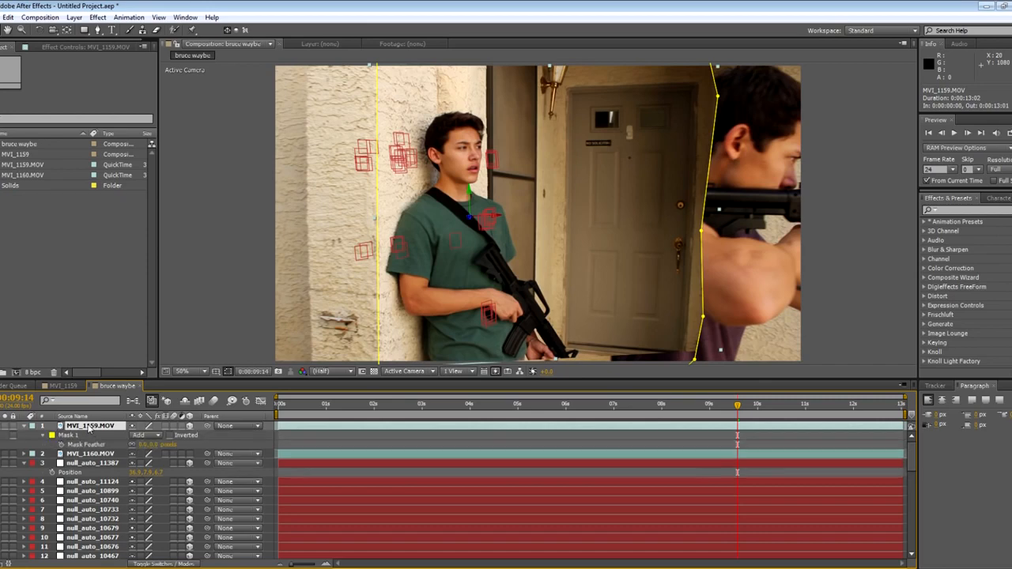
pyautogui.click(156, 446)
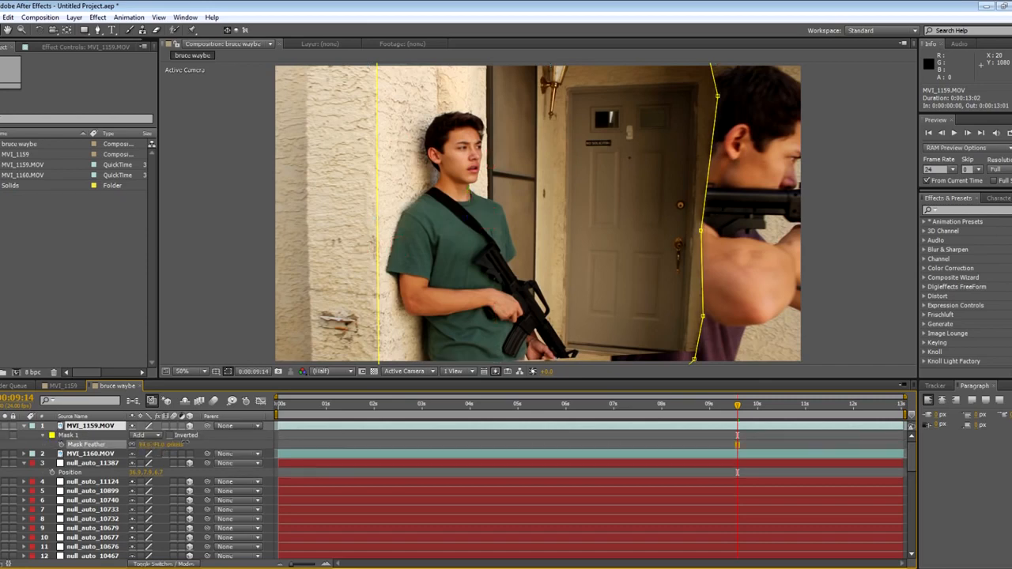
pyautogui.moveTo(211, 440); pyautogui.dragTo(212, 441)
pyautogui.click(222, 443)
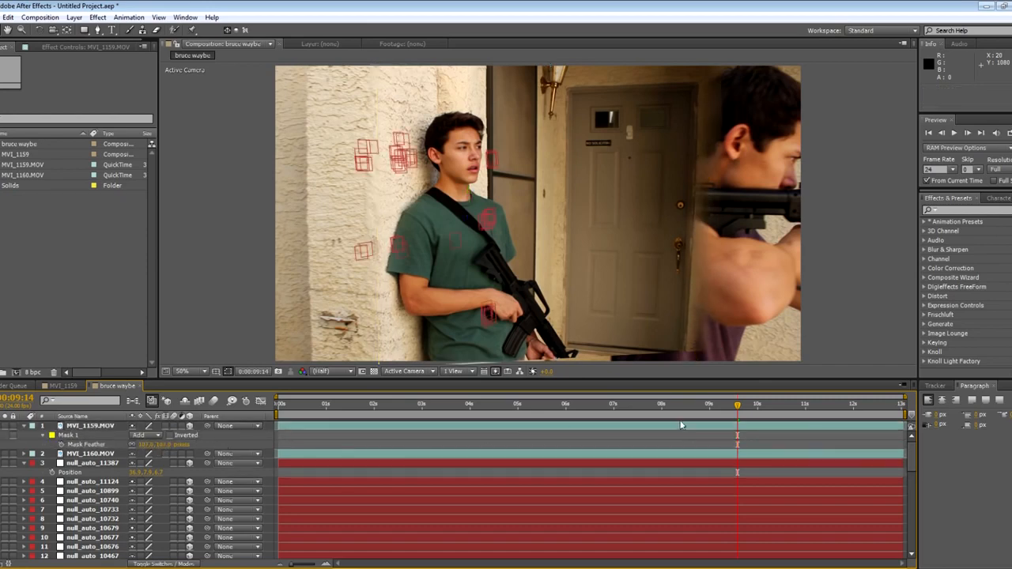
# - Set the RAM preview resolution to Auto and preview the clone composite from 0:00:04:23
pyautogui.moveTo(736, 406); pyautogui.dragTo(605, 417)
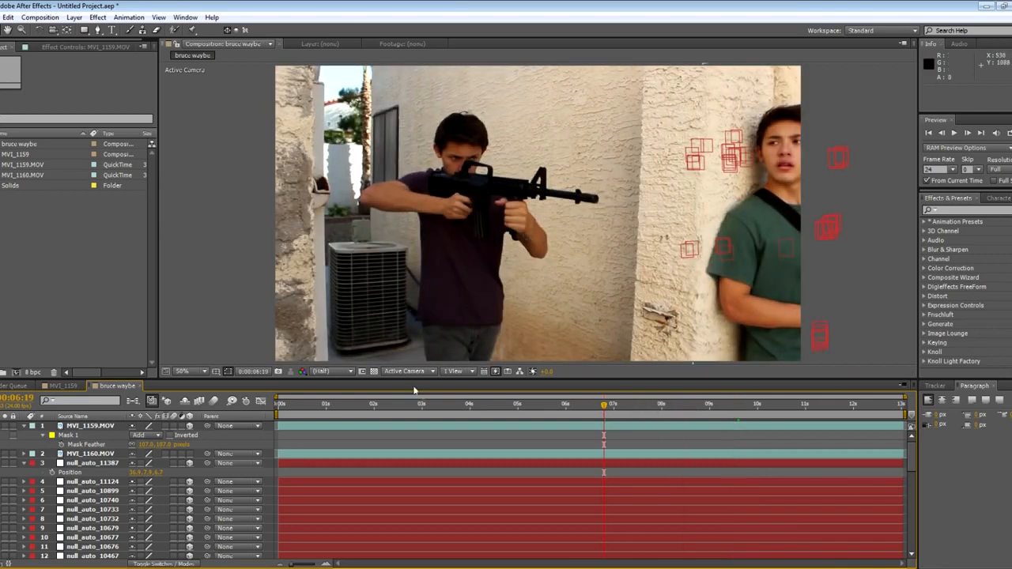
pyautogui.moveTo(435, 407); pyautogui.dragTo(516, 408)
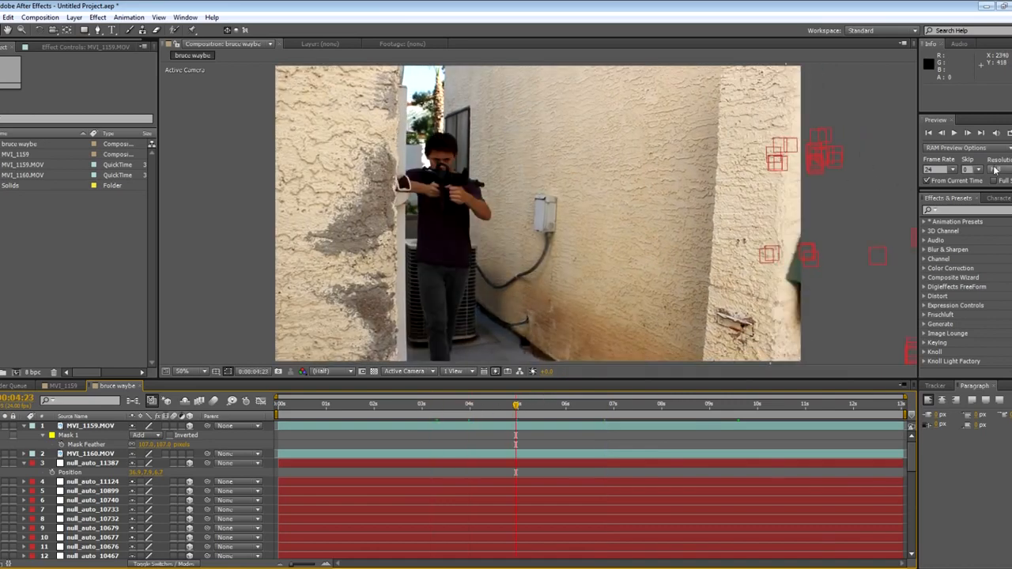
pyautogui.click(994, 169)
pyautogui.click(988, 173)
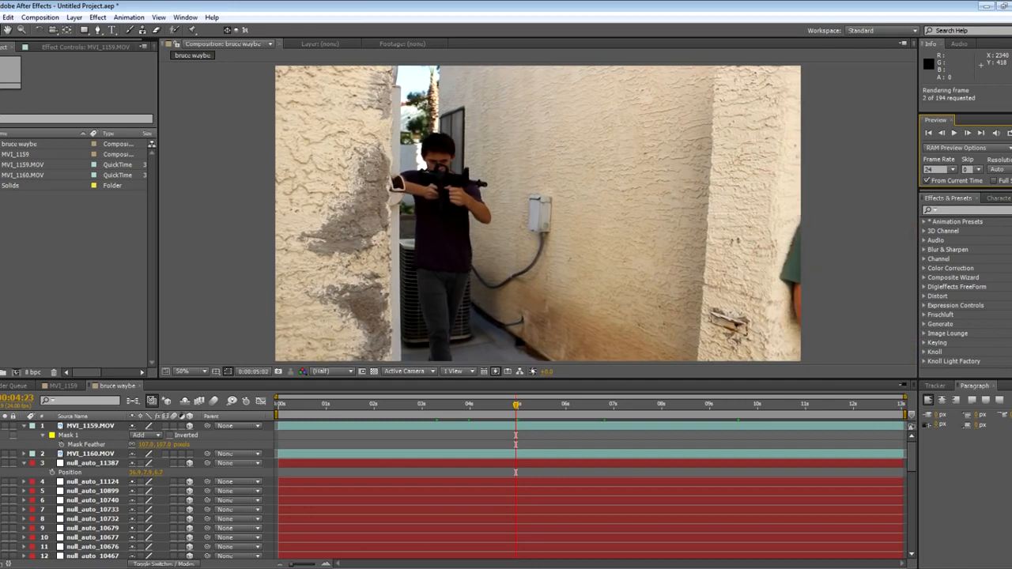
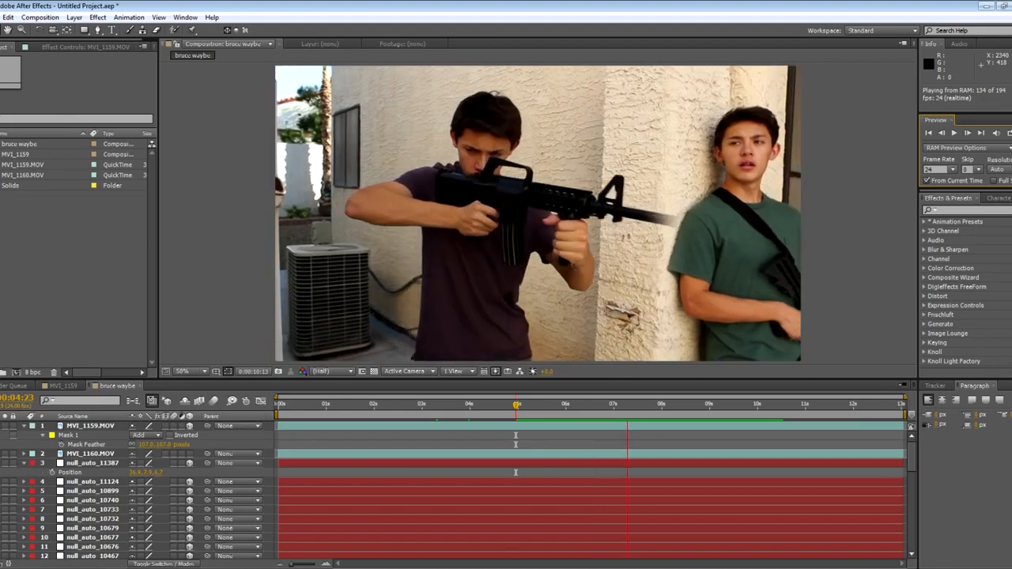
pyautogui.press('space')
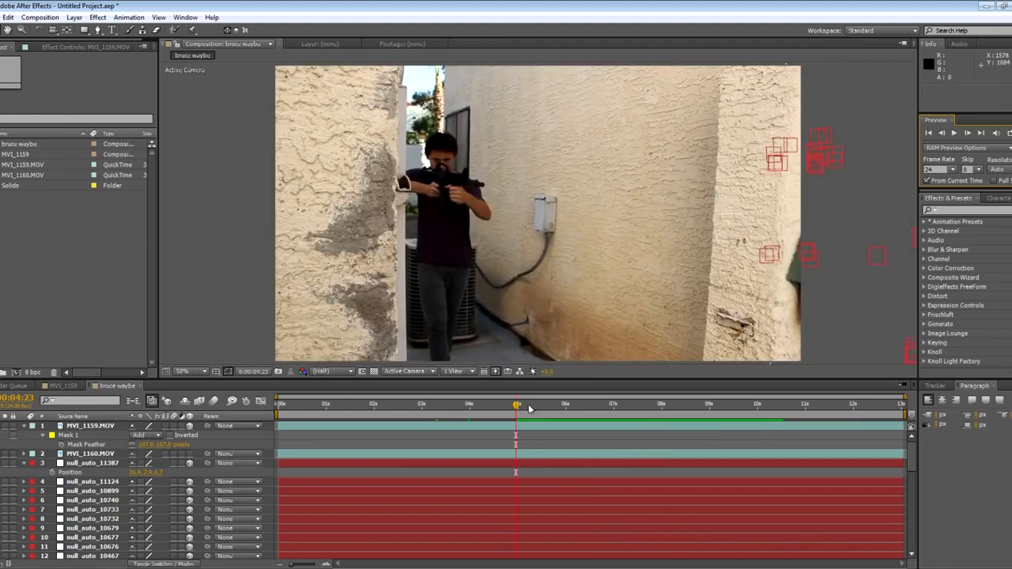
# - At 0:00:08:05, slide the MVI_1159.MOV layer in time to start at 0:00:00:18 and scrub through to check the timing
pyautogui.moveTo(529, 408); pyautogui.dragTo(672, 425)
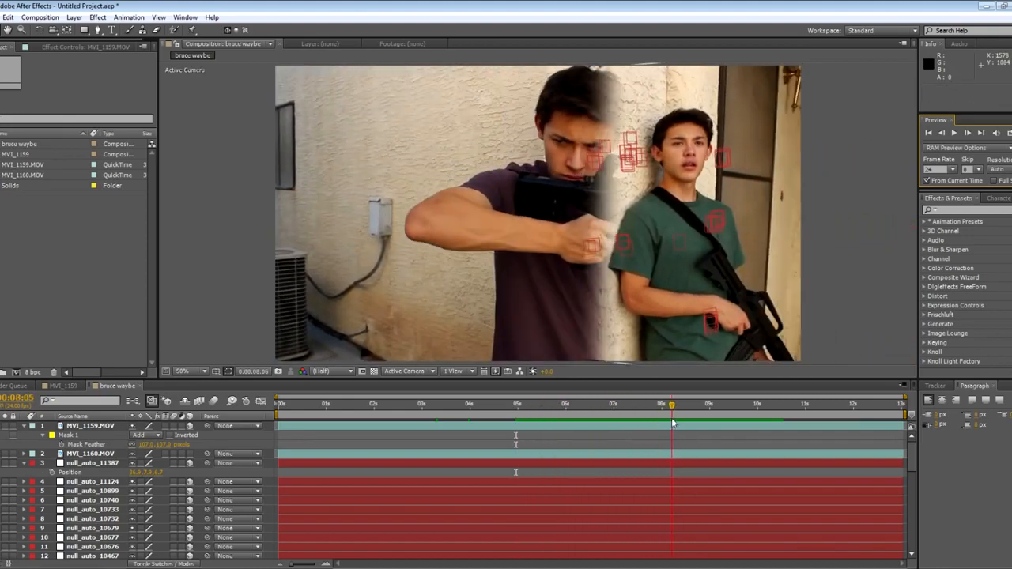
pyautogui.click(92, 428)
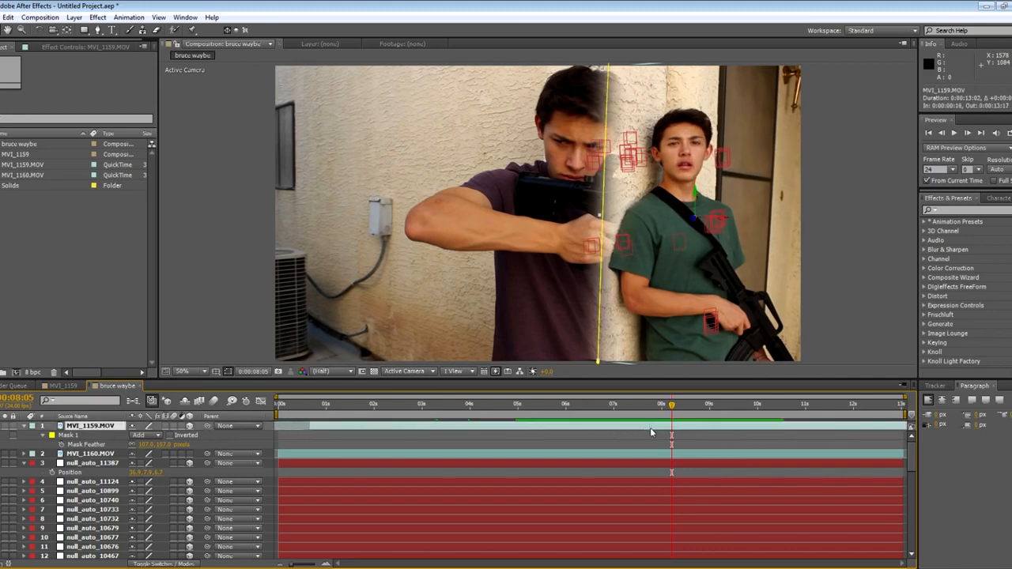
pyautogui.moveTo(651, 429); pyautogui.dragTo(654, 429)
pyautogui.moveTo(562, 408); pyautogui.dragTo(782, 389)
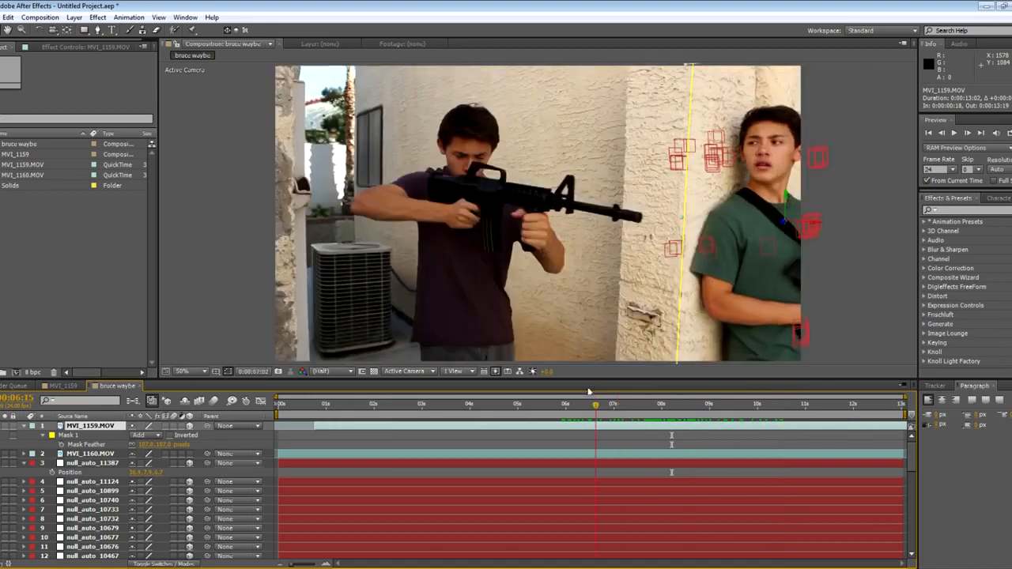
# - Preview the clone composite from 0:00:06:07 and collapse the expanded layer properties in the timeline
pyautogui.press('KP_0')
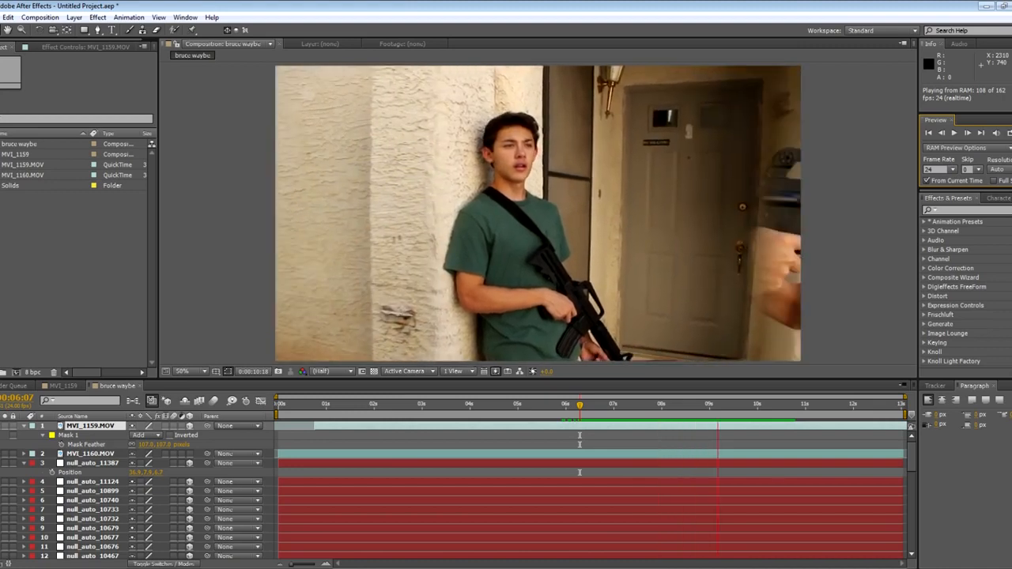
pyautogui.press('space')
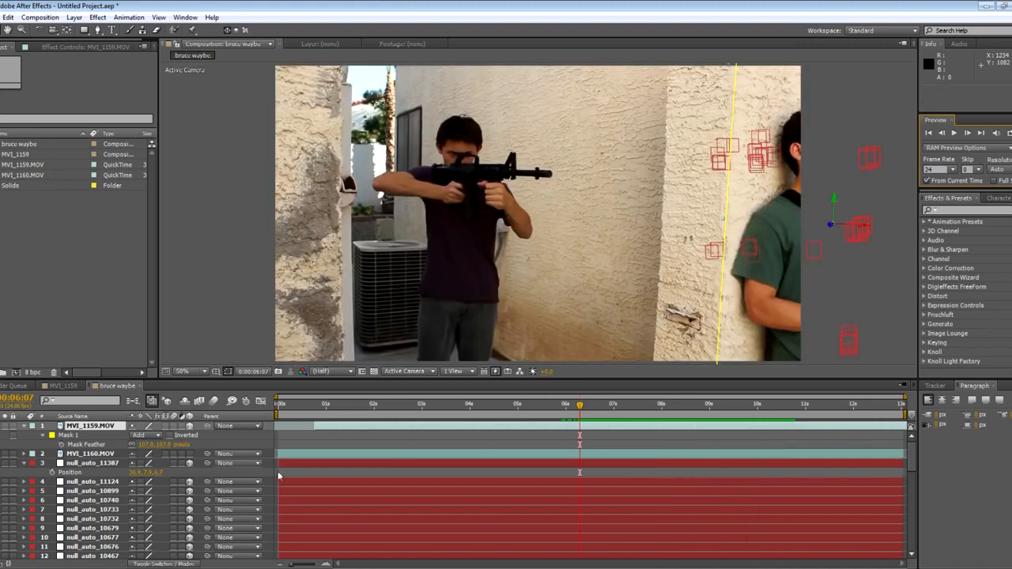
pyautogui.click(25, 426)
pyautogui.click(25, 445)
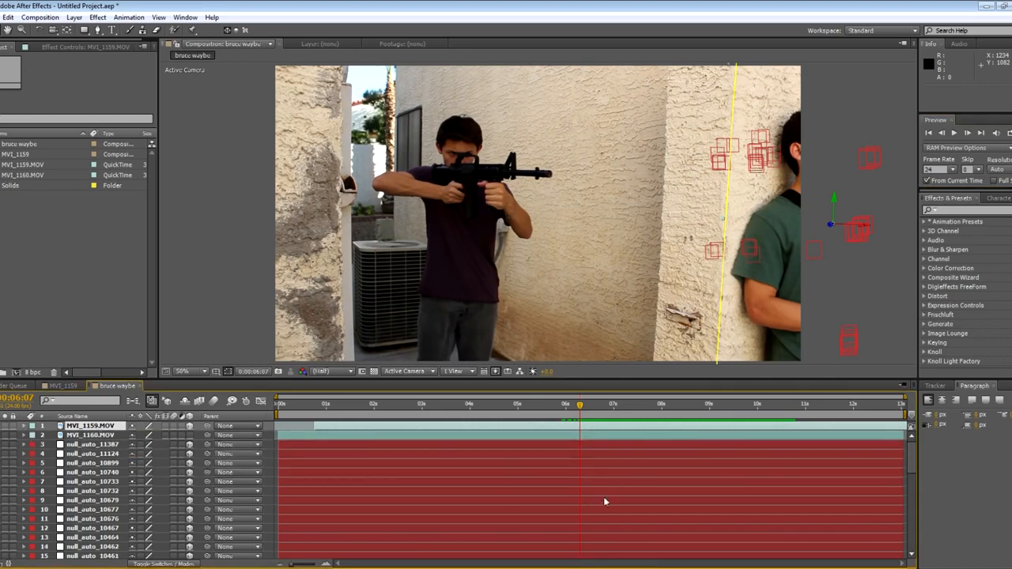
# - At 0:00:08:05, hide and show the MVI_1159.MOV layer to check how it covers the actor in MVI_1160.MOV
pyautogui.moveTo(577, 408); pyautogui.dragTo(672, 405)
pyautogui.click(104, 428)
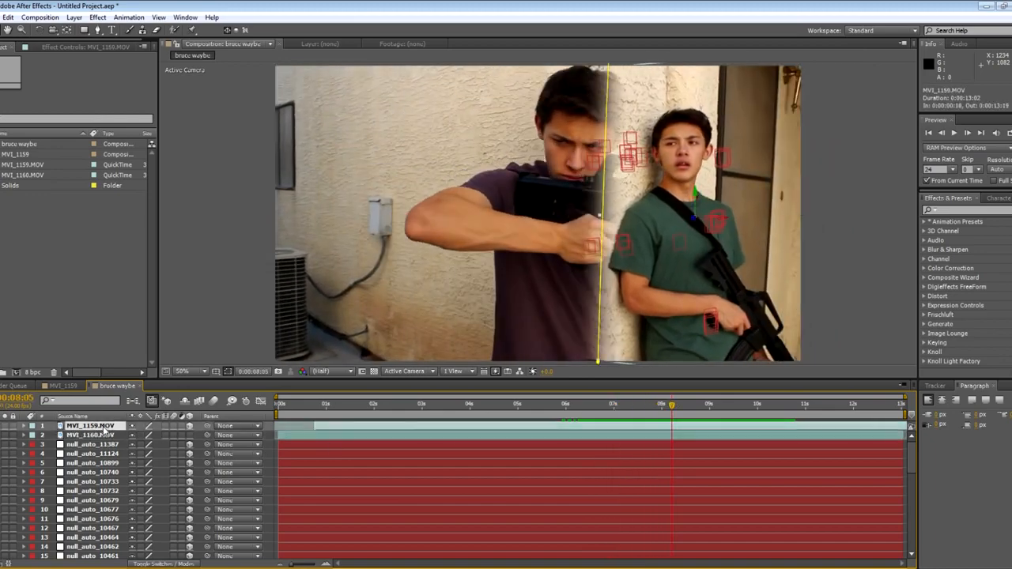
pyautogui.click(1, 426)
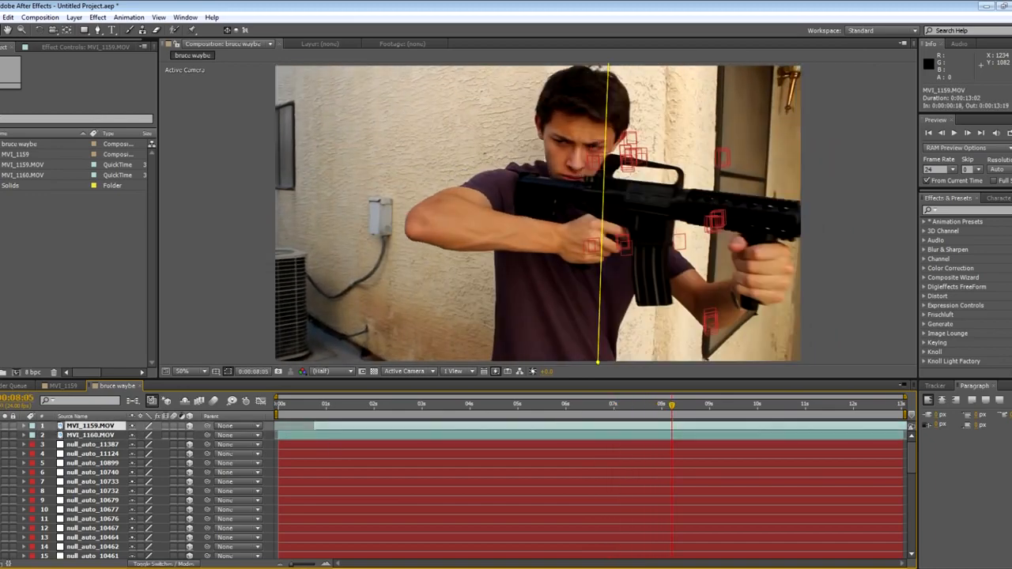
pyautogui.click(1, 426)
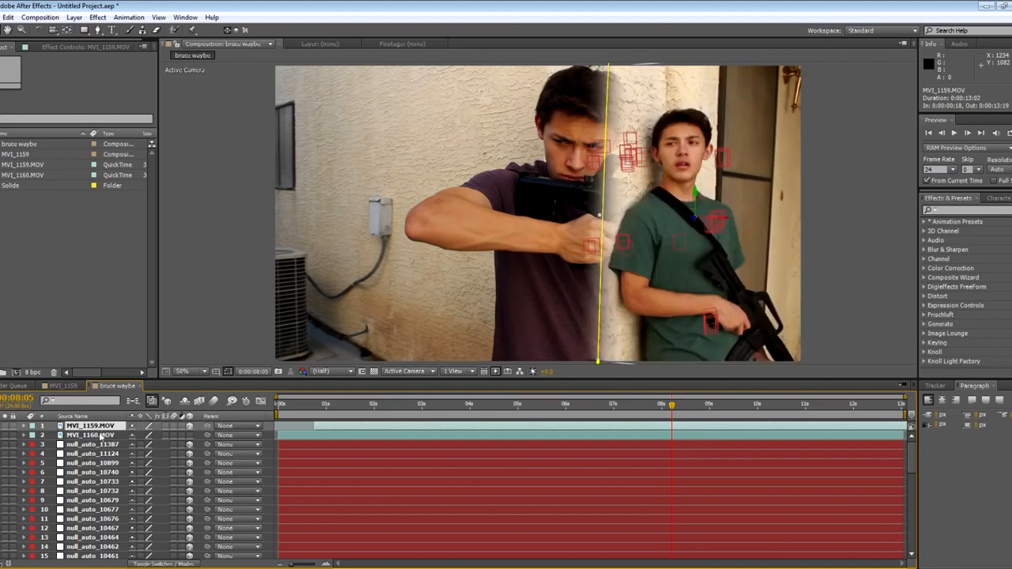
# - Place the MVI_1160.MOV layer above MVI_1159.MOV and, at 0:00:03:10, set the composition resolution to Full
pyautogui.moveTo(89, 435); pyautogui.dragTo(105, 428)
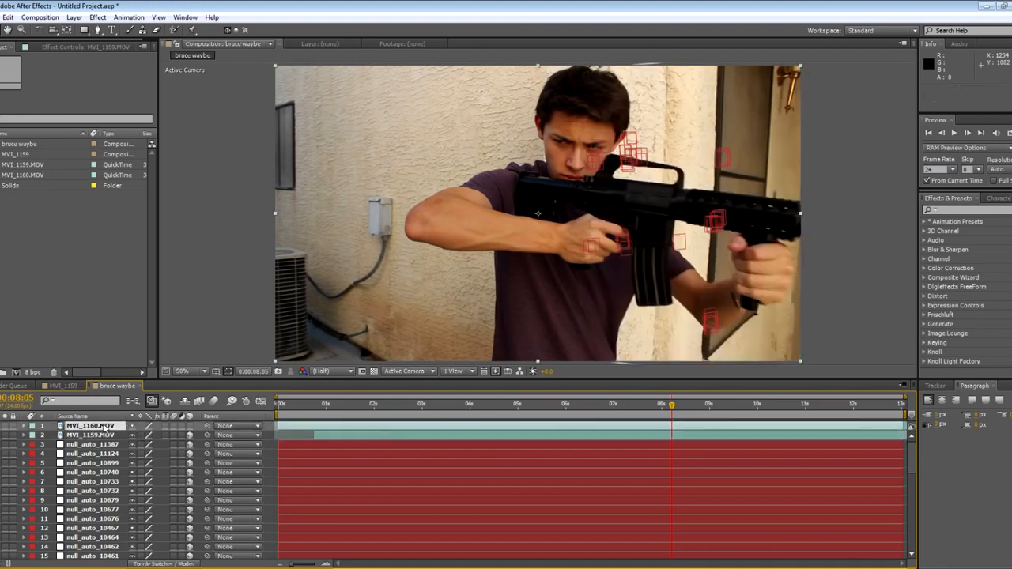
pyautogui.moveTo(646, 408); pyautogui.dragTo(442, 405)
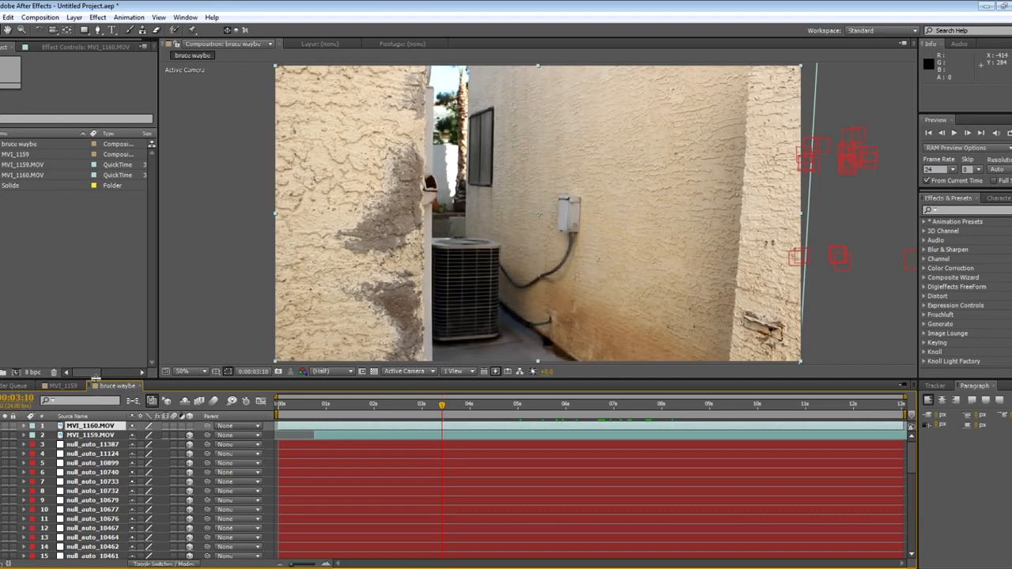
pyautogui.doubleClick(95, 426)
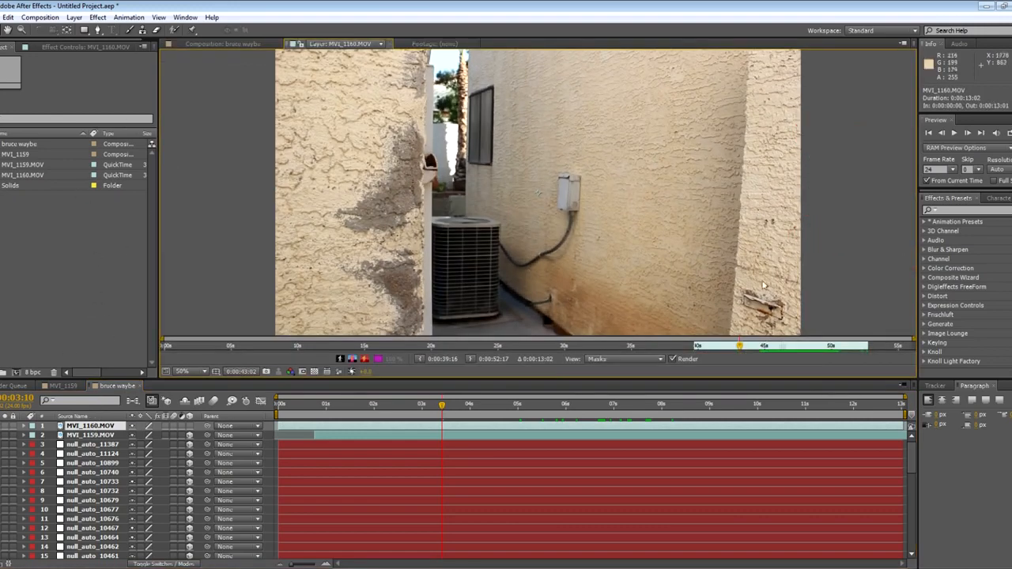
pyautogui.click(211, 44)
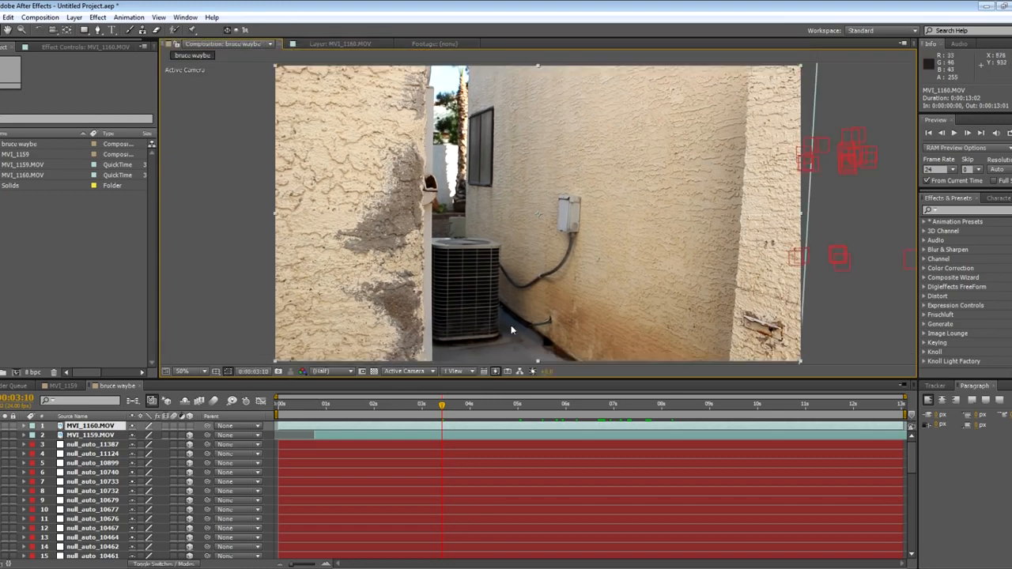
pyautogui.click(336, 371)
pyautogui.click(340, 400)
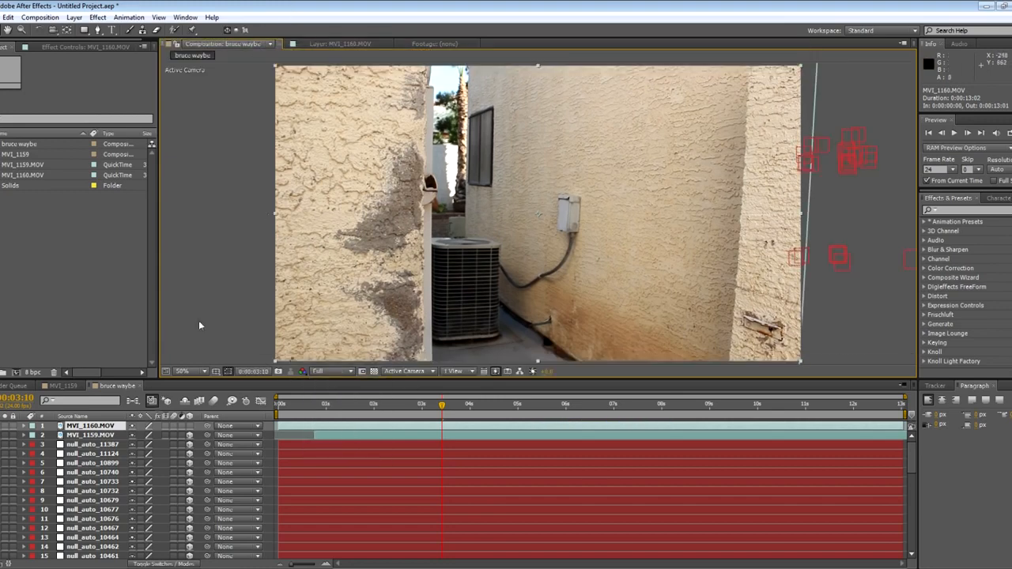
# - Open the MVI_1160.MOV layer on its own and mark the near wall as foreground with the Roto Brush
pyautogui.doubleClick(107, 427)
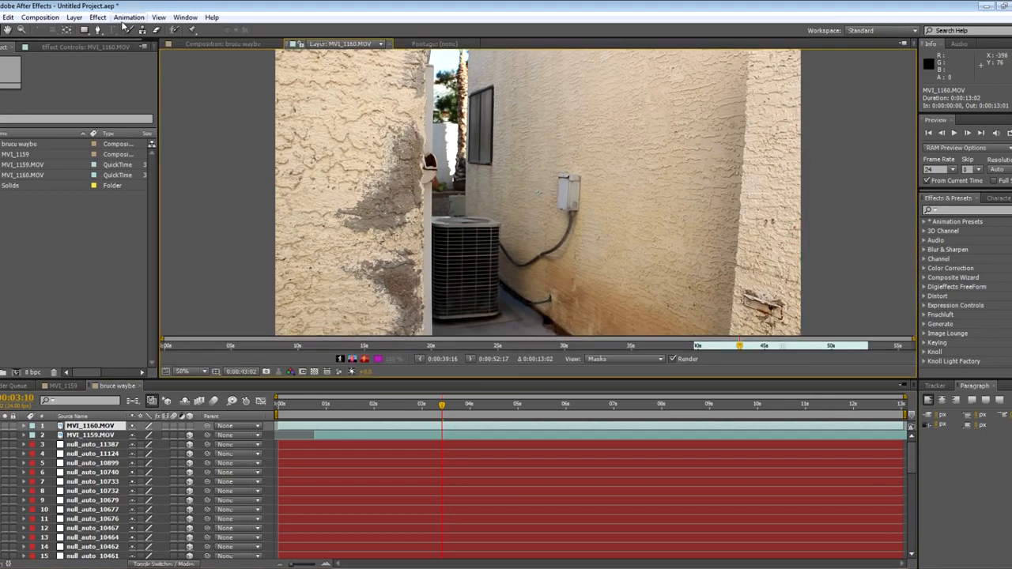
pyautogui.click(175, 30)
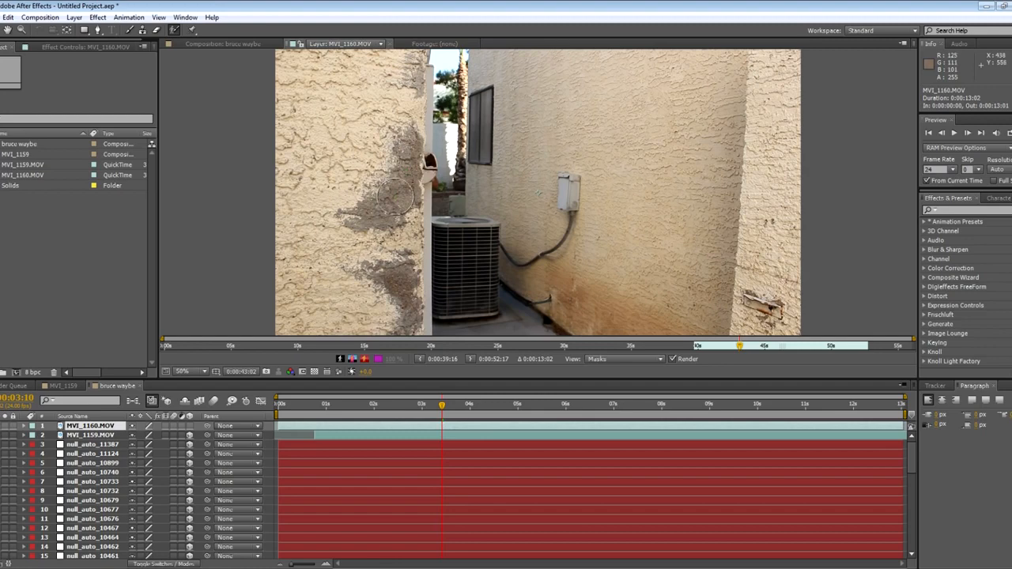
pyautogui.moveTo(388, 68)
pyautogui.mouseDown()
pyautogui.moveTo(347, 315)
pyautogui.moveTo(295, 188)
pyautogui.moveTo(300, 107)
pyautogui.mouseUp()
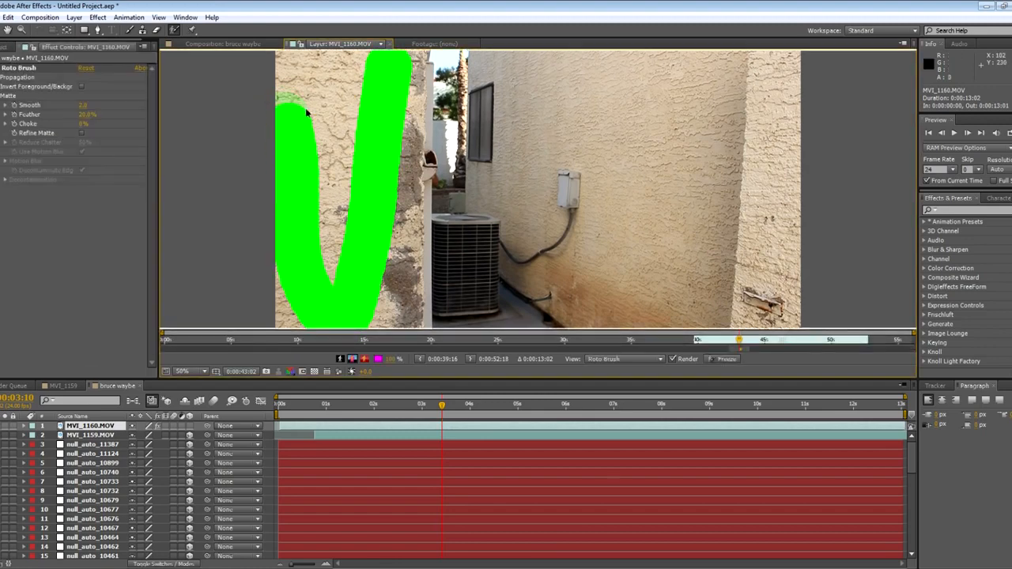
pyautogui.click(409, 166)
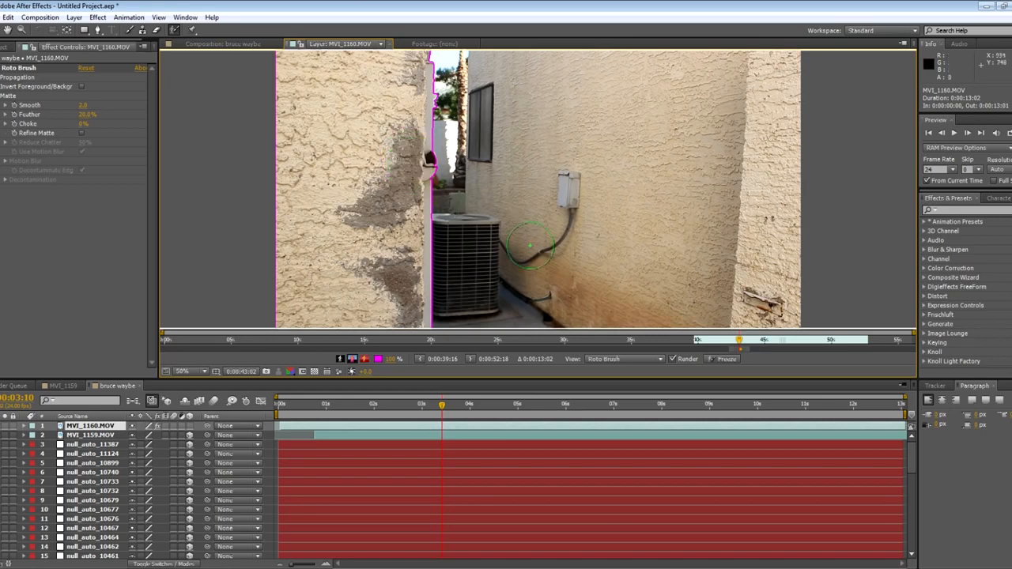
pyautogui.moveTo(530, 245)
pyautogui.mouseDown()
pyautogui.moveTo(494, 166)
pyautogui.moveTo(699, 99)
pyautogui.moveTo(779, 189)
pyautogui.moveTo(831, 287)
pyautogui.moveTo(526, 238)
pyautogui.moveTo(468, 185)
pyautogui.mouseUp()
# - Propagate the Roto Brush selection to layer time 0:00:43:08 and extend it over the arm emerging from behind the wall edge
pyautogui.click(956, 134)
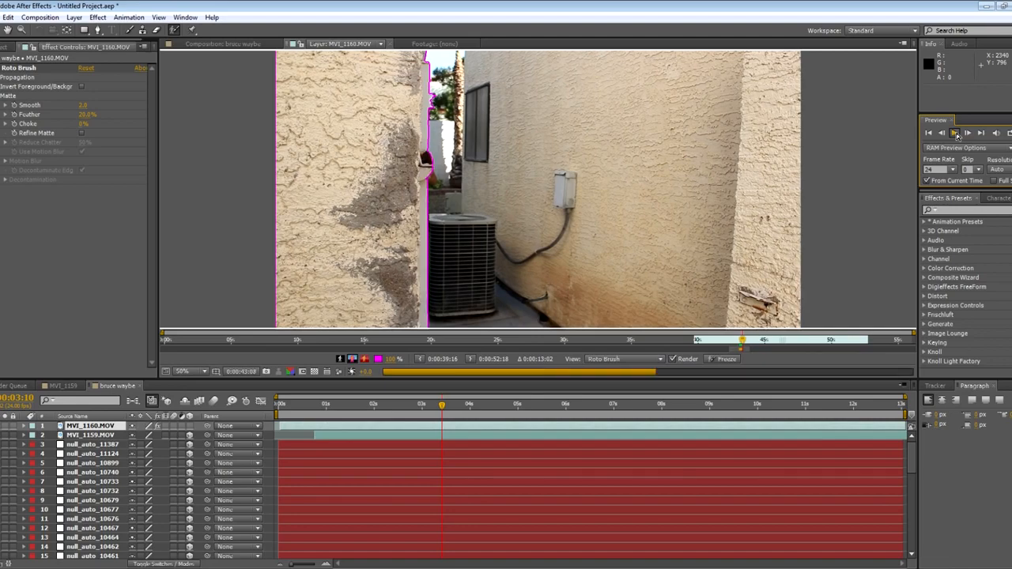
pyautogui.click(955, 133)
pyautogui.press('.')
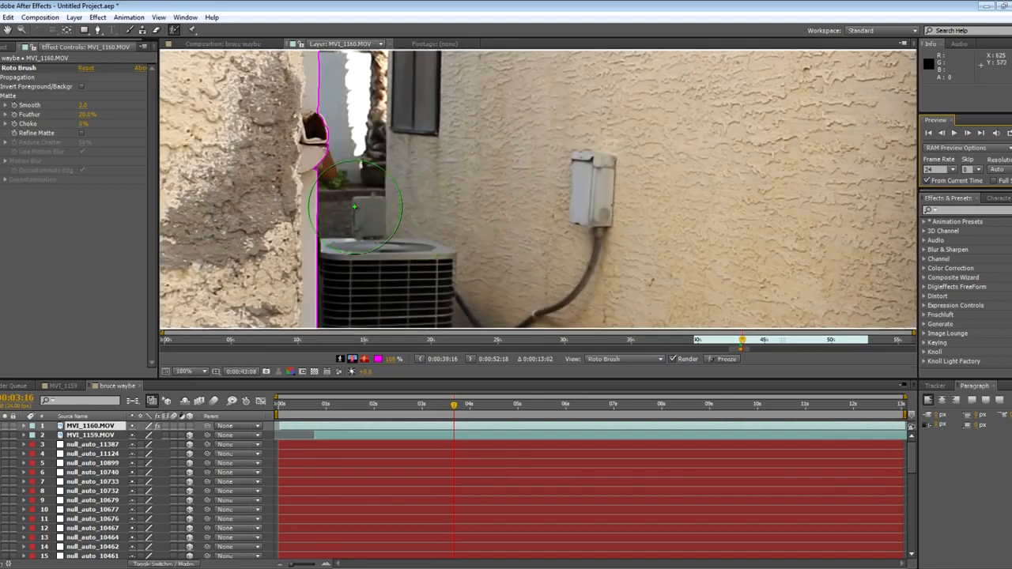
pyautogui.moveTo(352, 186); pyautogui.dragTo(276, 187)
pyautogui.click(319, 165)
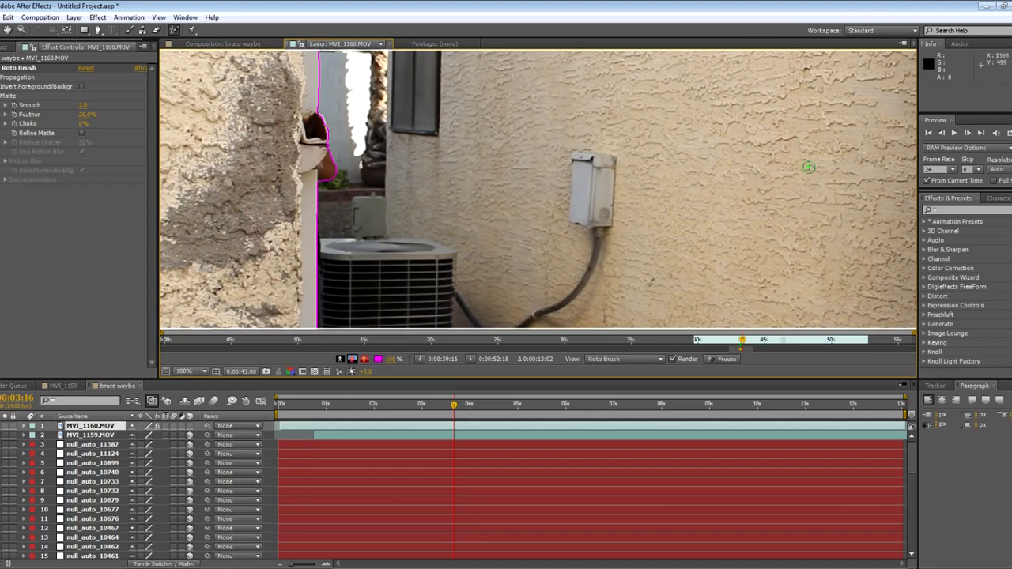
# - At layer time 0:00:43:10, add the dark clothing beside the wall to the roto selection and subtract the air conditioner
pyautogui.click(952, 134)
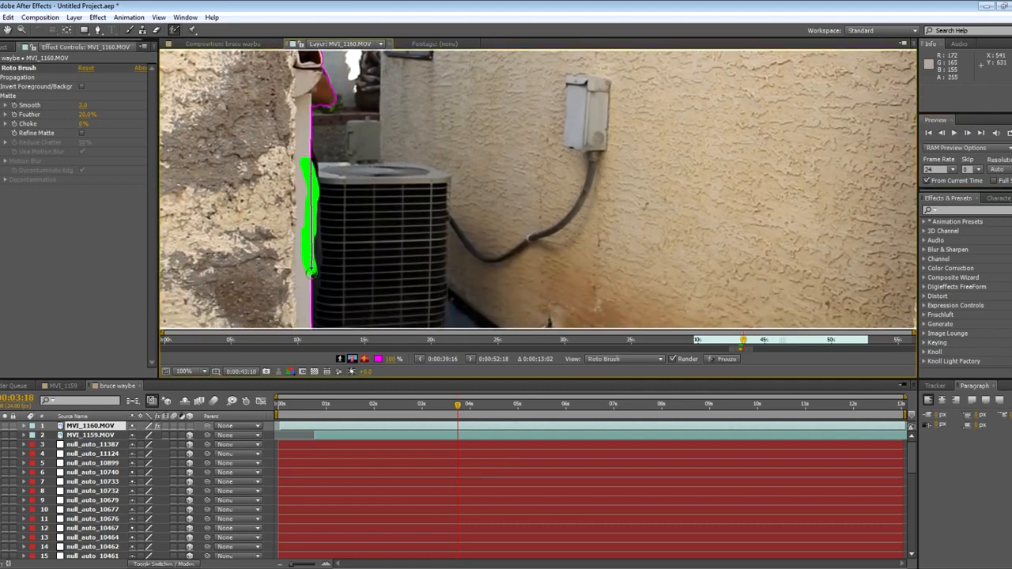
pyautogui.moveTo(312, 273); pyautogui.dragTo(310, 289)
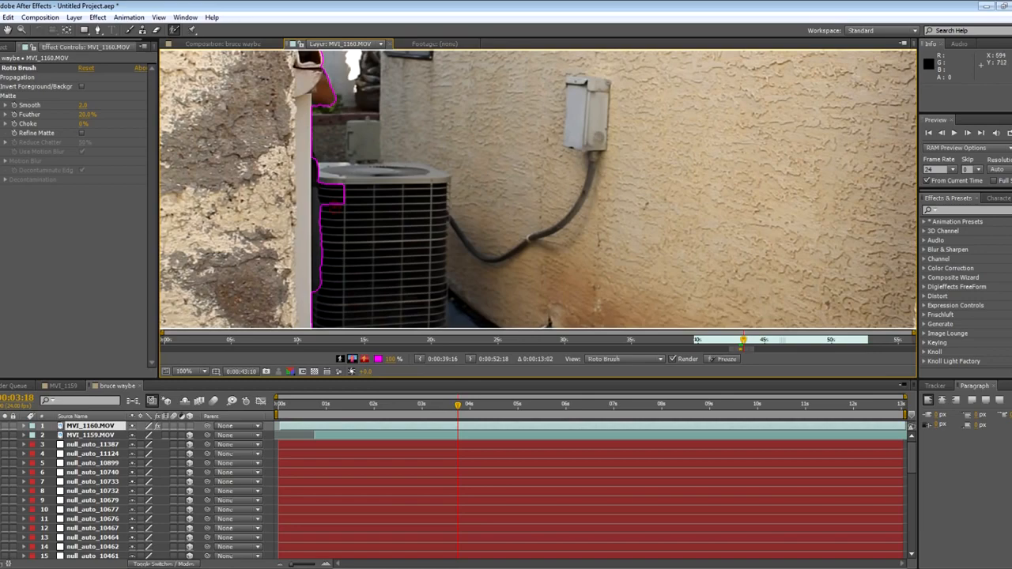
pyautogui.moveTo(336, 181); pyautogui.dragTo(335, 207)
pyautogui.moveTo(349, 251); pyautogui.dragTo(346, 214)
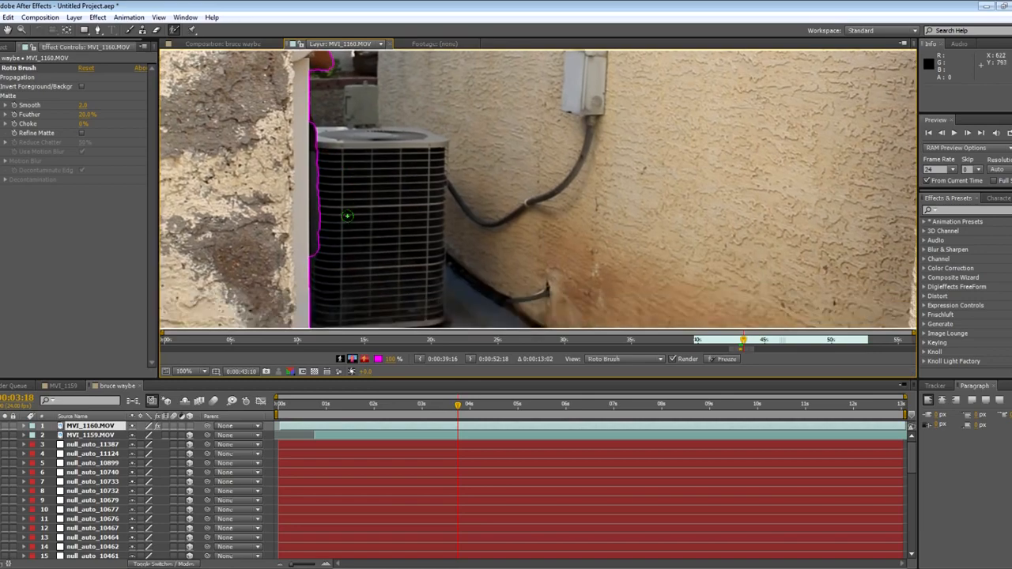
pyautogui.scroll(-1, 345, 223)
pyautogui.moveTo(395, 172); pyautogui.dragTo(374, 244)
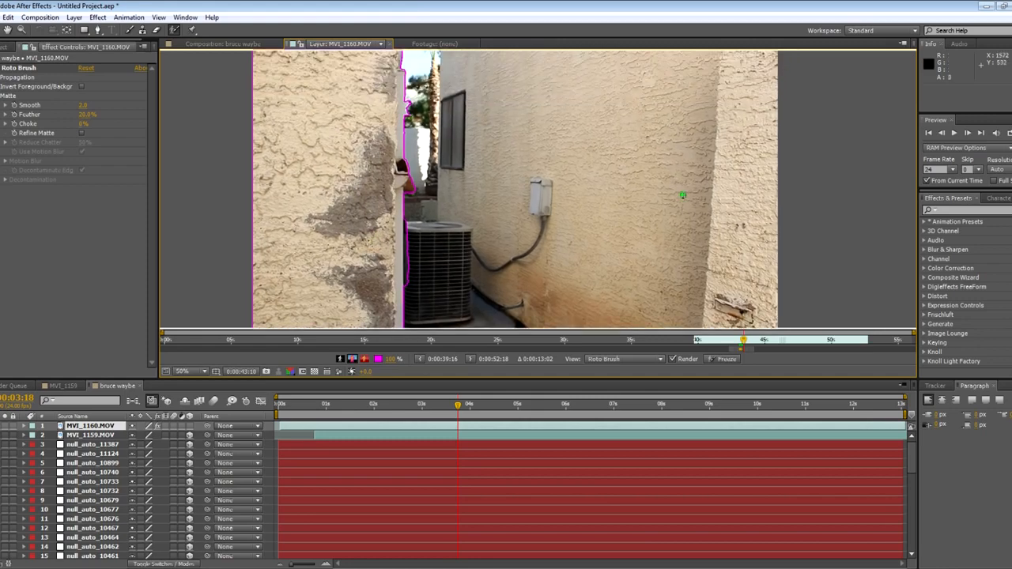
# - At layer time 0:00:43:12, extend the roto selection down the actor's body beside the wall and subtract the air conditioner grille
pyautogui.click(953, 134)
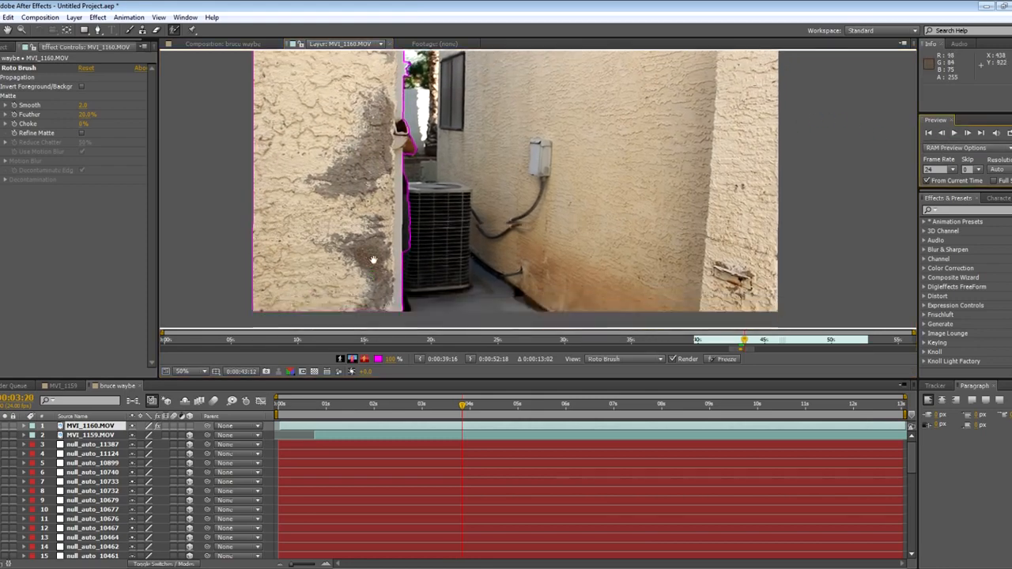
pyautogui.scroll(2, 425, 219)
pyautogui.moveTo(424, 219); pyautogui.dragTo(501, 129)
pyautogui.scroll(2, 501, 128)
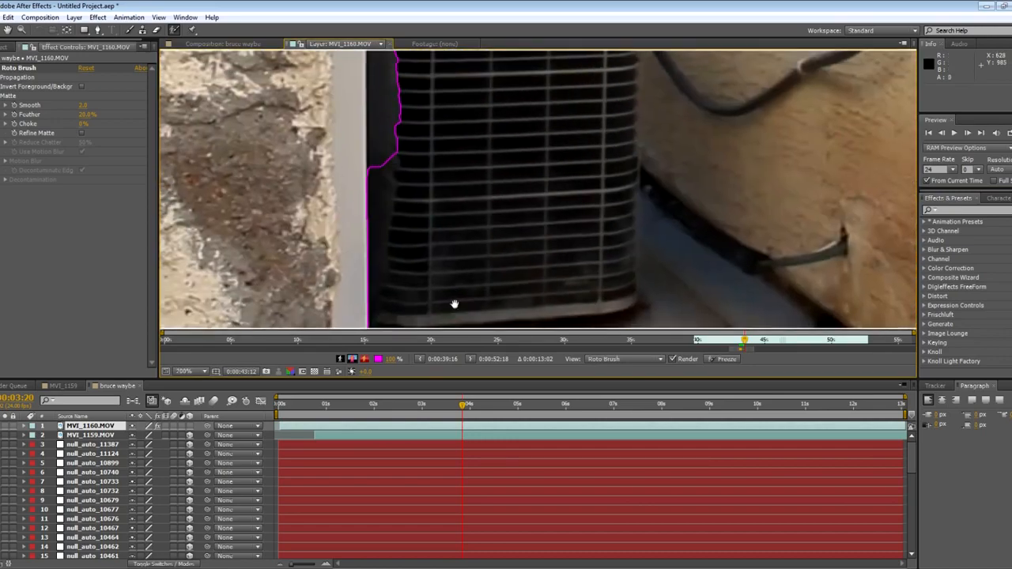
pyautogui.moveTo(370, 155); pyautogui.dragTo(370, 269)
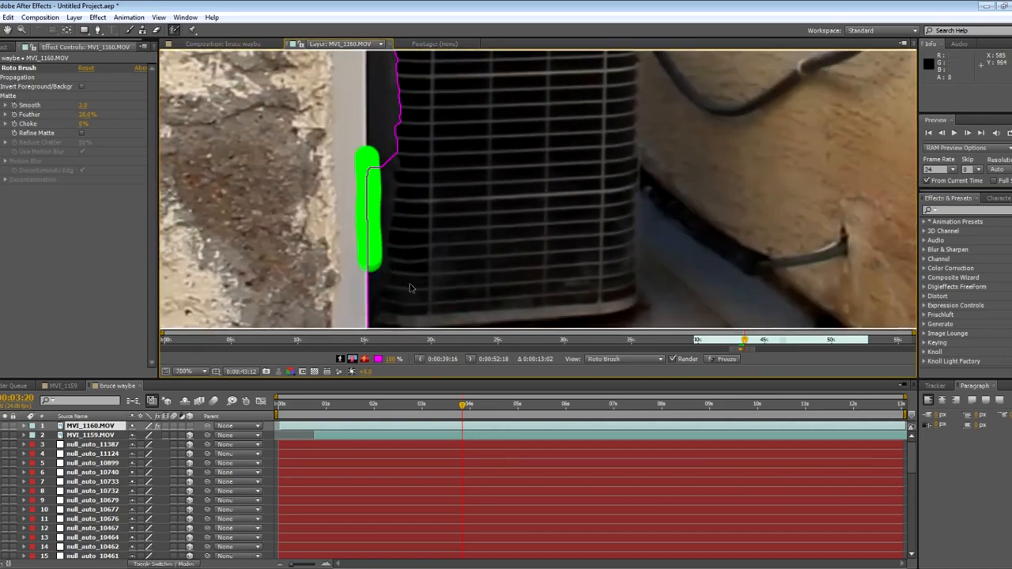
pyautogui.scroll(-3, 408, 253)
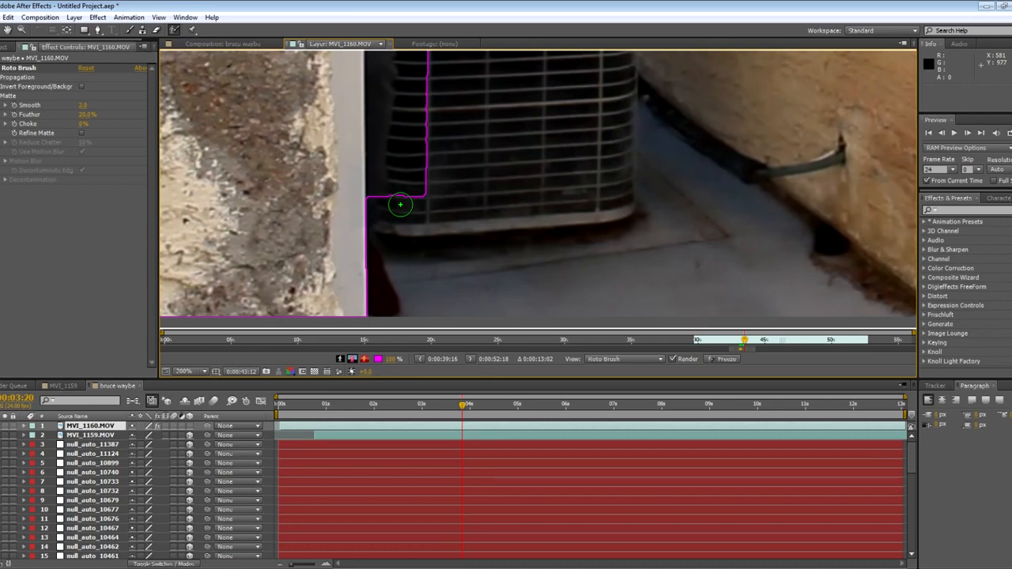
pyautogui.moveTo(400, 205)
pyautogui.mouseDown()
pyautogui.moveTo(402, 151)
pyautogui.moveTo(419, 112)
pyautogui.mouseUp()
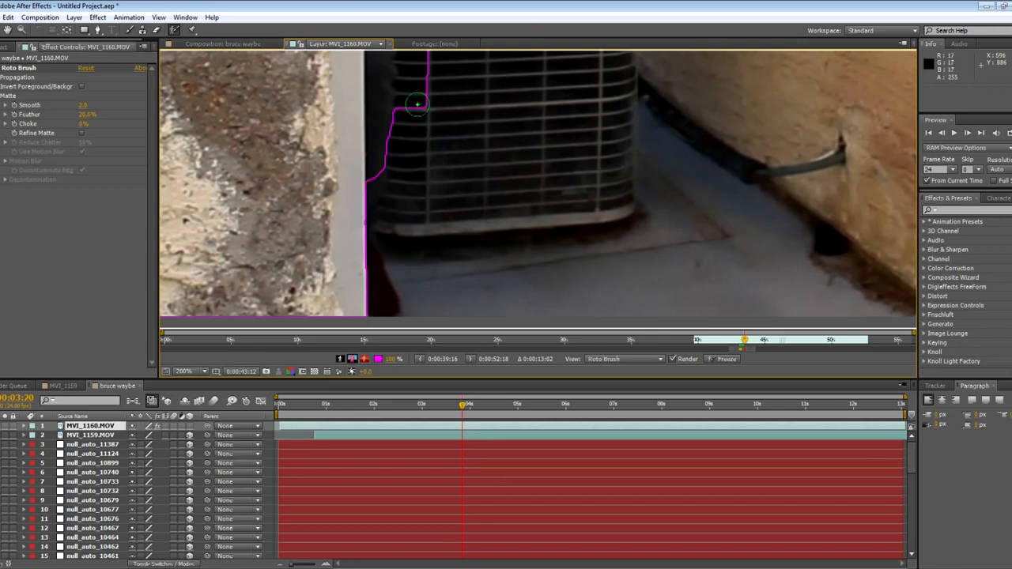
pyautogui.scroll(3, 416, 103)
pyautogui.moveTo(408, 255); pyautogui.dragTo(422, 193)
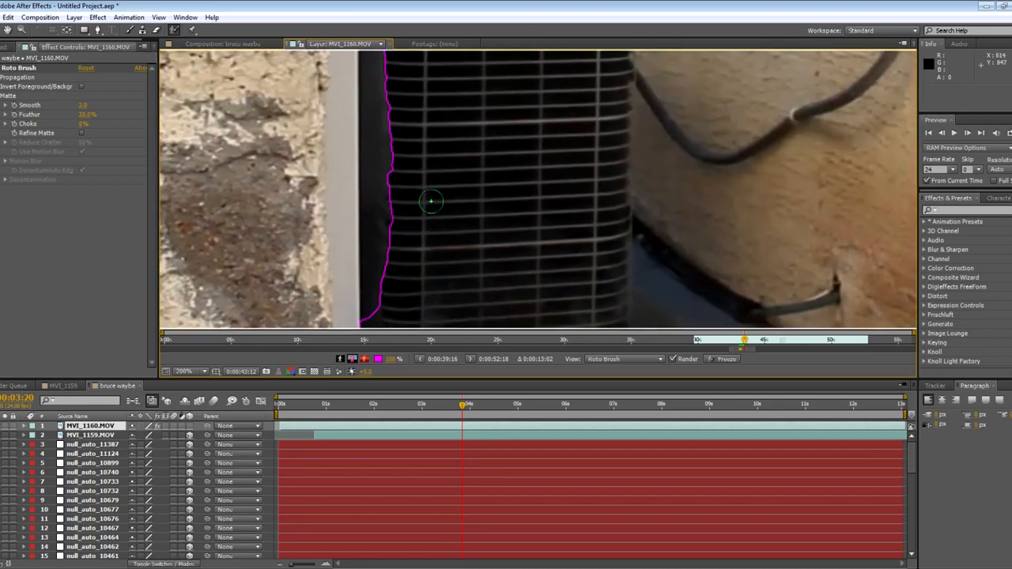
# - Add the dark area at the wall's base, in front of the air conditioner, to the roto selection
pyautogui.press(',')
pyautogui.moveTo(444, 299); pyautogui.dragTo(458, 316)
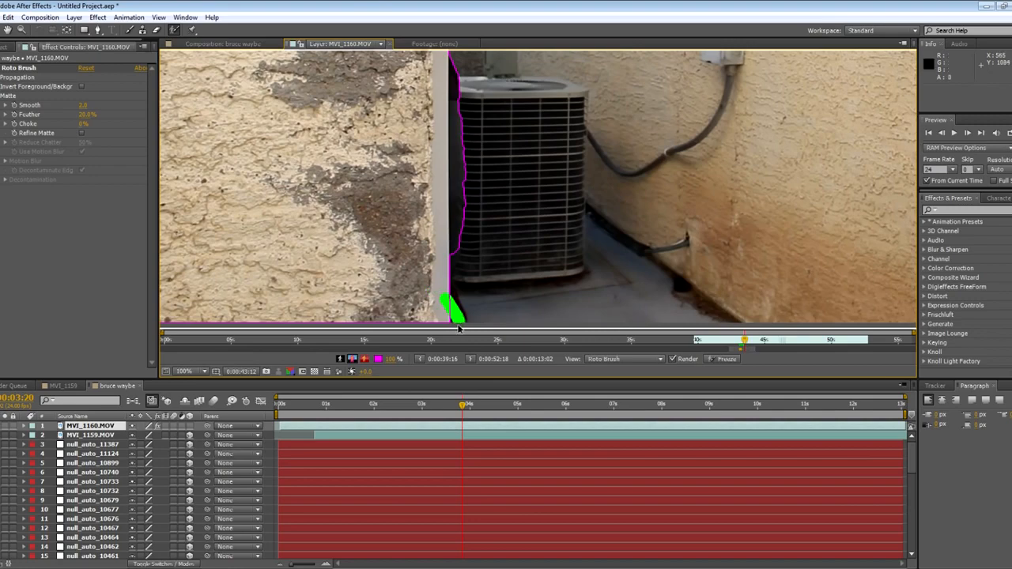
pyautogui.press(',')
pyautogui.moveTo(520, 190); pyautogui.dragTo(449, 319)
pyautogui.moveTo(577, 220)
pyautogui.mouseDown()
pyautogui.moveTo(567, 132)
pyautogui.moveTo(567, 152)
pyautogui.mouseUp()
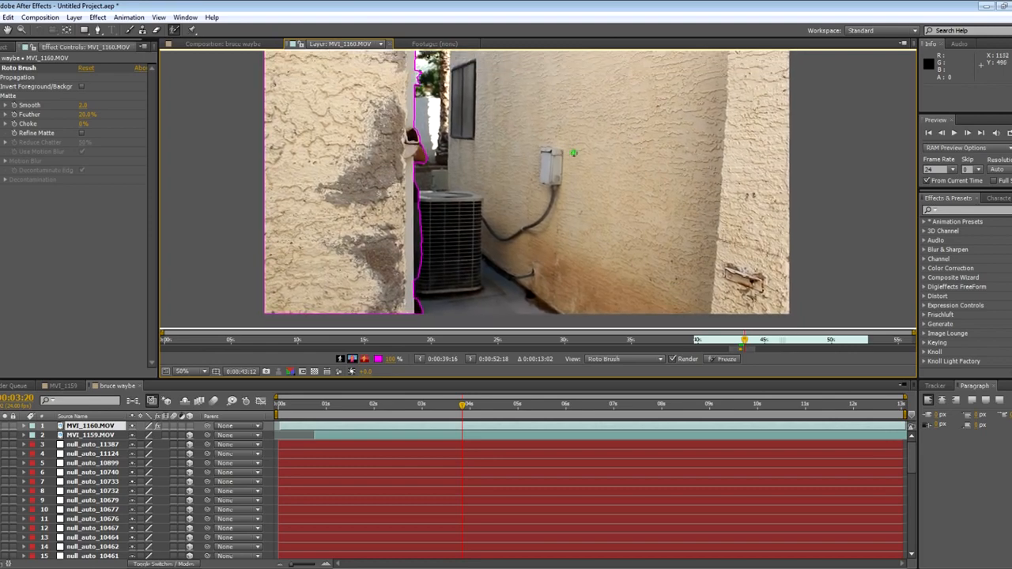
# - At layer time 0:00:43:13, fill the gap in the roto selection over the actor's lower leg beside the wall
pyautogui.click(953, 134)
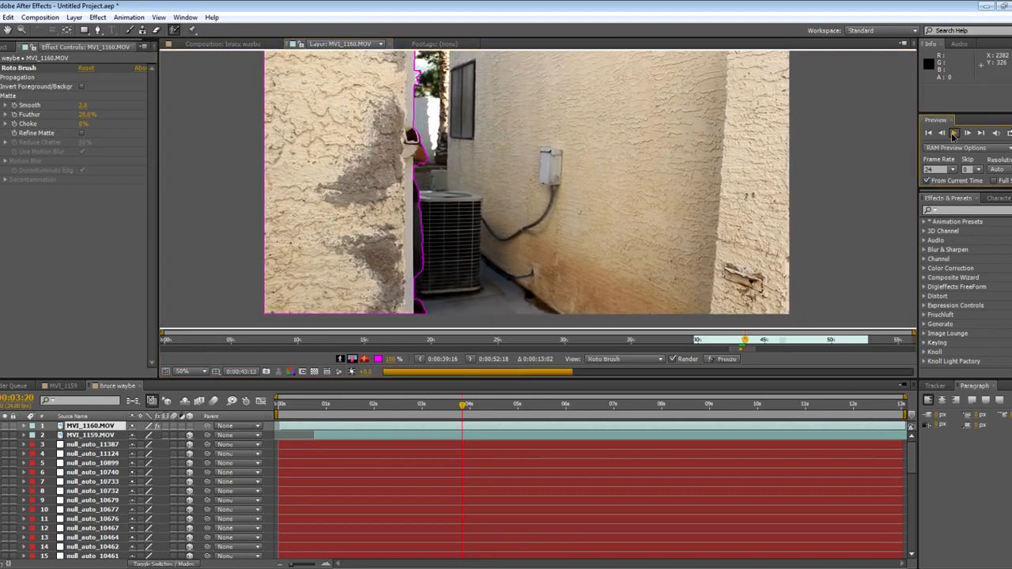
pyautogui.click(953, 134)
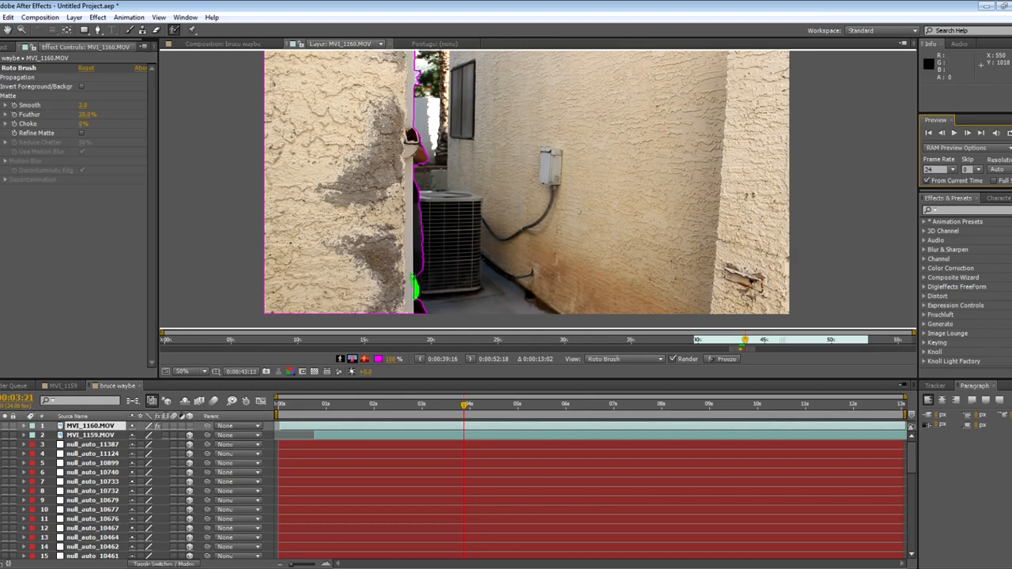
pyautogui.moveTo(413, 299); pyautogui.dragTo(462, 299)
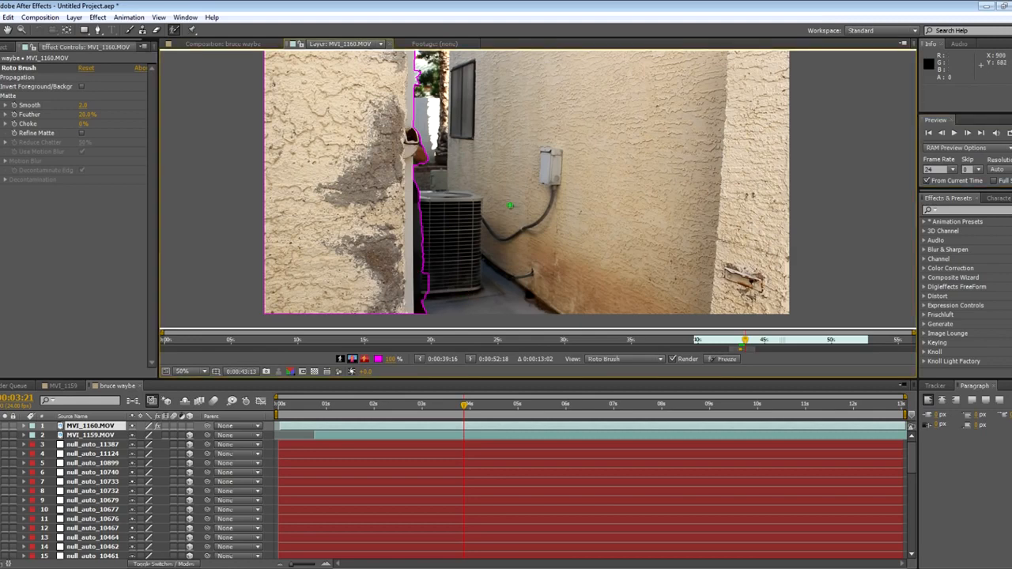
# - Propagate the Roto Brush selection of the emerging actor forward to layer time 0:00:43:19
pyautogui.click(954, 133)
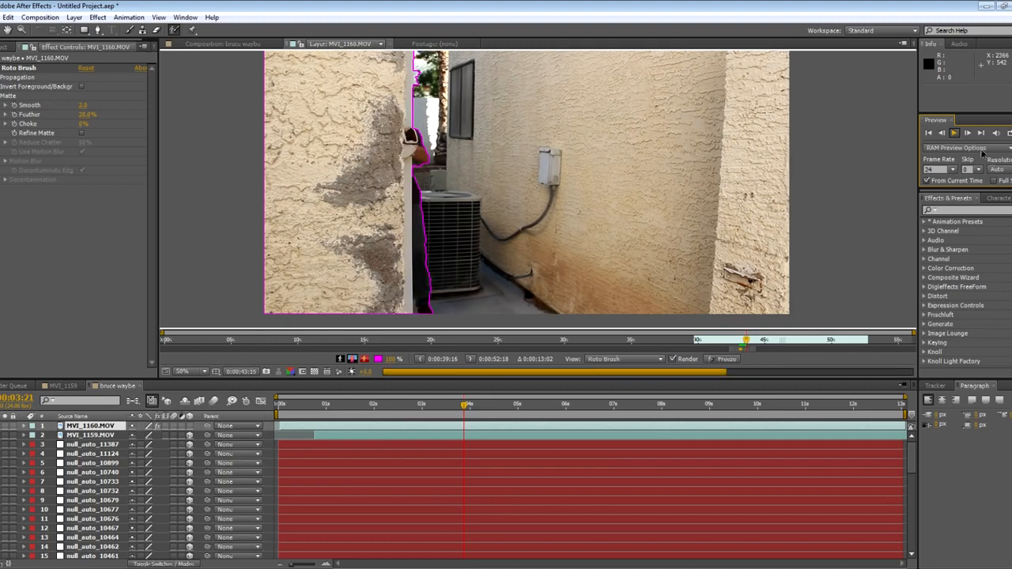
pyautogui.click(955, 133)
pyautogui.click(955, 134)
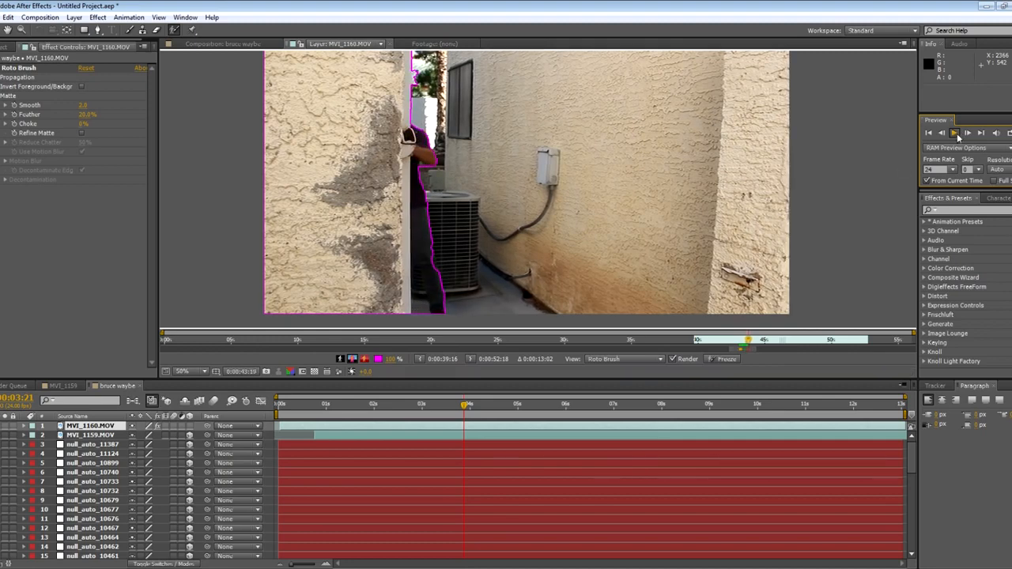
# - At layer time 0:00:43:19, refine the roto selection along the actor's lower leg and subtract the air conditioner grille
pyautogui.click(958, 135)
pyautogui.moveTo(431, 270)
pyautogui.mouseDown()
pyautogui.moveTo(430, 291)
pyautogui.moveTo(443, 286)
pyautogui.mouseUp()
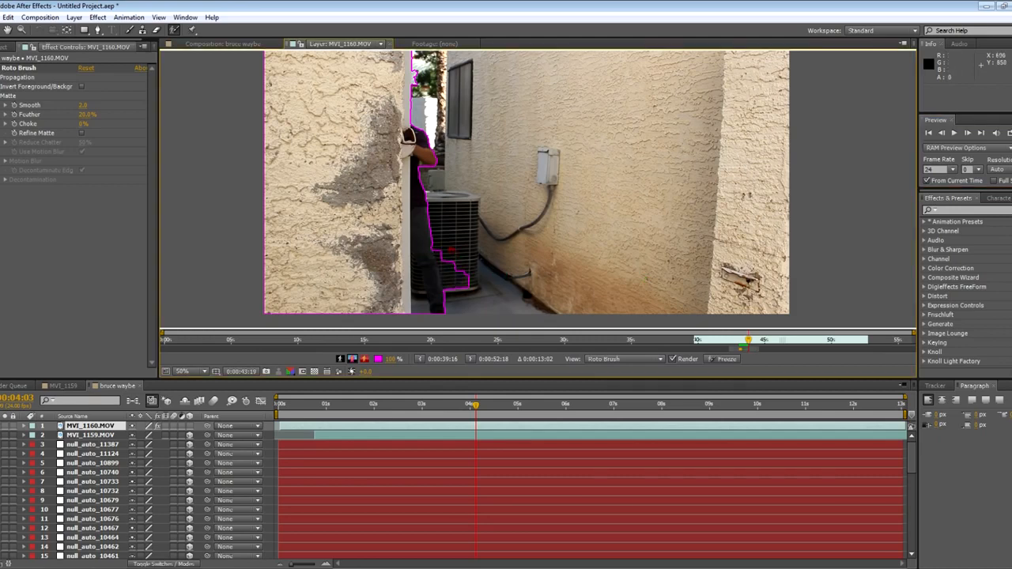
pyautogui.keyDown('alt'); pyautogui.moveTo(447, 248); pyautogui.dragTo(477, 291); pyautogui.keyUp('alt')
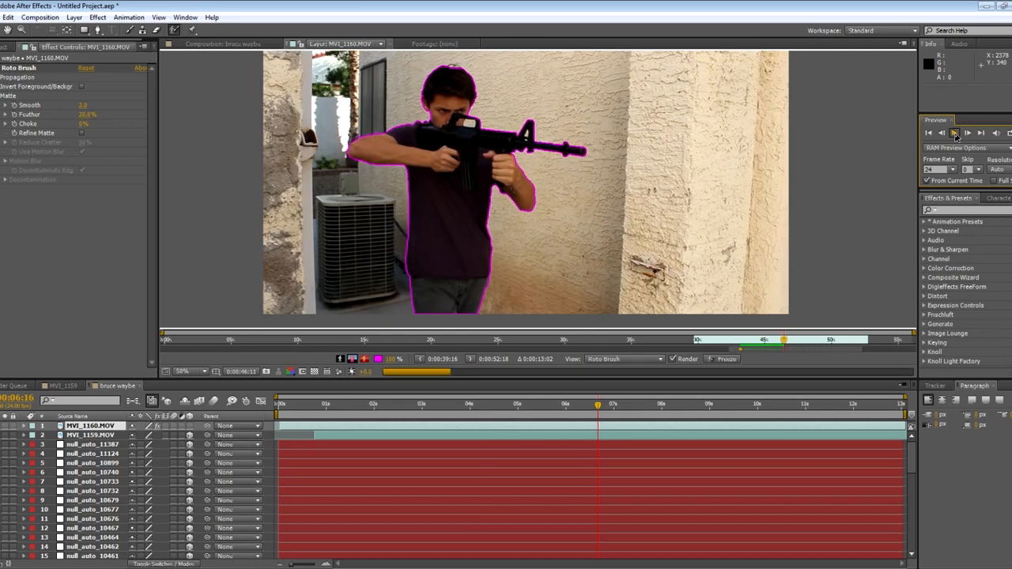
# - Propagate the Roto Brush selection of the actor aiming the rifle forward to layer time 0:00:46:19
pyautogui.press('pagedown')
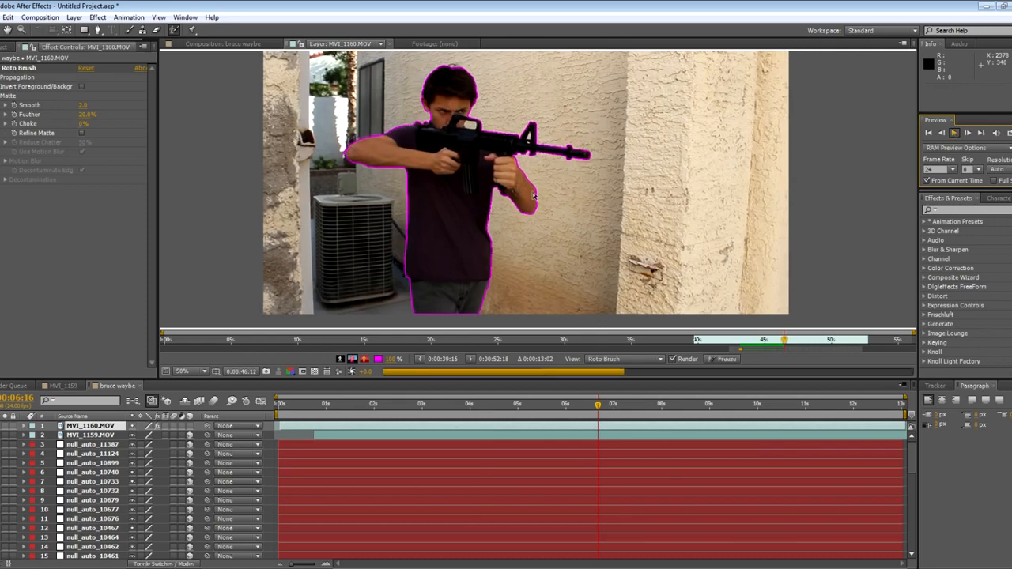
pyautogui.press('pagedown')
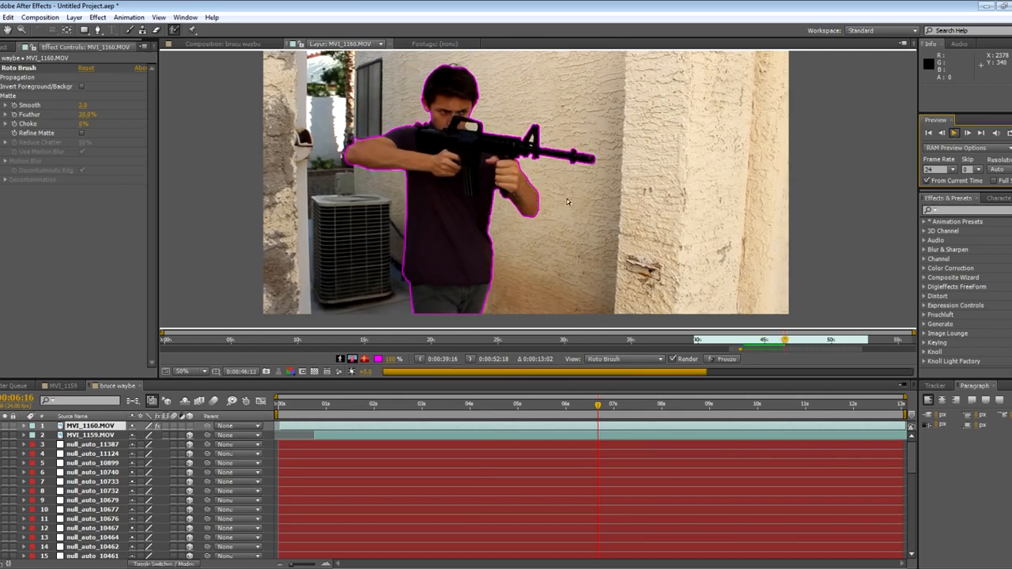
pyautogui.press('pagedown')
pyautogui.press('pagedown')
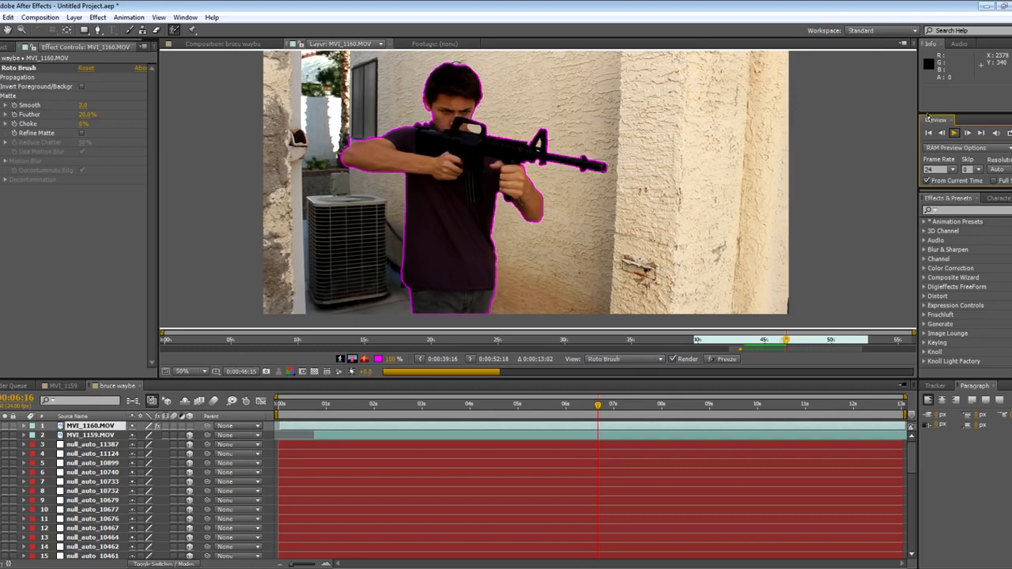
pyautogui.click(954, 132)
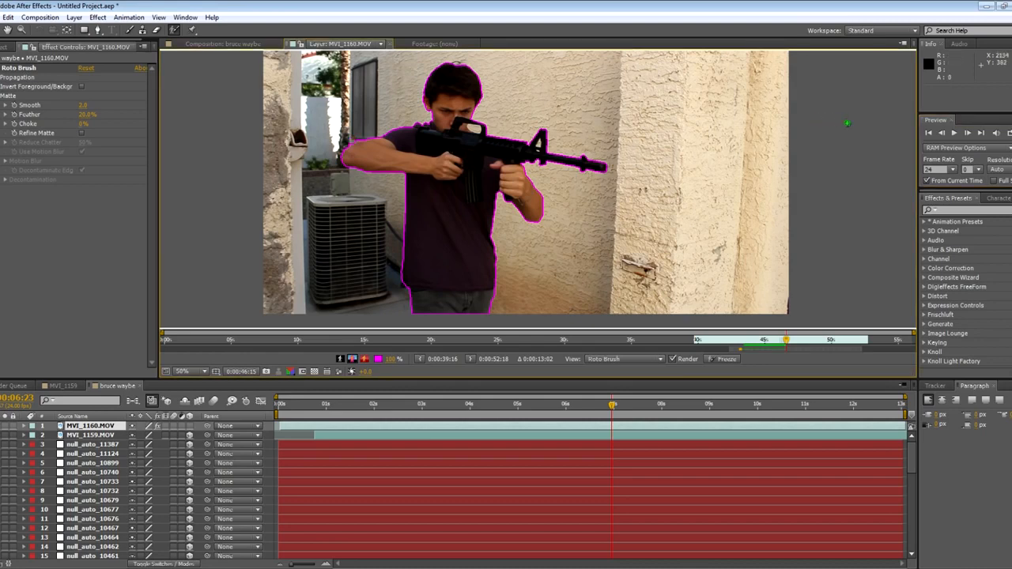
pyautogui.click(952, 132)
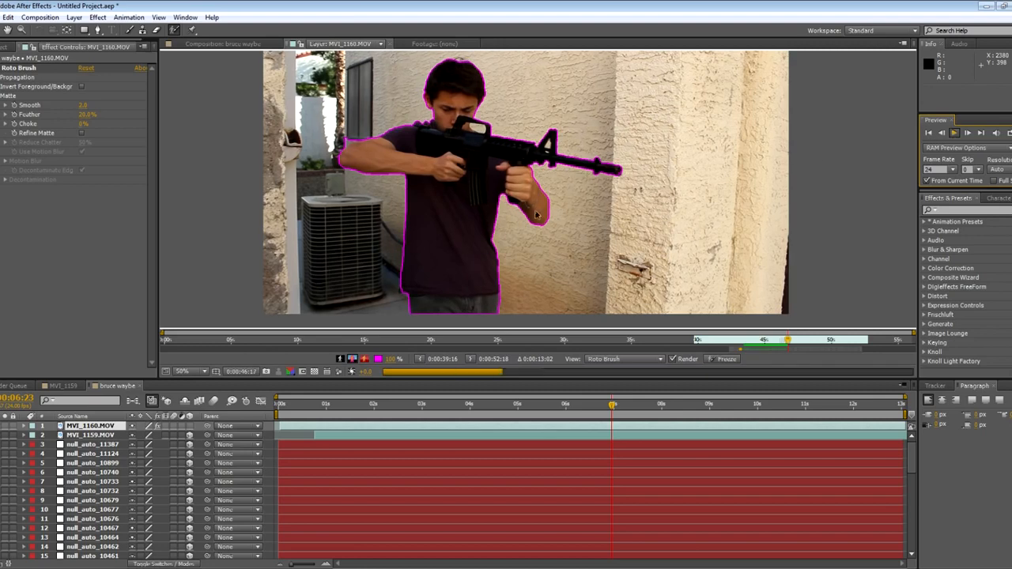
pyautogui.click(953, 133)
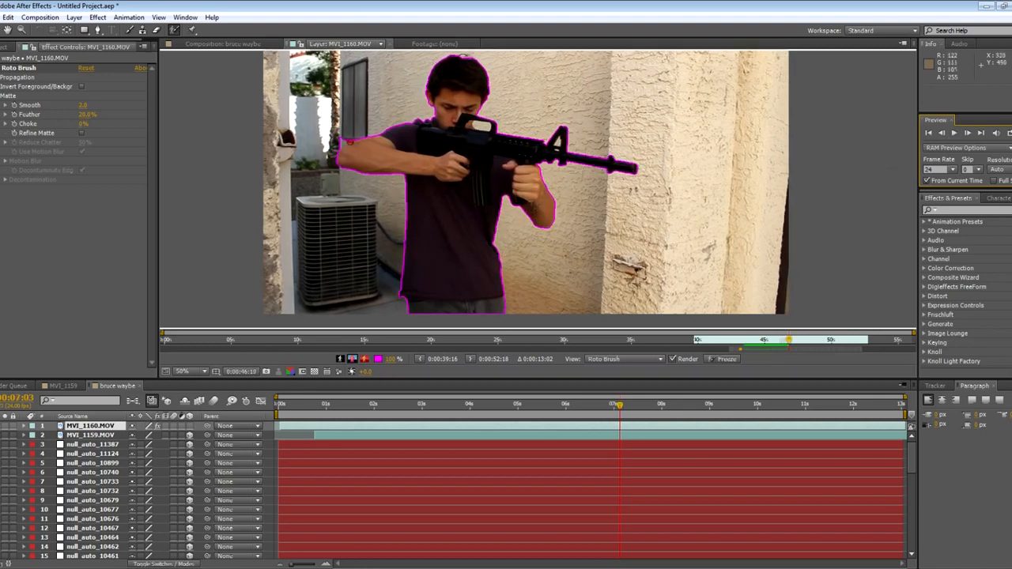
# - Correct the roto edge around the actor's raised elbow at layer times 0:00:46:19 and 0:00:46:21
pyautogui.moveTo(341, 141); pyautogui.dragTo(345, 142)
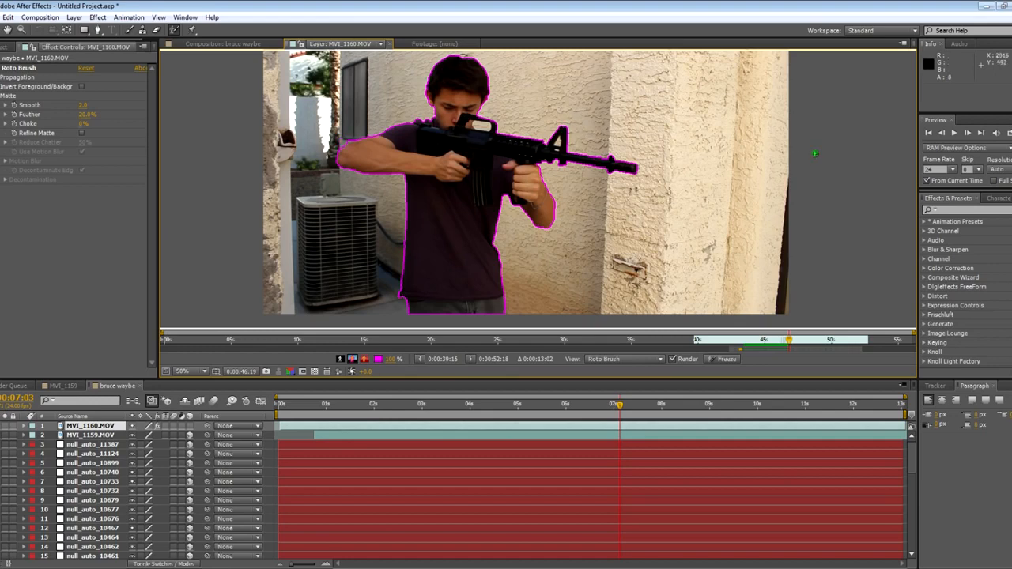
pyautogui.click(953, 133)
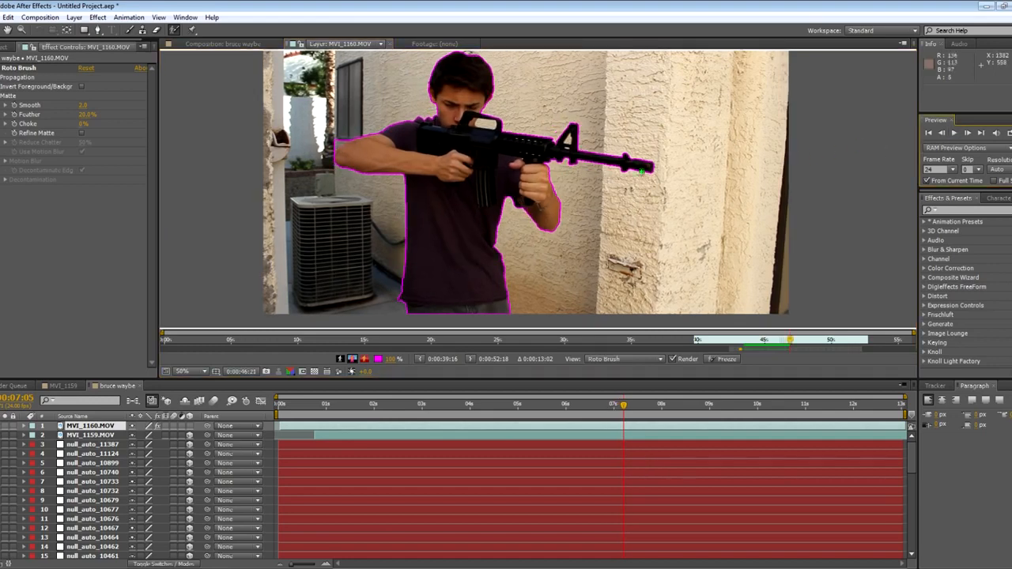
pyautogui.moveTo(343, 138); pyautogui.dragTo(332, 148)
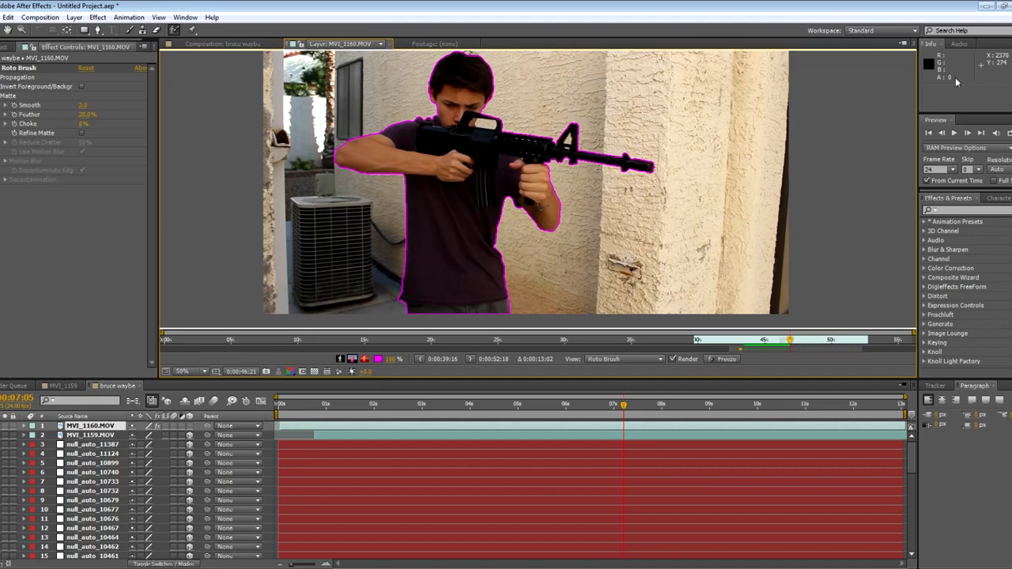
# - Propagate the corrected roto selection forward past layer time 0:00:47:00
pyautogui.click(954, 132)
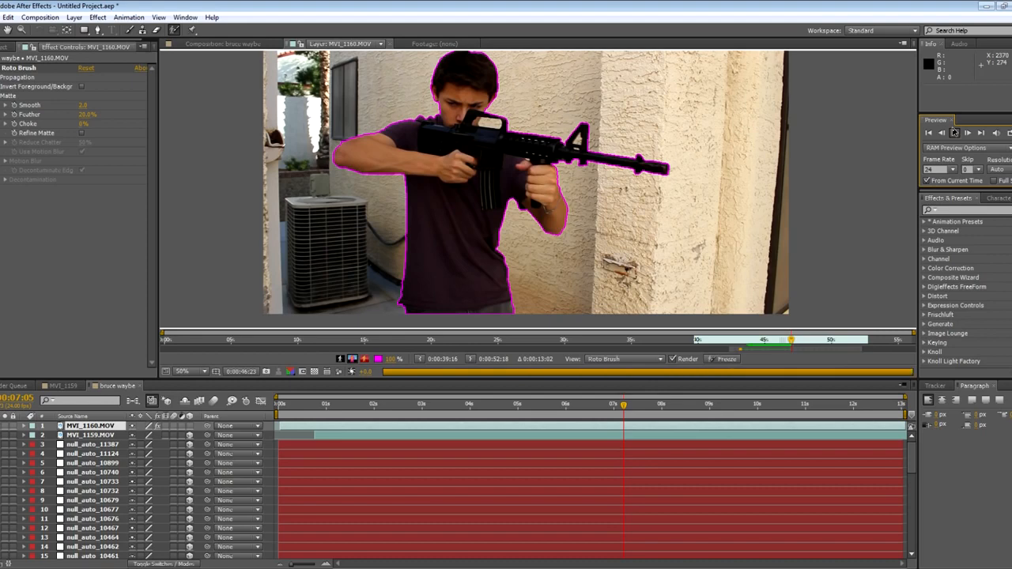
pyautogui.click(954, 133)
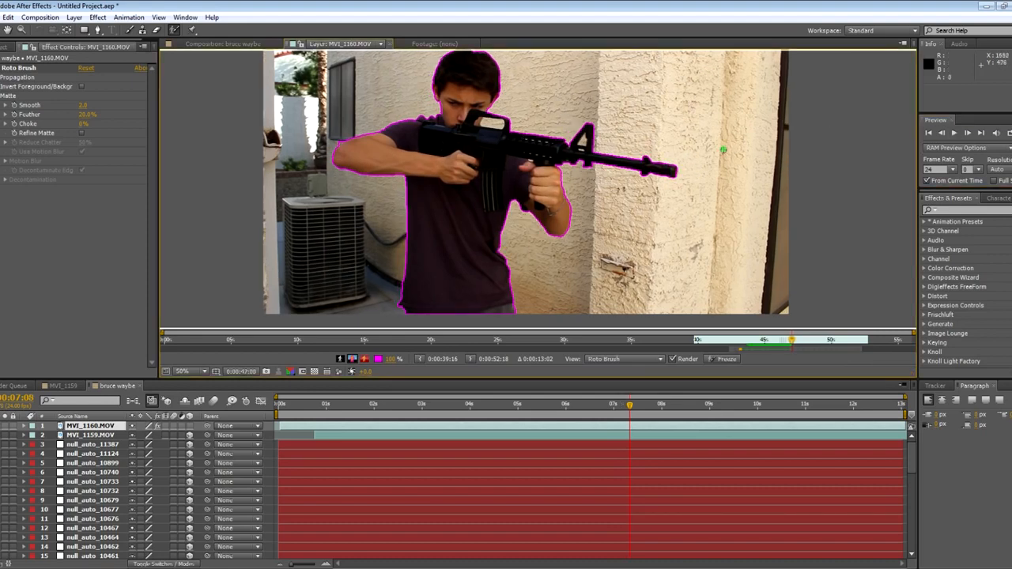
pyautogui.click(968, 132)
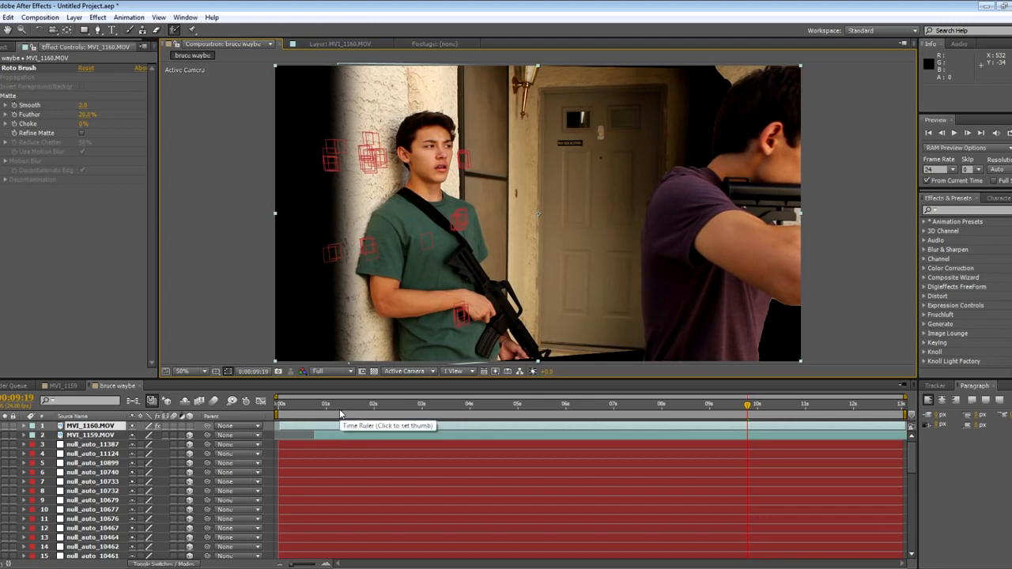
# - Review the rotoscoped actor against his clone in the bruce waybe composition, scrubbing up to 0:00:08:10
pyautogui.click(356, 410)
pyautogui.moveTo(357, 407); pyautogui.dragTo(467, 400)
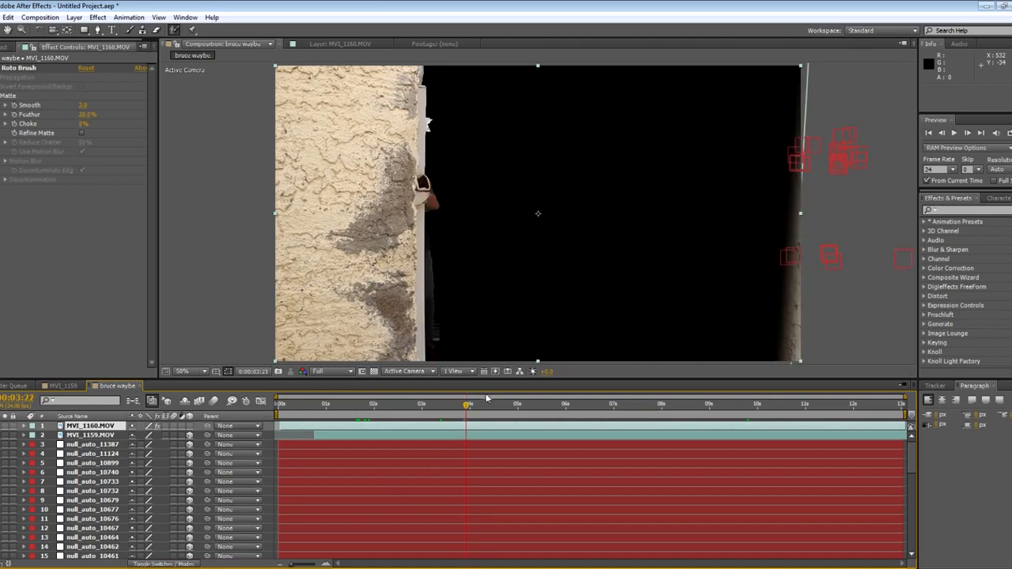
pyautogui.click(484, 402)
pyautogui.click(516, 401)
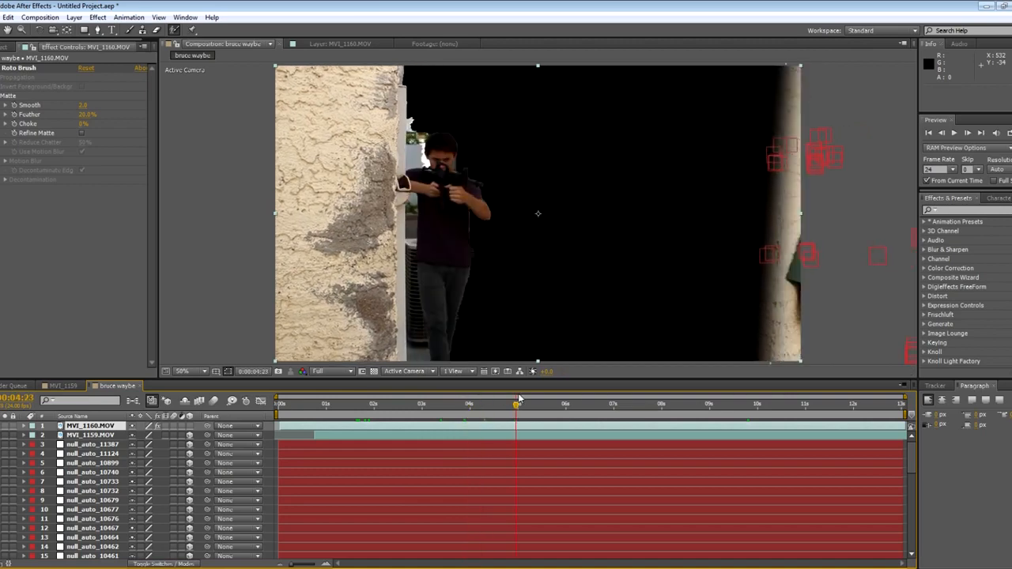
pyautogui.click(565, 402)
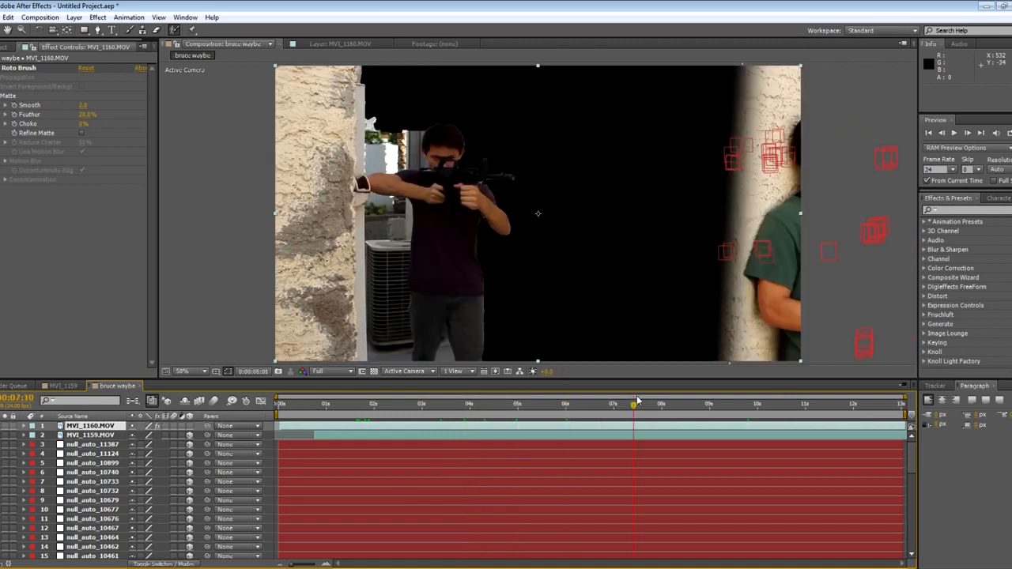
pyautogui.click(683, 402)
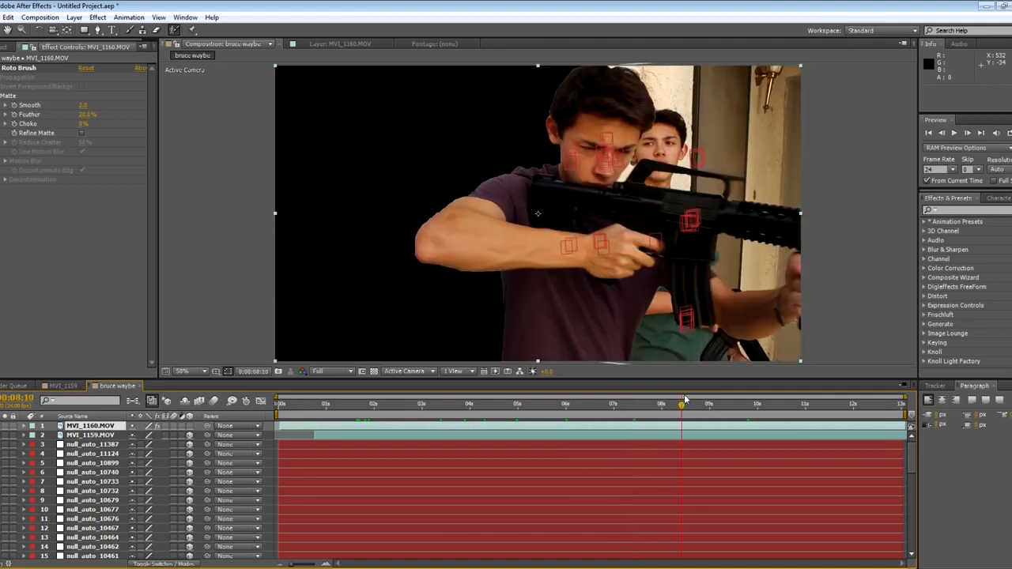
# - Apply the Refine Matte effect to the rotoscoped MVI_1160.MOV layer with Smooth 2.4 and Feather 23.1%
pyautogui.click(97, 17)
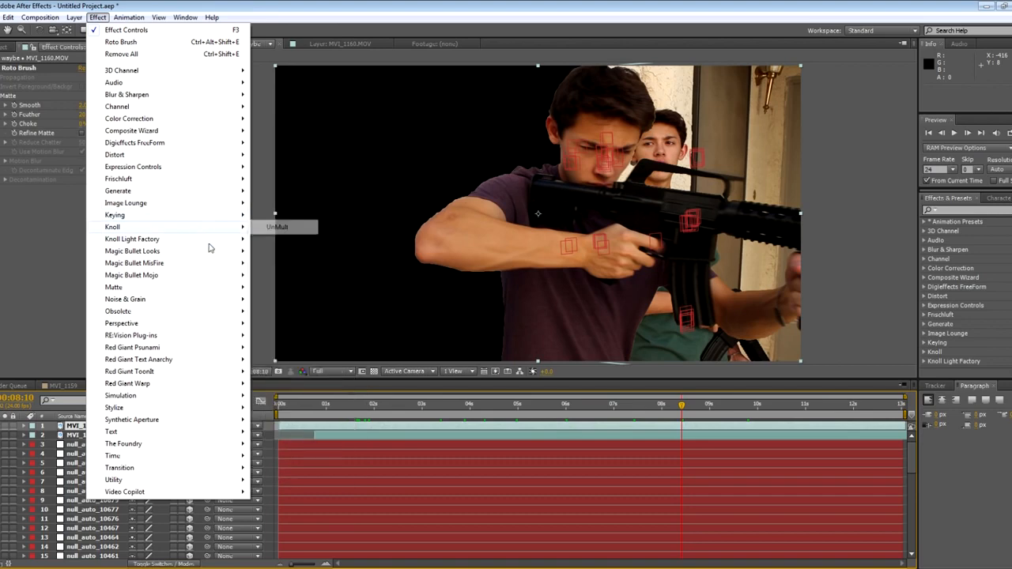
pyautogui.moveTo(238, 293)
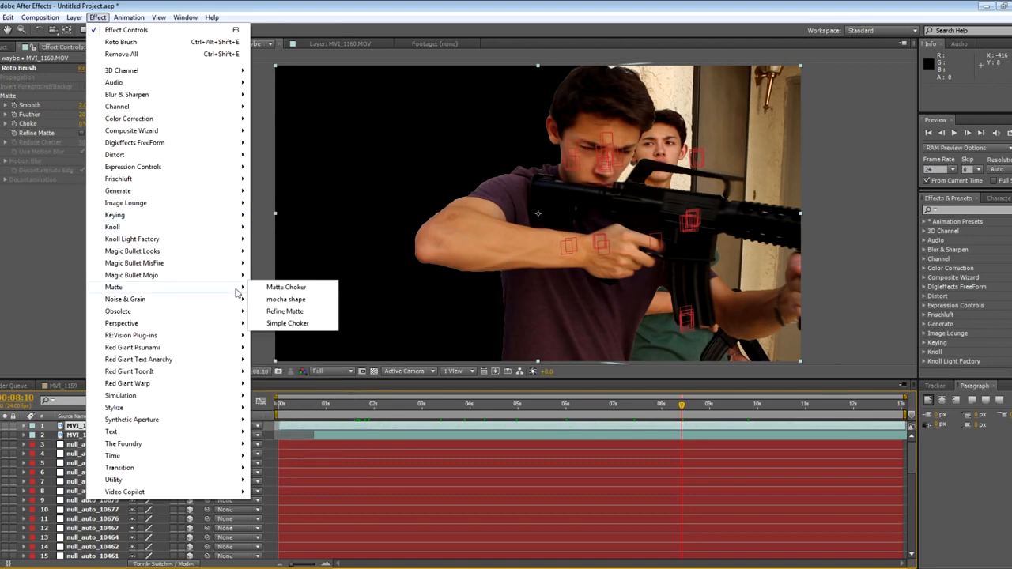
pyautogui.click(283, 311)
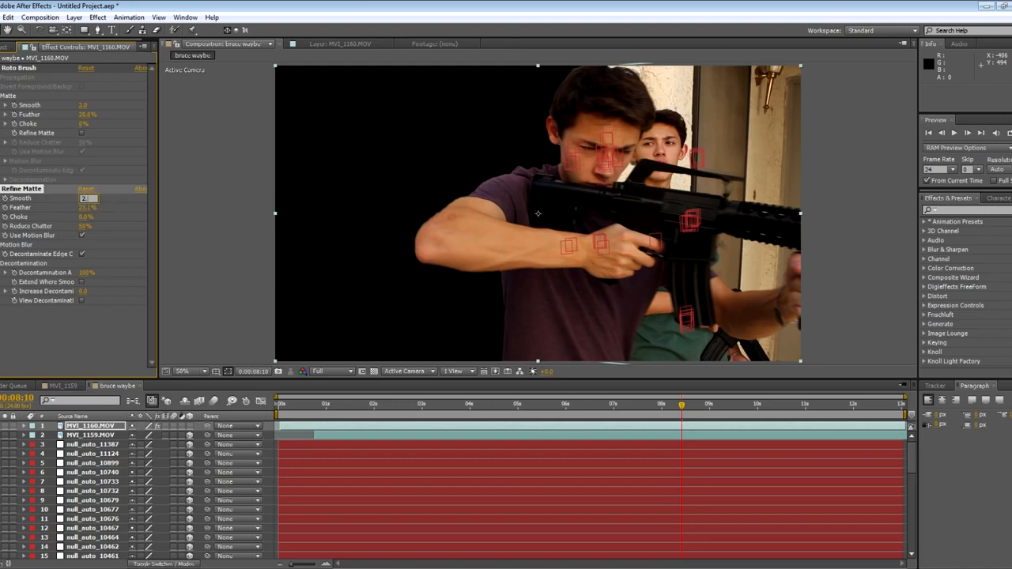
pyautogui.click(81, 326)
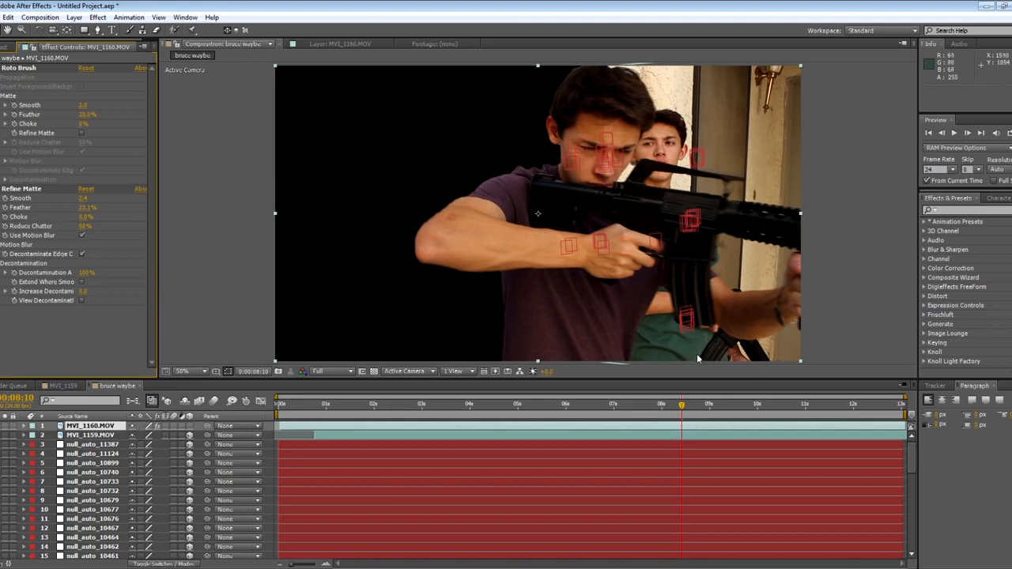
# - At 0:00:05:20, duplicate the MVI_1160.MOV layer and remove the Roto Brush and Refine Matte effects from the copy
pyautogui.moveTo(681, 406); pyautogui.dragTo(559, 405)
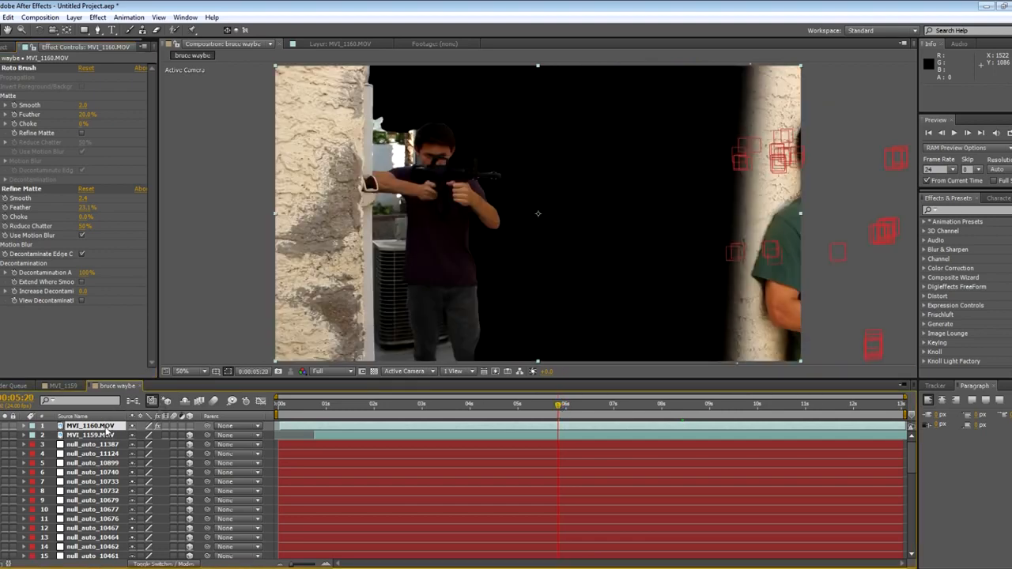
pyautogui.click(107, 431)
pyautogui.hotkey('ctrl', 'd')
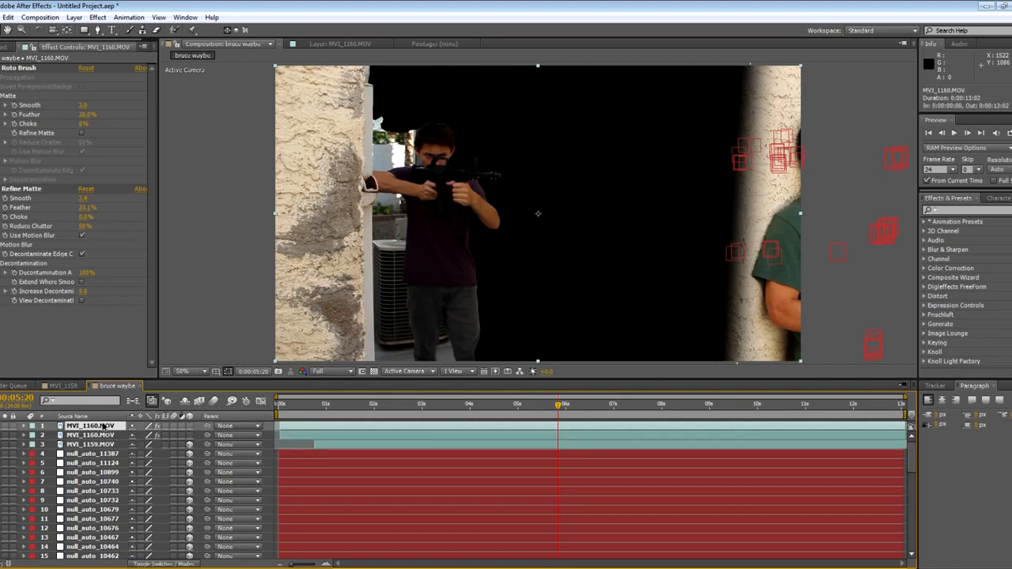
pyautogui.click(22, 70)
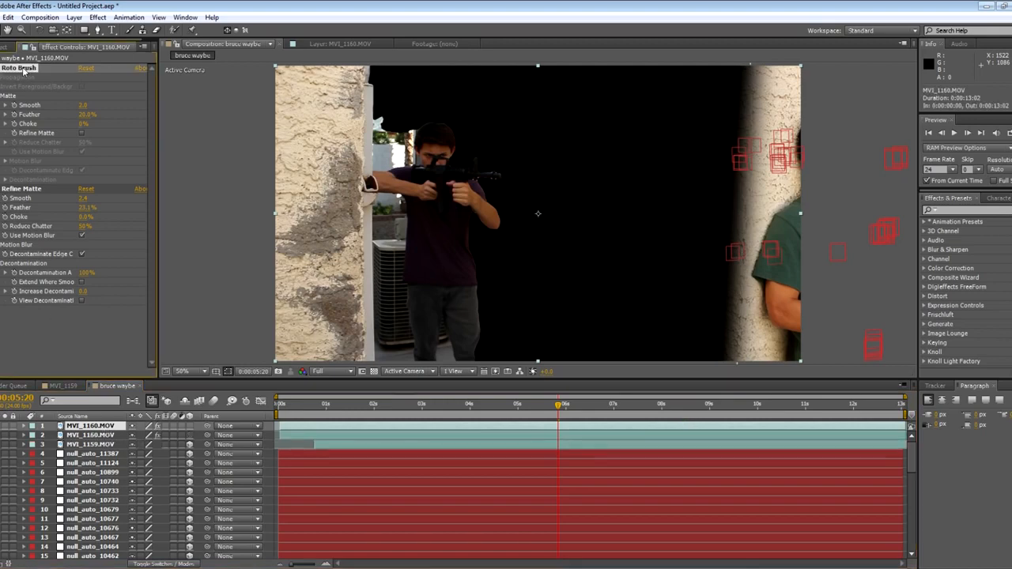
pyautogui.press('Delete')
pyautogui.click(25, 70)
pyautogui.press('Delete')
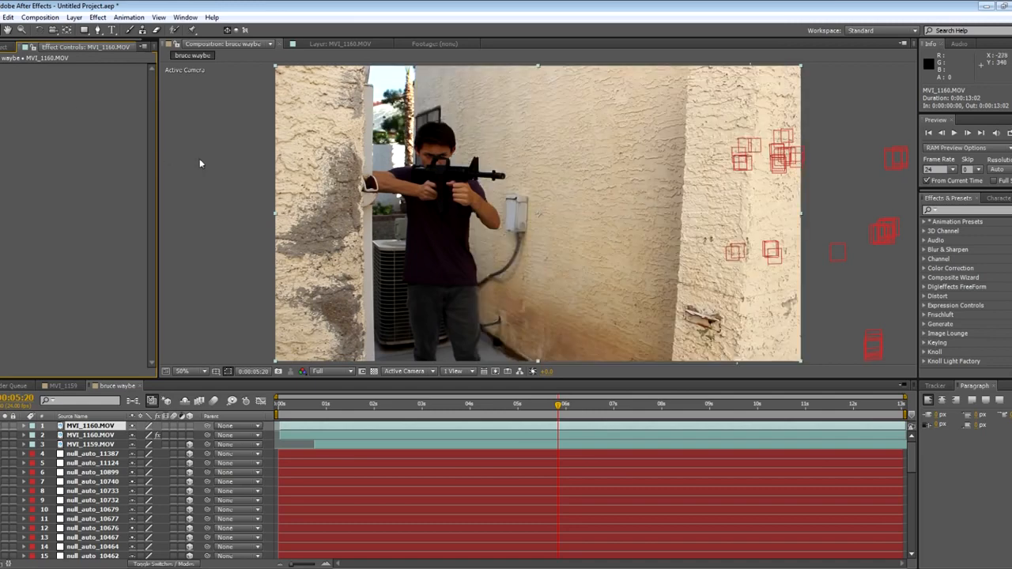
# - Draw a four-point mask around the actor and the wall beside him on the effect-free copy, and place it below the rotoscoped layer
pyautogui.click(98, 31)
pyautogui.press(',')
pyautogui.click(366, 113)
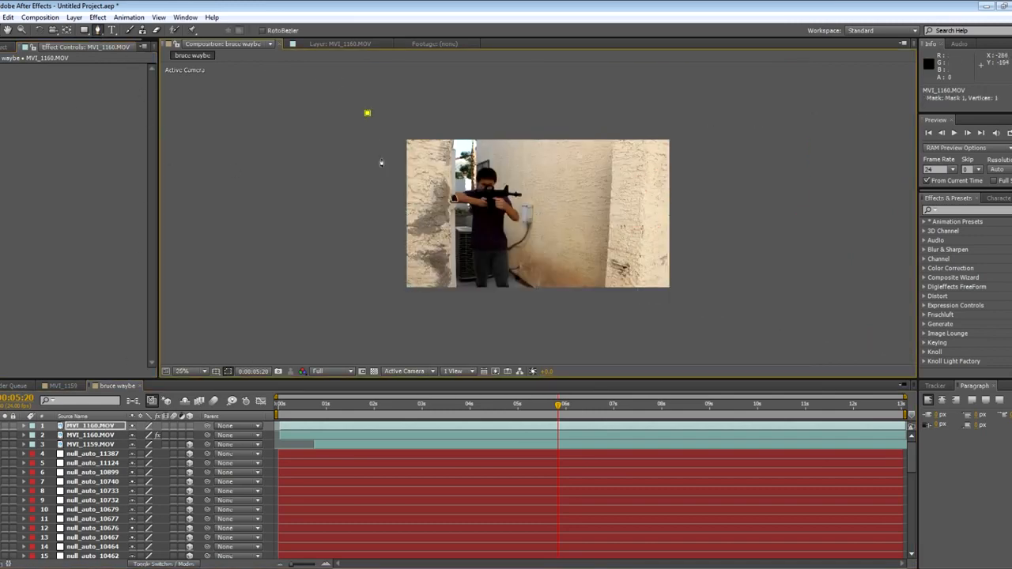
pyautogui.click(384, 301)
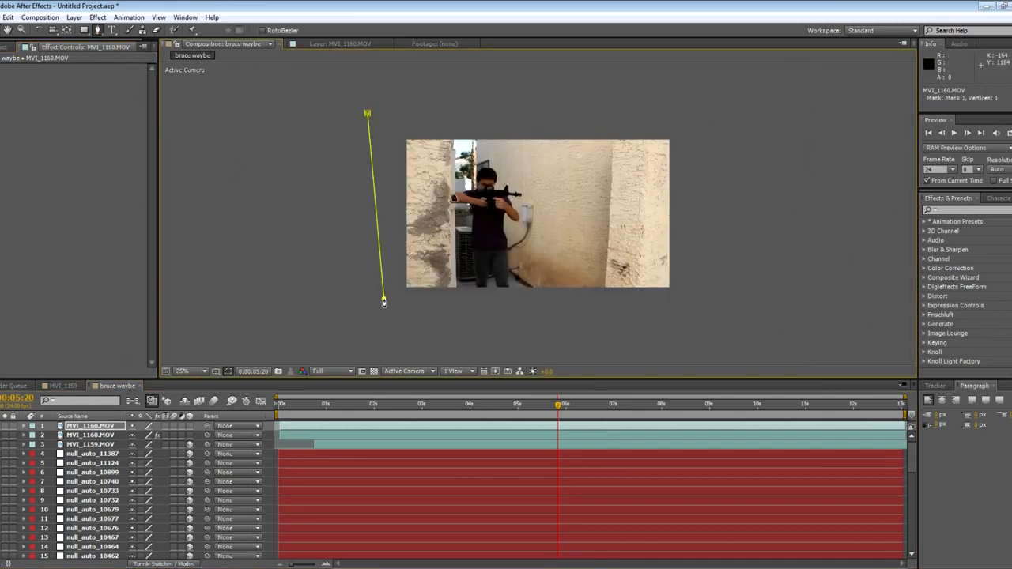
pyautogui.click(585, 300)
pyautogui.click(574, 95)
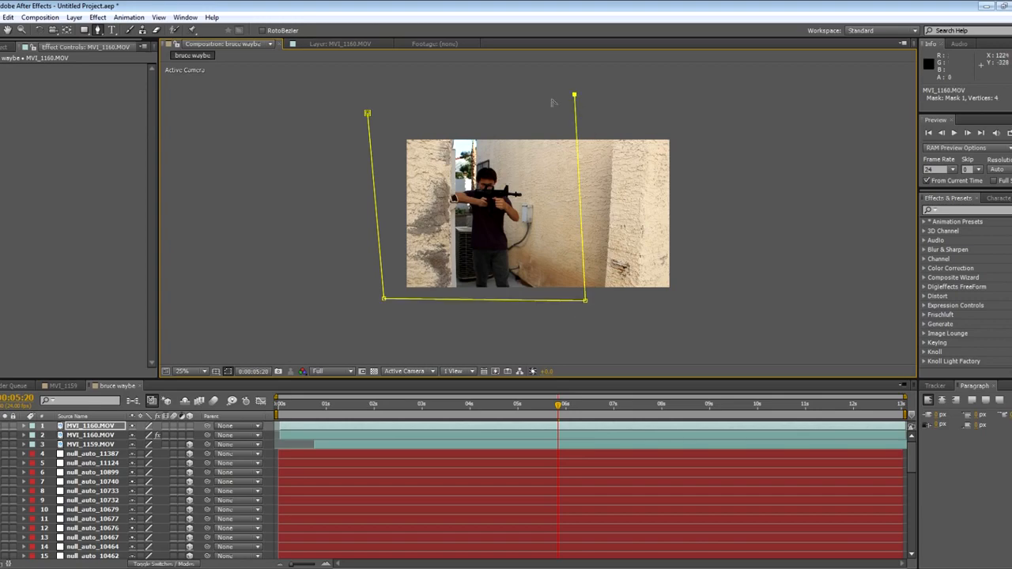
pyautogui.click(367, 114)
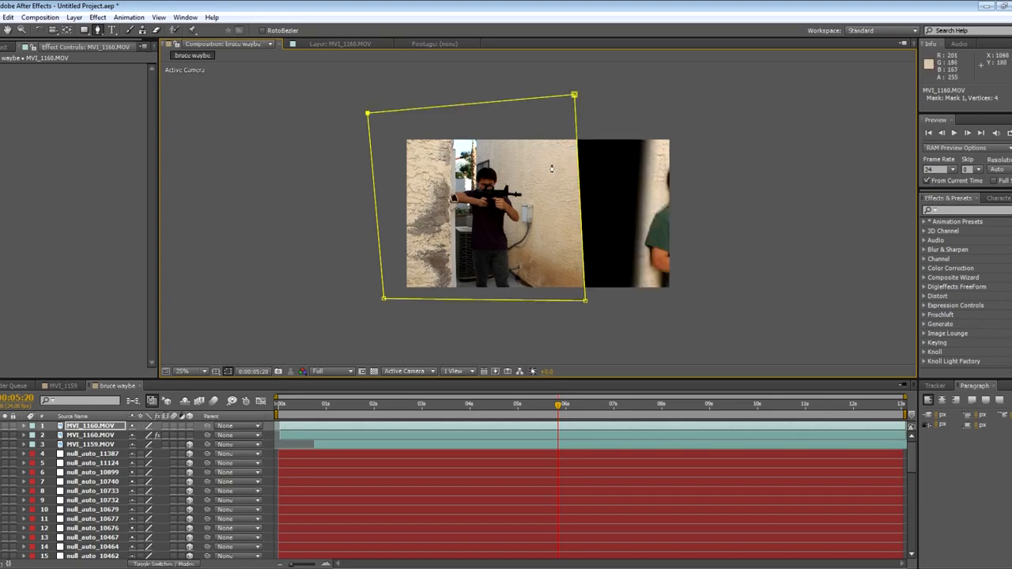
pyautogui.press('v')
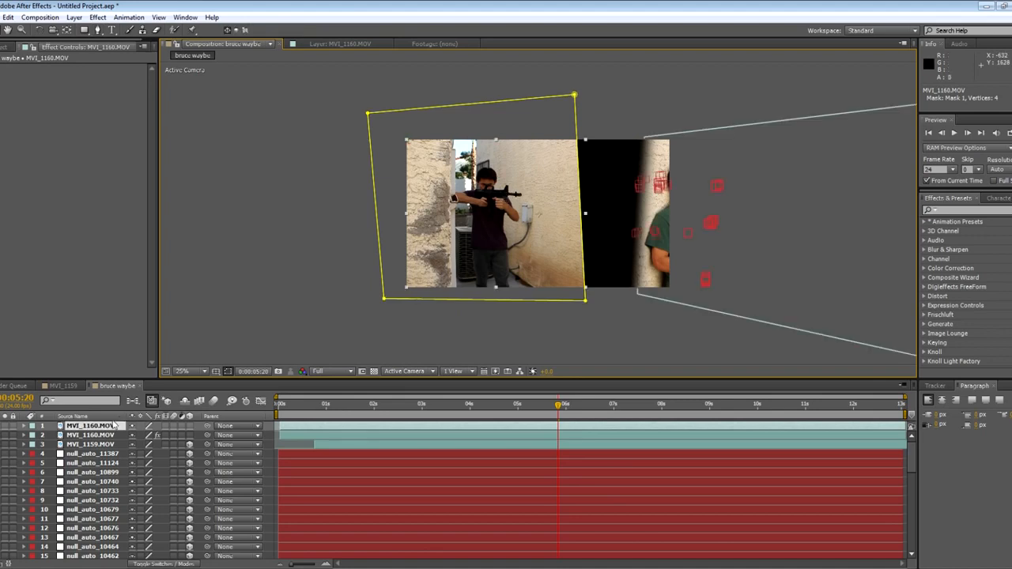
pyautogui.click(111, 435)
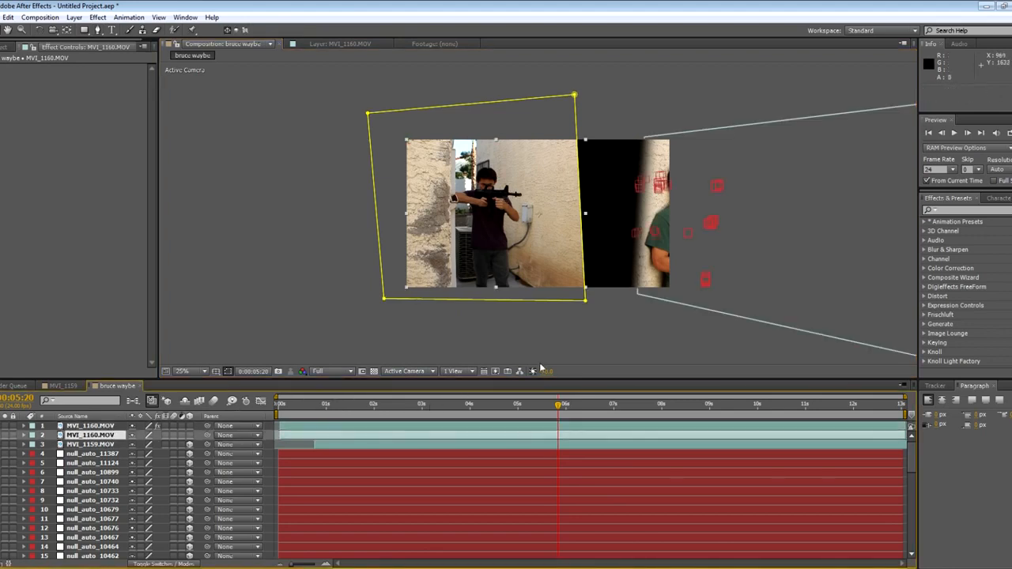
# - Rename the rotoscoped layer as roto'd and select the masked MVI_1160.MOV layer beneath it
pyautogui.click(109, 427)
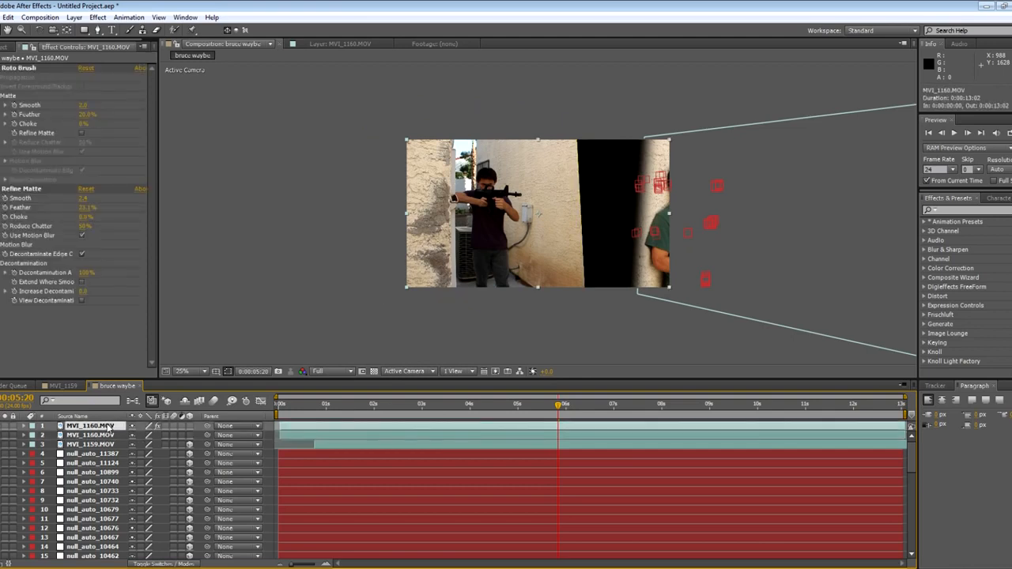
pyautogui.press('Return')
pyautogui.write('roto')
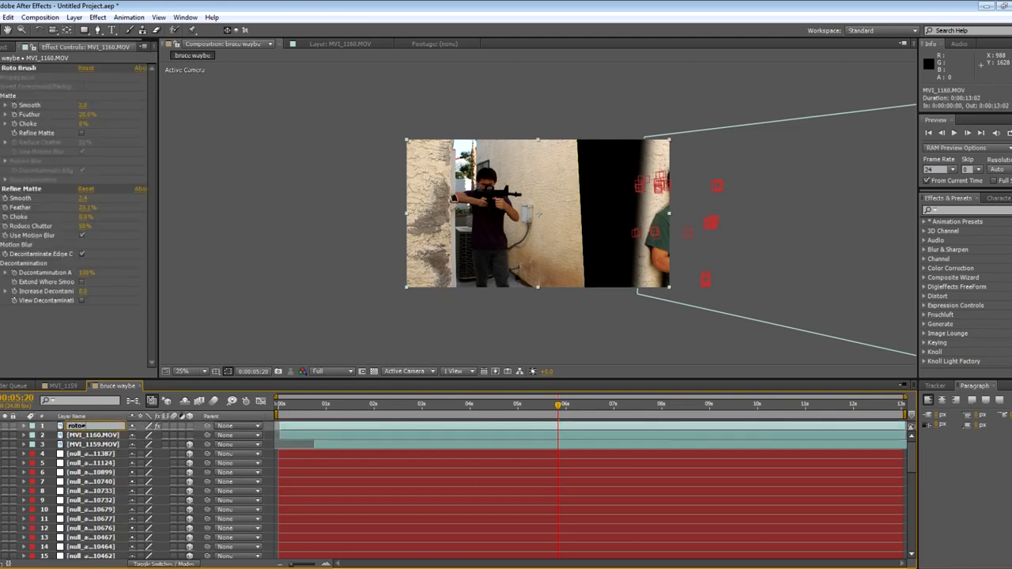
pyautogui.write('ed')
pyautogui.press('BackSpace')
pyautogui.press('BackSpace')
pyautogui.click(102, 445)
pyautogui.click(93, 435)
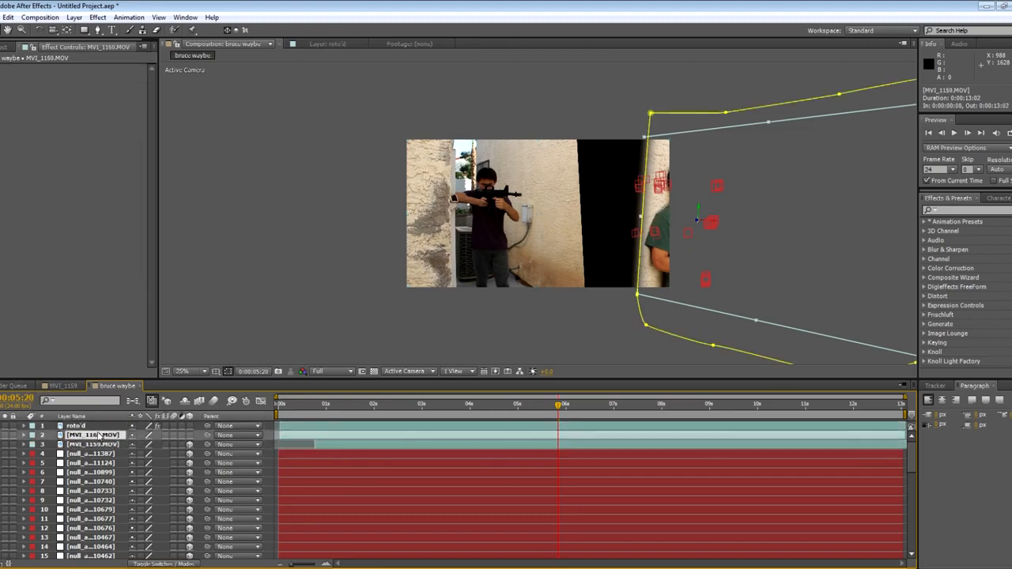
# - At 0:00:05:01, extend the MVI_1160.MOV copy's two right-hand mask points beyond the frame and place the layer below MVI_1159.MOV
pyautogui.click(388, 408)
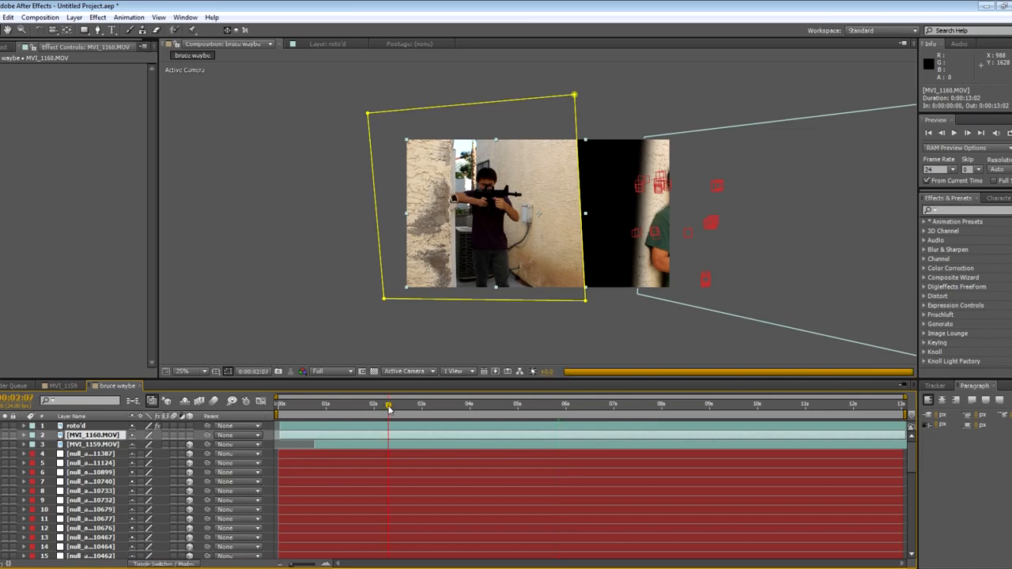
pyautogui.press('.')
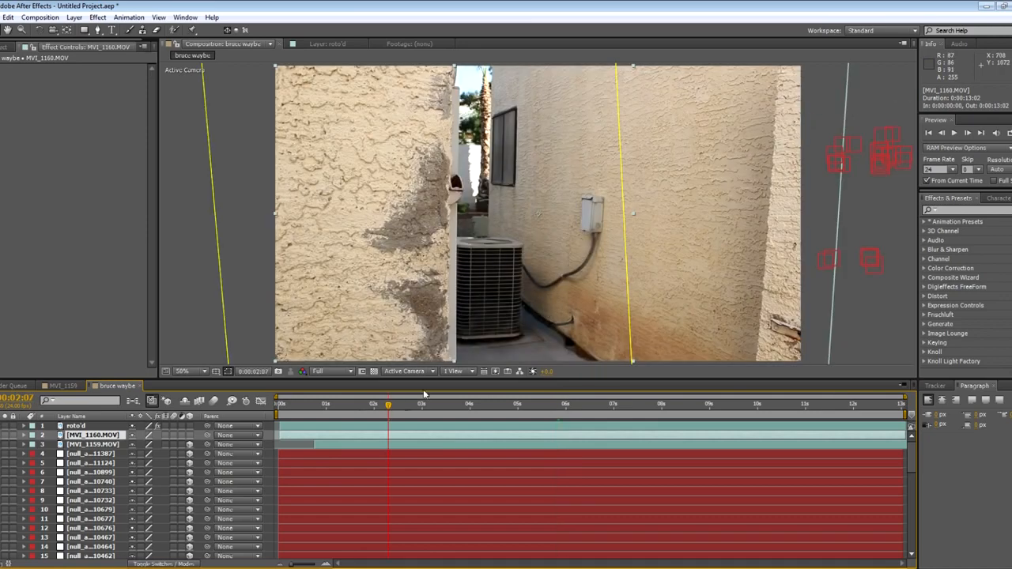
pyautogui.click(372, 408)
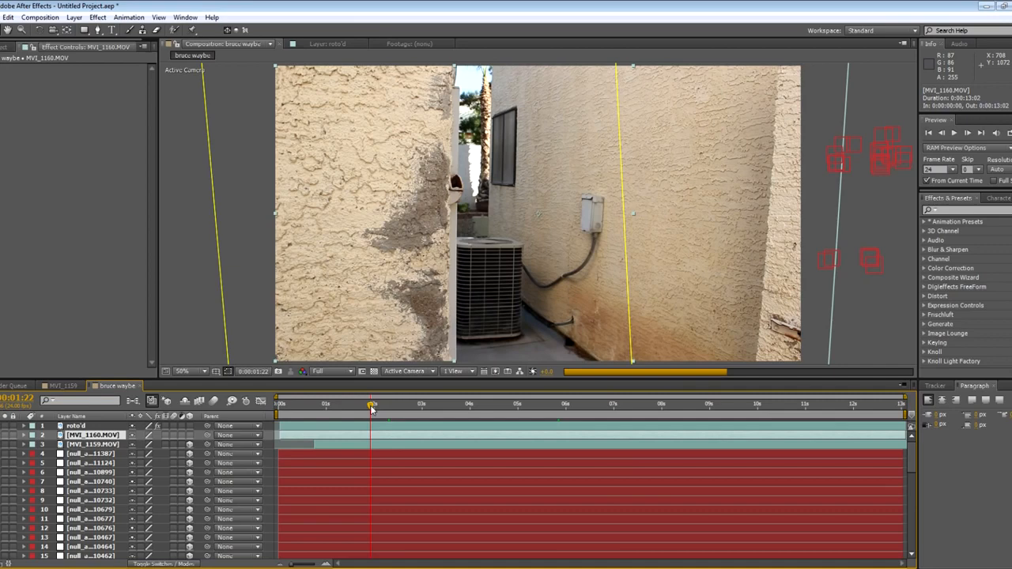
pyautogui.click(469, 407)
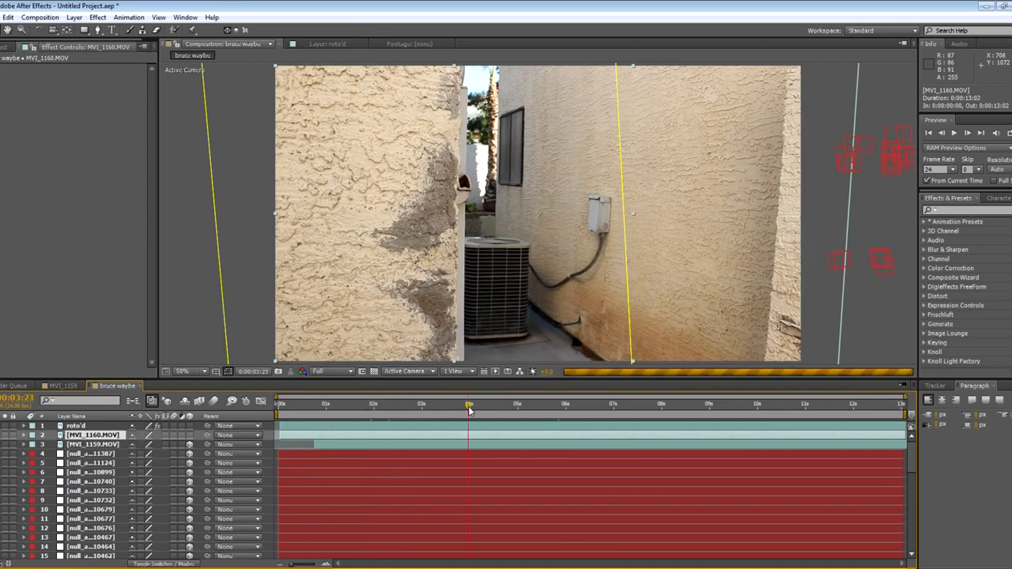
pyautogui.press('pagedown')
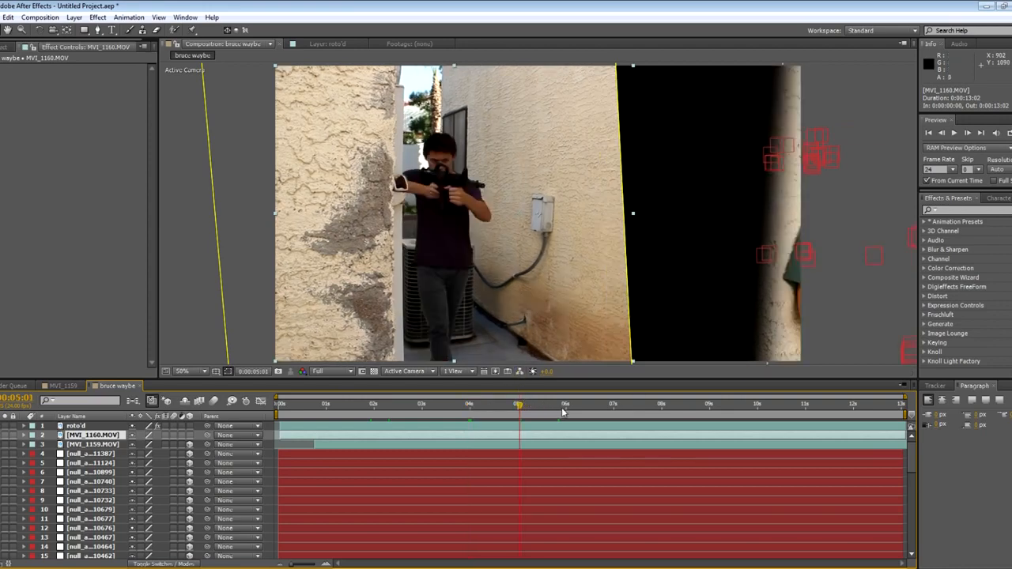
pyautogui.press(',')
pyautogui.press(',')
pyautogui.moveTo(576, 95); pyautogui.dragTo(801, 114)
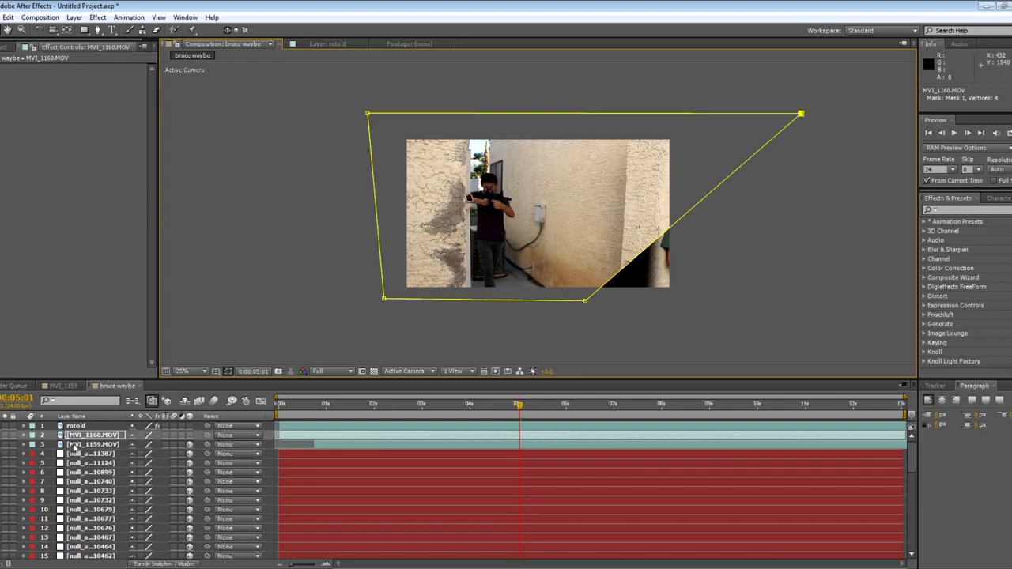
pyautogui.moveTo(93, 435); pyautogui.dragTo(88, 450)
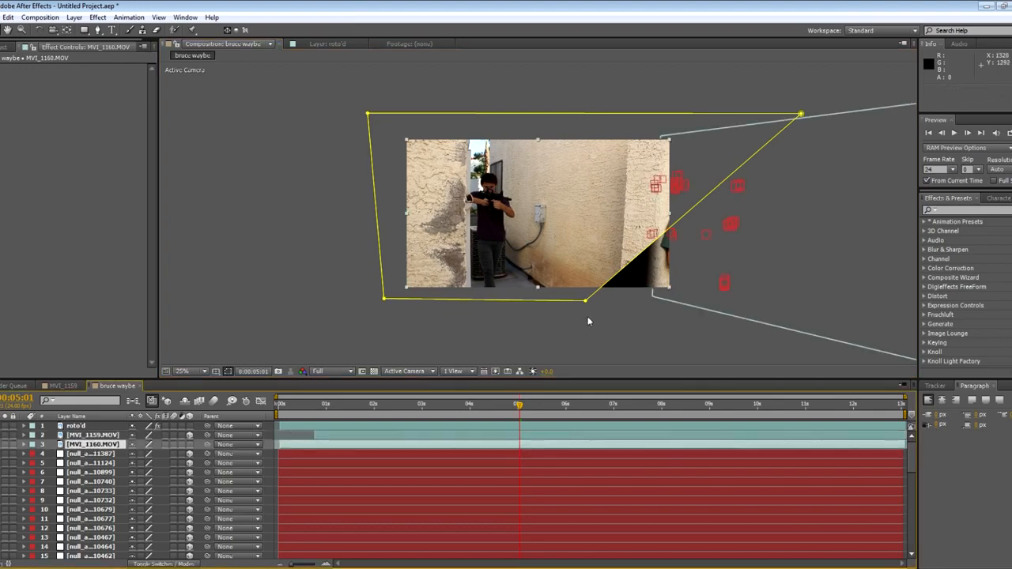
pyautogui.moveTo(585, 302); pyautogui.dragTo(757, 321)
# - Extend the start of the MVI_1159.MOV layer back to the beginning of the composition
pyautogui.click(434, 405)
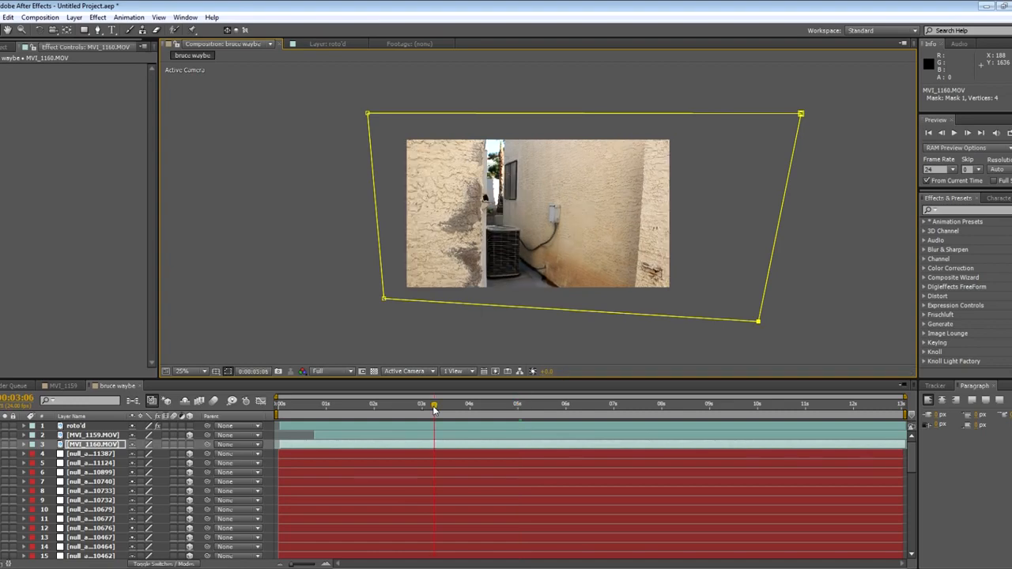
pyautogui.moveTo(433, 407); pyautogui.dragTo(307, 406)
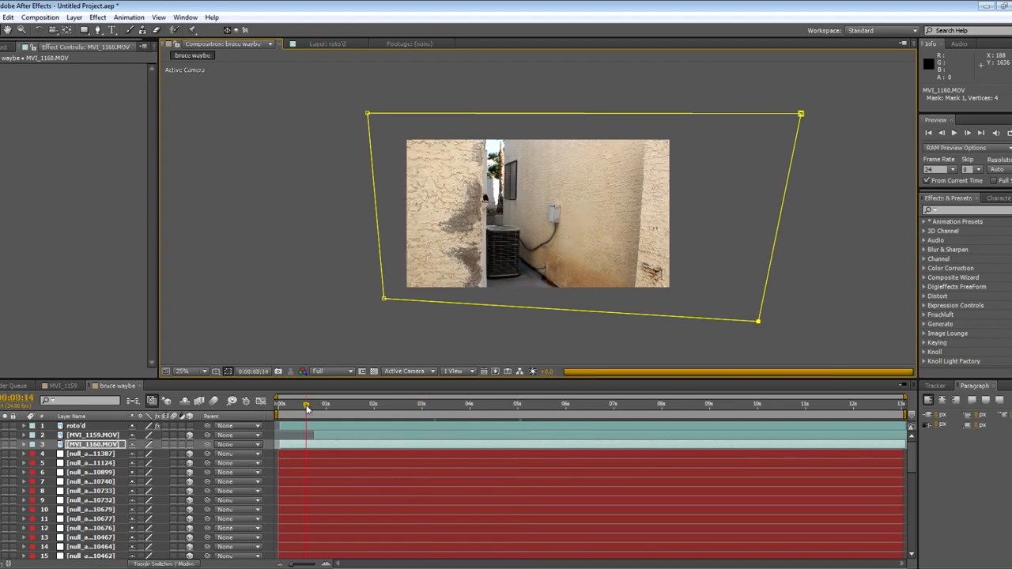
pyautogui.click(313, 435)
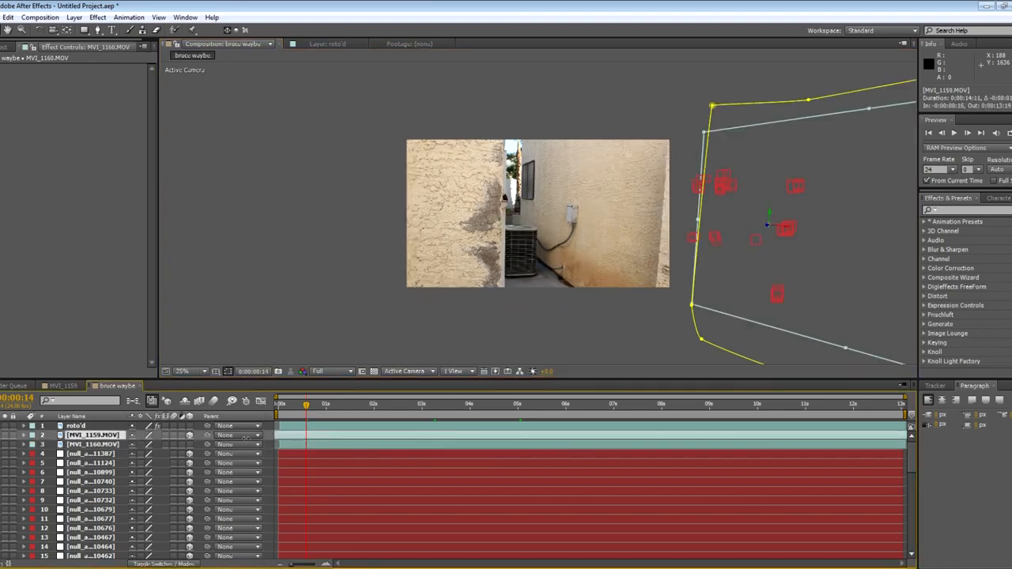
# - Set the composition viewer's resolution to Auto and review the composite through 0:00:09:13
pyautogui.click(332, 371)
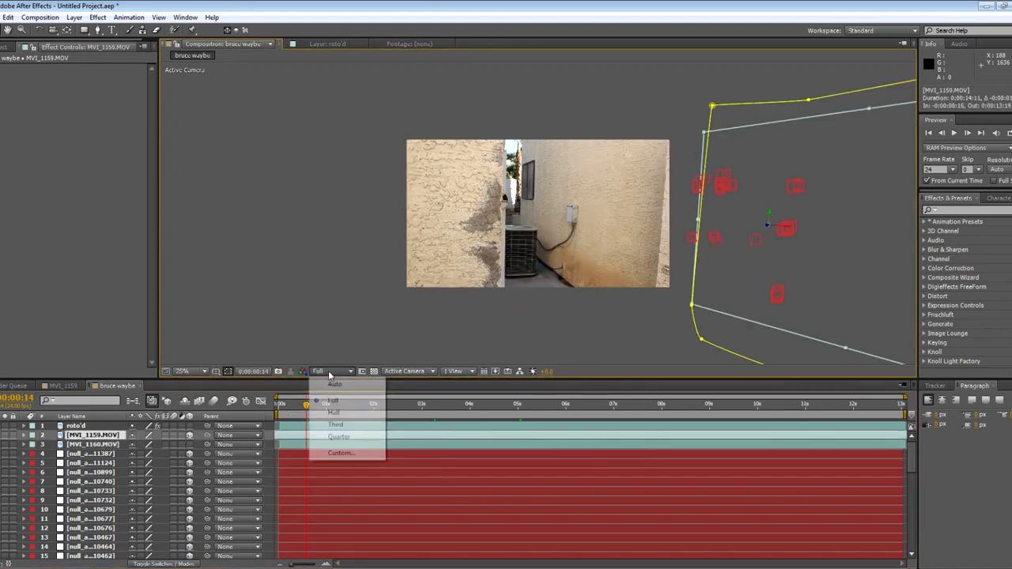
pyautogui.click(334, 443)
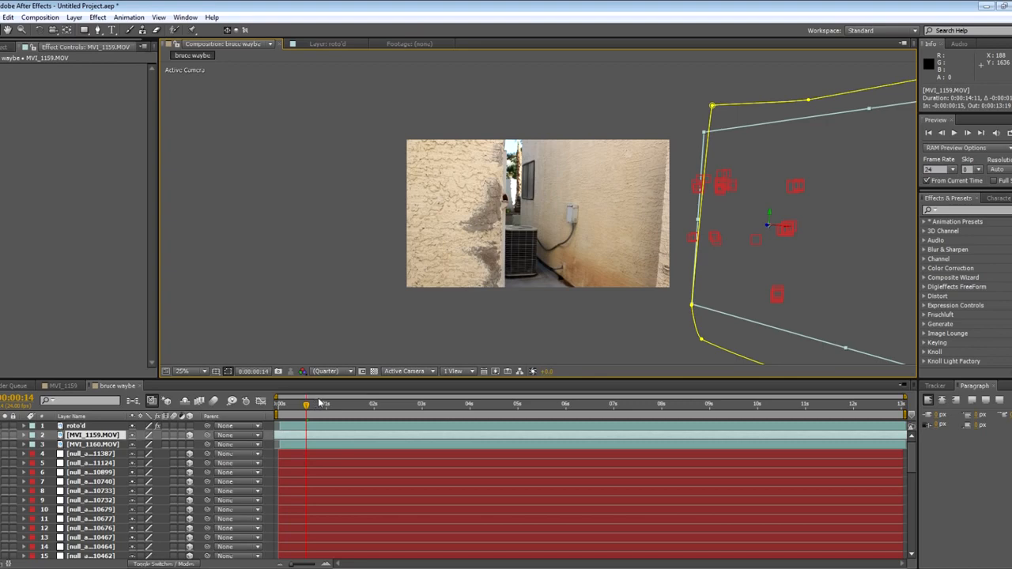
pyautogui.moveTo(319, 403); pyautogui.dragTo(497, 393)
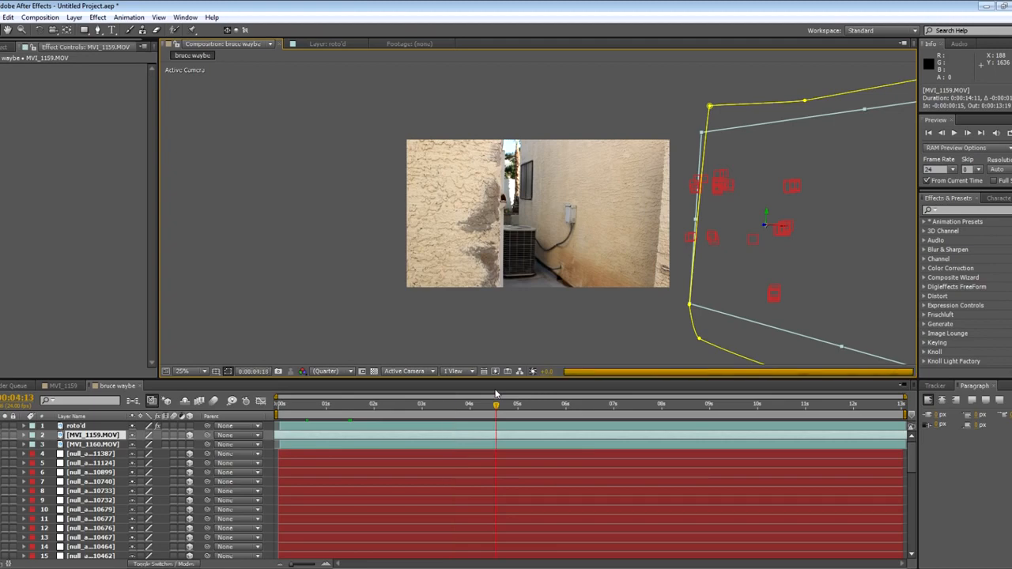
pyautogui.moveTo(564, 396); pyautogui.dragTo(611, 405)
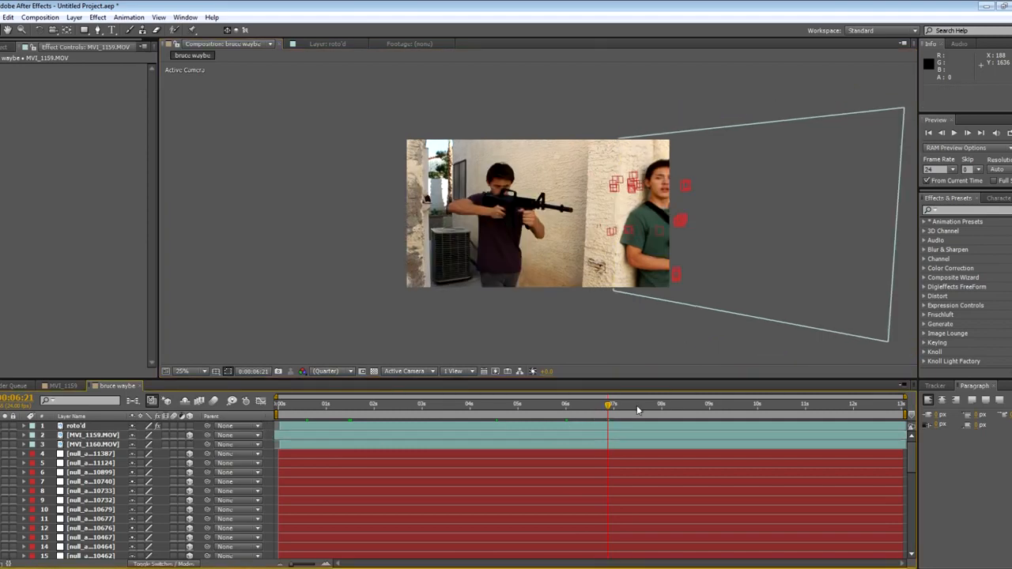
pyautogui.moveTo(638, 409); pyautogui.dragTo(697, 407)
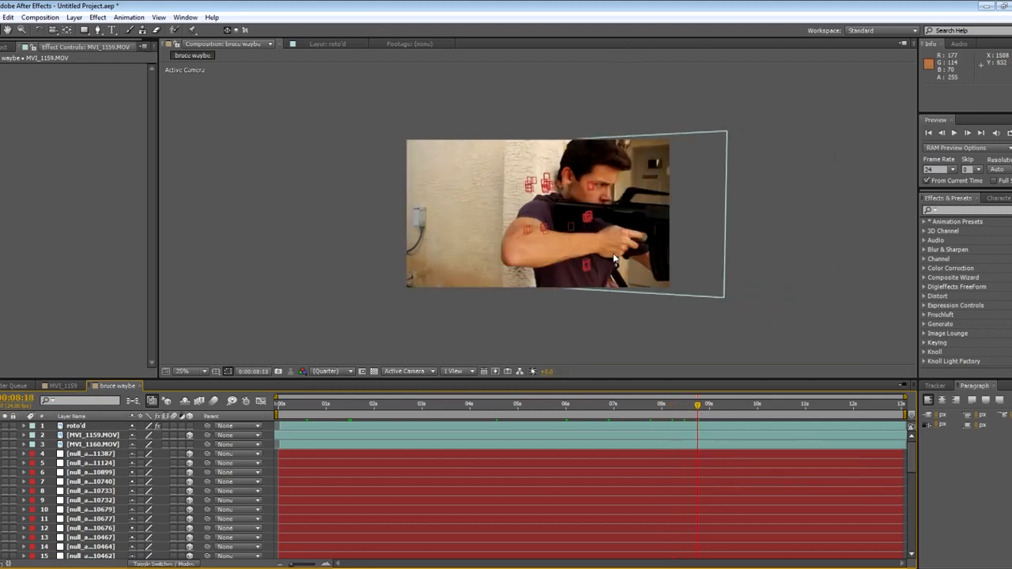
pyautogui.press('.')
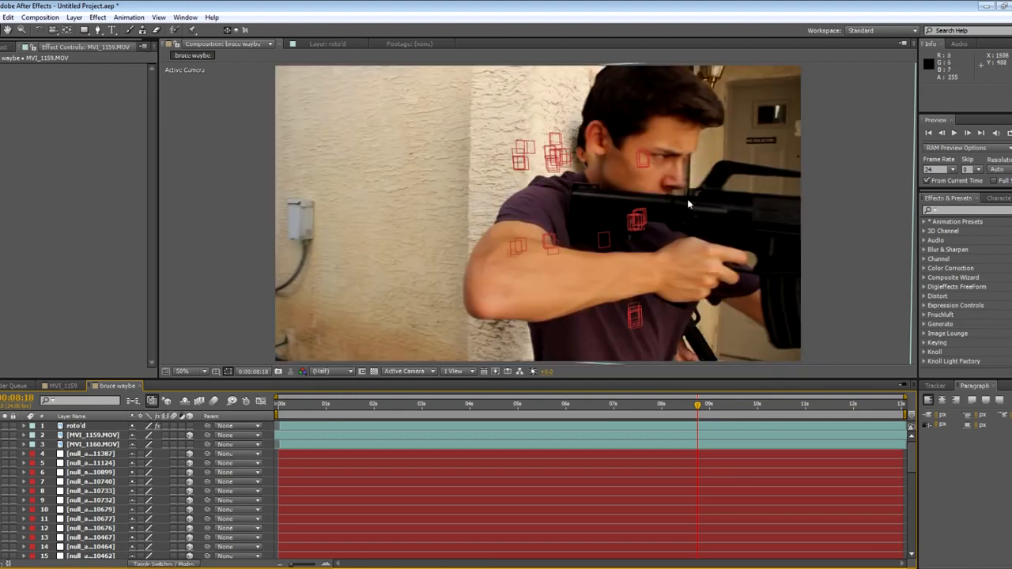
pyautogui.click(727, 407)
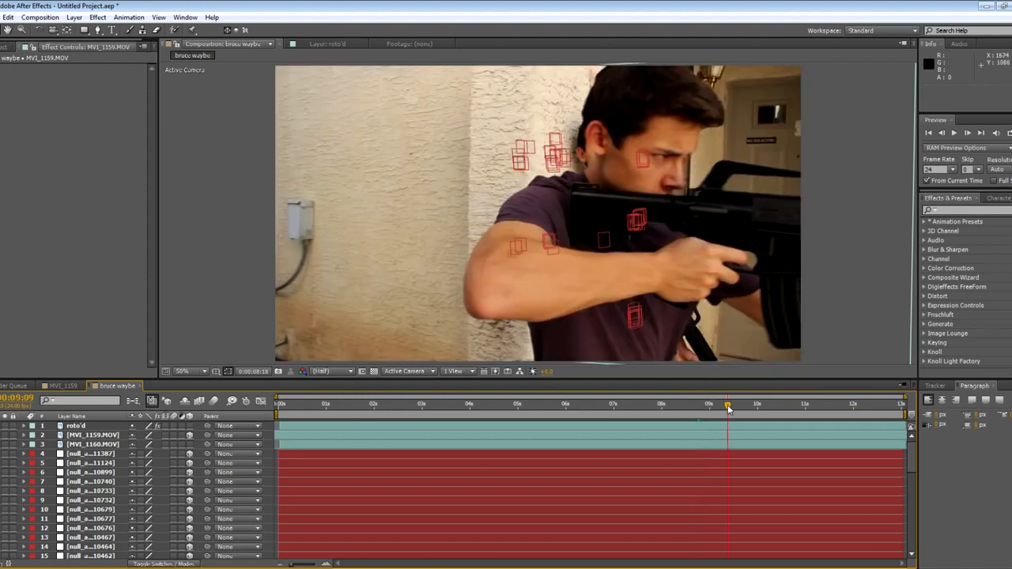
pyautogui.moveTo(728, 407); pyautogui.dragTo(736, 409)
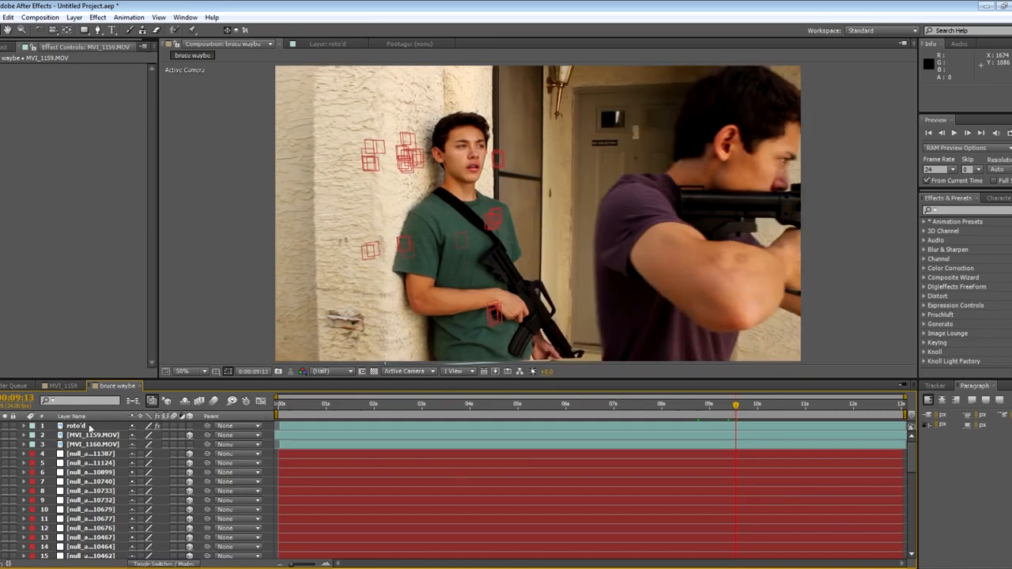
# - Pre-compose all layers into a new composition named alfred pennyworth, moving all attributes into it
pyautogui.hotkey('ctrl', 'a')
pyautogui.click(74, 17)
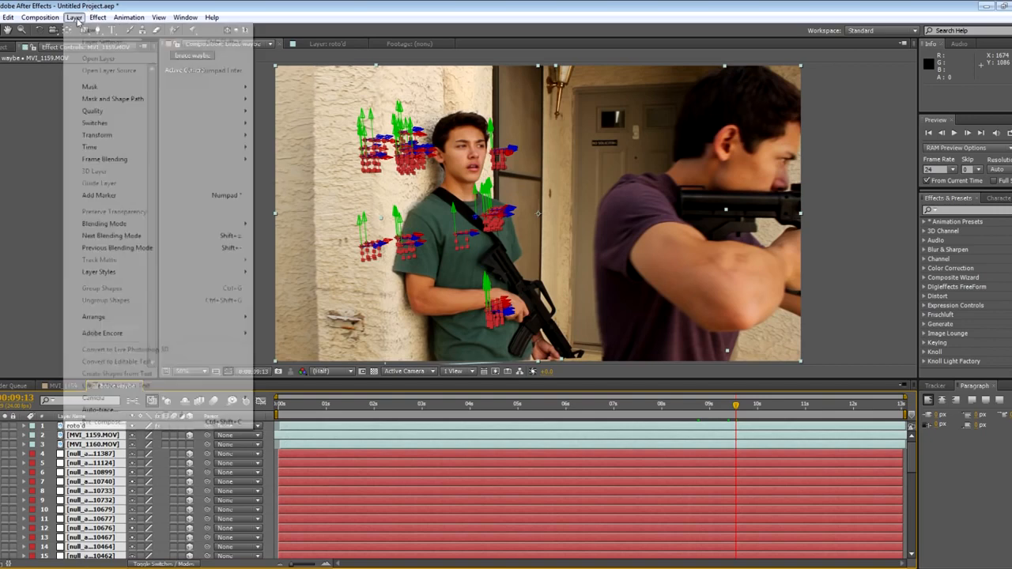
pyautogui.click(103, 421)
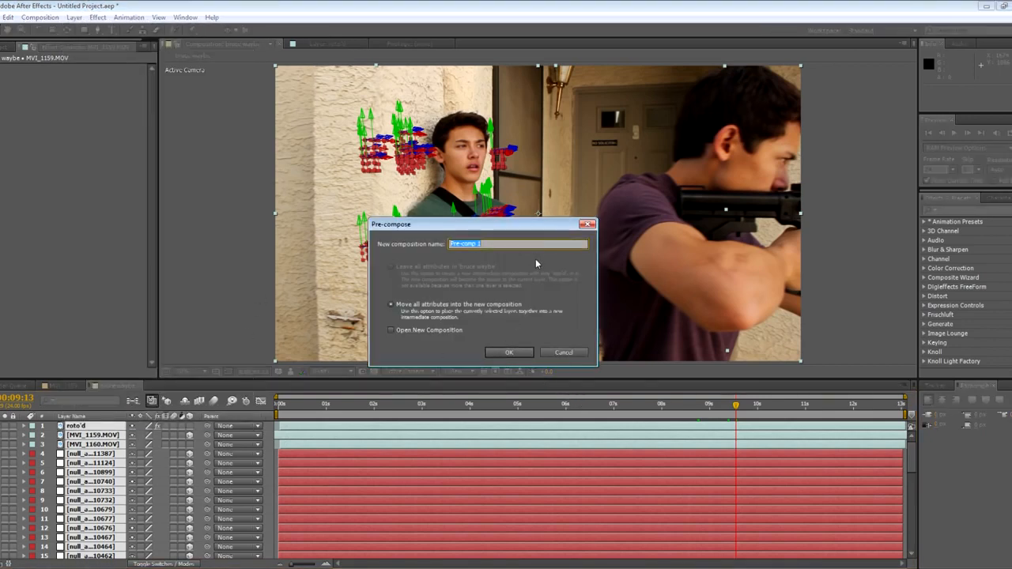
pyautogui.write('alfred pennyworth')
pyautogui.press('Return')
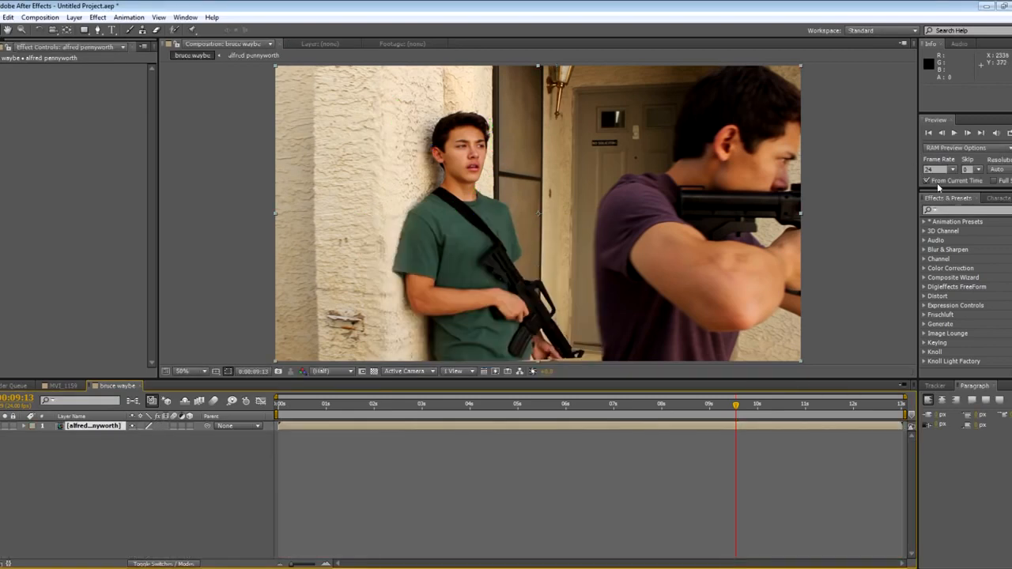
# - Apply the Curves effect to the alfred pennyworth layer and shape the RGB curve into a gentle S for more contrast
pyautogui.click(973, 208)
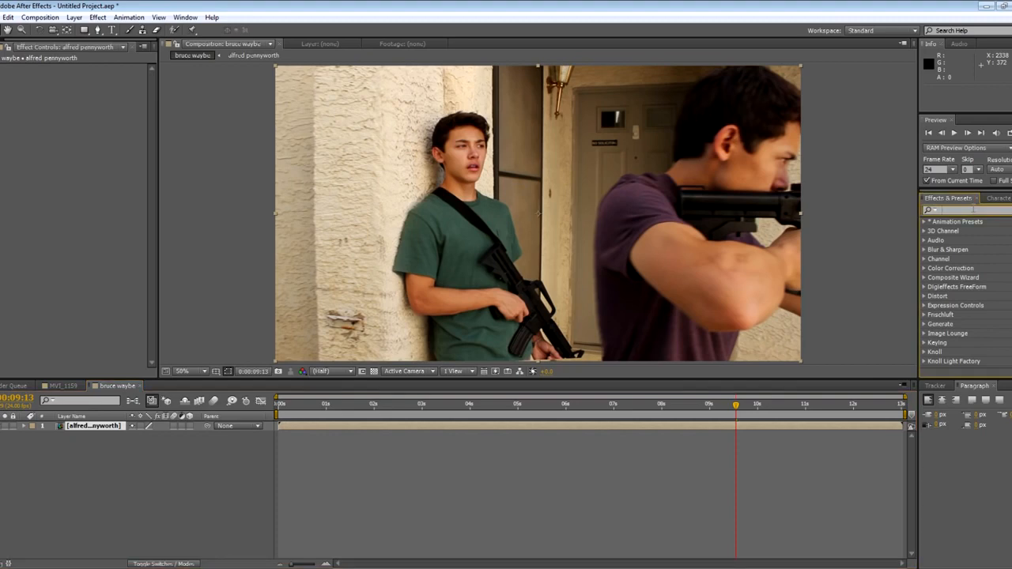
pyautogui.write('curves')
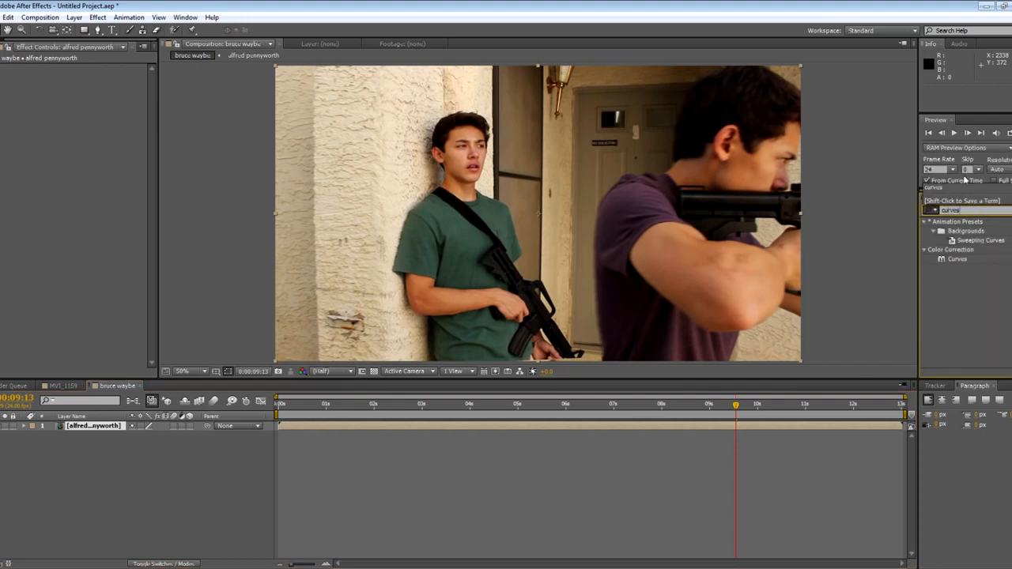
pyautogui.moveTo(957, 259); pyautogui.dragTo(678, 242)
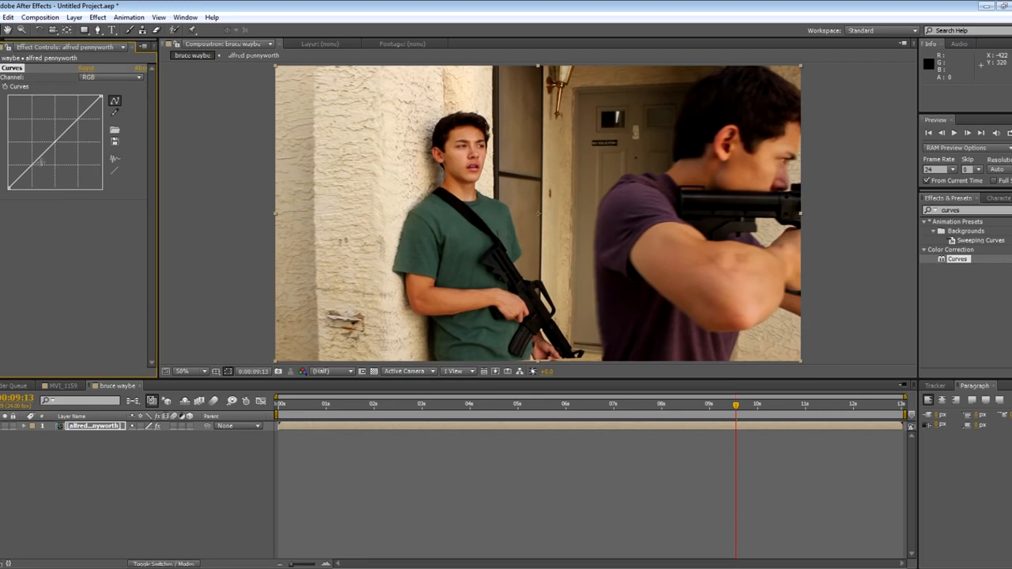
pyautogui.moveTo(39, 161); pyautogui.dragTo(39, 163)
pyautogui.click(76, 126)
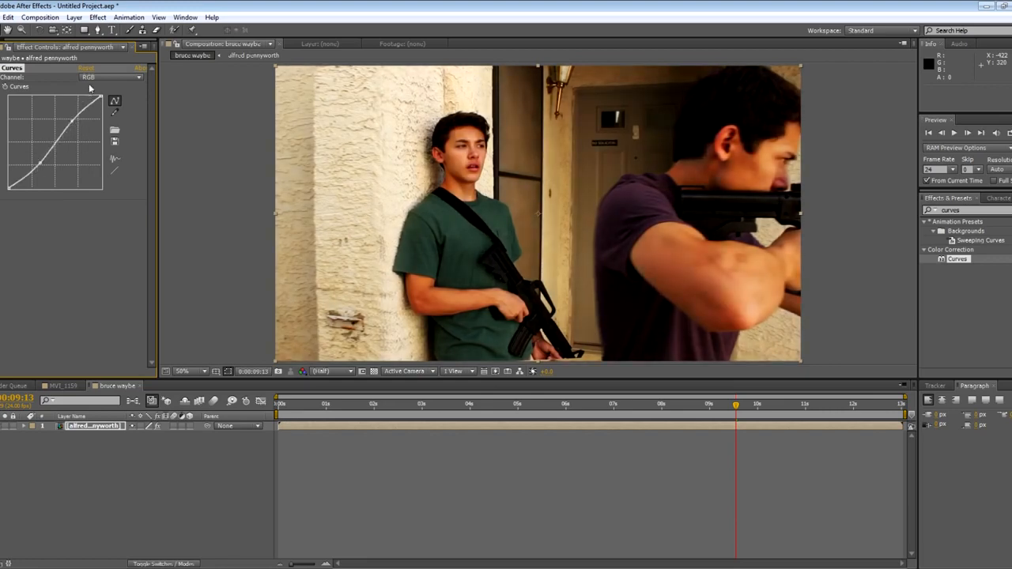
# - Bend the Red channel curve downward in its upper part to reduce red in the image
pyautogui.click(95, 77)
pyautogui.click(96, 99)
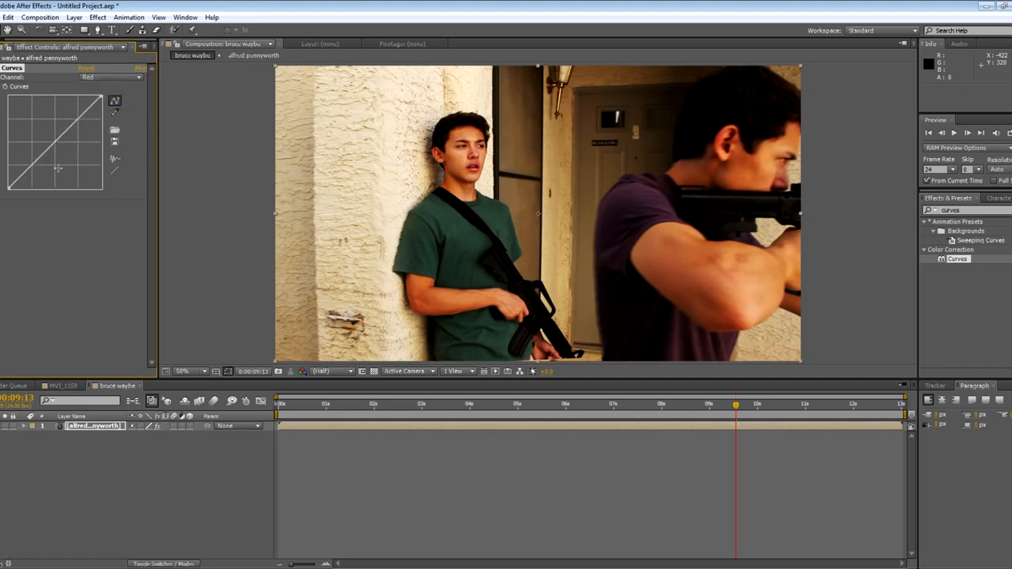
pyautogui.moveTo(84, 117); pyautogui.dragTo(87, 121)
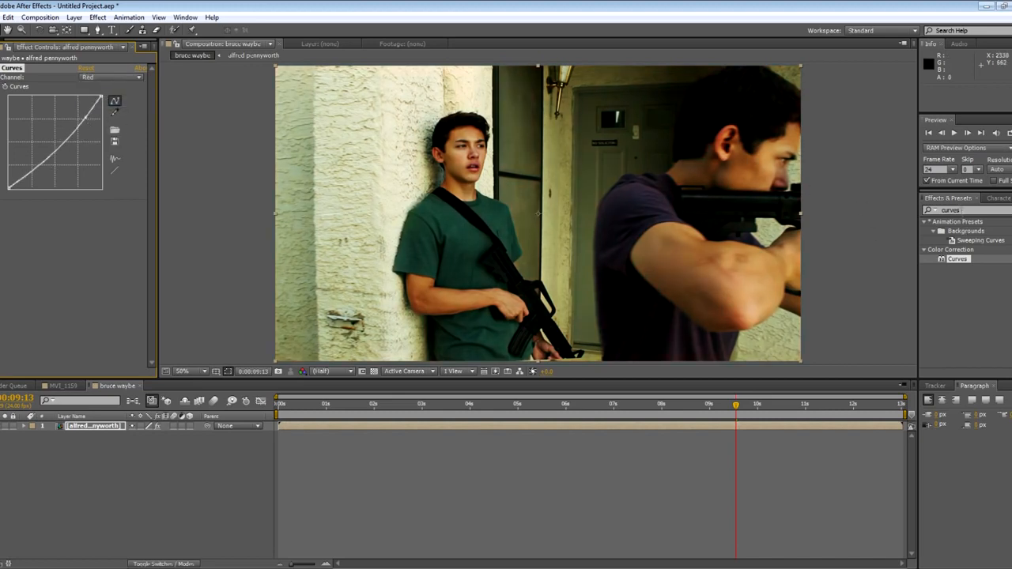
# - Apply the Tint effect to the alfred pennyworth layer with Amount to Tint at 22.8%
pyautogui.click(960, 210)
pyautogui.write('tint')
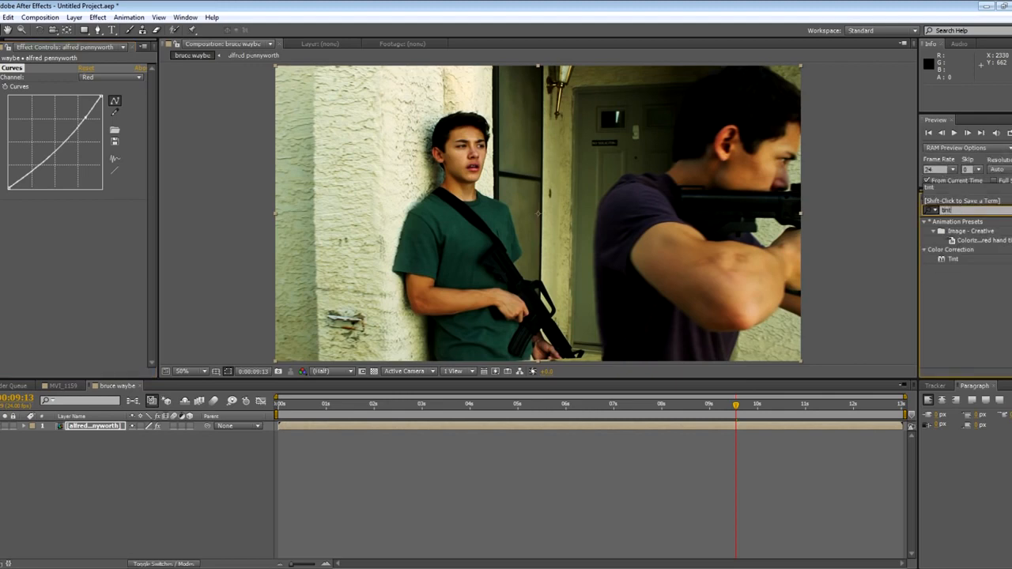
pyautogui.moveTo(953, 259); pyautogui.dragTo(620, 264)
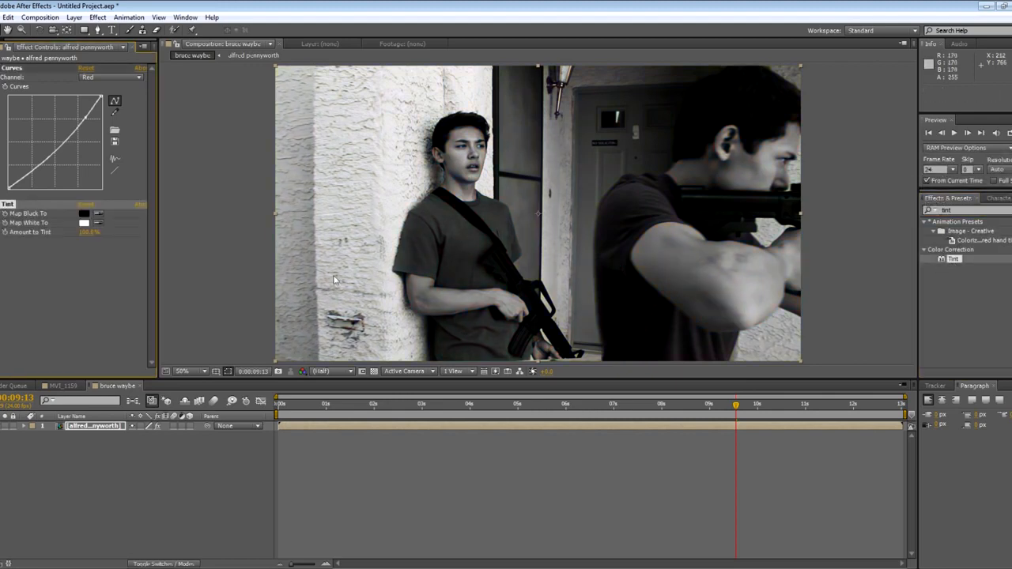
pyautogui.moveTo(83, 235); pyautogui.dragTo(59, 235)
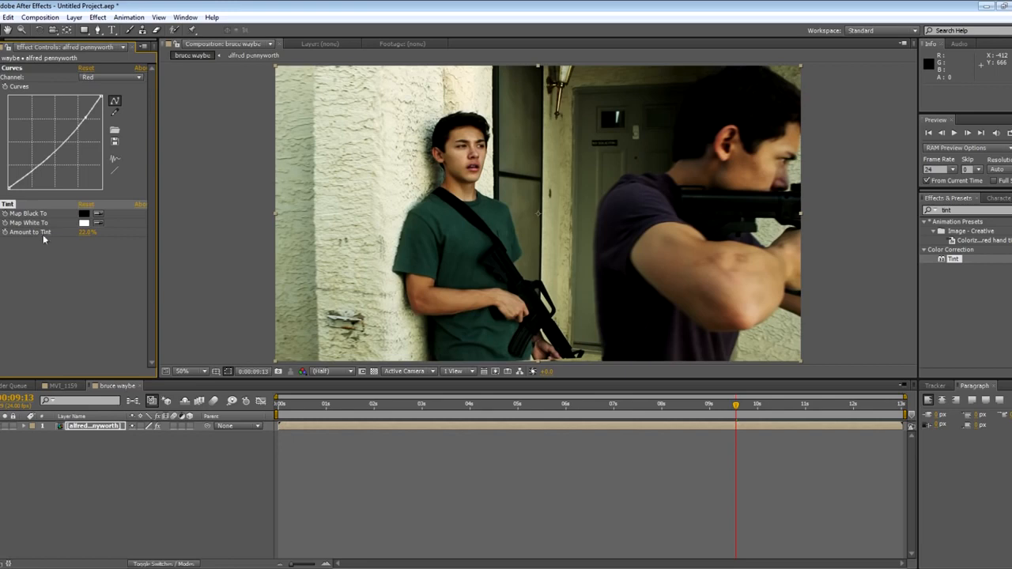
# - Bend the Blue channel curve in the Curves effect slightly downward in its upper part
pyautogui.click(92, 78)
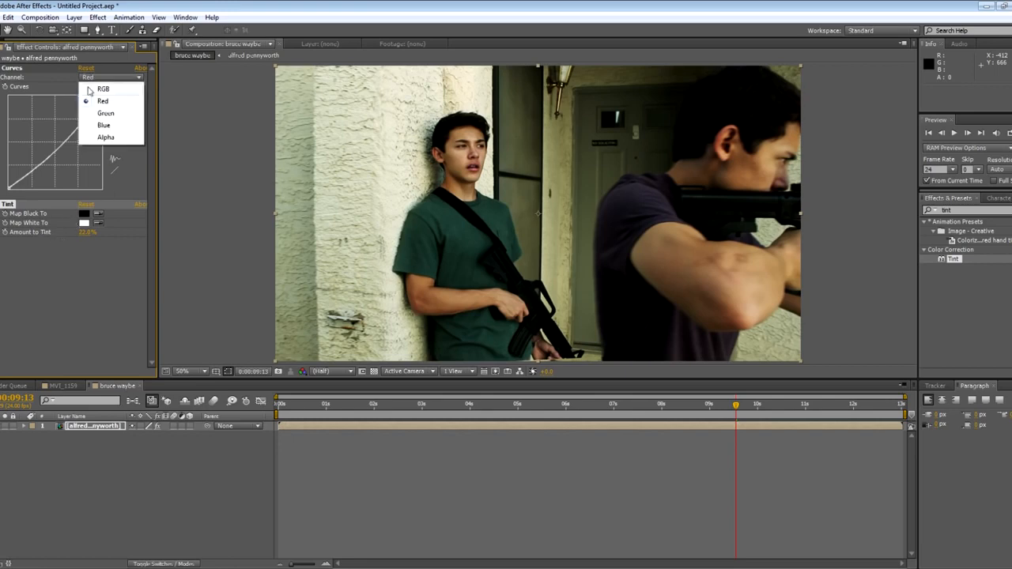
pyautogui.click(103, 125)
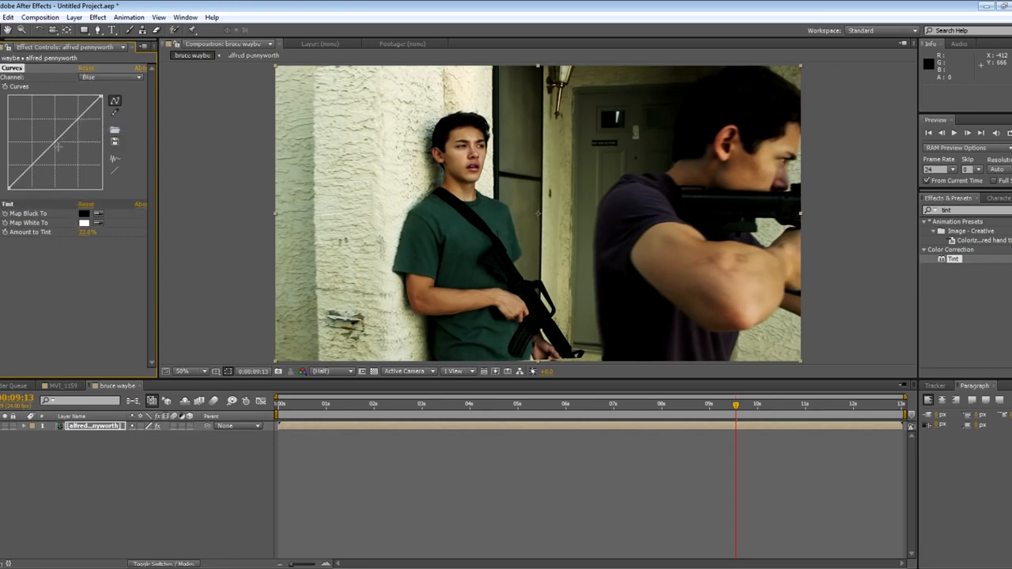
pyautogui.moveTo(58, 146); pyautogui.dragTo(82, 117)
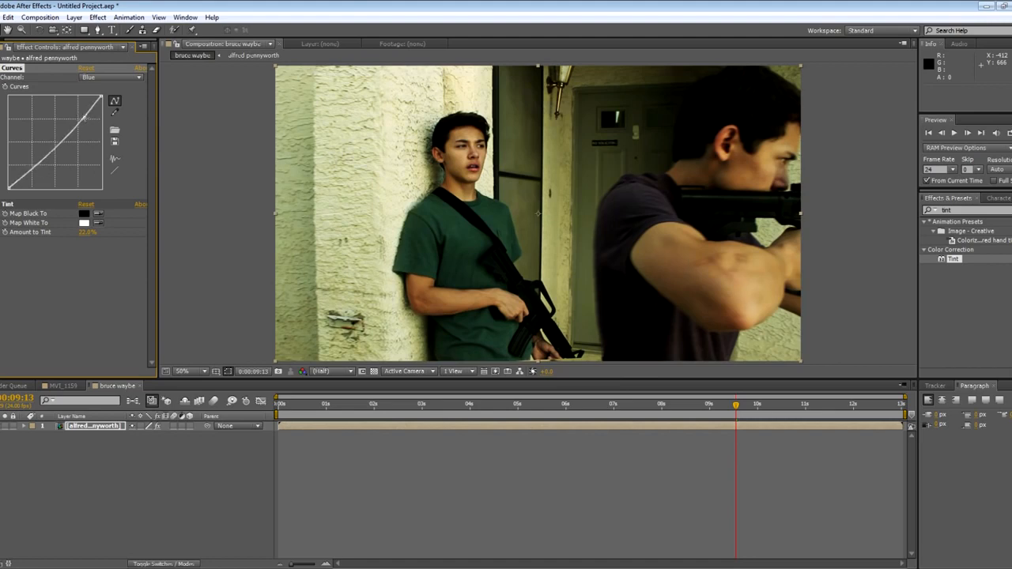
# - Apply the Color Balance effect to the alfred pennyworth layer and reorder the effects so Tint follows it
pyautogui.click(925, 251)
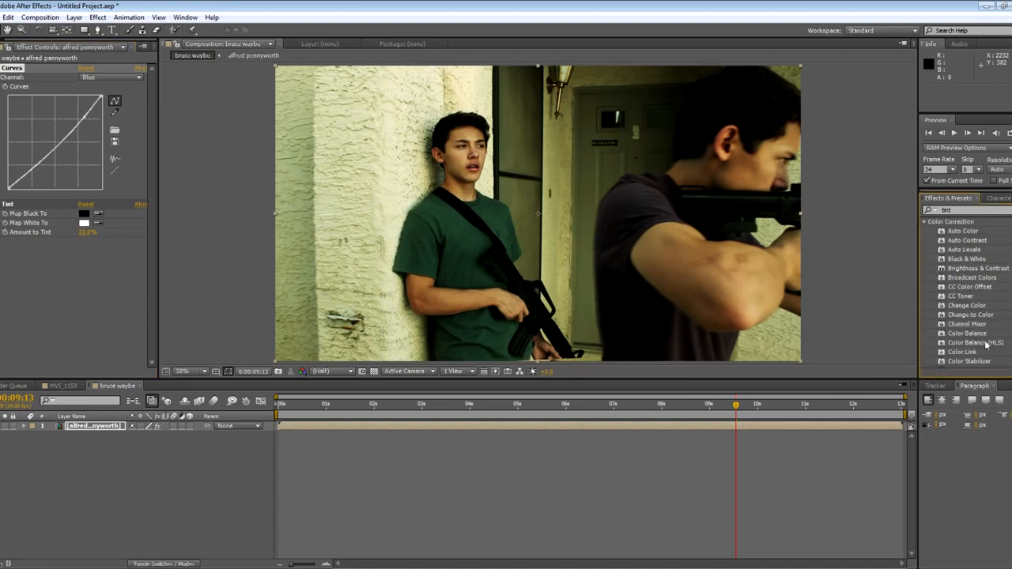
pyautogui.moveTo(971, 334); pyautogui.dragTo(410, 302)
pyautogui.moveTo(12, 207); pyautogui.dragTo(83, 249)
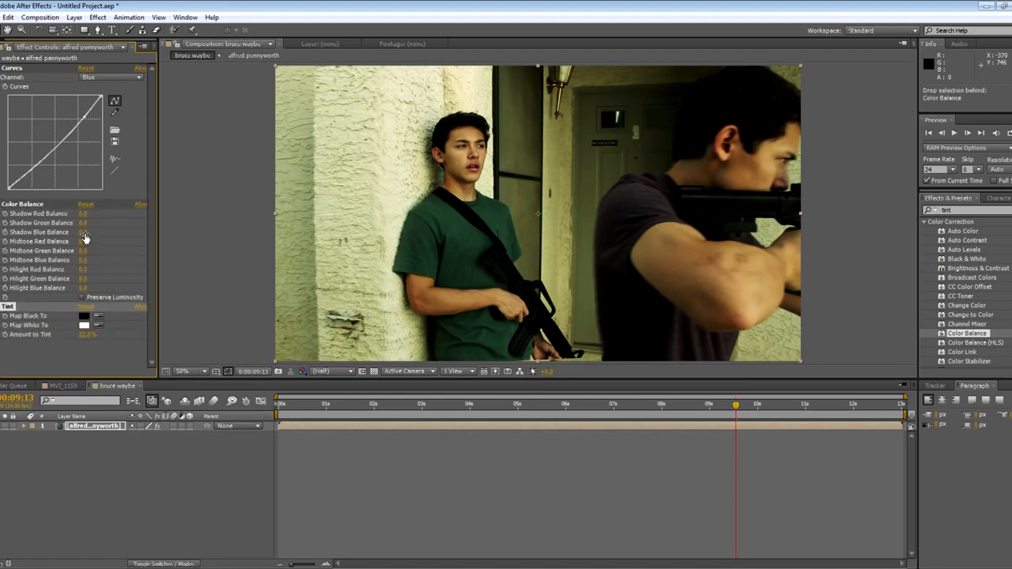
# - Set Color Balance's Shadow Blue Balance to 66 and Hilight Blue Balance to -20, and raise the Blue channel curve in its lower midtones
pyautogui.moveTo(84, 234); pyautogui.dragTo(111, 227)
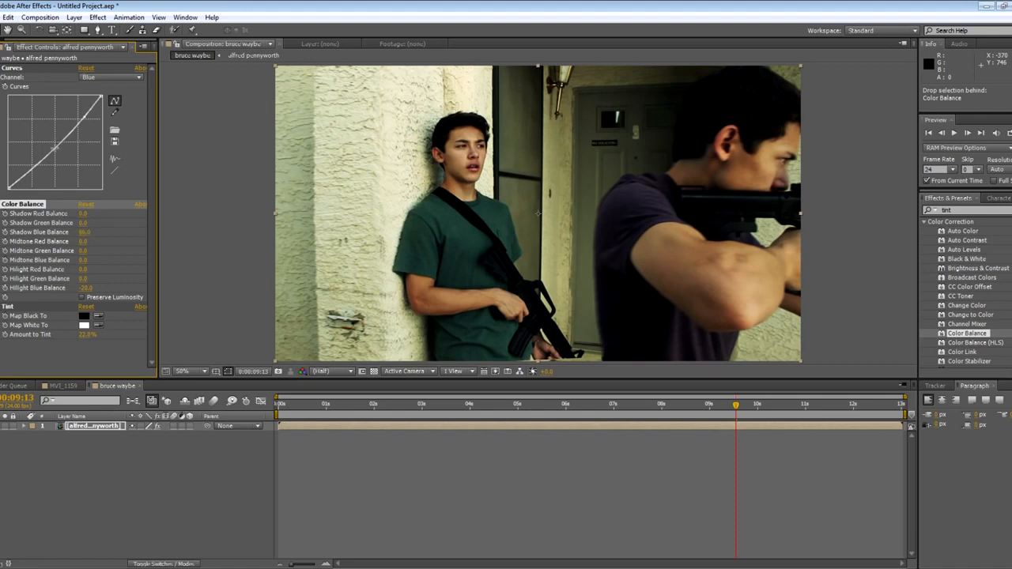
pyautogui.click(52, 152)
pyautogui.moveTo(50, 150); pyautogui.dragTo(45, 149)
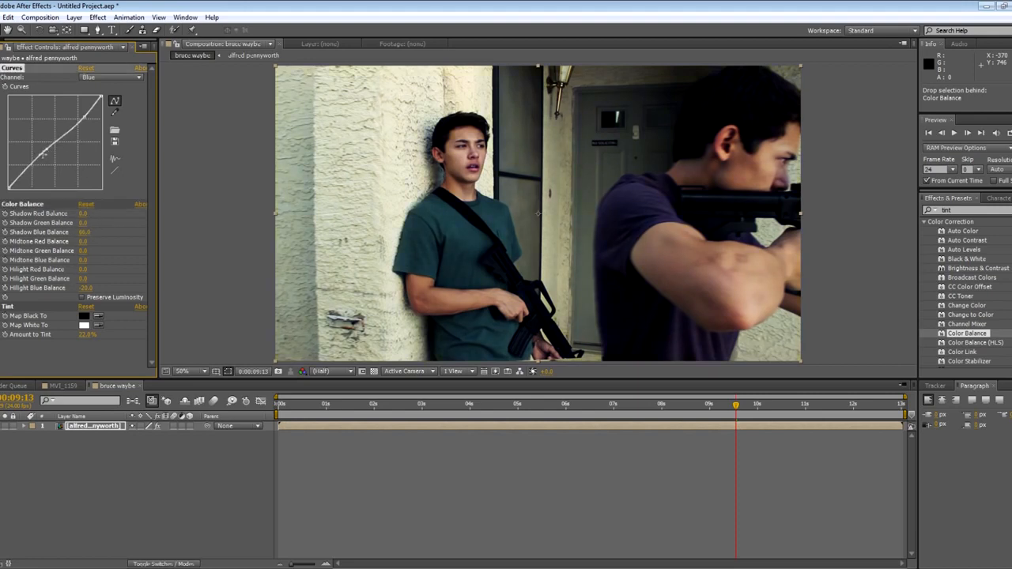
# - Set the Tint effect's Amount to Tint to 32.8% and preview the graded shot from about 6:19
pyautogui.click(87, 336)
pyautogui.click(337, 404)
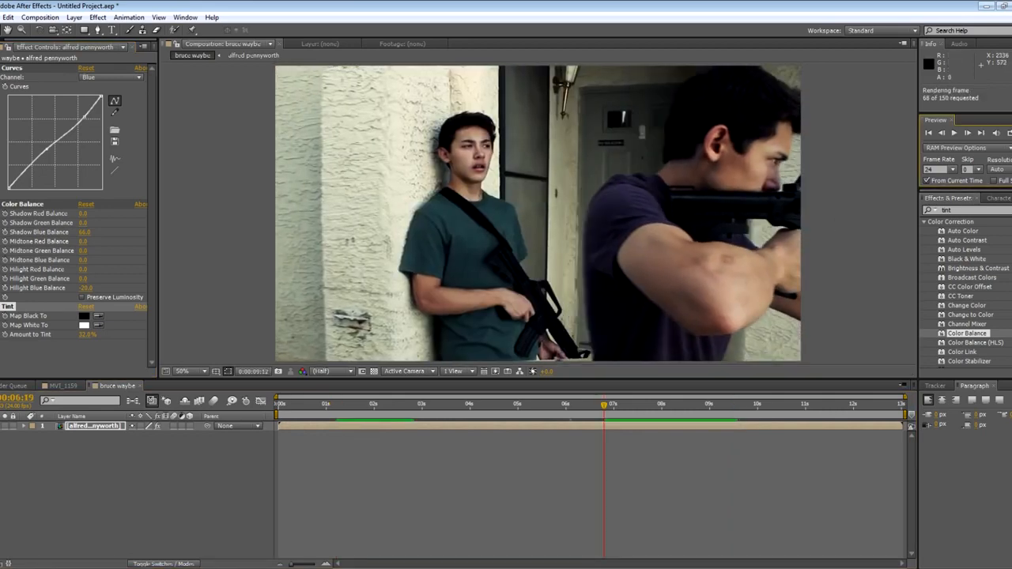
pyautogui.press('space')
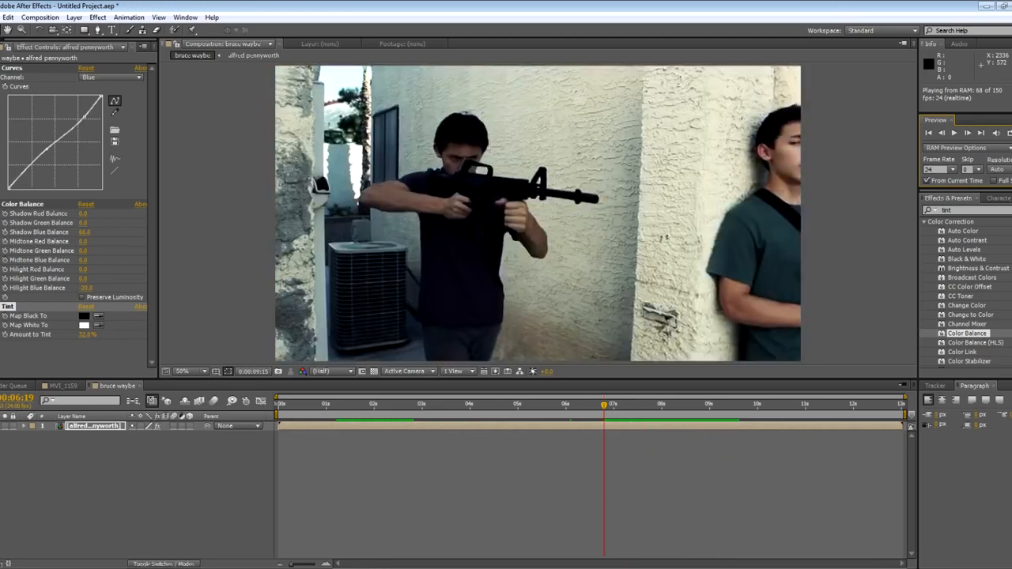
pyautogui.press('space')
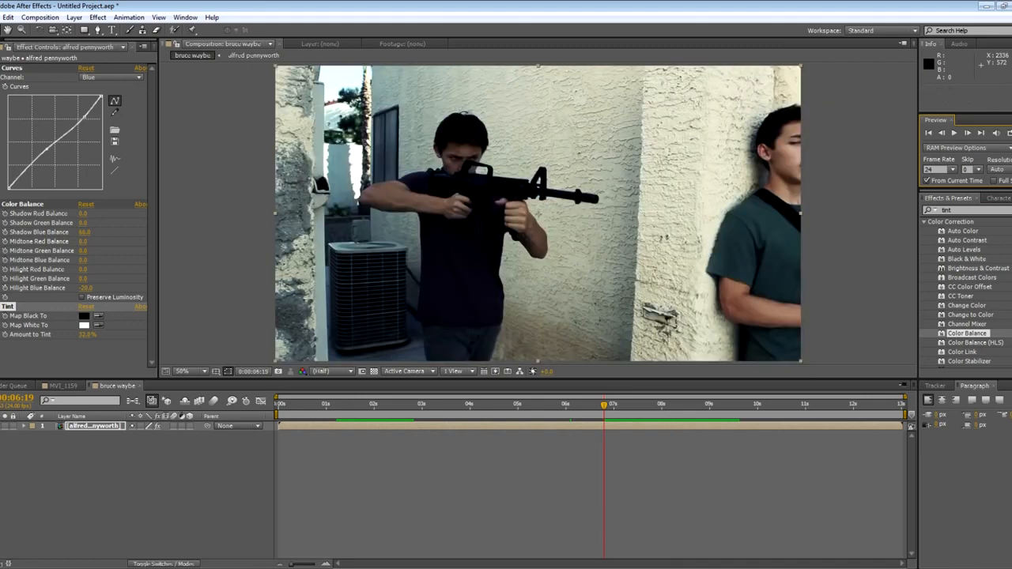
# - Add a new adjustment layer above the alfred pennyworth layer in the bruce waybe composition
pyautogui.click(97, 17)
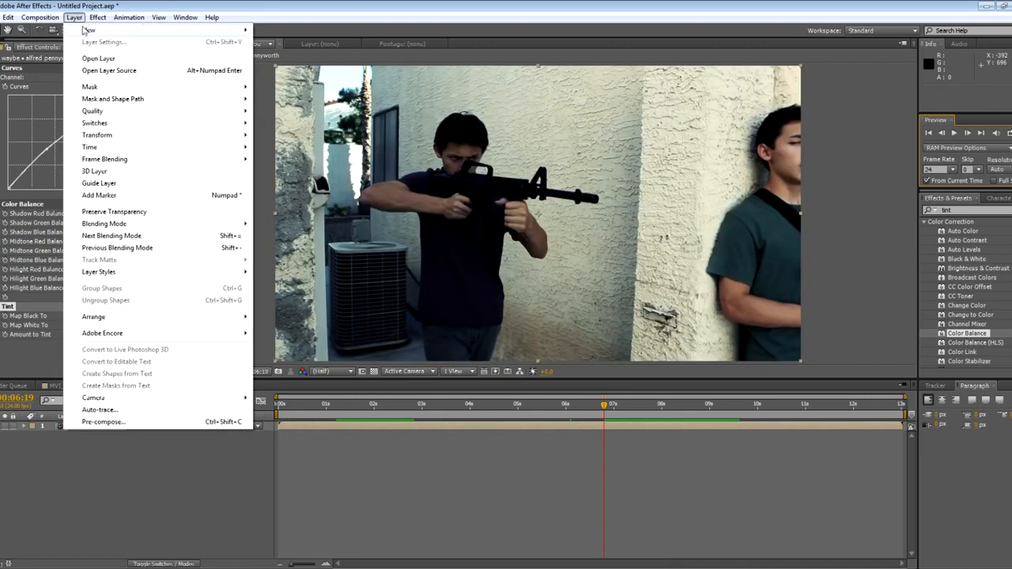
pyautogui.moveTo(157, 37)
pyautogui.click(294, 102)
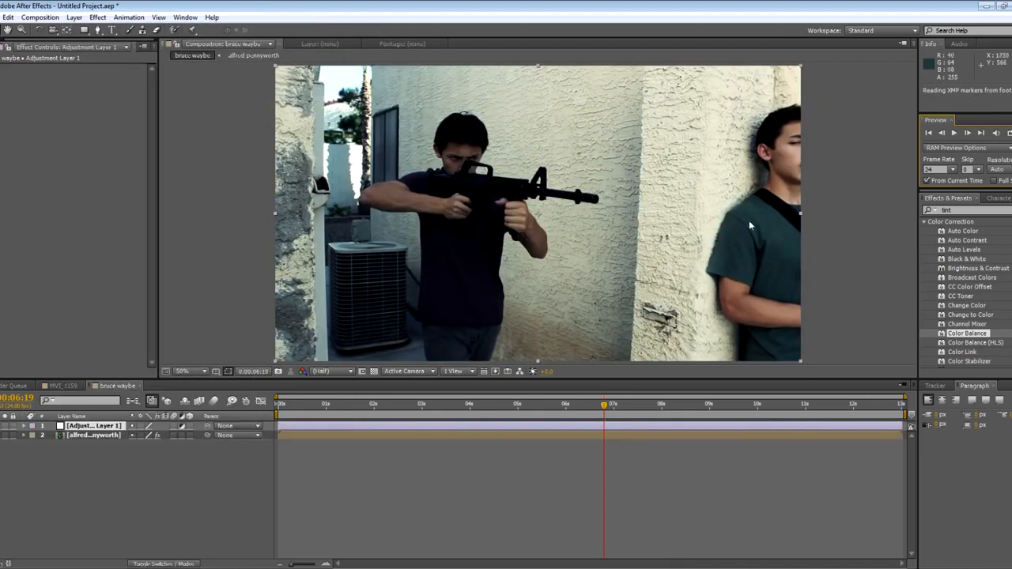
# - Apply the Video Copilot 2.40 Aspect Ratio preset to the adjustment layer and set its Aspect Ratio slider to 2.35
pyautogui.click(960, 211)
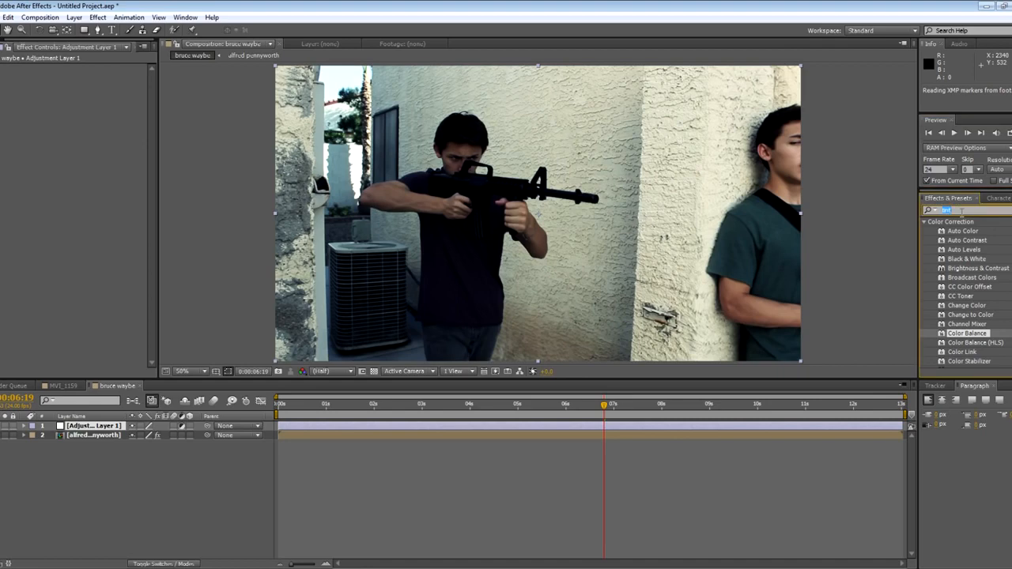
pyautogui.write('aspect')
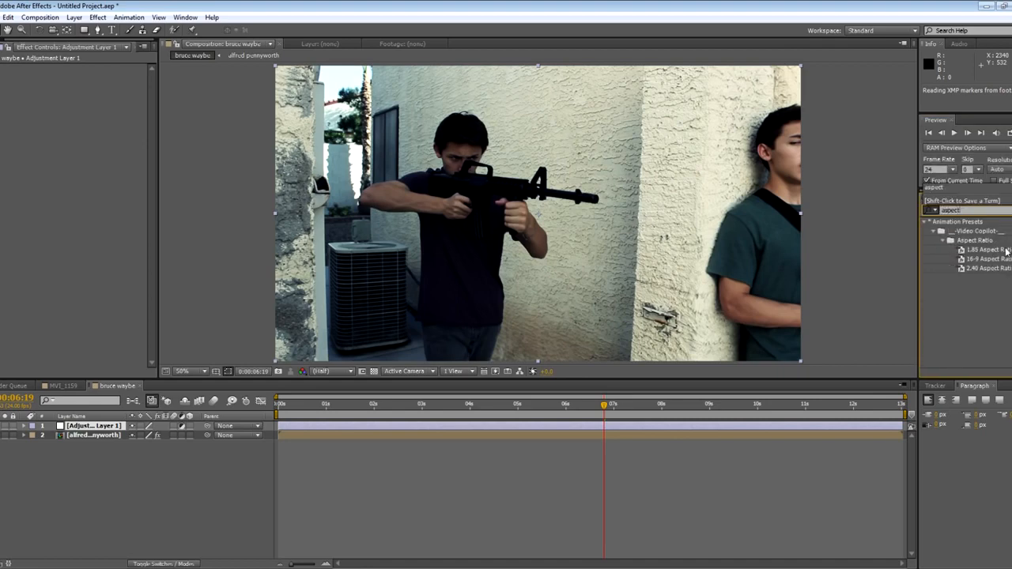
pyautogui.moveTo(1008, 268); pyautogui.dragTo(147, 433)
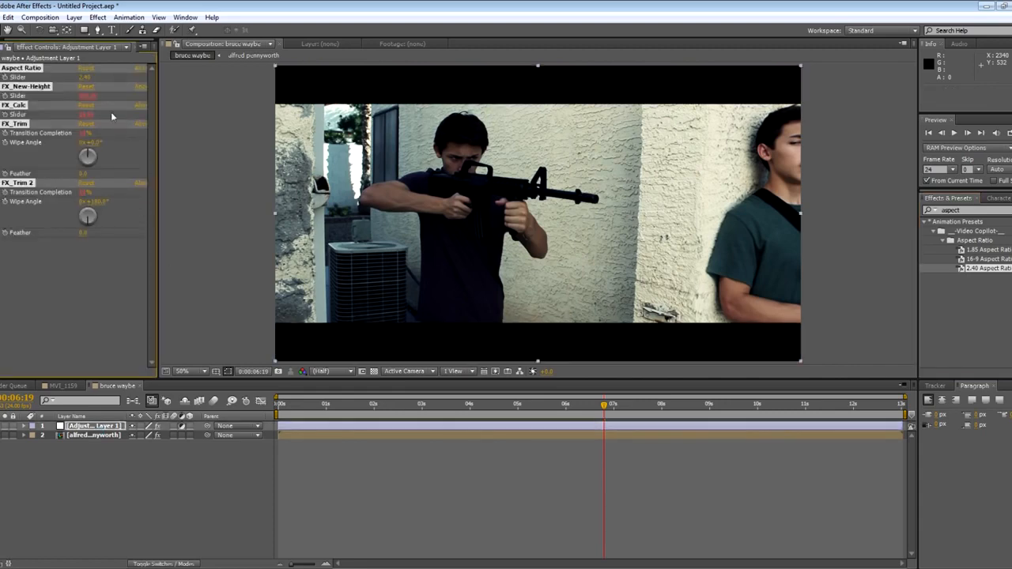
pyautogui.click(85, 76)
pyautogui.write('2.35')
pyautogui.press('Return')
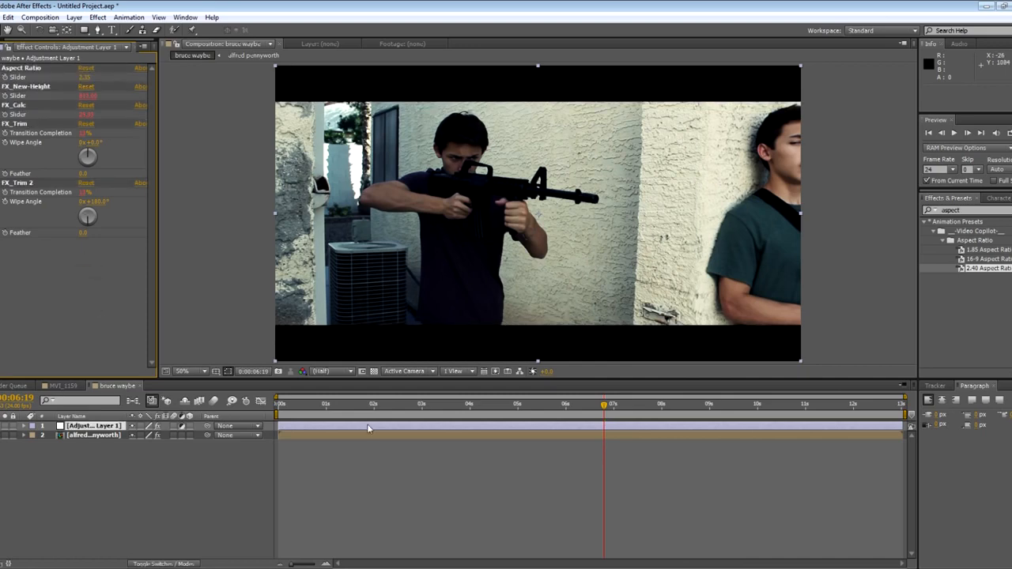
# - Review the graded, letterboxed shot at several points along the timeline, including the start and the passage around 8 seconds
pyautogui.moveTo(648, 404); pyautogui.dragTo(767, 423)
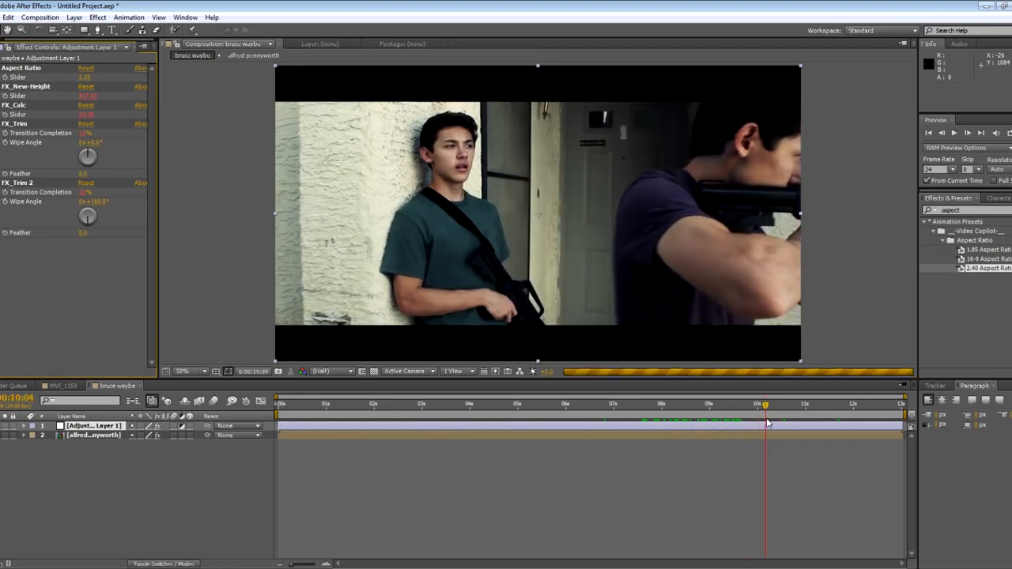
pyautogui.press('Home')
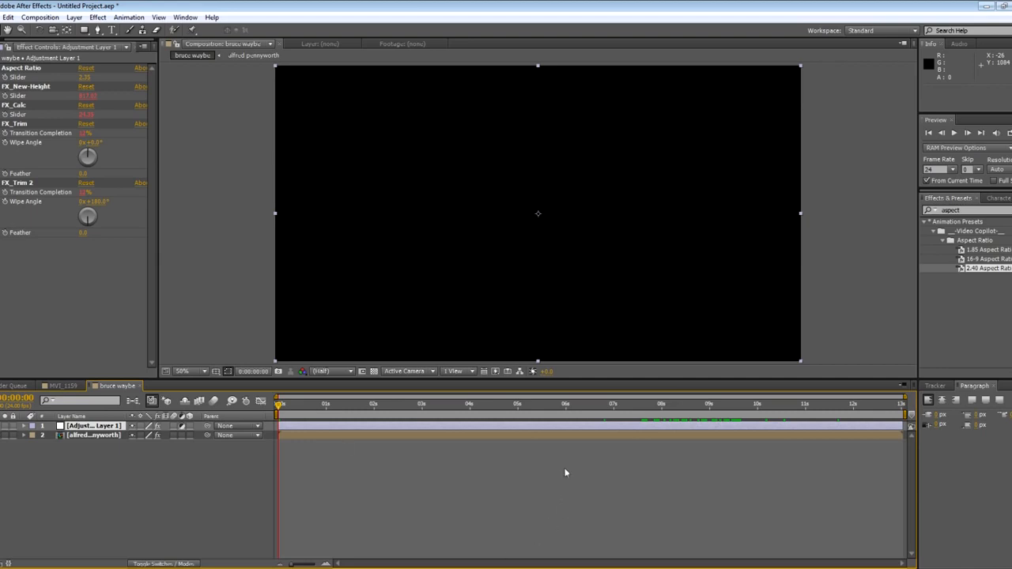
pyautogui.moveTo(641, 409); pyautogui.dragTo(673, 409)
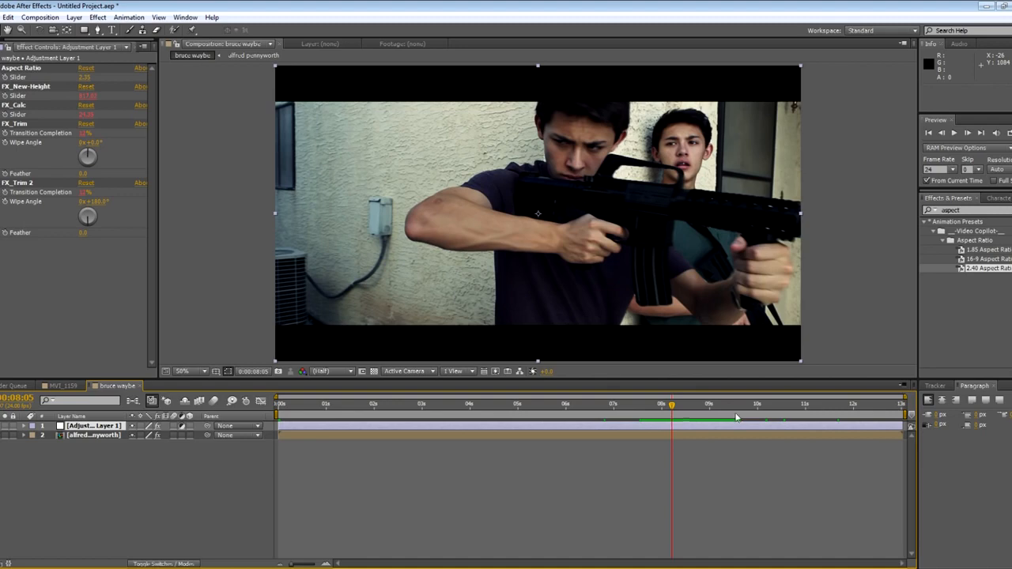
pyautogui.click(662, 409)
pyautogui.moveTo(663, 409); pyautogui.dragTo(659, 410)
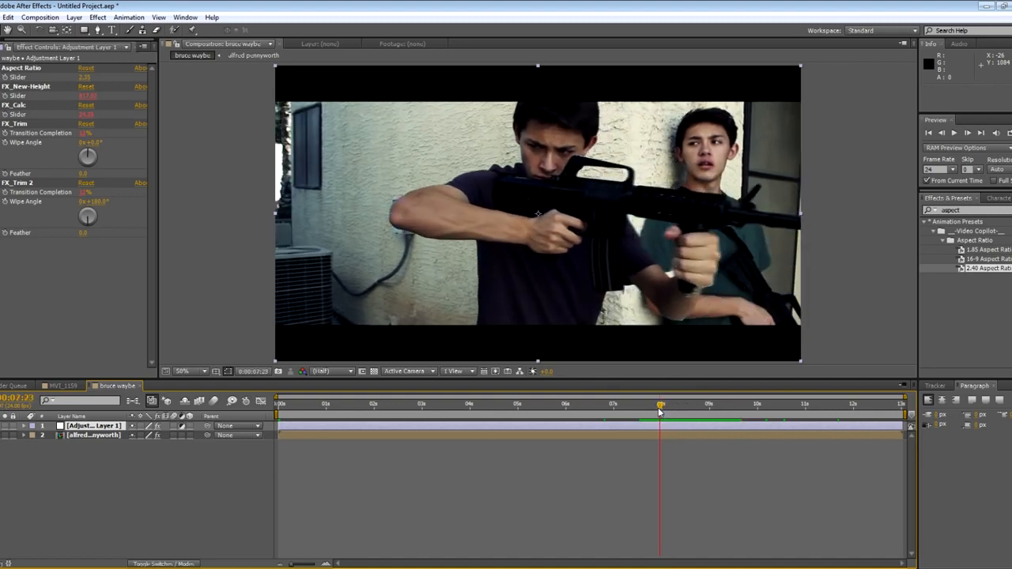